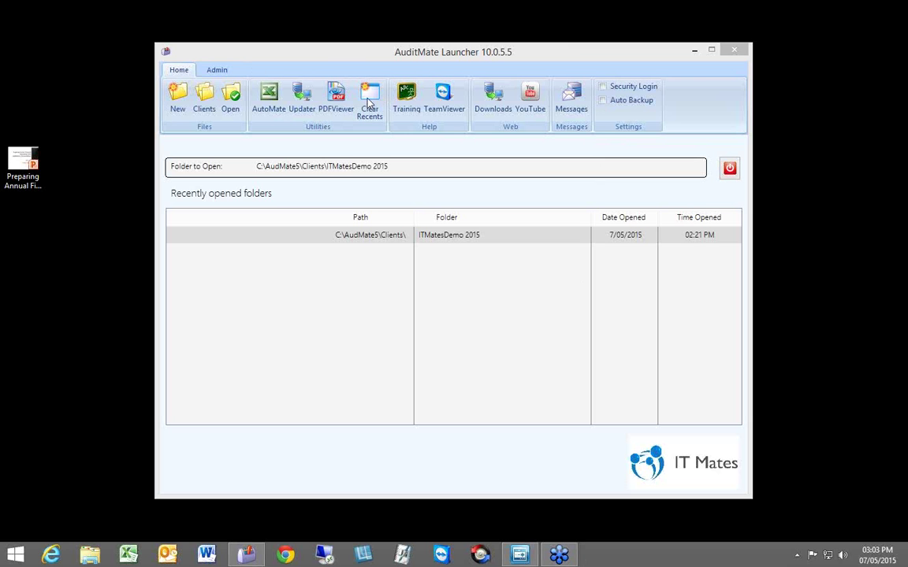
# - Clear the list of recently opened folders and confirm the clearing
pyautogui.click(351, 69)
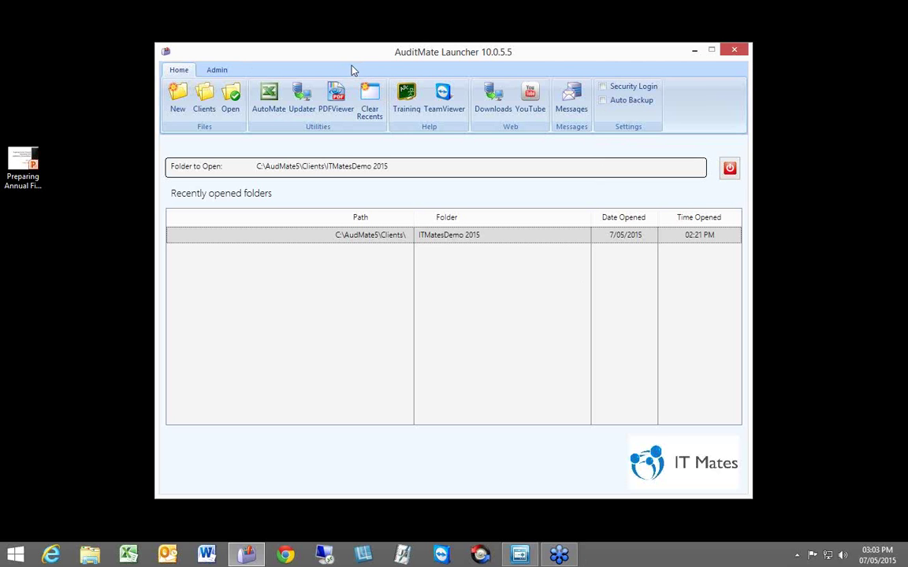
pyautogui.click(374, 106)
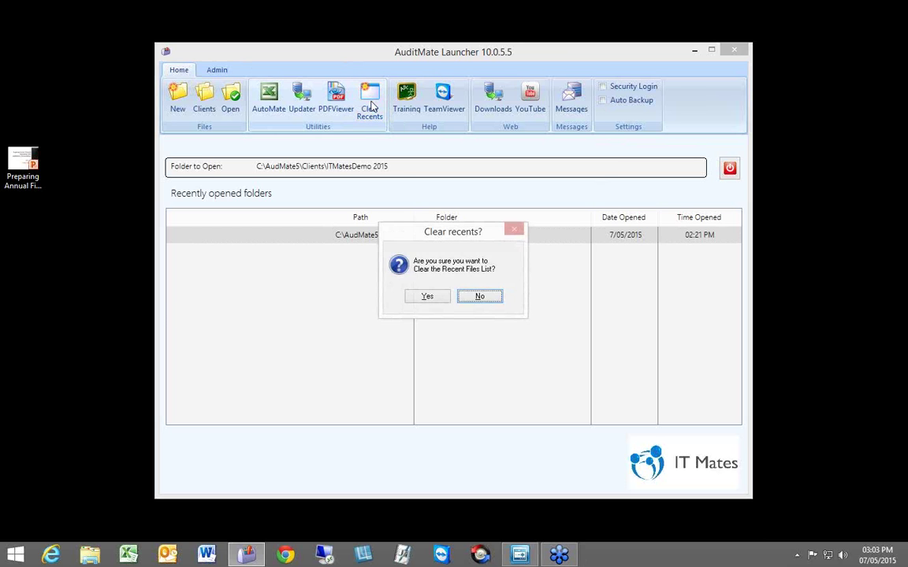
pyautogui.click(438, 301)
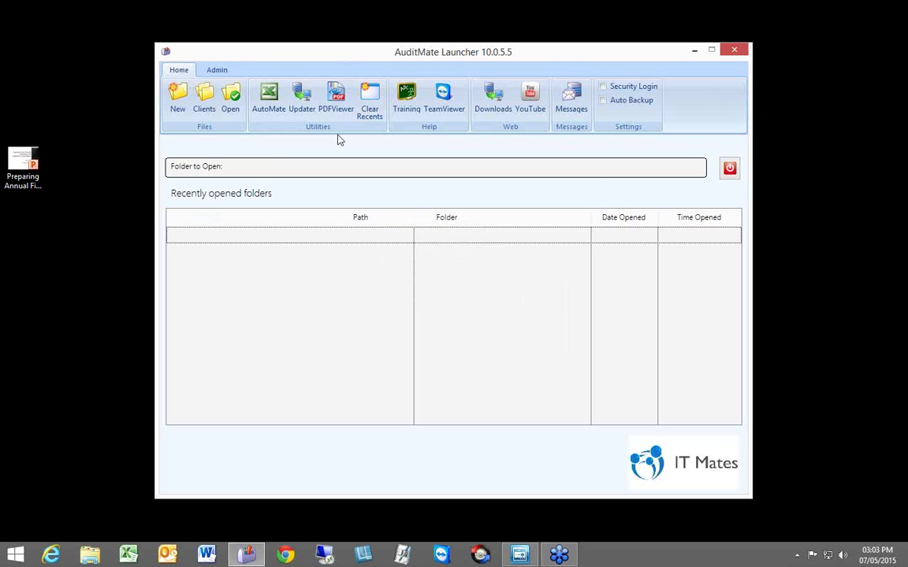
# - Create a new client folder named ITMDemo2015 in C:\AudMate5\Clients
pyautogui.click(177, 103)
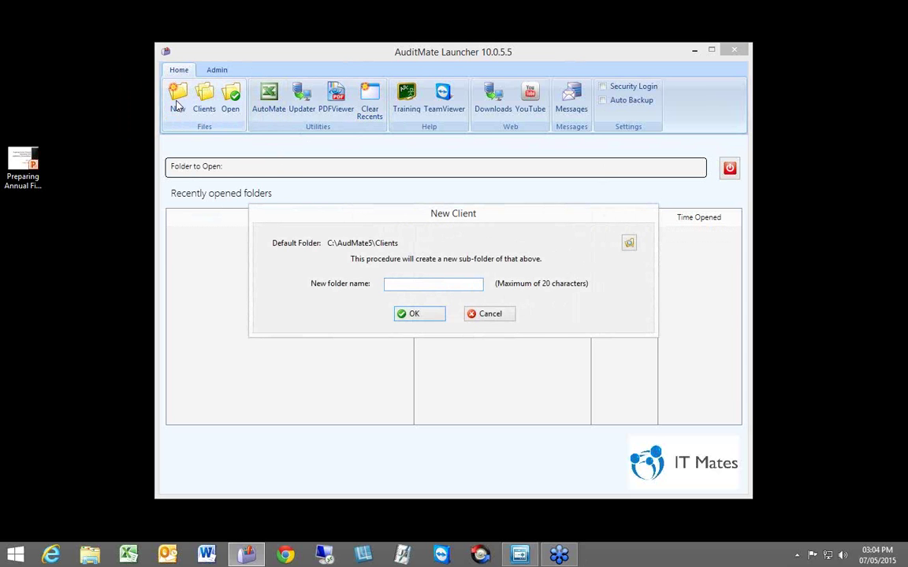
pyautogui.write('ITMDemo2015')
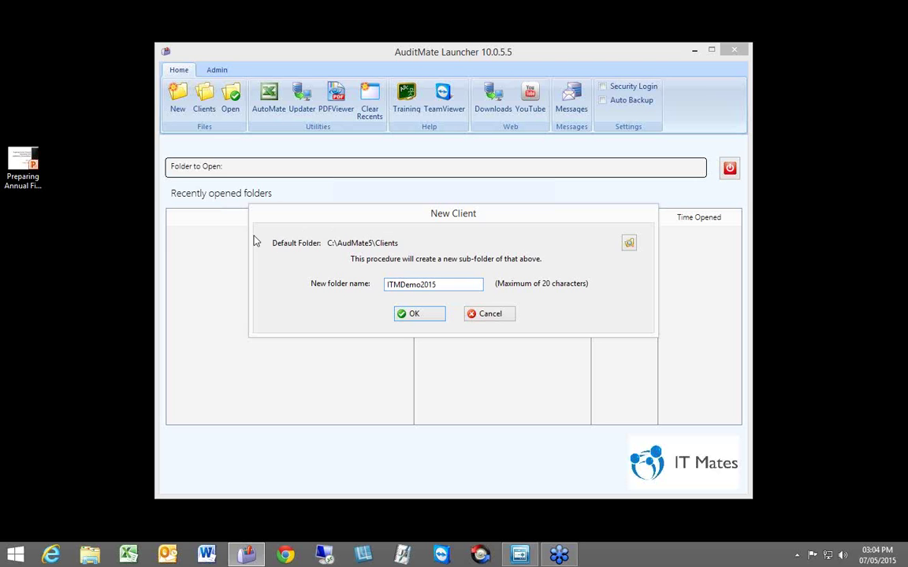
pyautogui.click(416, 319)
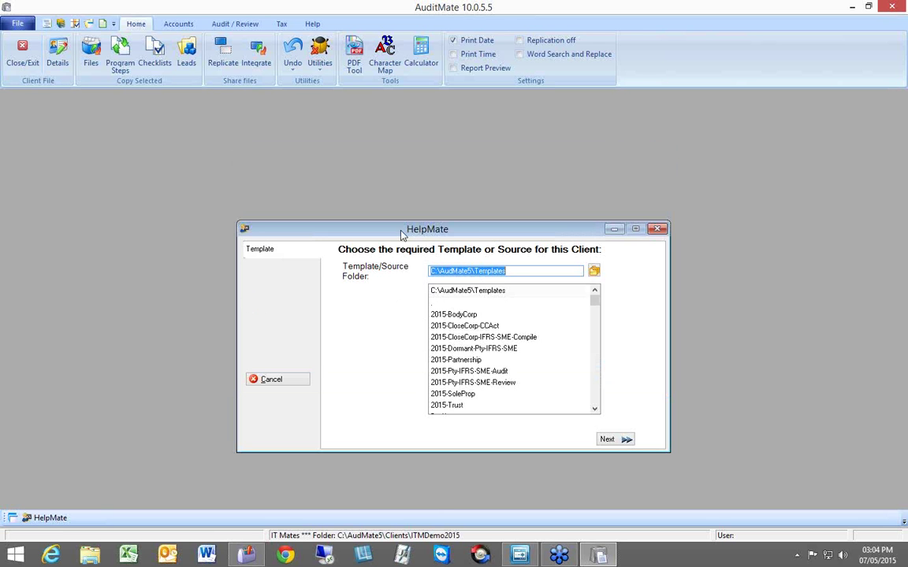
# - Reposition the HelpMate window, show the help commands and select the 2015-Pty-IFRS-SME-Audit template for the client
pyautogui.moveTo(401, 238); pyautogui.dragTo(363, 140)
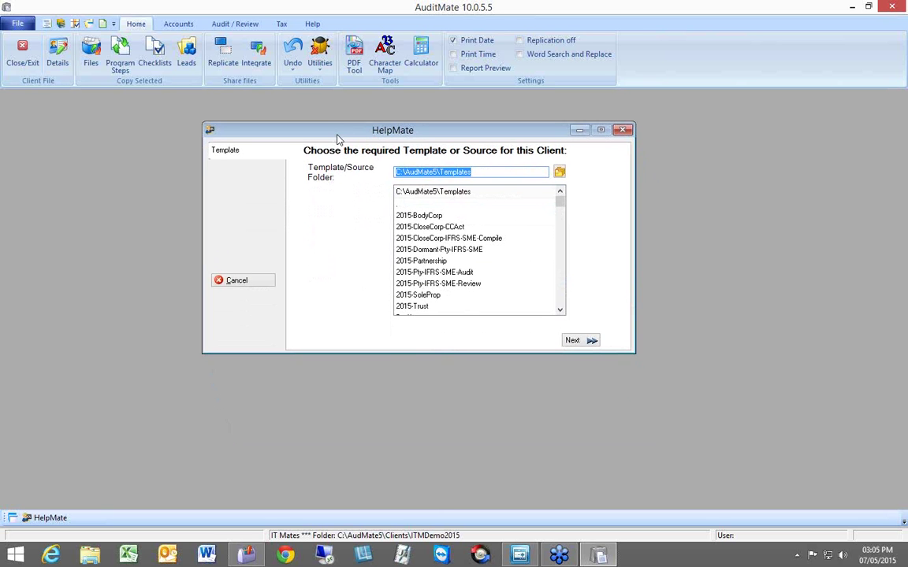
pyautogui.click(313, 25)
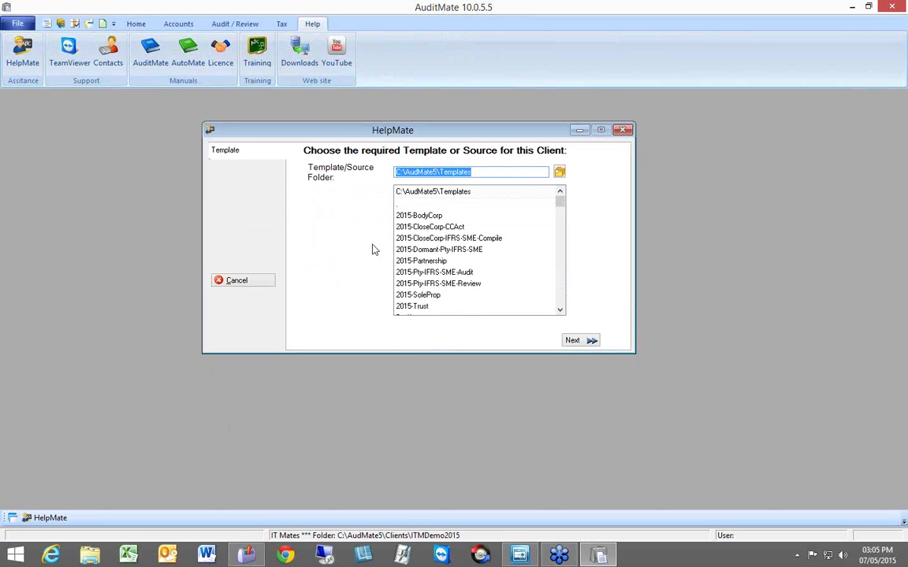
pyautogui.click(457, 274)
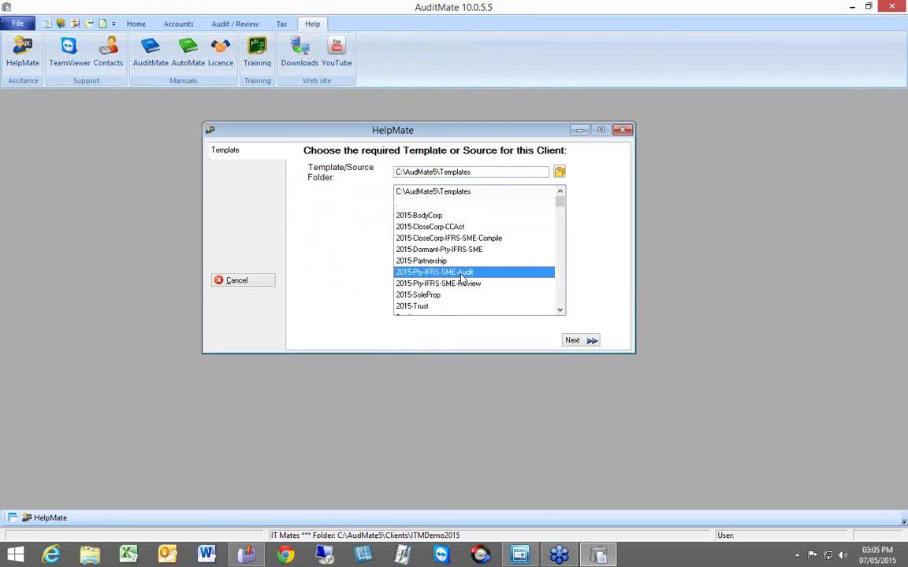
# - Switch the template source folder to C:\AudMate5\Clients and look through the existing clients available as a source
pyautogui.click(560, 173)
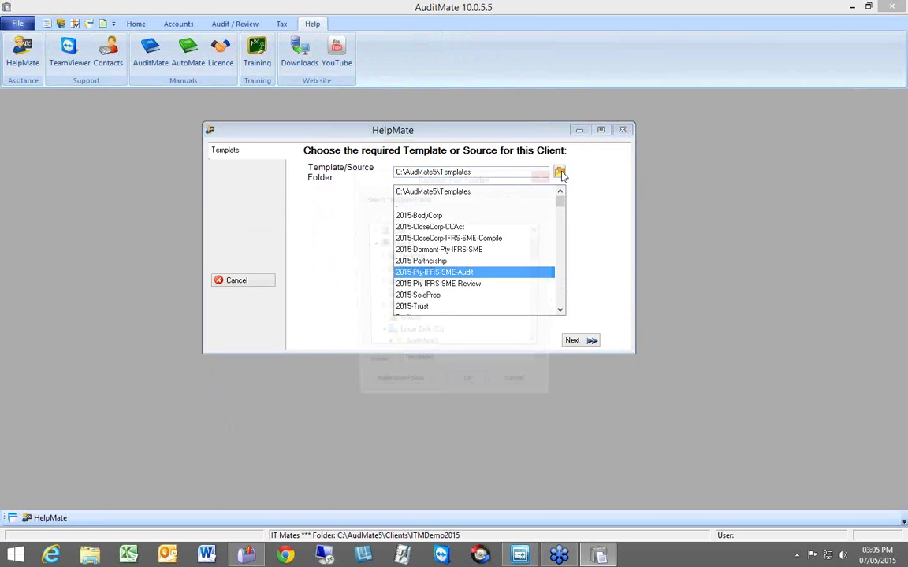
pyautogui.click(539, 347)
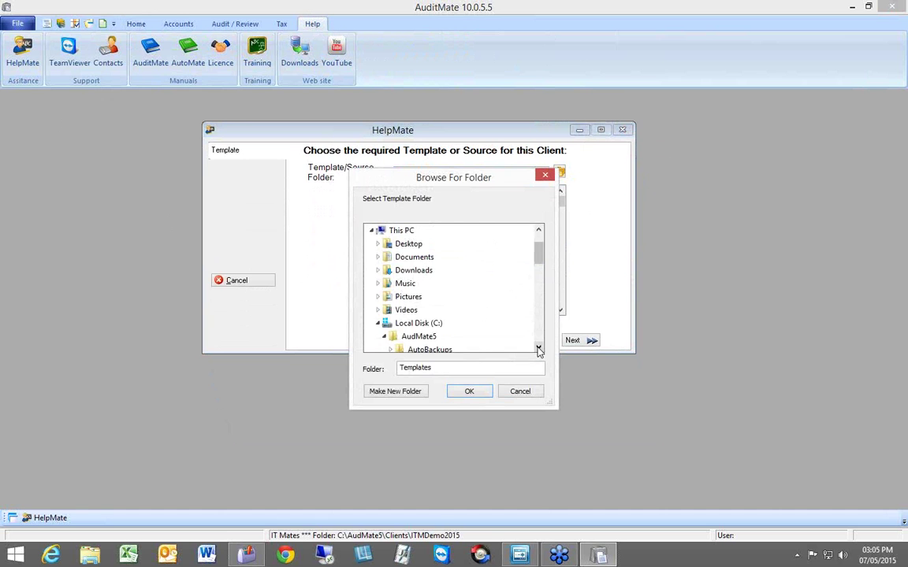
pyautogui.click(449, 284)
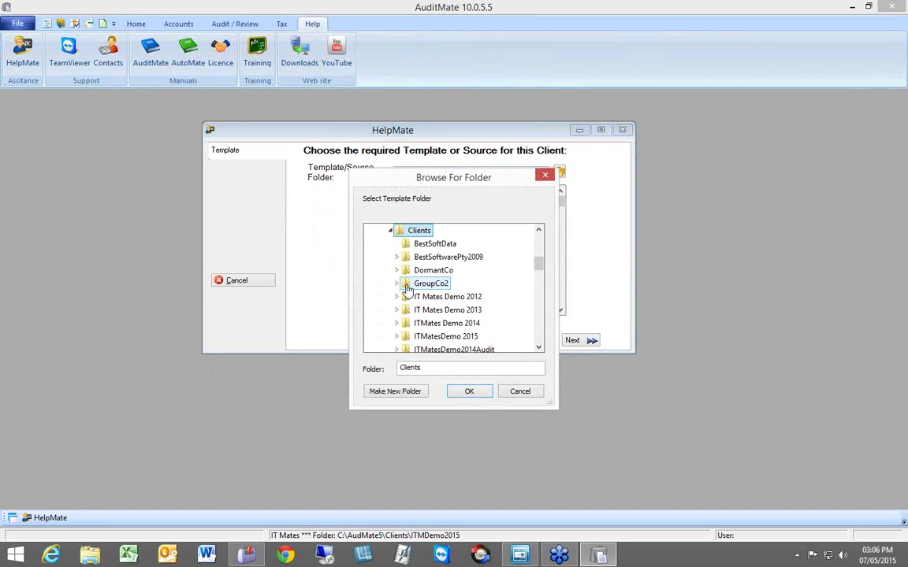
pyautogui.click(466, 394)
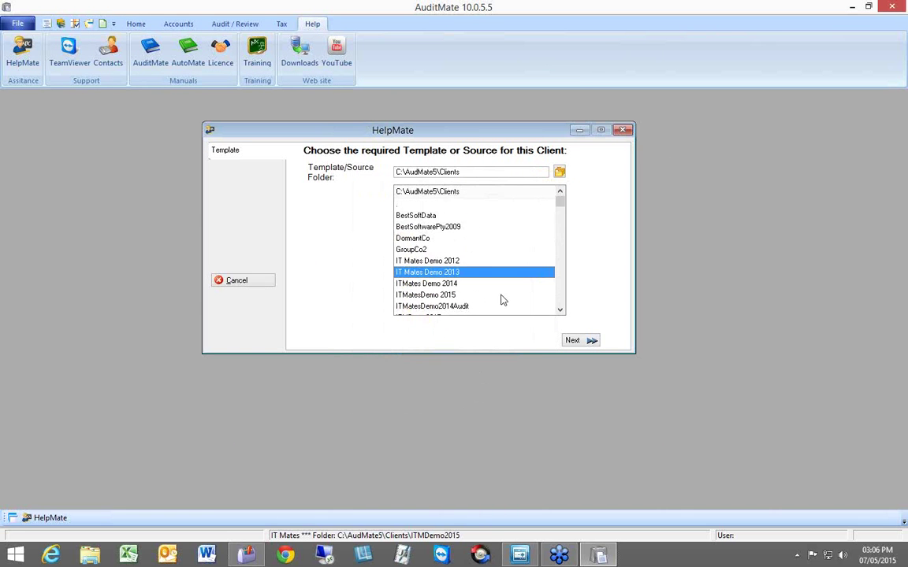
pyautogui.click(560, 310)
pyautogui.click(560, 311)
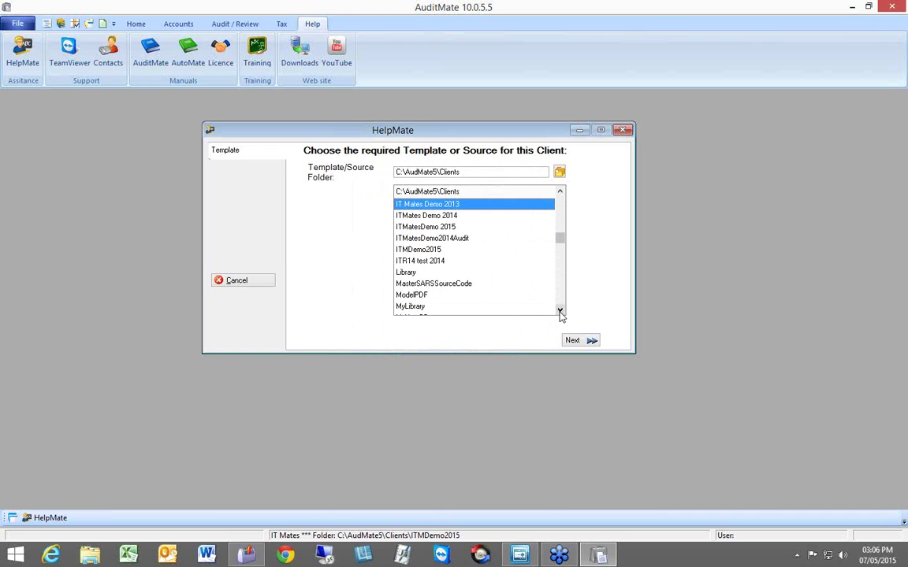
pyautogui.click(560, 193)
pyautogui.click(560, 193)
pyautogui.click(561, 193)
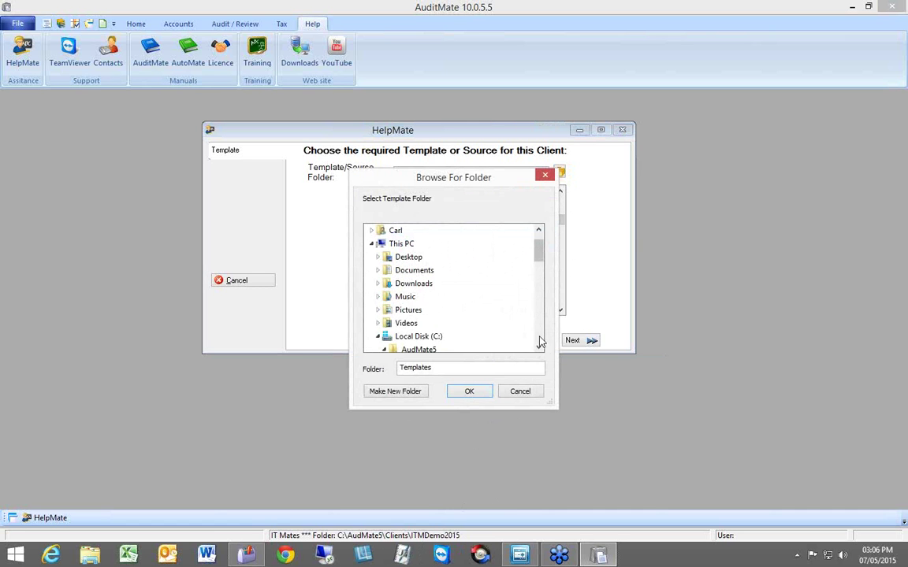
# - Set the source folder to C:\AudMate5\Templates and copy the 2015-Pty-IFRS-SME-Audit template files into the new client
pyautogui.moveTo(540, 352); pyautogui.dragTo(538, 350)
pyautogui.doubleClick(417, 323)
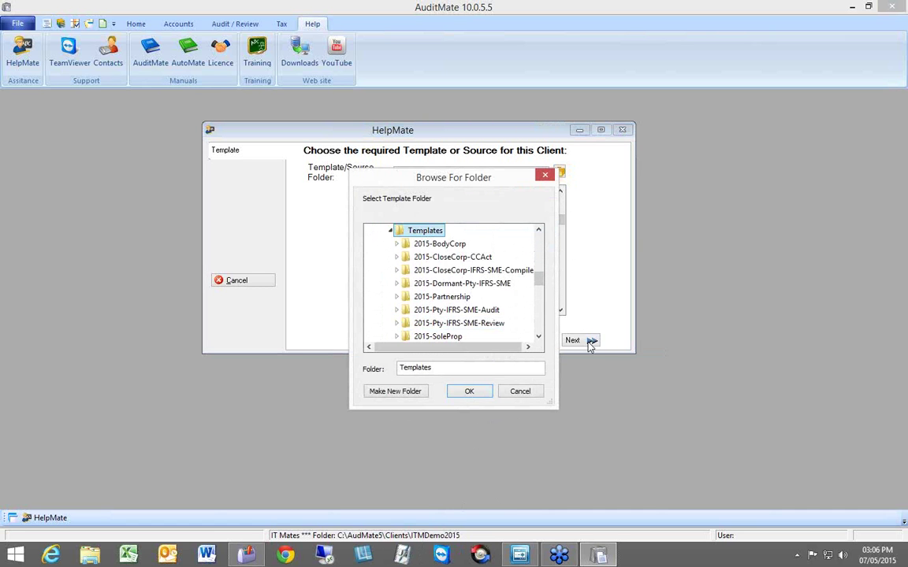
pyautogui.click(464, 391)
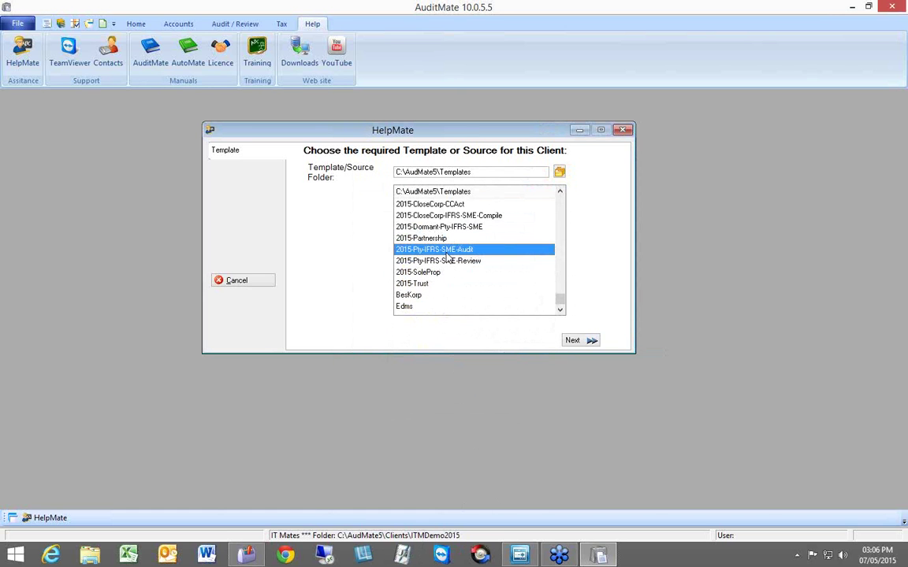
pyautogui.click(578, 342)
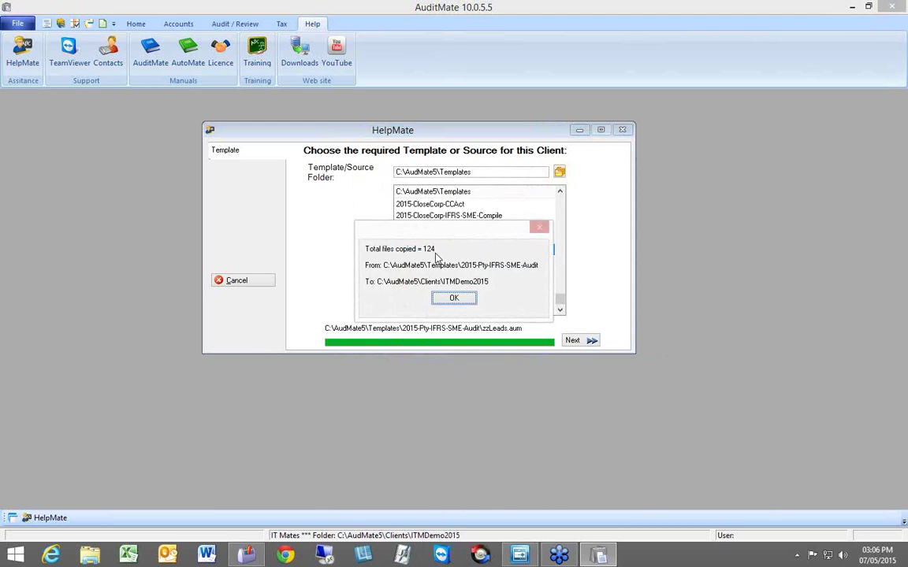
pyautogui.click(463, 304)
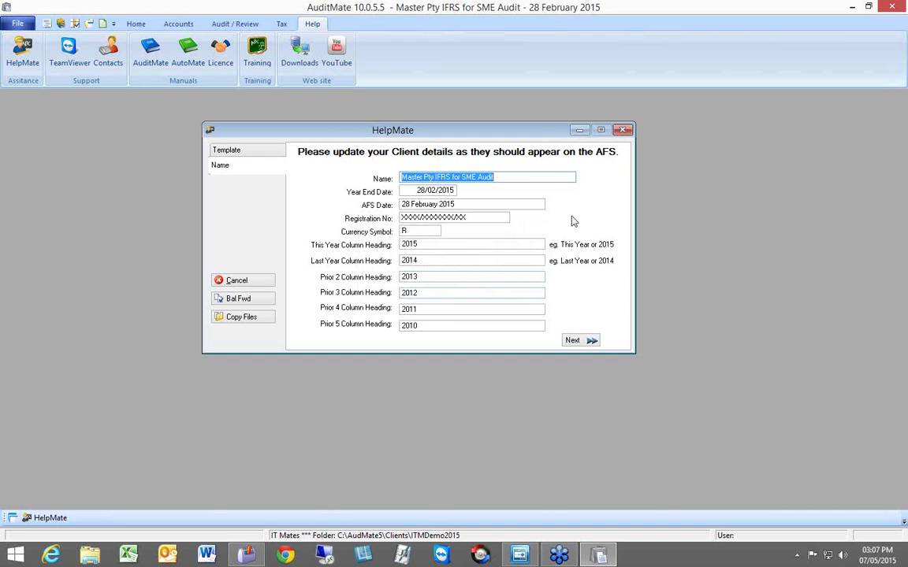
# - Replace the client name for the financial statements with ITM Demo Pty Ltd
pyautogui.click(402, 177)
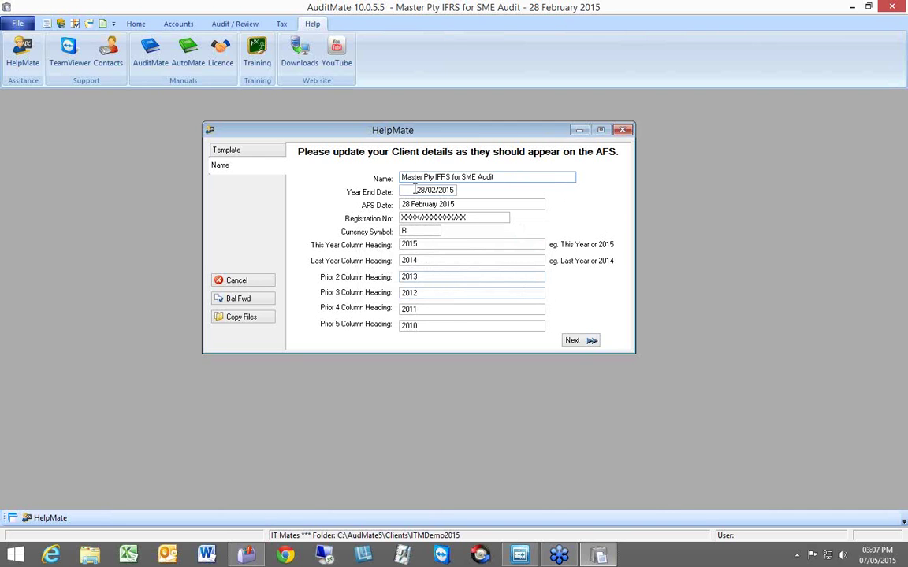
pyautogui.moveTo(402, 177); pyautogui.dragTo(508, 178)
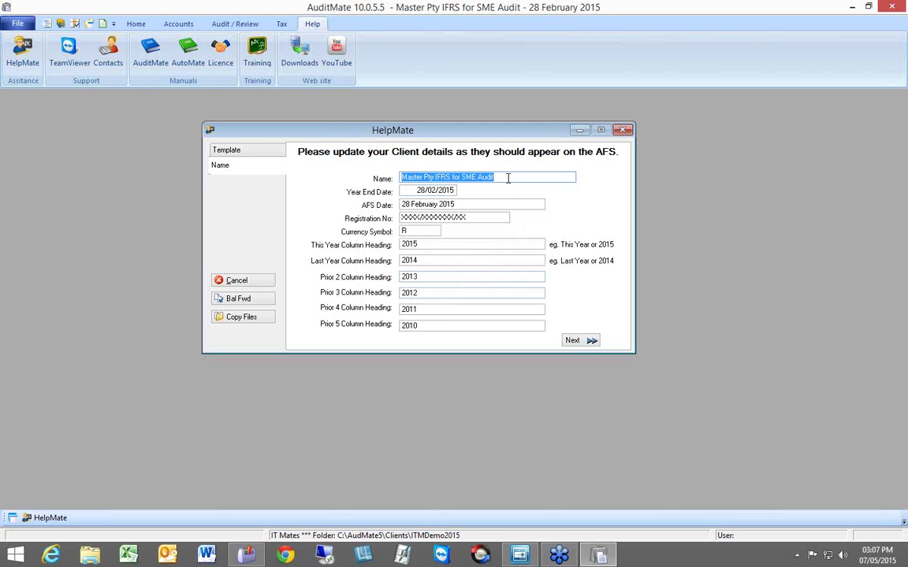
pyautogui.write('ITM ')
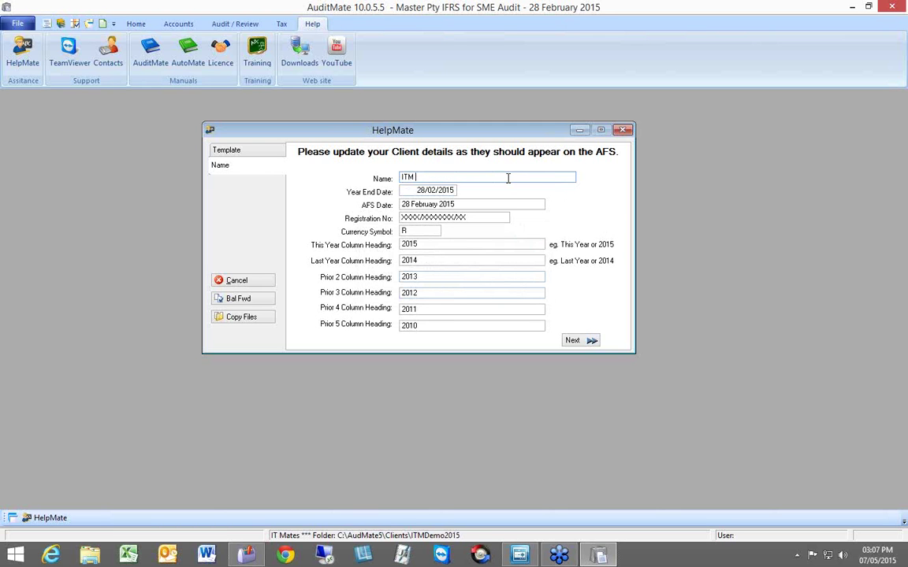
pyautogui.write('Demo Pty Ltd')
pyautogui.press('Tab')
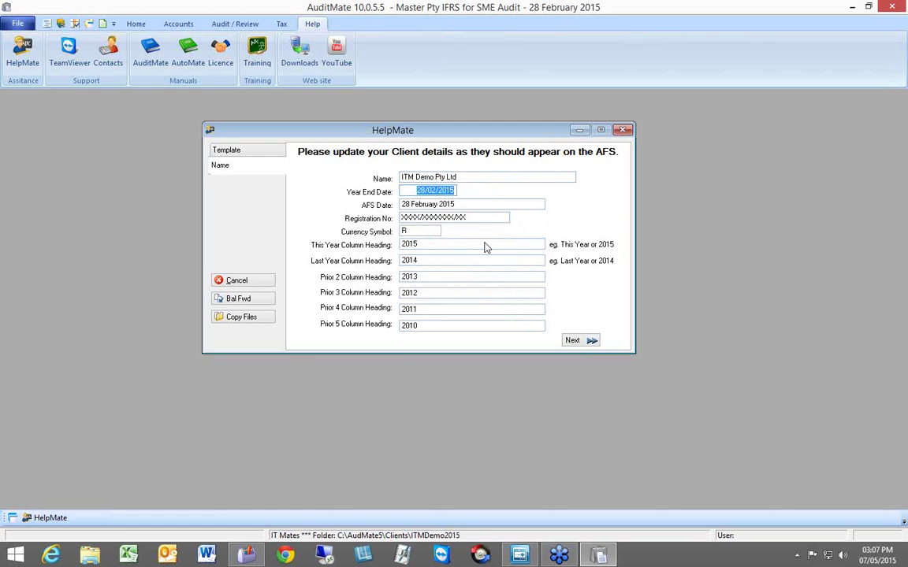
# - Enter the company's registration number in the client details and proceed to the accounts import stage
pyautogui.moveTo(470, 217); pyautogui.dragTo(411, 219)
pyautogui.write('2')
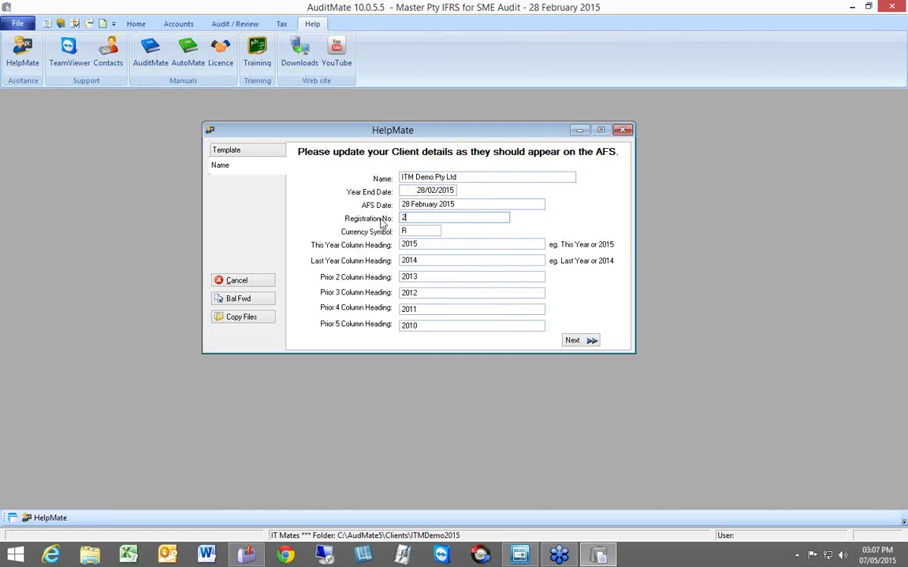
pyautogui.write('563/46665/23')
pyautogui.click(588, 343)
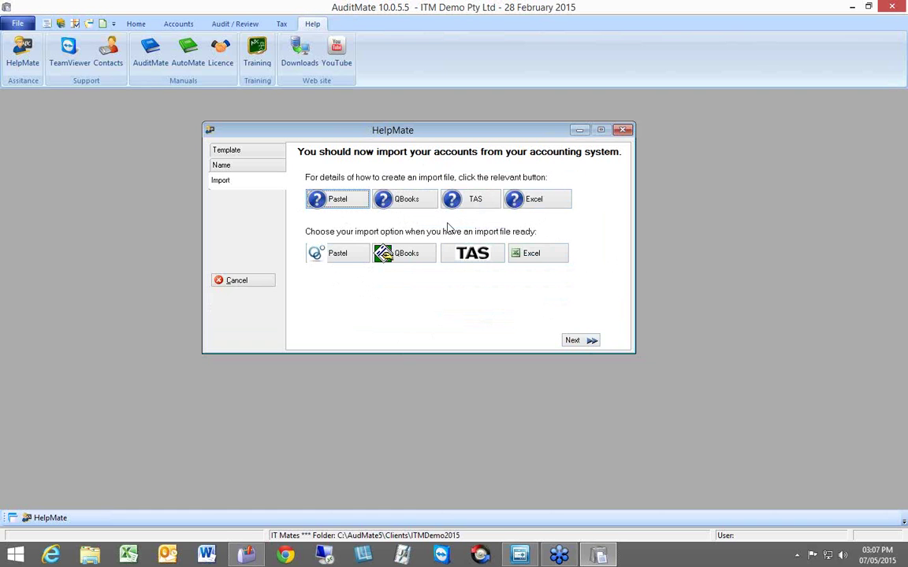
# - Look through the Training CBTs folder, then view the guide on creating a Pastel import file
pyautogui.click(258, 65)
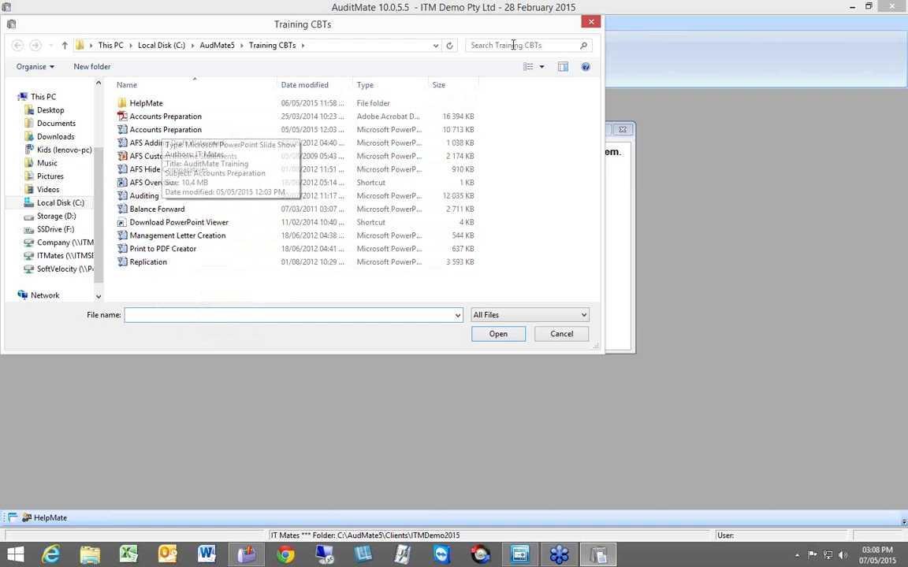
pyautogui.click(591, 22)
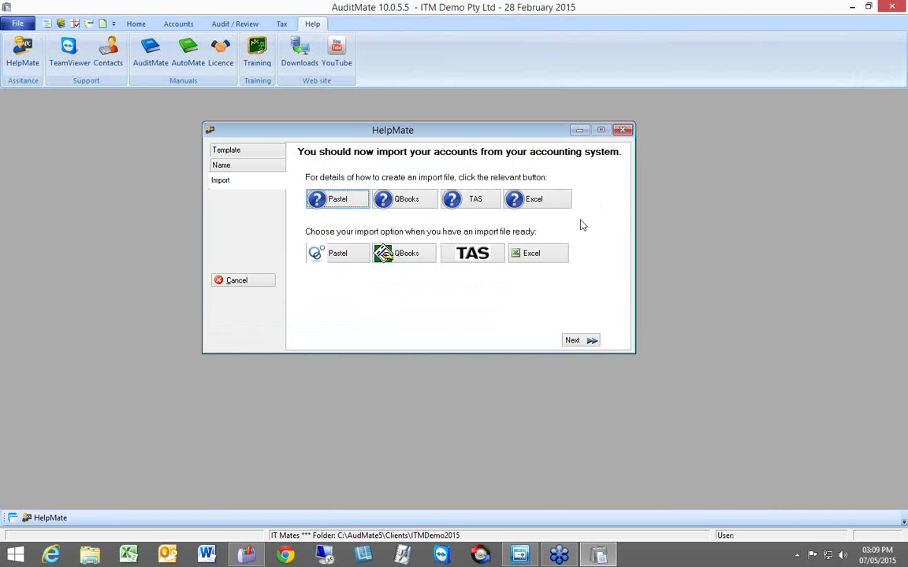
pyautogui.click(331, 202)
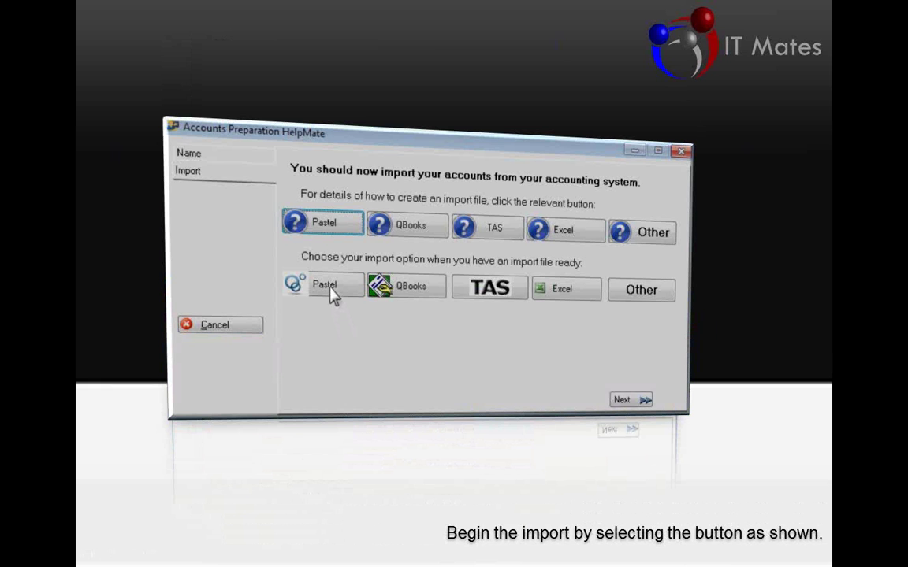
pyautogui.click(334, 295)
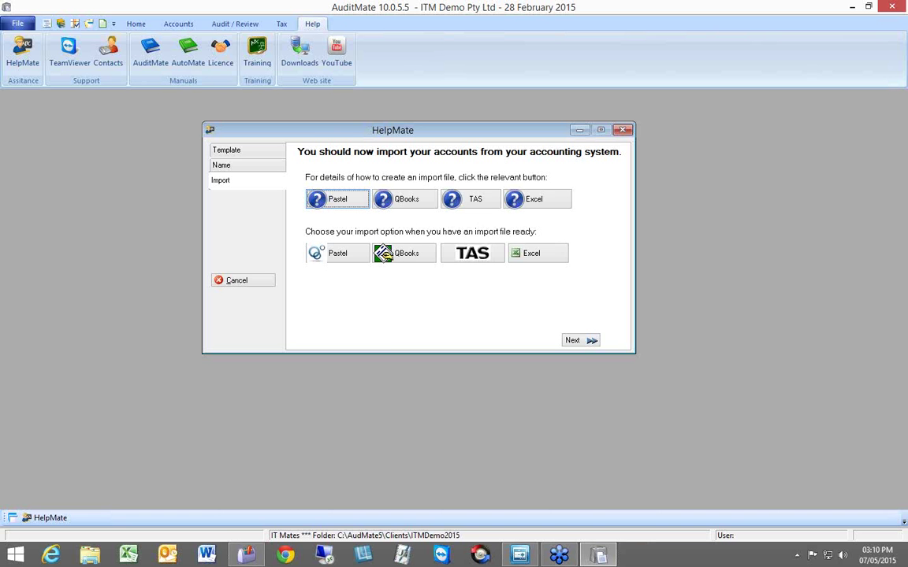
# - Open the Pastel import and select BestSoftPastelTBal 2015 from C:\AudMate5\Clients\BestSoftData as the file to import
pyautogui.click(337, 254)
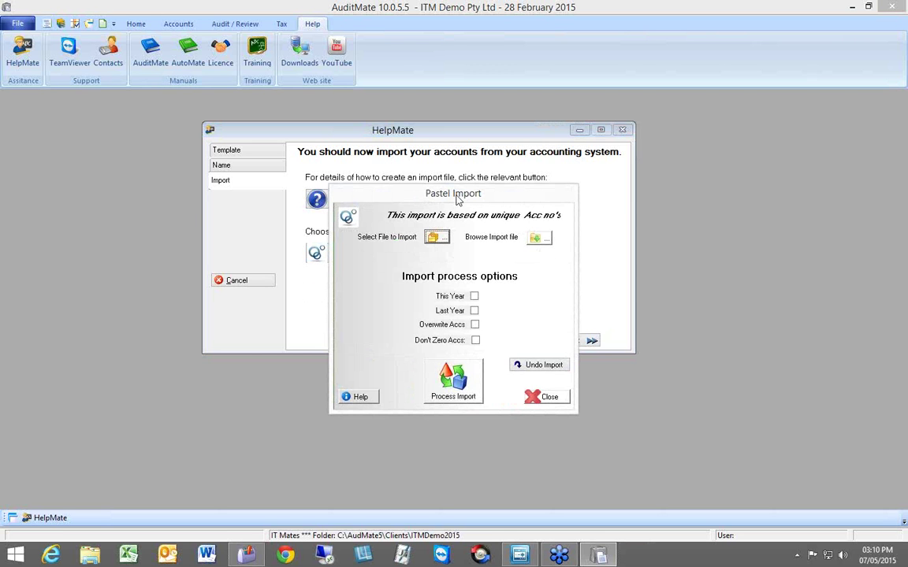
pyautogui.moveTo(456, 197); pyautogui.dragTo(461, 285)
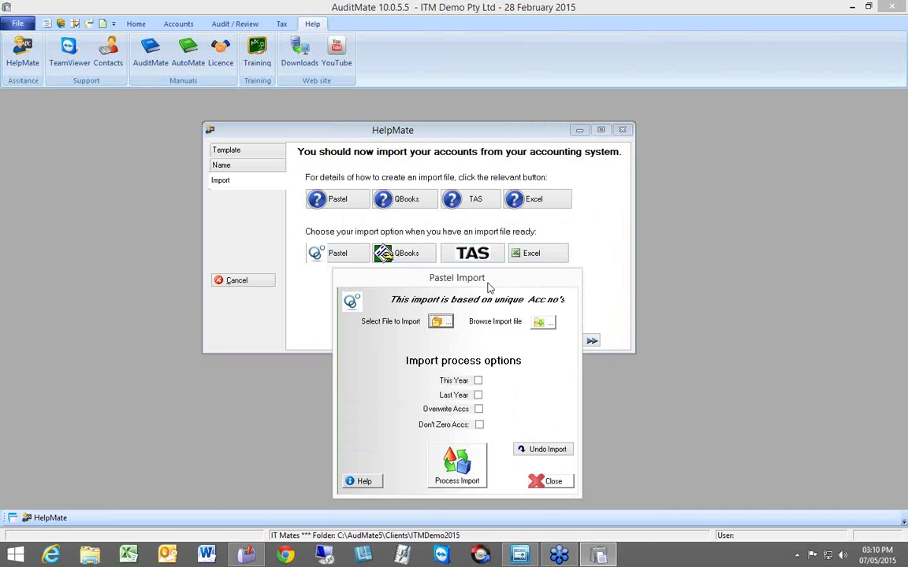
pyautogui.moveTo(488, 288); pyautogui.dragTo(510, 165)
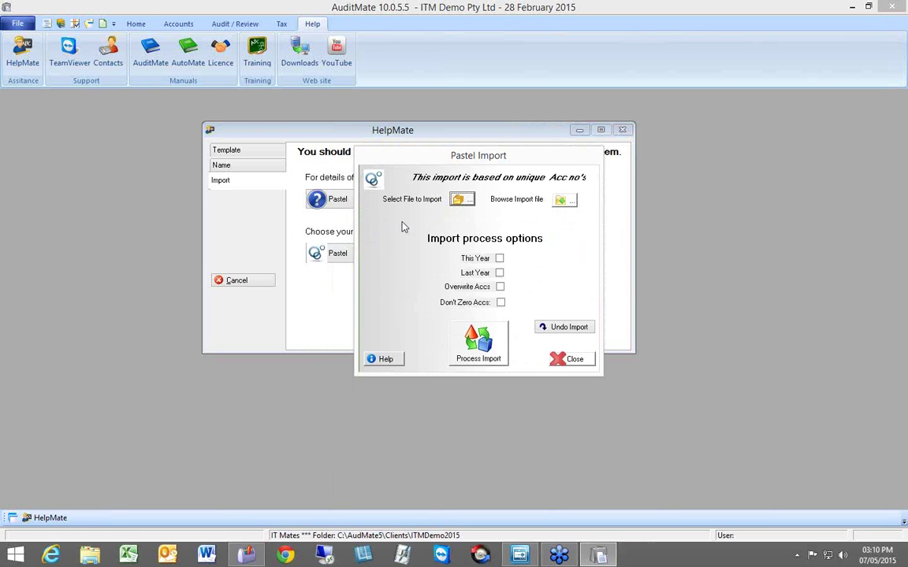
pyautogui.click(462, 202)
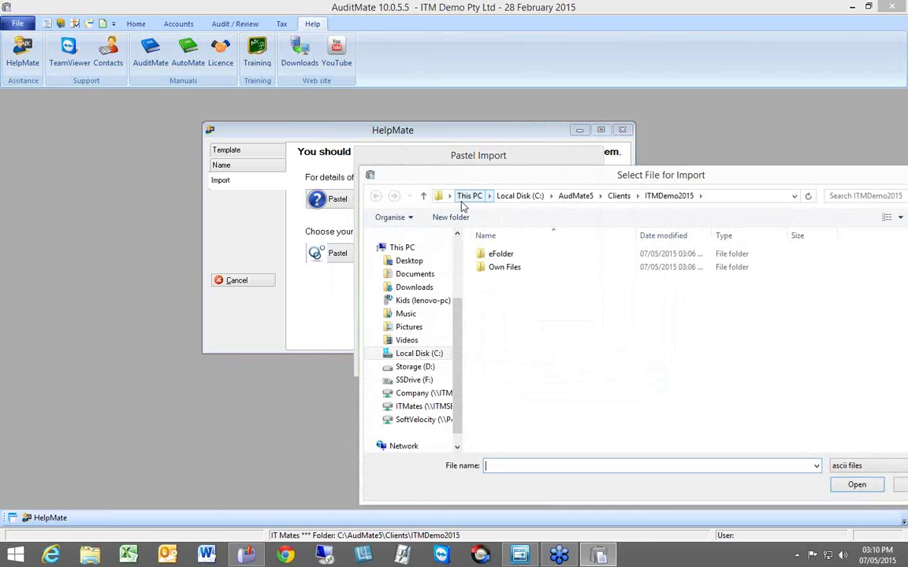
pyautogui.click(517, 196)
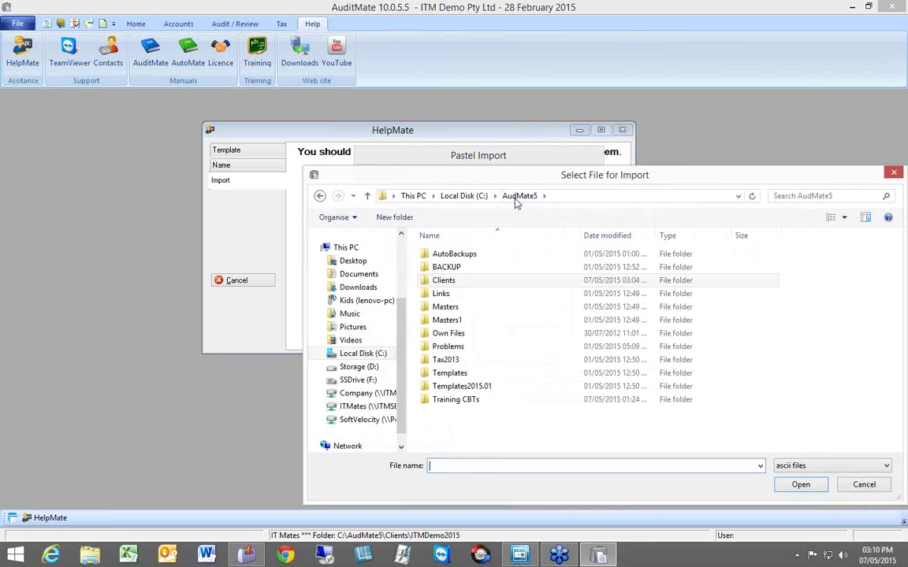
pyautogui.doubleClick(443, 281)
pyautogui.doubleClick(453, 254)
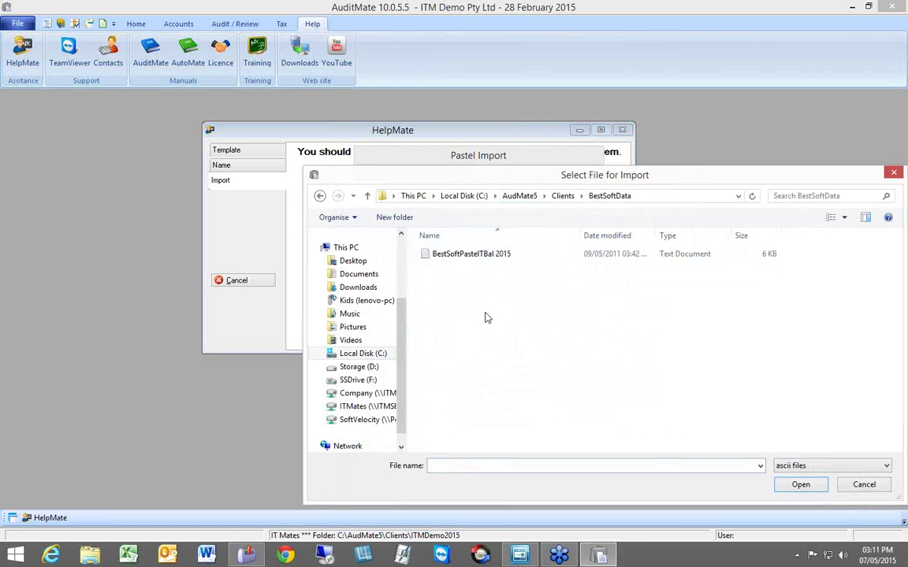
pyautogui.doubleClick(453, 256)
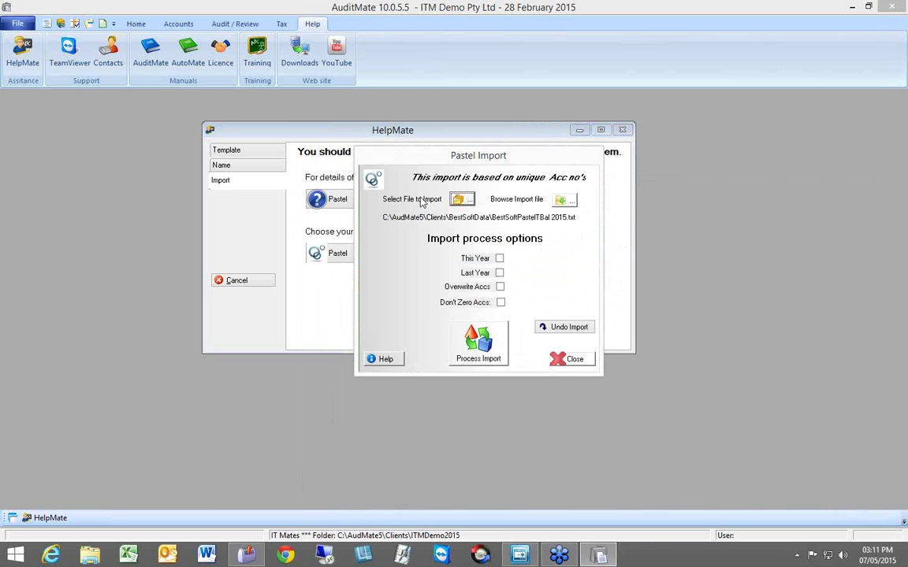
# - Browse the contents of the selected Pastel import file, checking account numbers, names, debits, credits and last-year figures, and close the preview
pyautogui.click(564, 203)
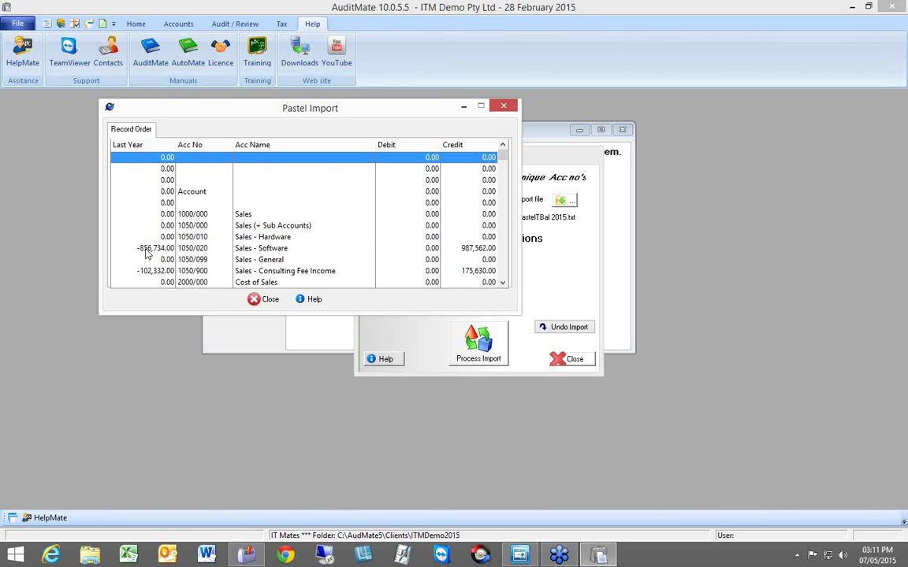
pyautogui.click(502, 283)
pyautogui.click(503, 283)
pyautogui.click(503, 283)
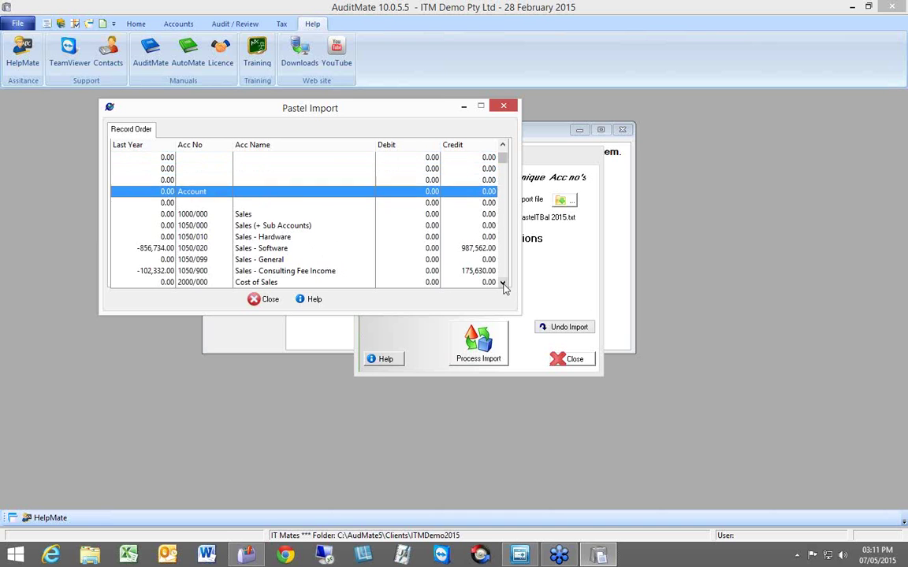
pyautogui.moveTo(502, 283); pyautogui.dragTo(503, 285)
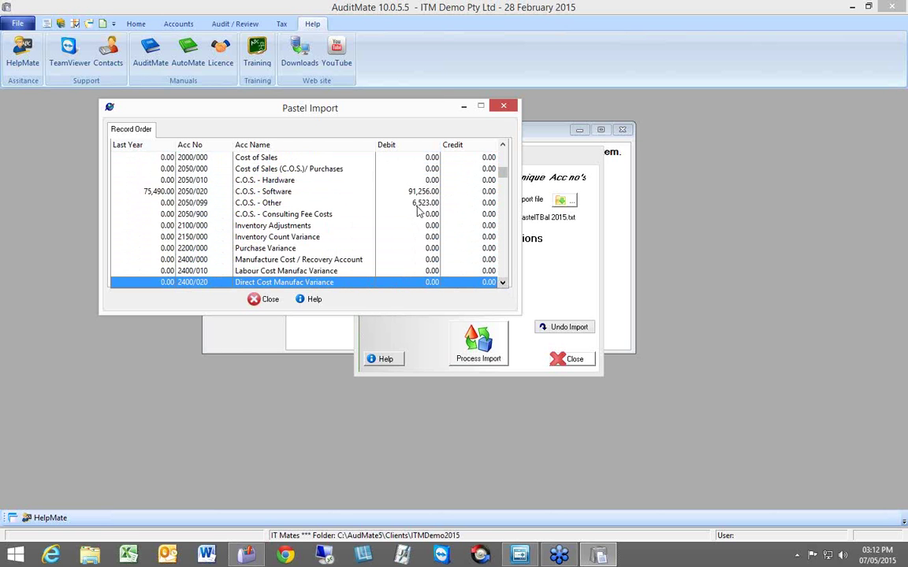
pyautogui.click(502, 282)
pyautogui.click(502, 282)
pyautogui.click(502, 283)
pyautogui.click(502, 282)
pyautogui.click(502, 282)
pyautogui.click(502, 282)
pyautogui.click(502, 283)
pyautogui.click(502, 282)
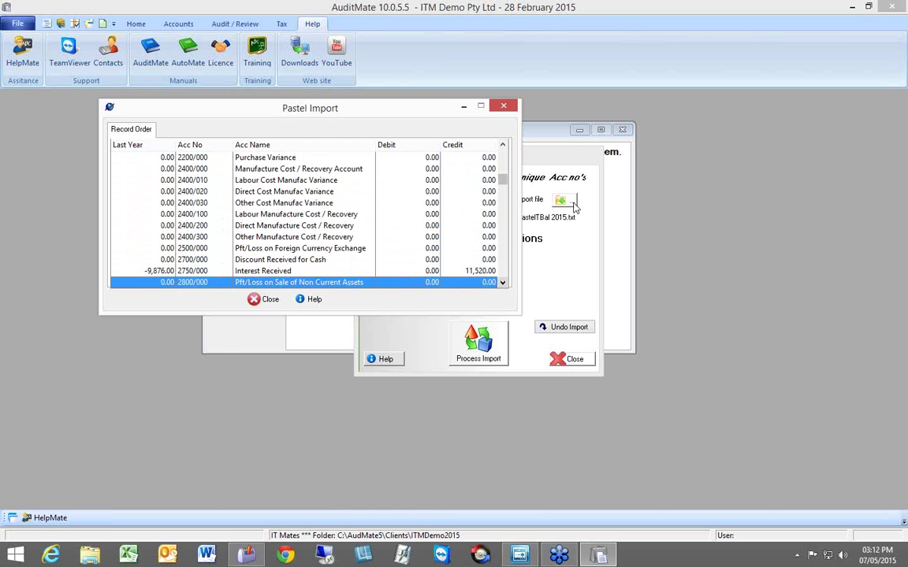
pyautogui.click(505, 107)
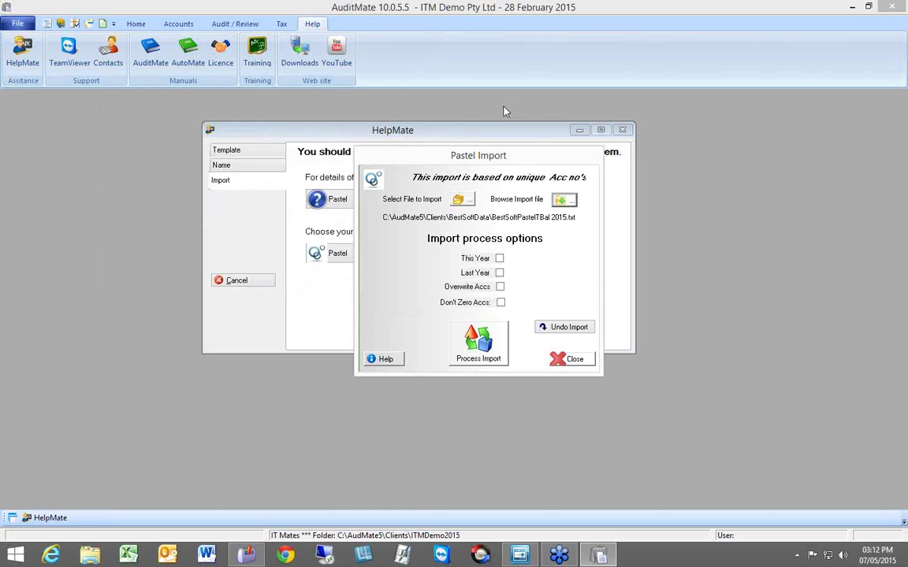
# - Include both the This Year and Last Year figures in the Pastel import options
pyautogui.click(500, 259)
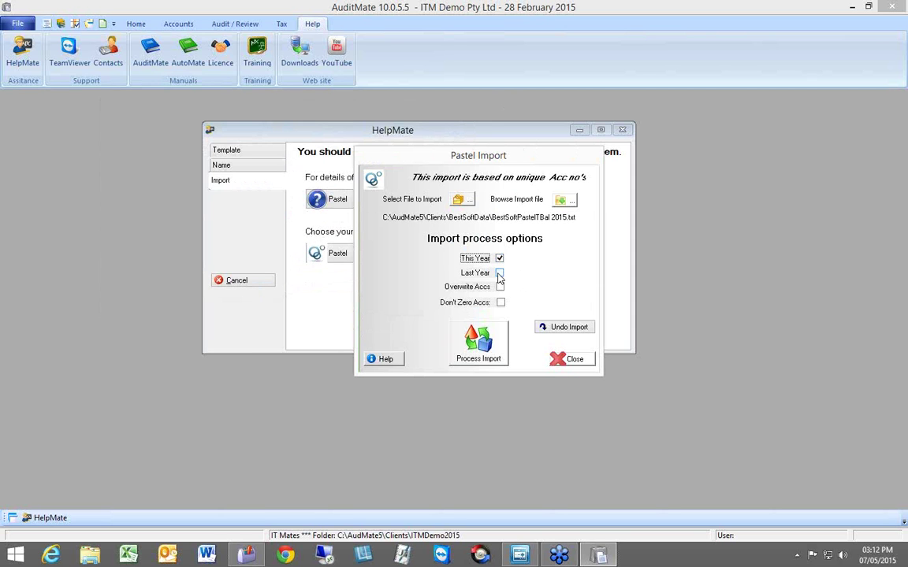
pyautogui.click(500, 274)
# - View the client's accounts list behind the Pastel Import window to check the balances before importing, and close the list
pyautogui.click(59, 23)
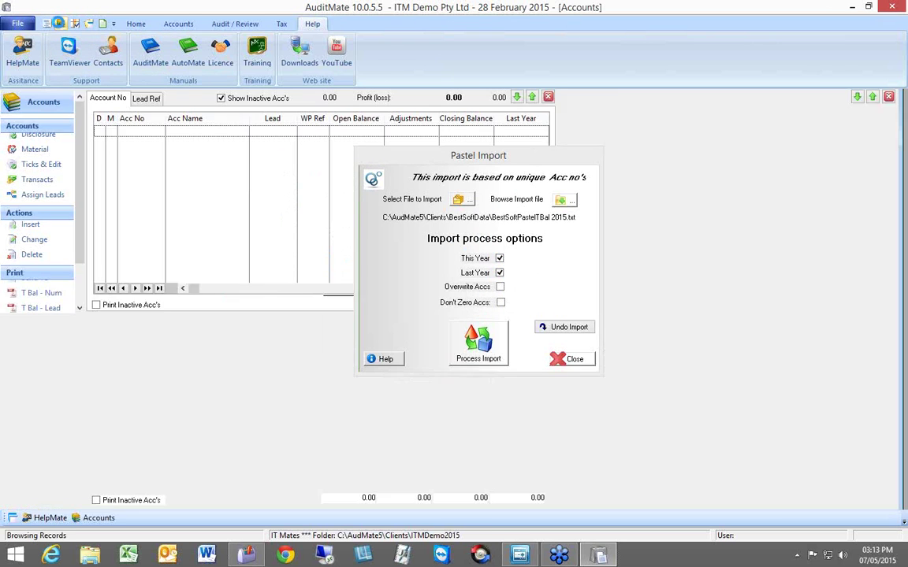
pyautogui.moveTo(481, 164); pyautogui.dragTo(731, 525)
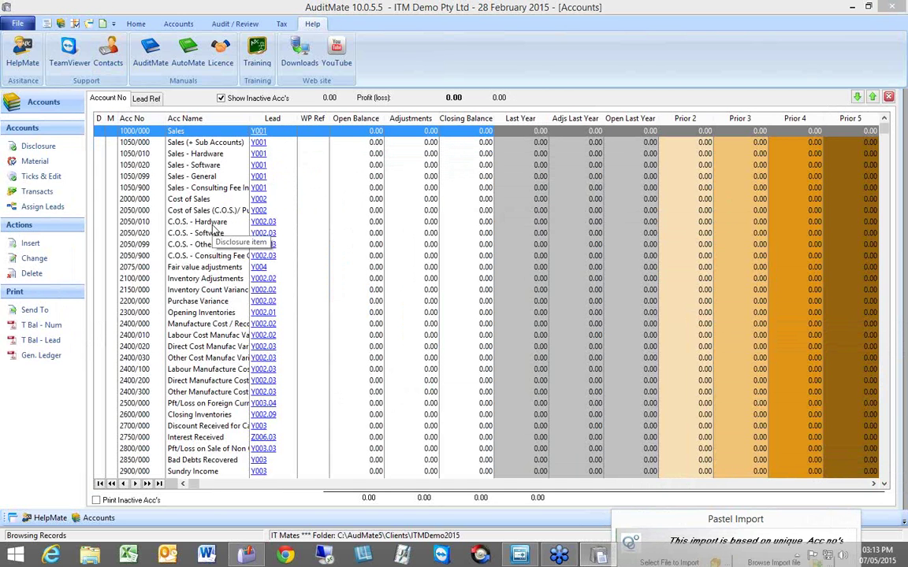
pyautogui.moveTo(819, 527); pyautogui.dragTo(762, 154)
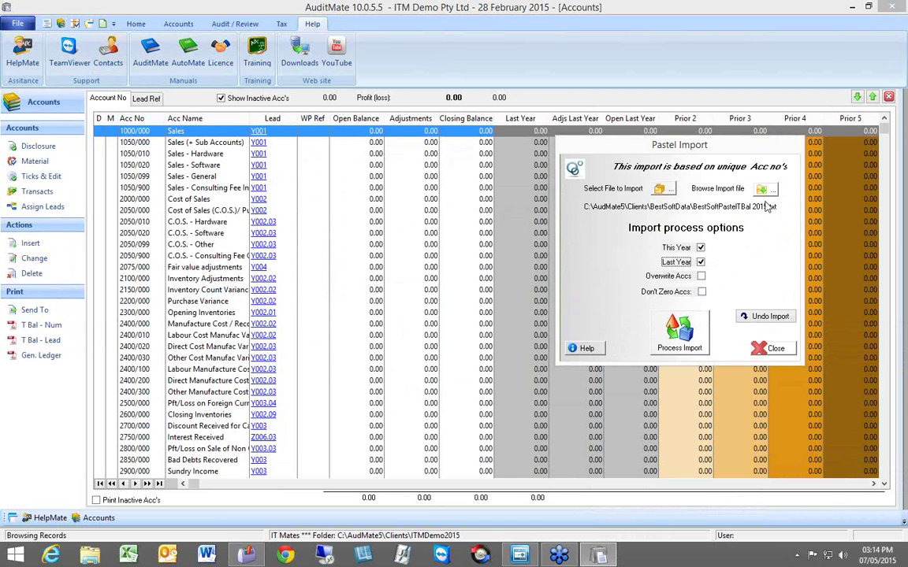
pyautogui.click(889, 97)
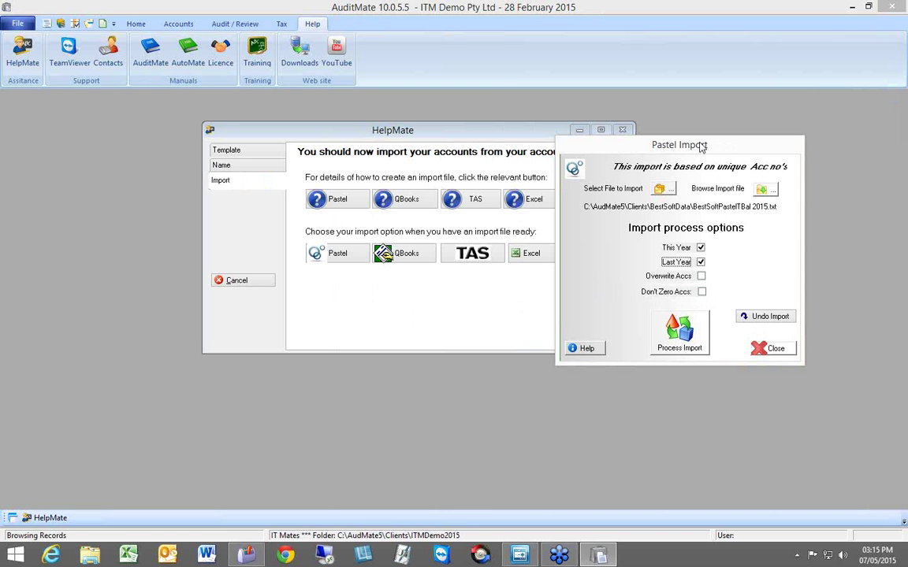
# - Process the Pastel import and show the accounts list with inactive accounts hidden
pyautogui.click(678, 331)
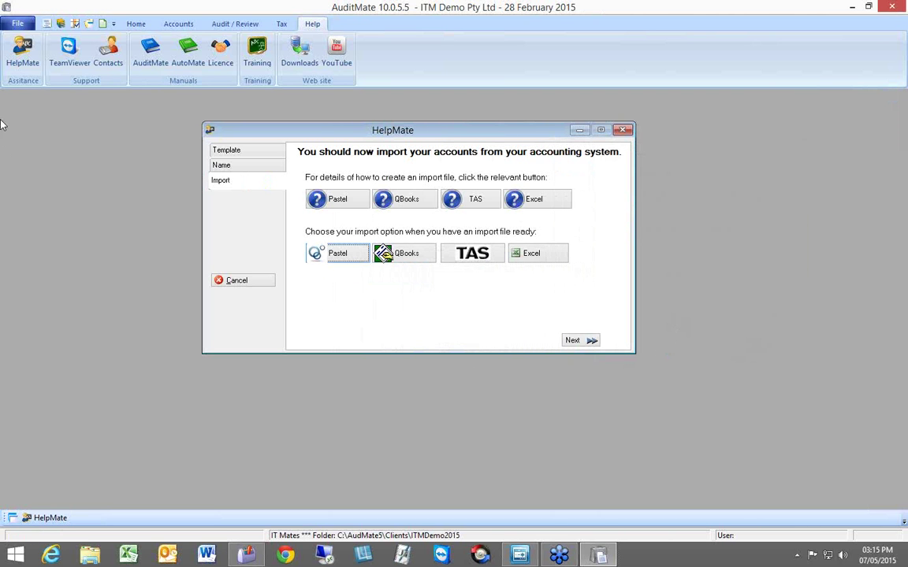
pyautogui.click(62, 24)
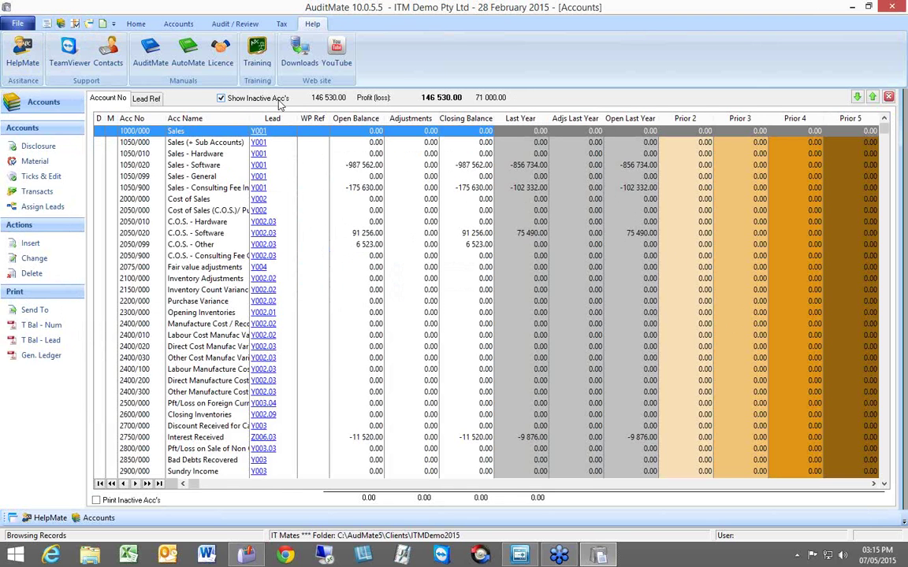
pyautogui.click(222, 98)
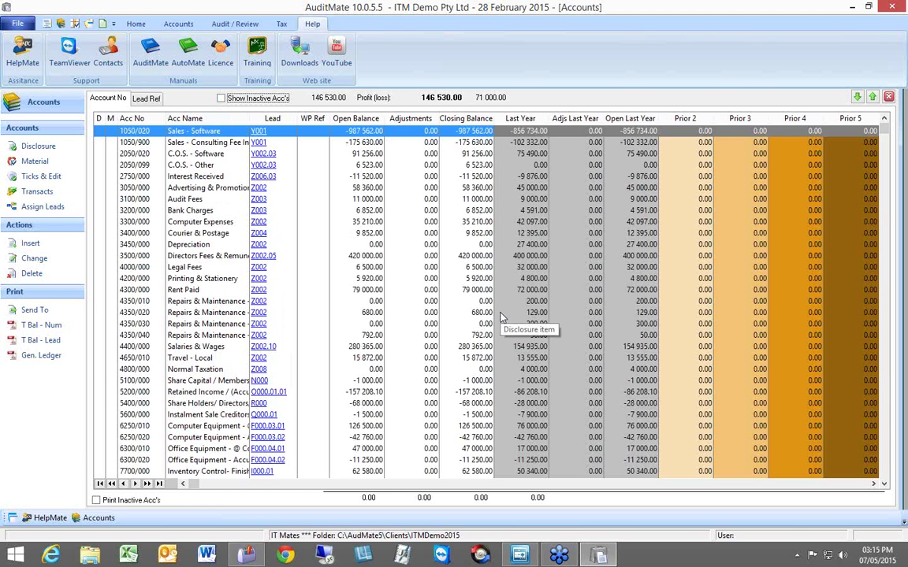
# - Look through the imported balances from the first account down to the Vat / Tax Control Account
pyautogui.click(230, 175)
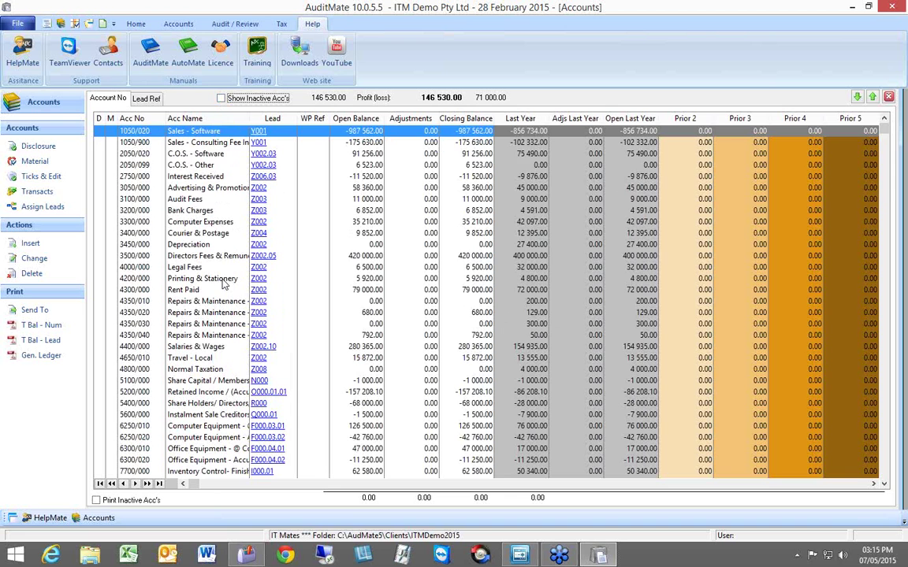
pyautogui.press('Down')
pyautogui.press('Down')
pyautogui.press('Down')
pyautogui.press('Down')
pyautogui.press('Down')
pyautogui.press('Down')
pyautogui.press('Down')
pyautogui.press('Down')
pyautogui.press('Down')
pyautogui.press('Down')
pyautogui.press('Down')
pyautogui.press('Down')
pyautogui.press('Down')
pyautogui.press('Down')
pyautogui.press('Down')
pyautogui.press('Down')
pyautogui.press('Down')
pyautogui.press('Down')
pyautogui.press('Down')
pyautogui.press('Down')
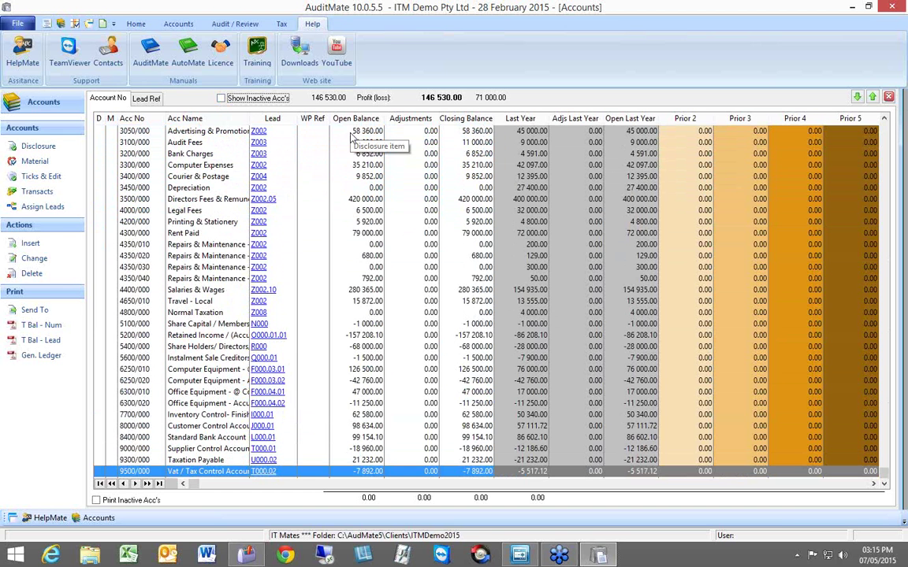
# - Sort the accounts by opening balance, re-sort them by account name, and return to the first account
pyautogui.click(355, 119)
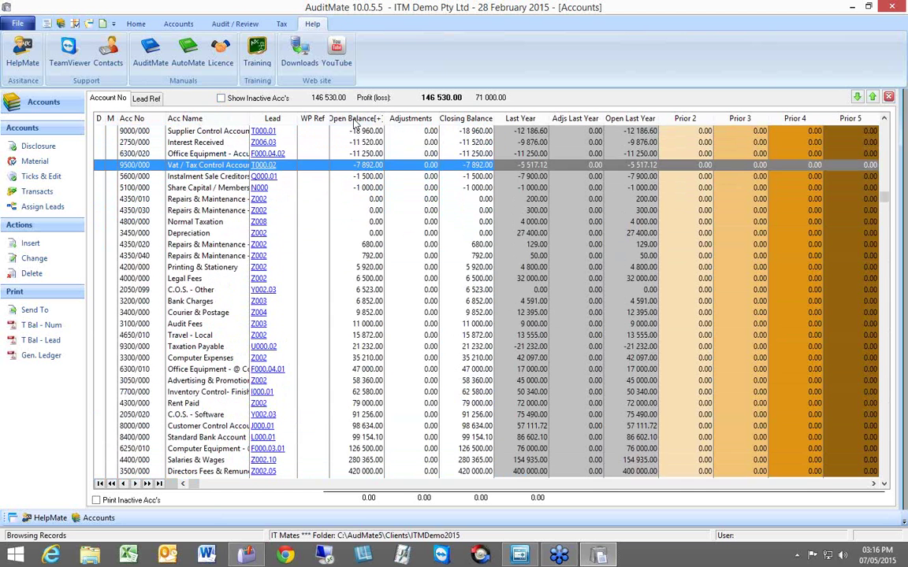
pyautogui.click(190, 120)
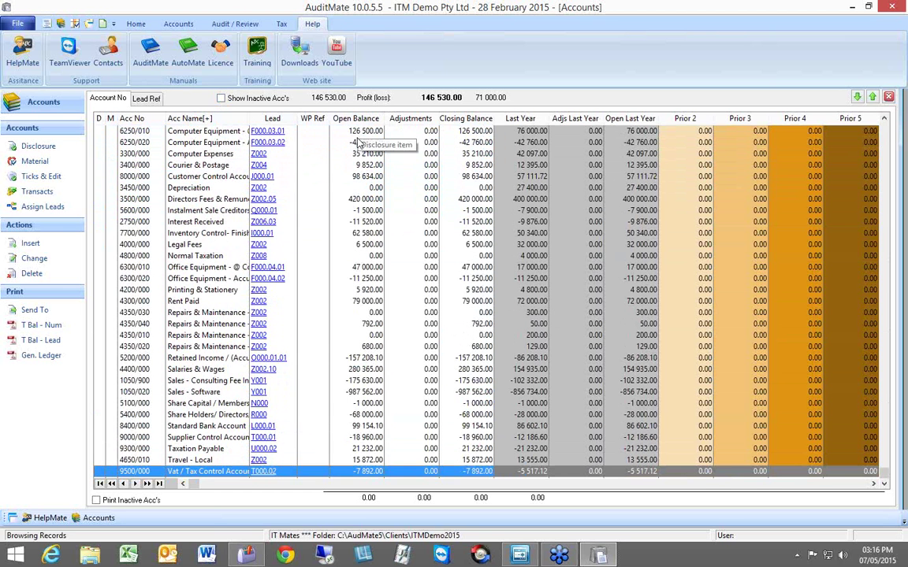
pyautogui.scroll(8, 356, 166)
pyautogui.scroll(11, 357, 166)
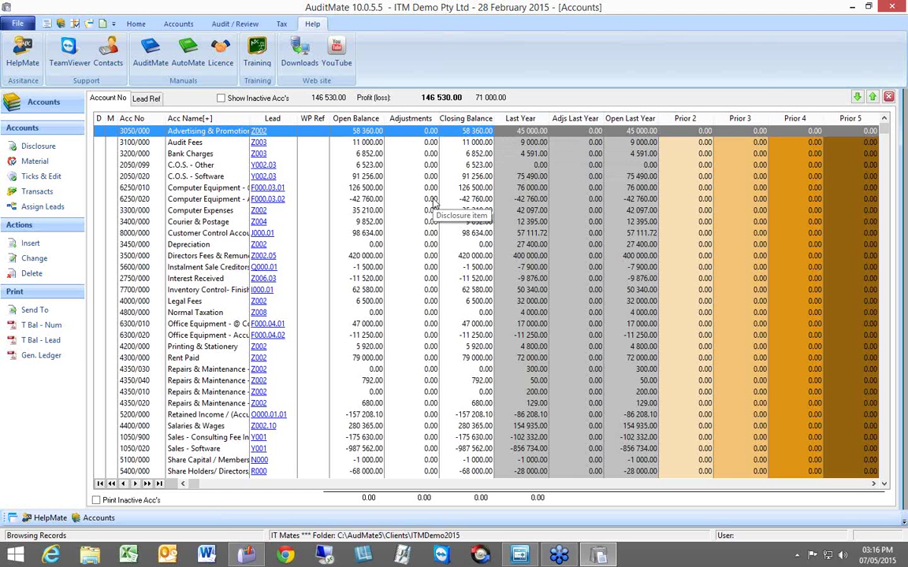
# - Open account 3050/000's opening balance for editing, cancel the edit, and close the accounts list
pyautogui.press('Tab')
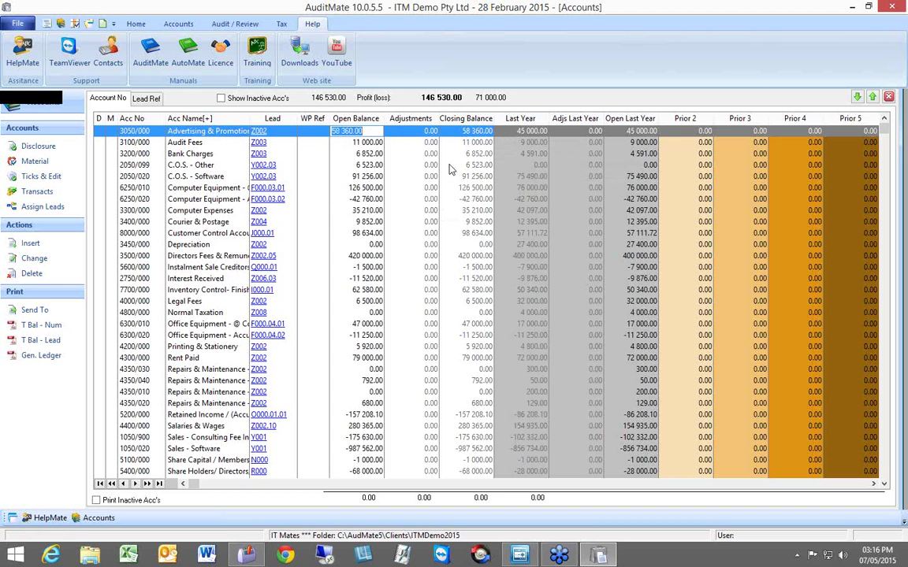
pyautogui.press('Escape')
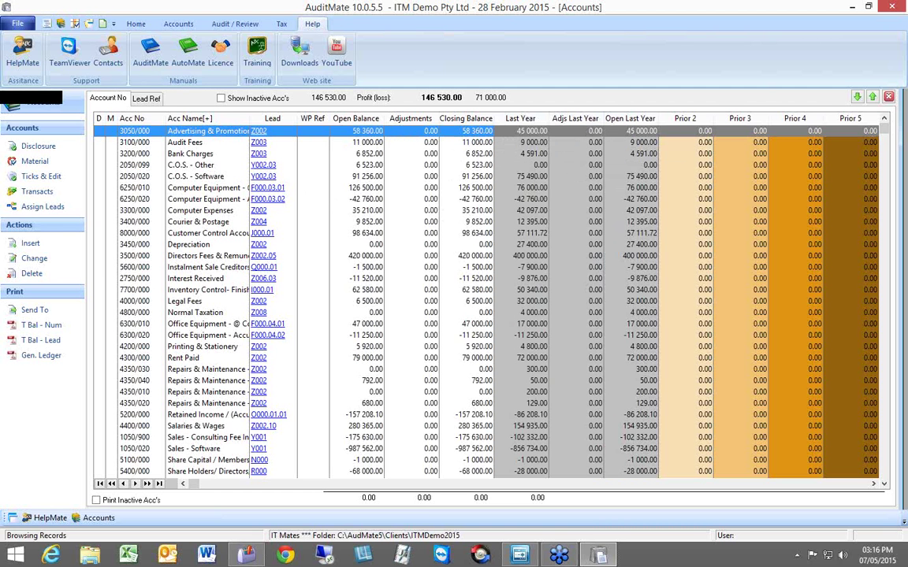
pyautogui.click(888, 98)
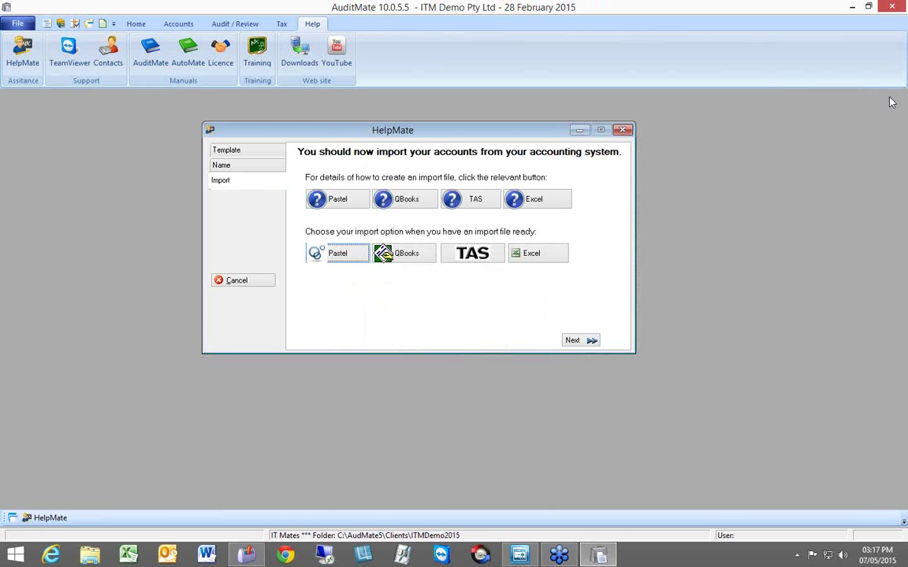
# - Reopen the Pastel import and undo the processed import
pyautogui.click(339, 254)
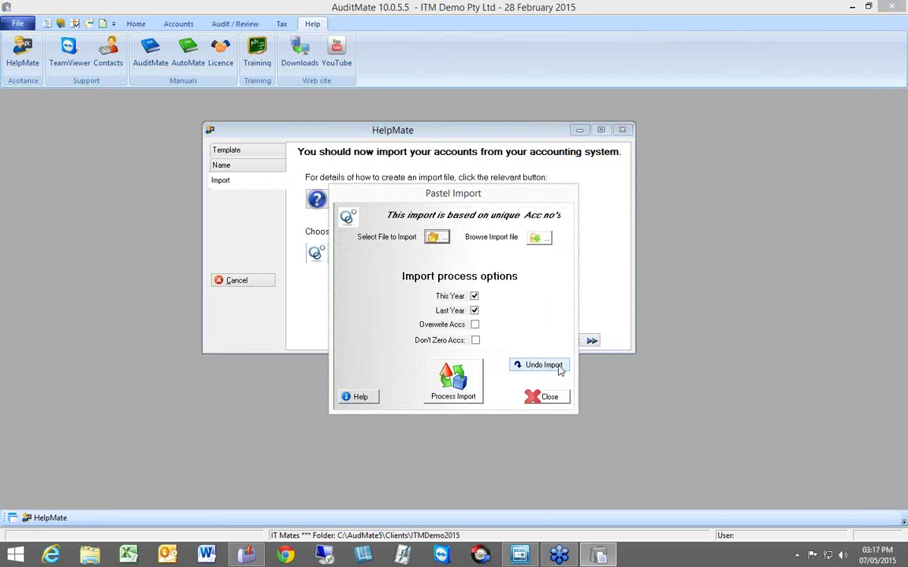
pyautogui.click(538, 366)
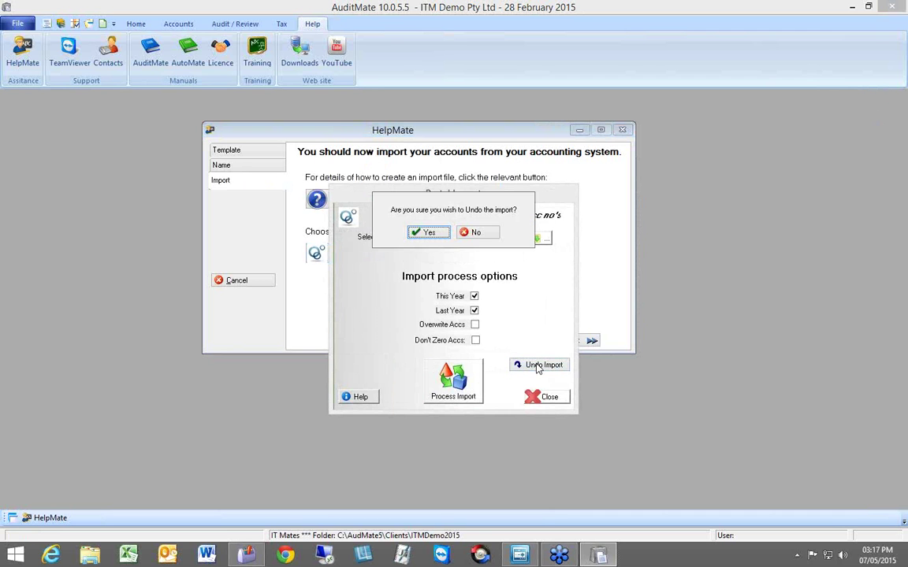
pyautogui.click(428, 233)
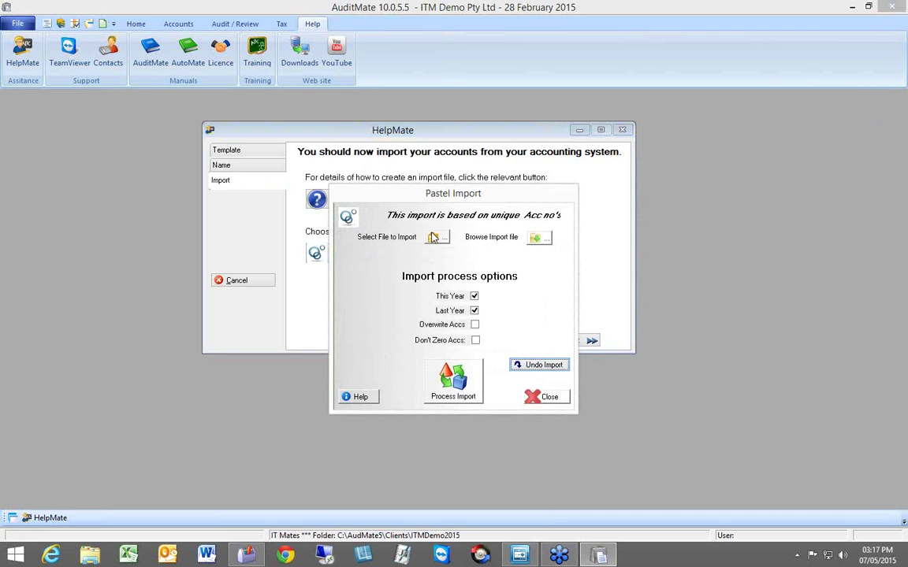
# - Display the accounts list including inactive accounts and move the Pastel Import window aside to check the balances after undoing the import
pyautogui.click(60, 24)
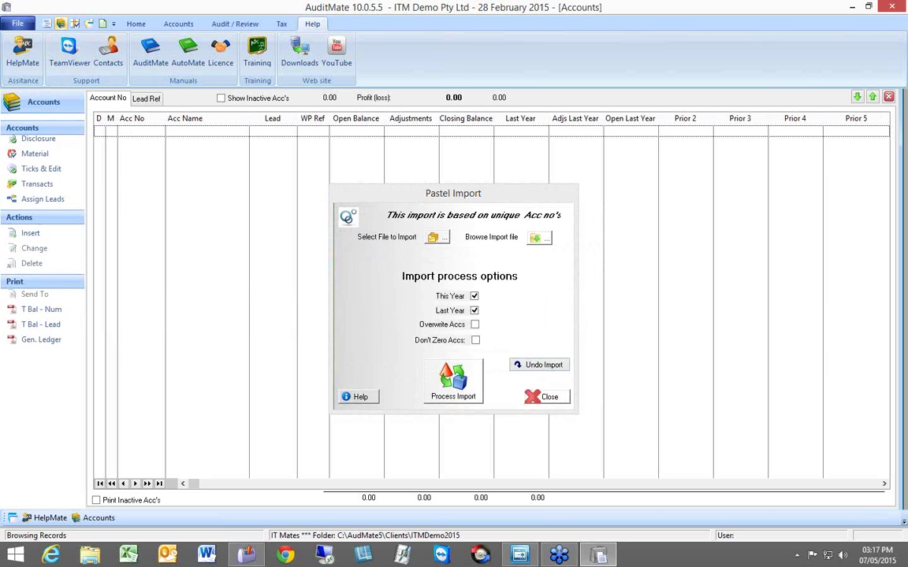
pyautogui.click(220, 98)
pyautogui.moveTo(471, 197); pyautogui.dragTo(788, 428)
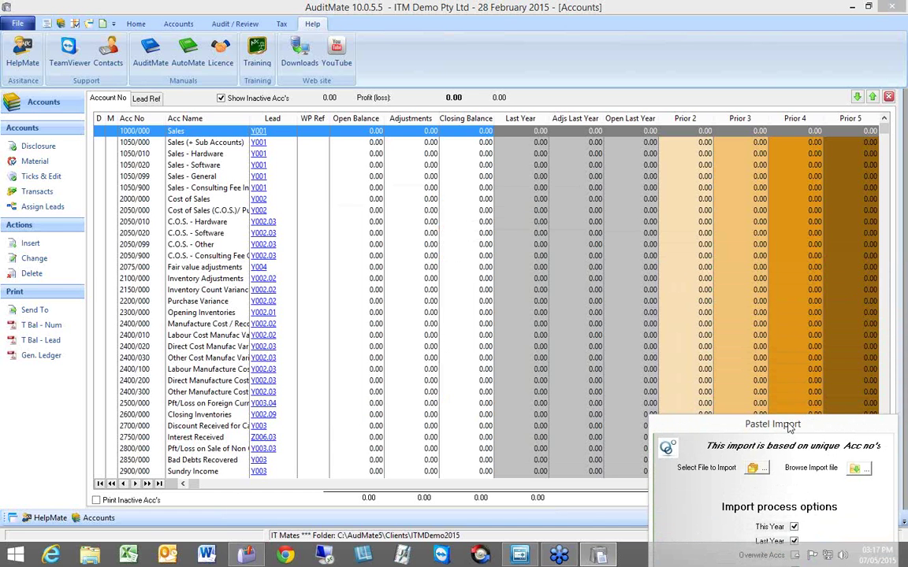
pyautogui.moveTo(790, 427); pyautogui.dragTo(789, 427)
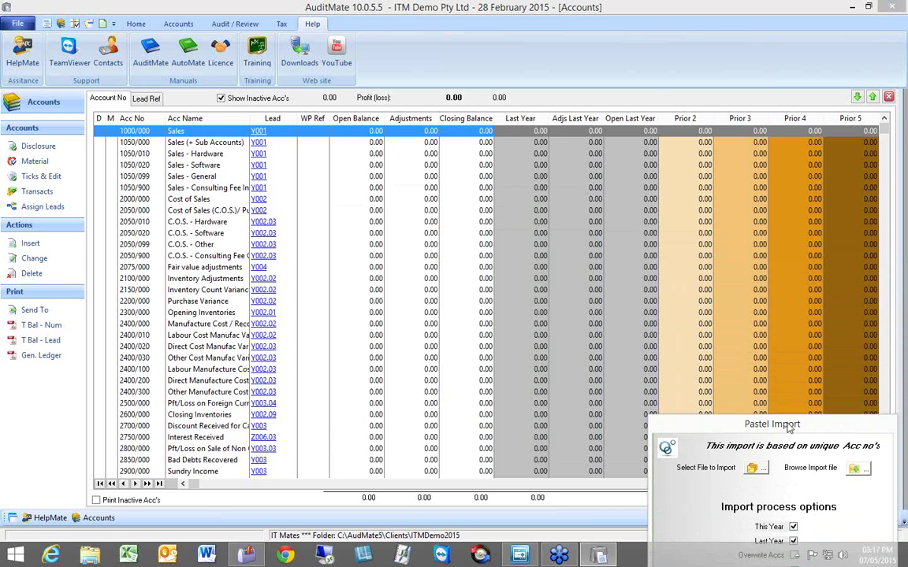
pyautogui.moveTo(789, 427); pyautogui.dragTo(579, 196)
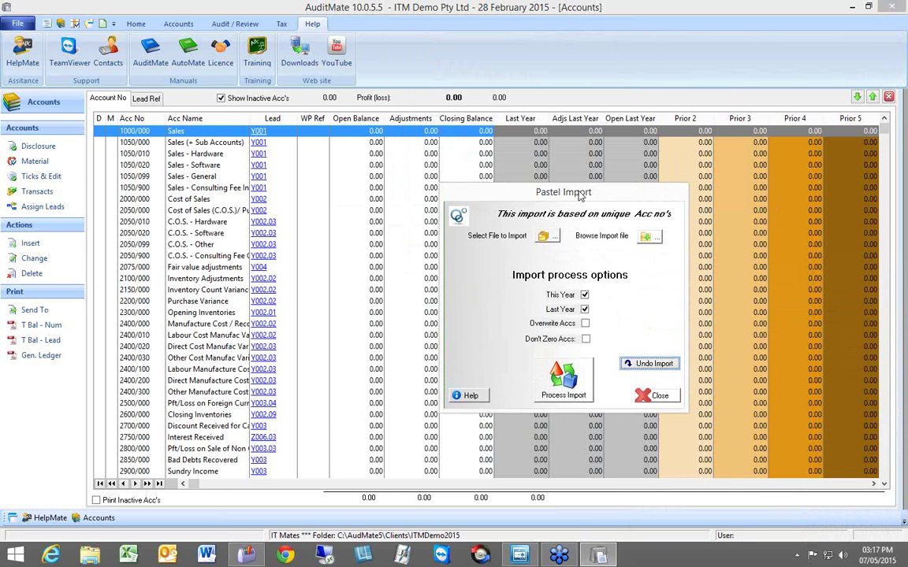
# - Close the Pastel import and the accounts list, and open the Excel import instead
pyautogui.click(659, 397)
pyautogui.click(888, 97)
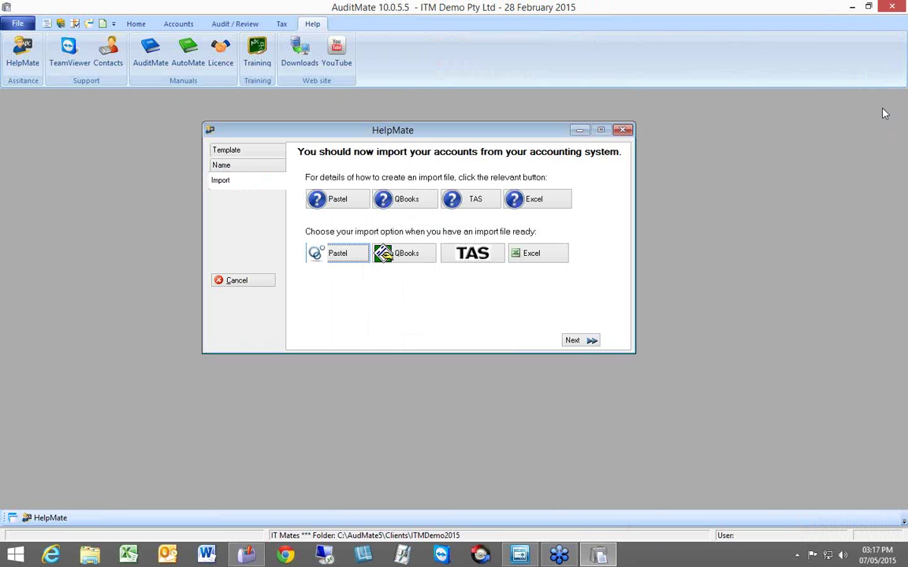
pyautogui.click(533, 254)
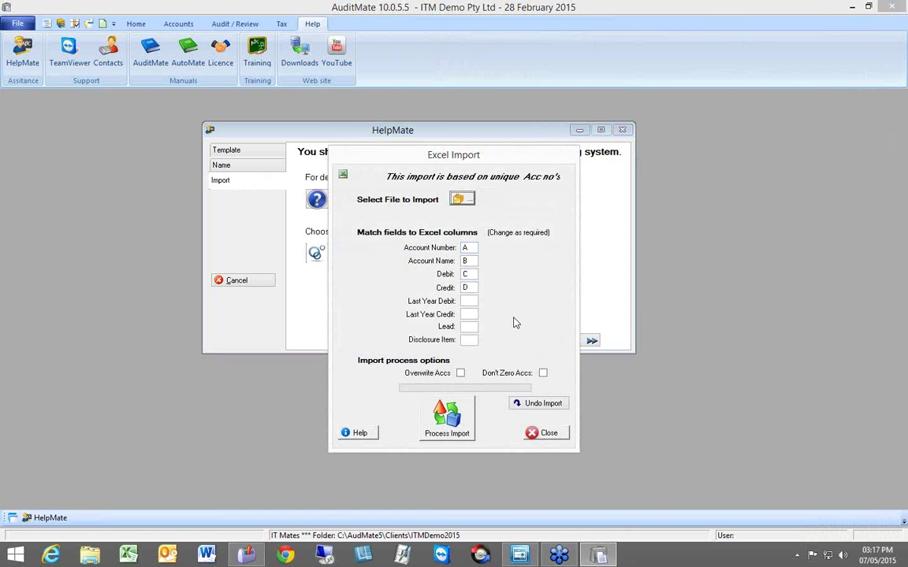
# - Select BestSoftTBal 2015 from the Clients\BestSoftData folder as the Excel file to import
pyautogui.click(462, 199)
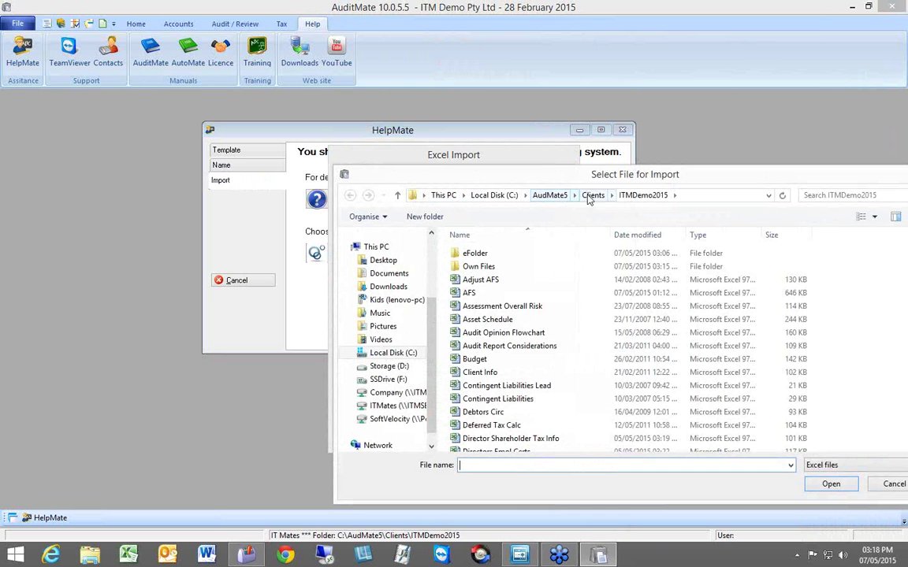
pyautogui.click(593, 196)
pyautogui.doubleClick(441, 253)
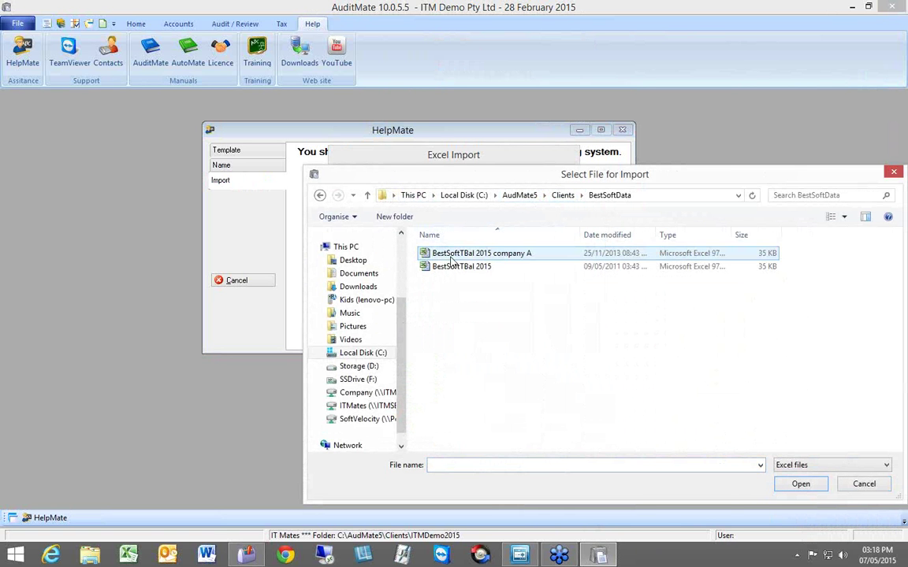
pyautogui.click(450, 266)
pyautogui.doubleClick(453, 267)
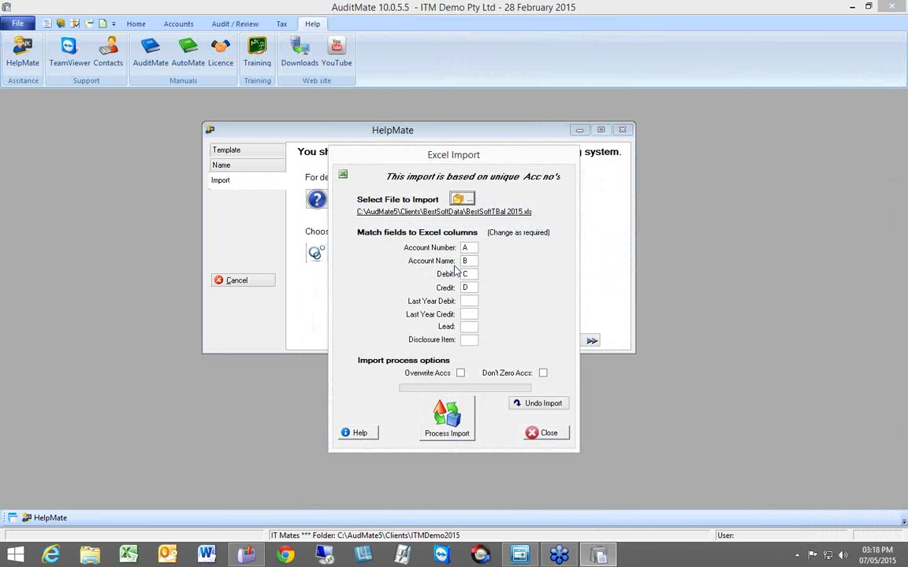
# - Open the selected trial balance workbook in Excel and resize its window to compare its columns with the import's field matching
pyautogui.click(449, 213)
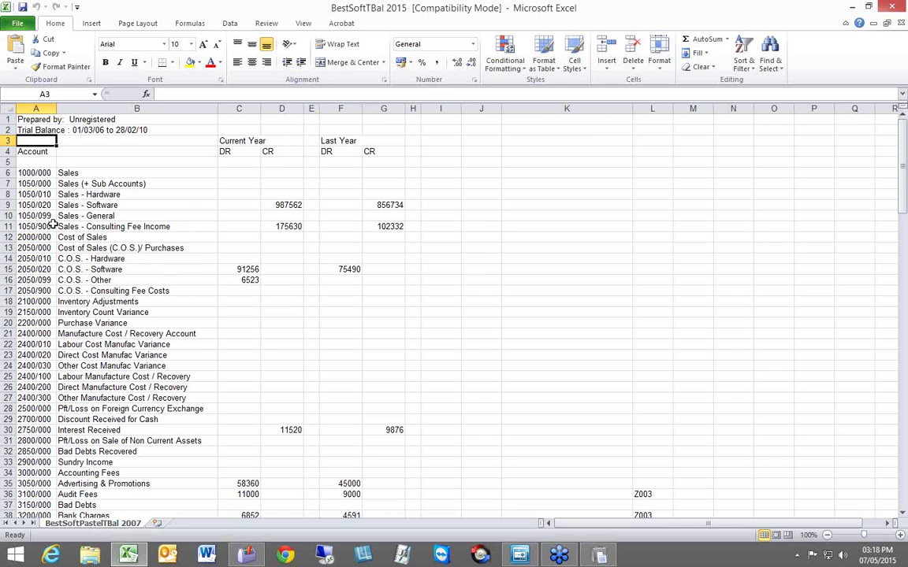
pyautogui.click(608, 554)
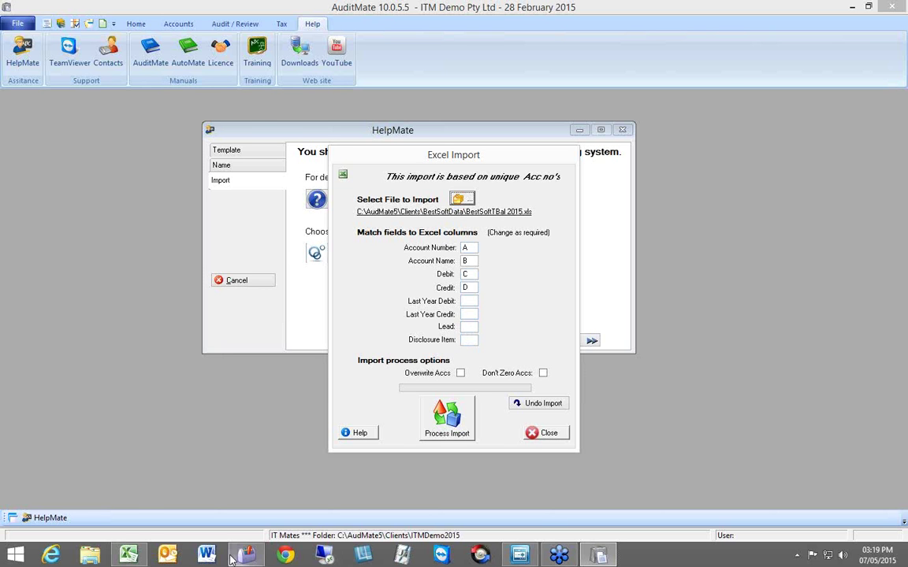
pyautogui.click(131, 555)
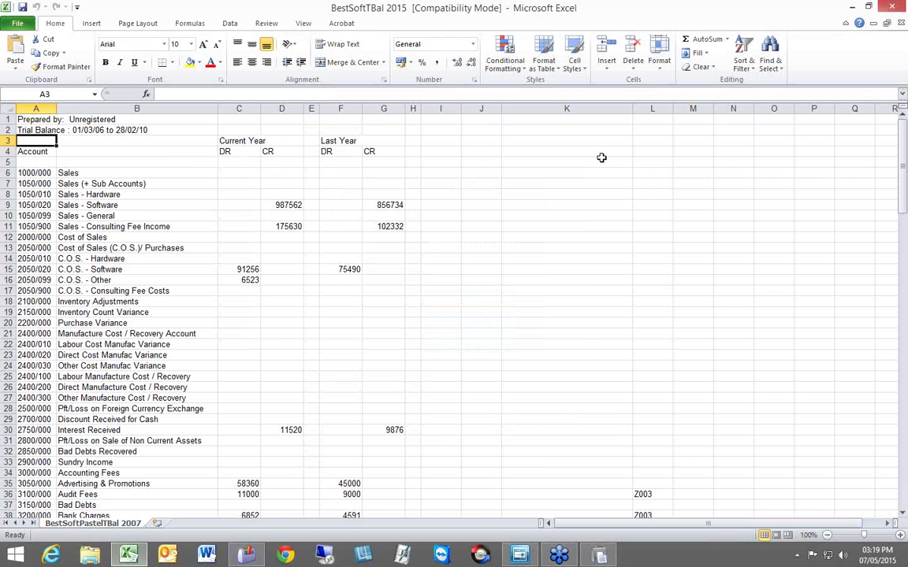
pyautogui.click(886, 23)
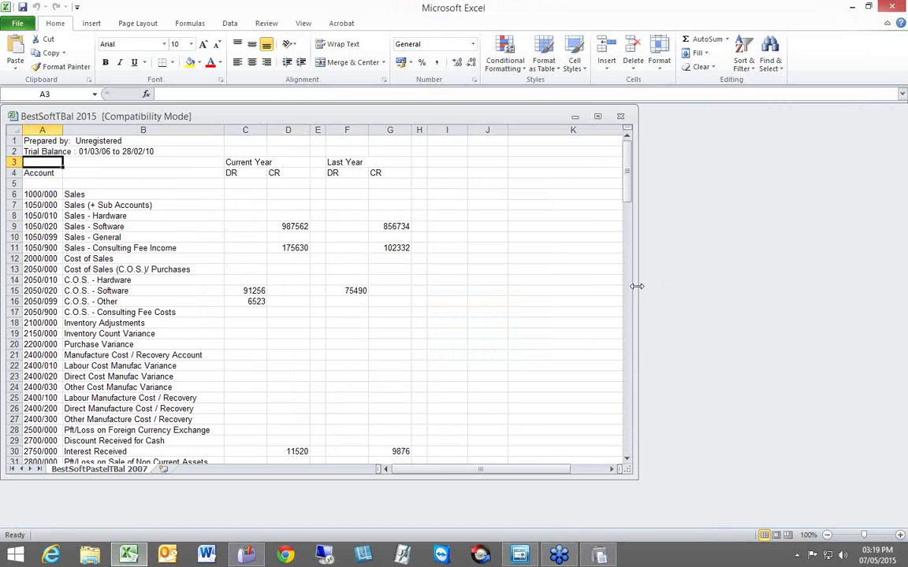
pyautogui.click(867, 7)
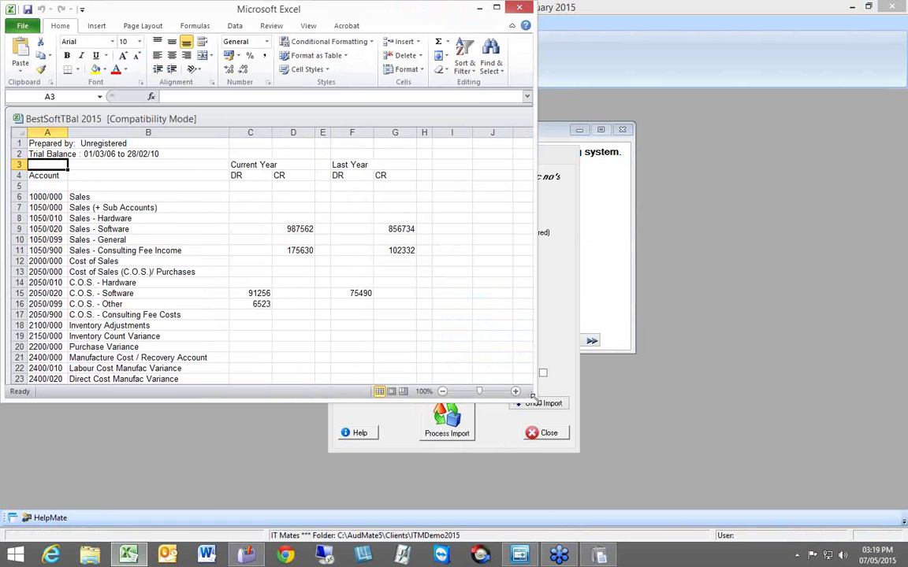
pyautogui.moveTo(526, 393); pyautogui.dragTo(431, 467)
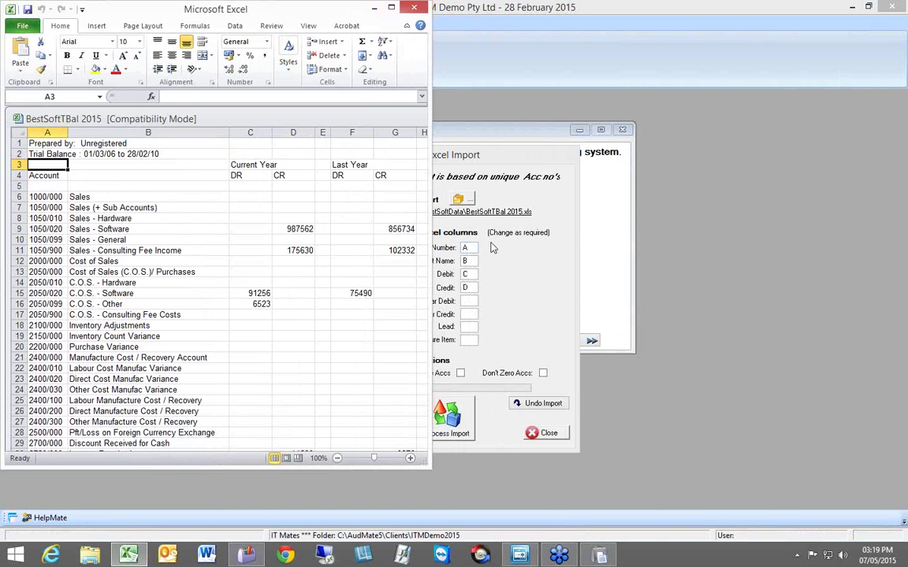
pyautogui.moveTo(431, 276); pyautogui.dragTo(395, 289)
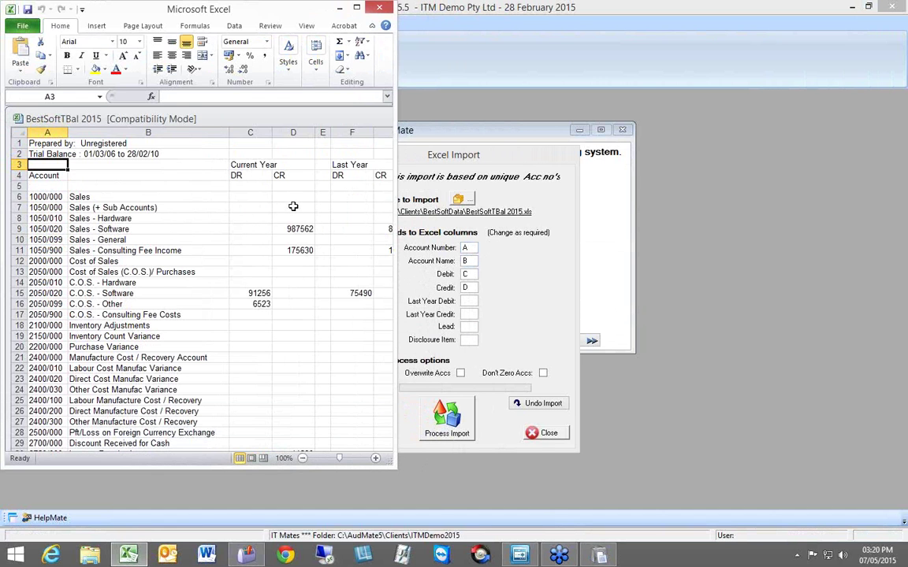
# - Match Last Year Debit to column f and Last Year Credit to column g in the Excel import
pyautogui.click(468, 300)
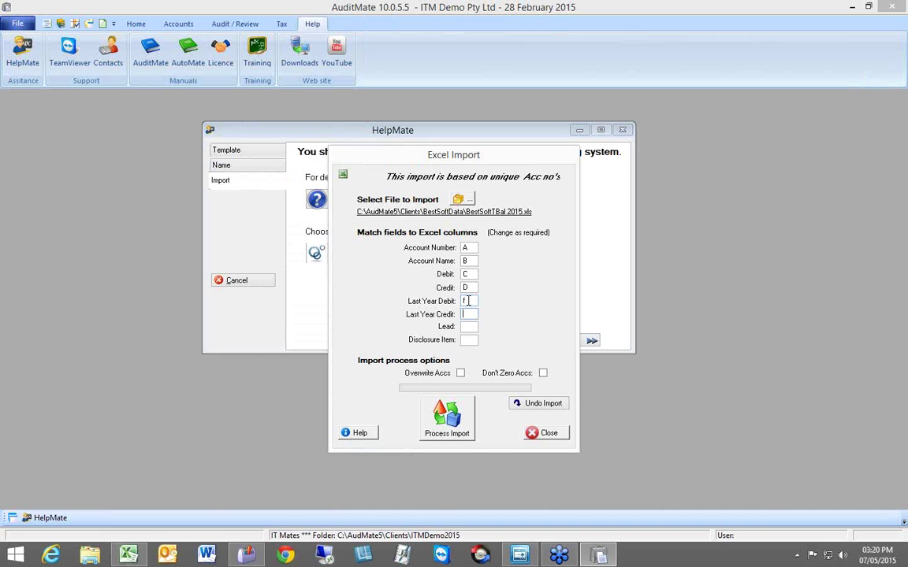
pyautogui.write('g')
# - Close the trial balance workbook, saving its changes, and process the Excel import in AuditMate
pyautogui.click(126, 557)
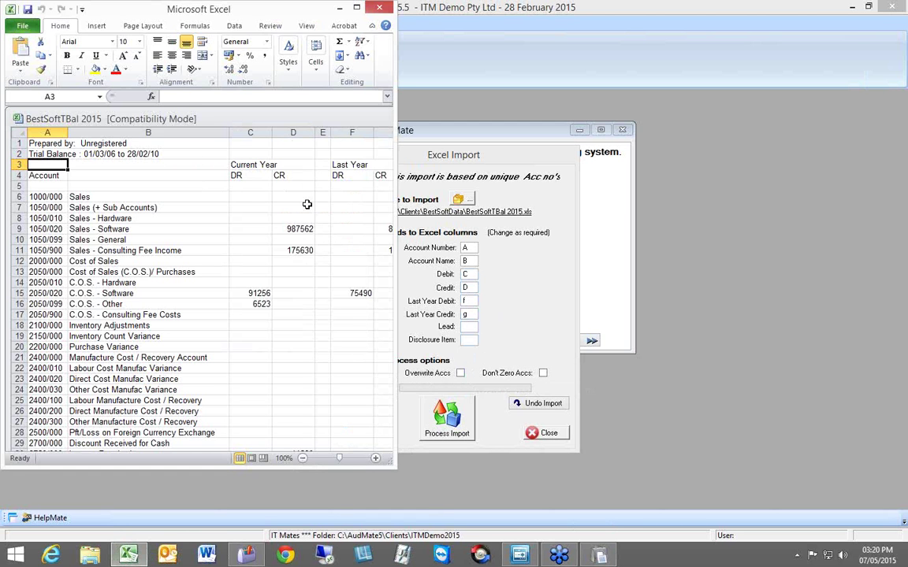
pyautogui.click(381, 8)
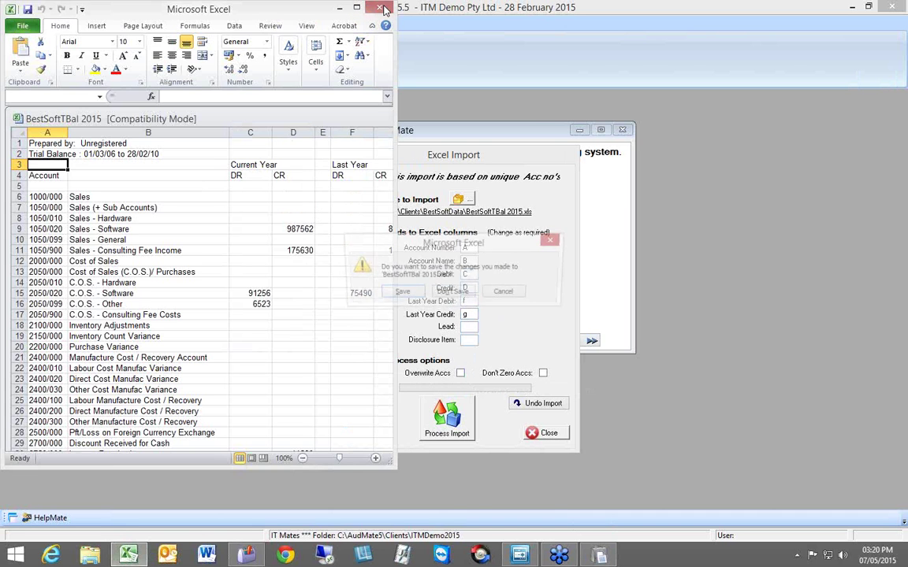
pyautogui.click(403, 294)
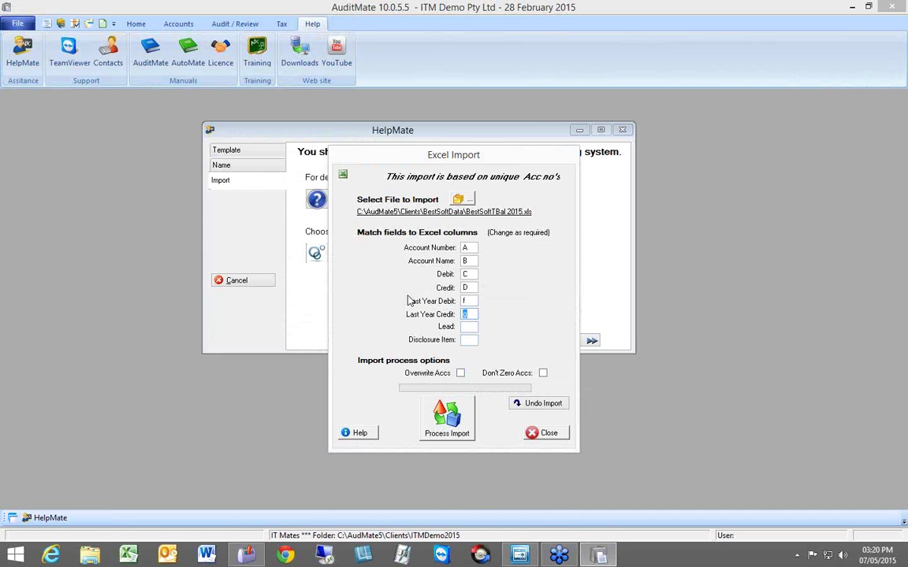
pyautogui.click(442, 426)
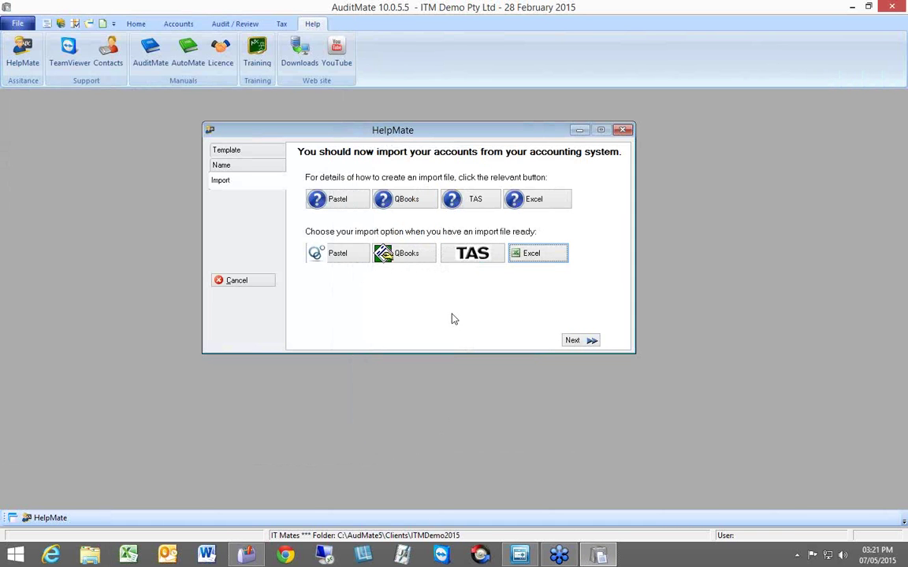
# - Reopen the Excel import to view its undo option, close it, and review AuditMate's general undo options
pyautogui.click(531, 253)
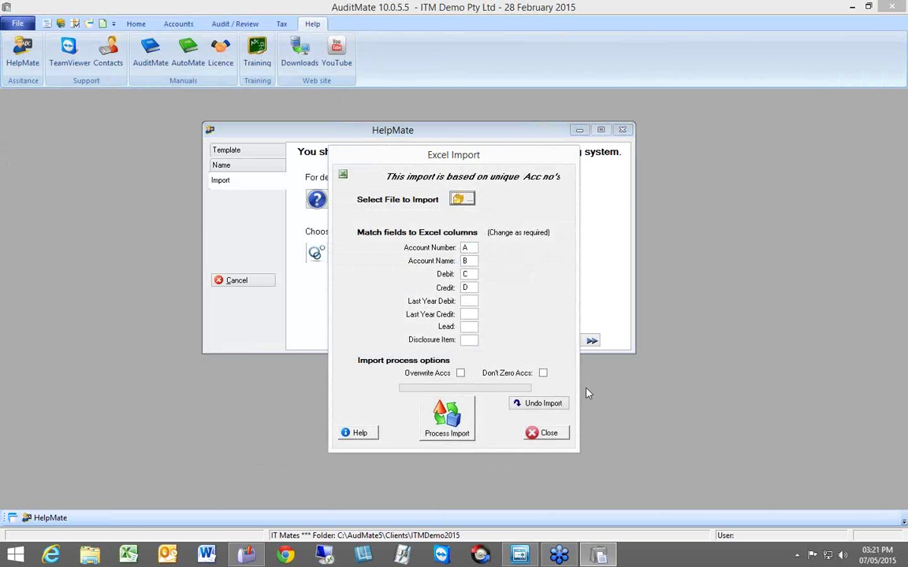
pyautogui.click(546, 433)
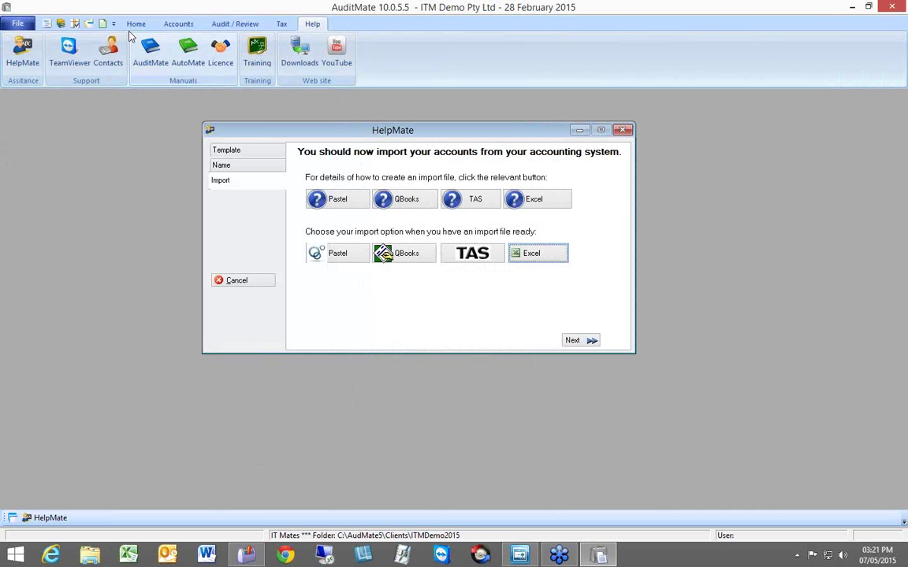
pyautogui.click(137, 25)
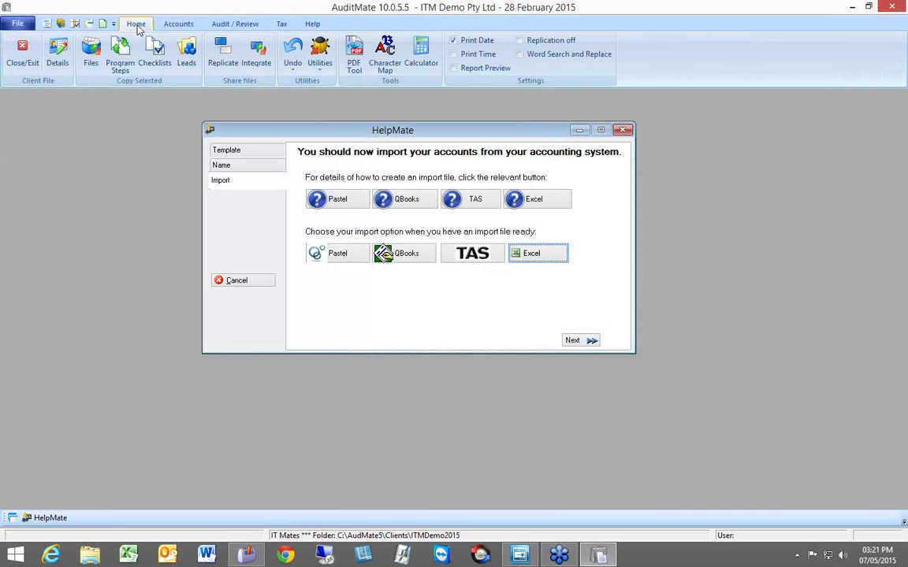
pyautogui.click(294, 70)
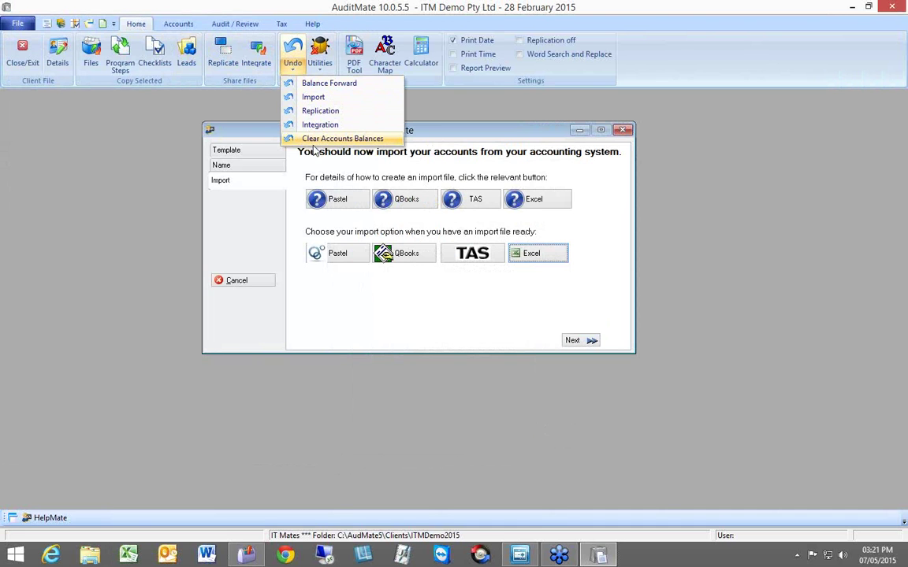
pyautogui.click(298, 50)
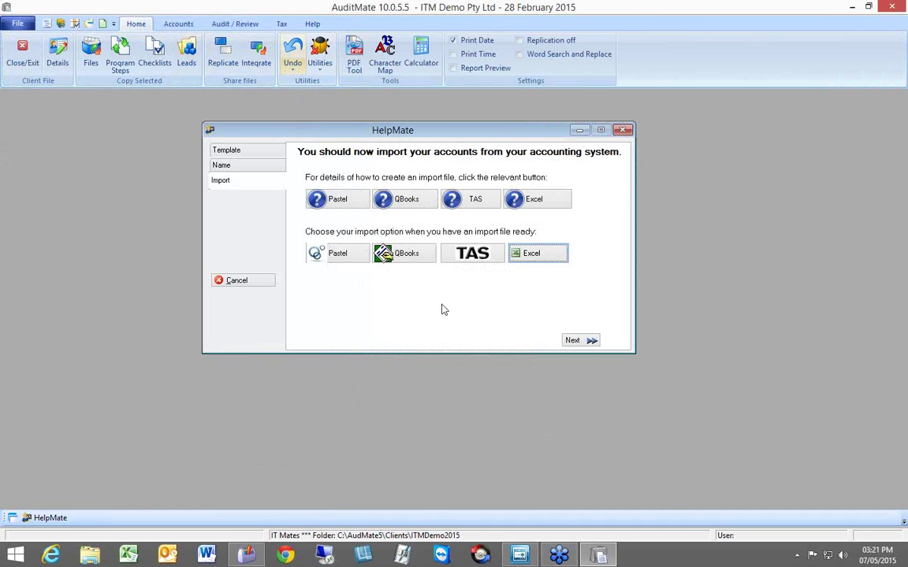
# - Check the imported balances in the accounts list with inactive accounts hidden, and close the list
pyautogui.click(61, 25)
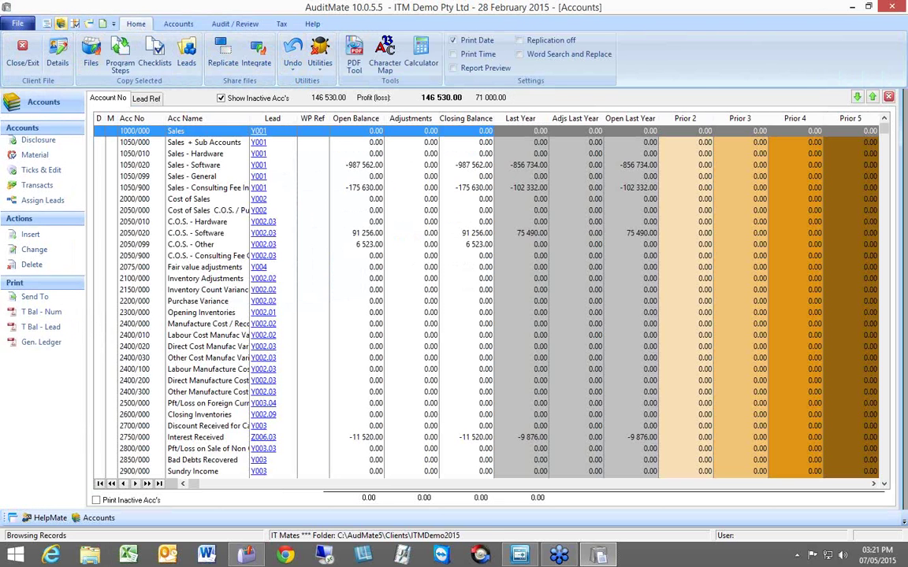
pyautogui.click(221, 99)
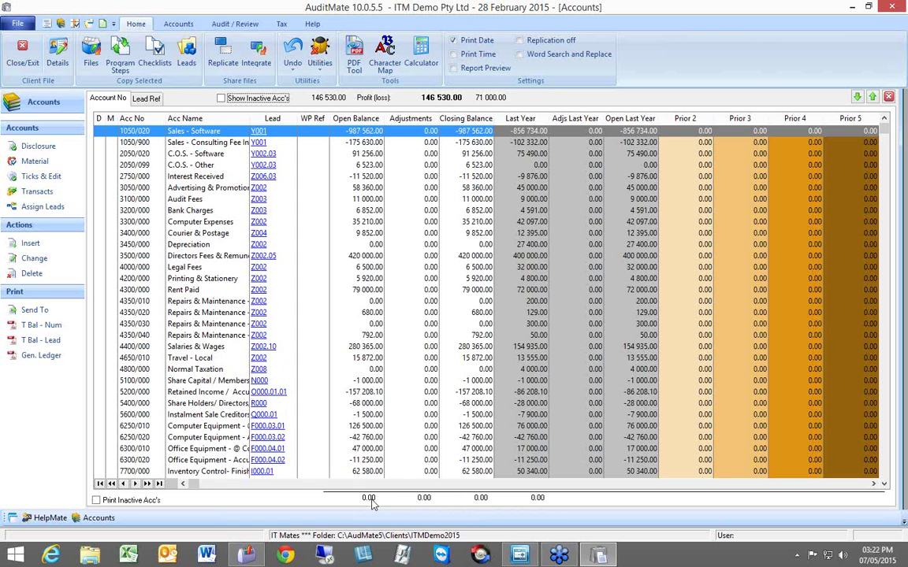
pyautogui.click(888, 96)
# - Reopen the Excel import and select BestSoftTBal 2015 from the BestSoftData folder again
pyautogui.click(533, 257)
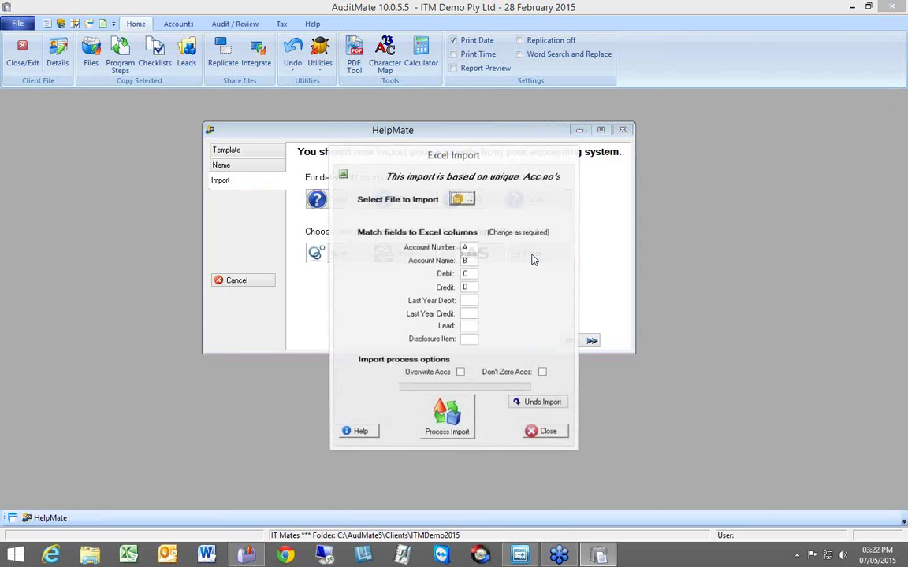
pyautogui.click(462, 199)
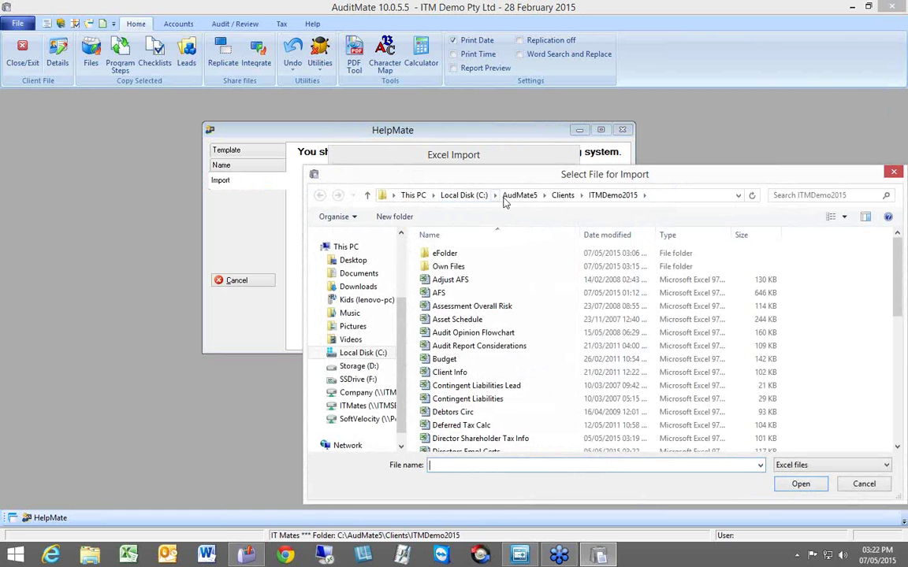
pyautogui.click(561, 196)
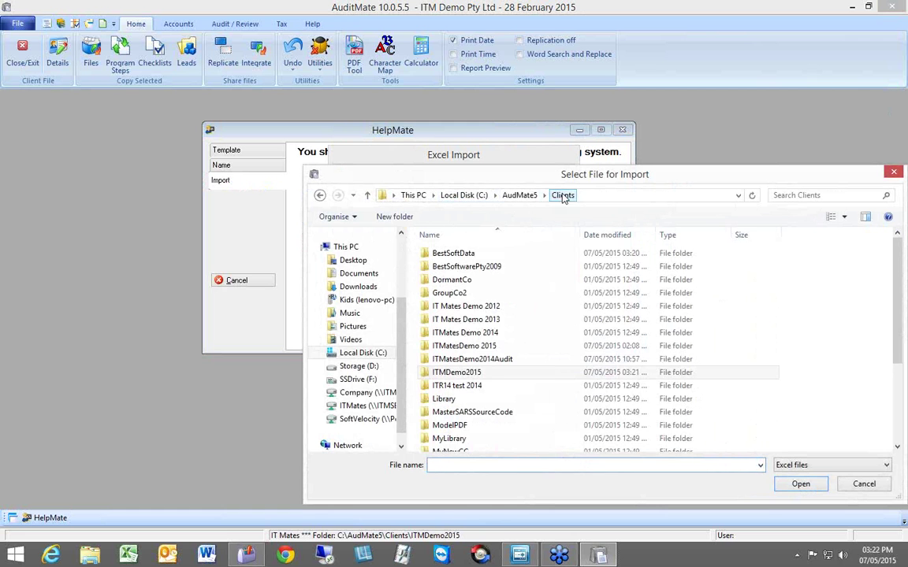
pyautogui.doubleClick(471, 256)
pyautogui.click(476, 267)
pyautogui.doubleClick(477, 268)
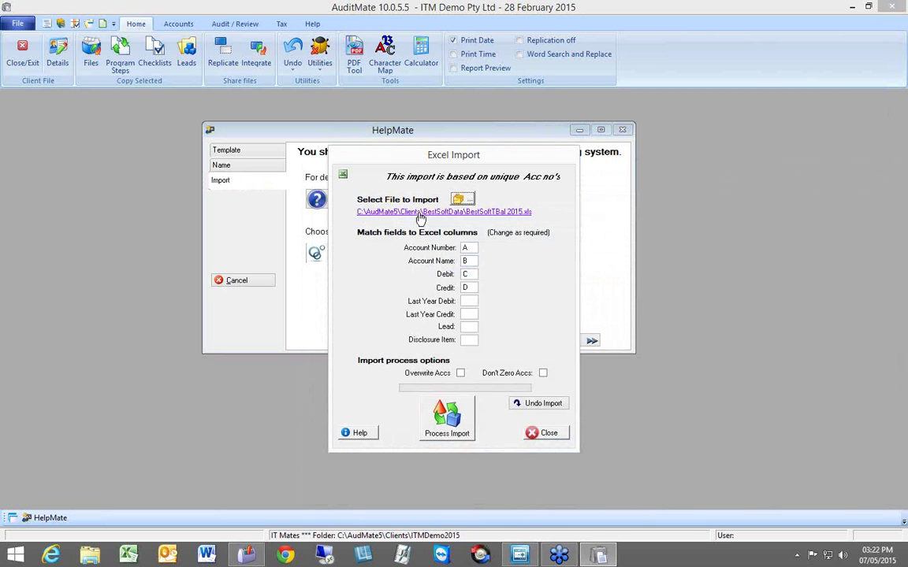
# - Open the selected workbook in Excel, enlarge its window, and highlight the current-year debit and credit columns from row 6 through the totals
pyautogui.click(419, 213)
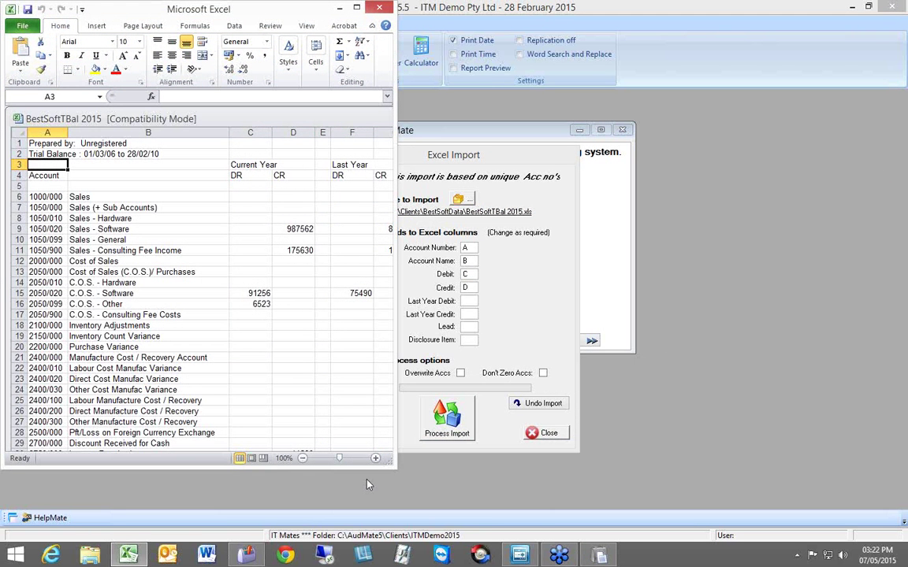
pyautogui.moveTo(367, 468); pyautogui.dragTo(361, 523)
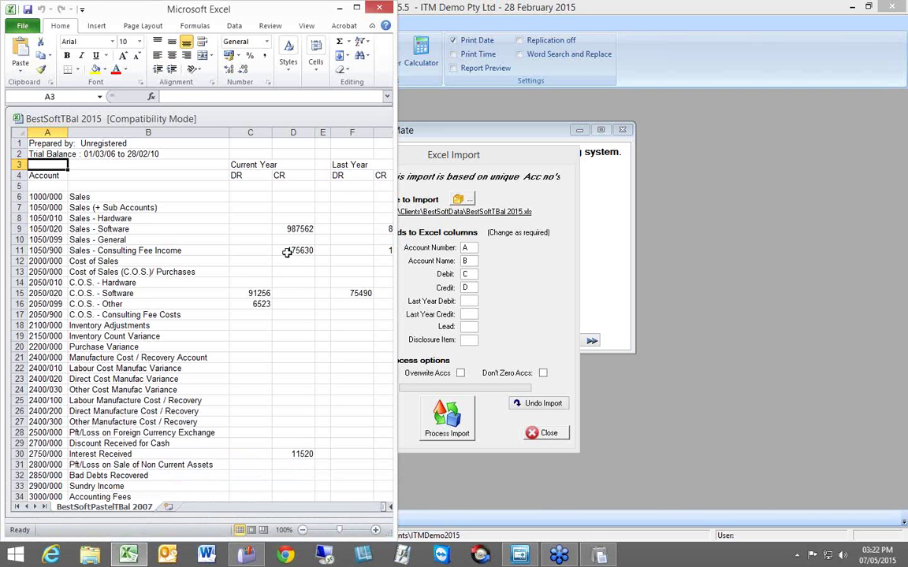
pyautogui.moveTo(244, 197); pyautogui.dragTo(279, 453)
pyautogui.moveTo(394, 506); pyautogui.dragTo(800, 505)
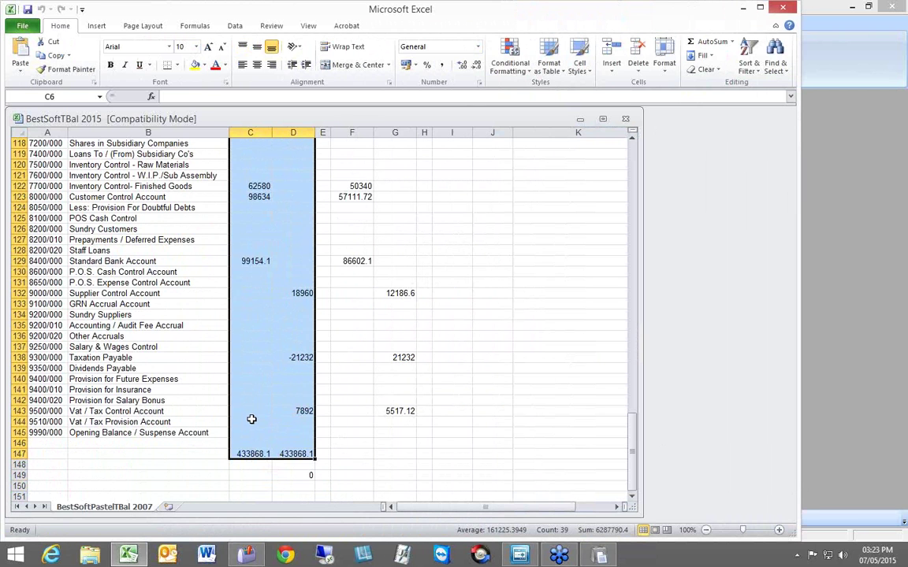
# - AutoSum the current-year debits in column C from the Nett Profit row (row 87) down to the total row
pyautogui.click(351, 421)
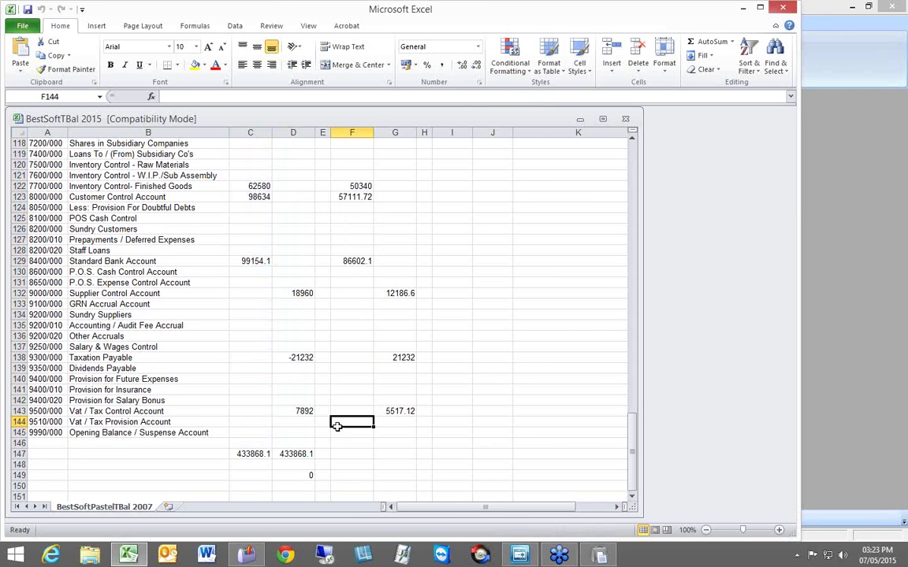
pyautogui.click(250, 454)
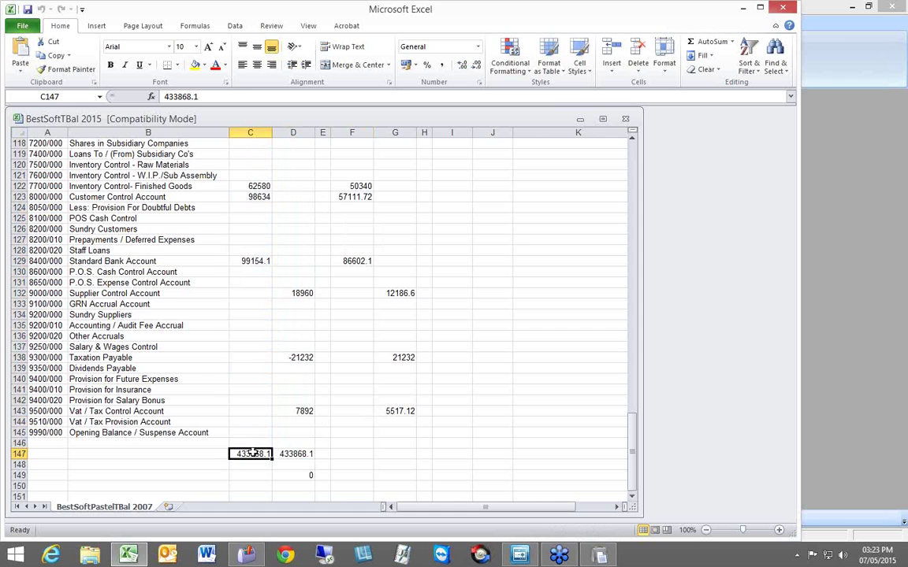
pyautogui.scroll(11, 244, 443)
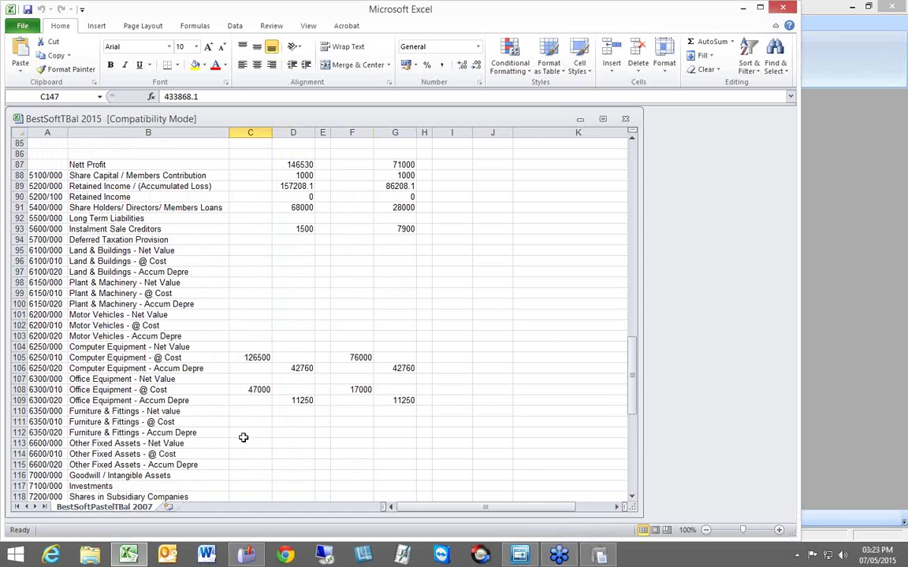
pyautogui.moveTo(212, 165); pyautogui.dragTo(260, 162)
pyautogui.click(707, 44)
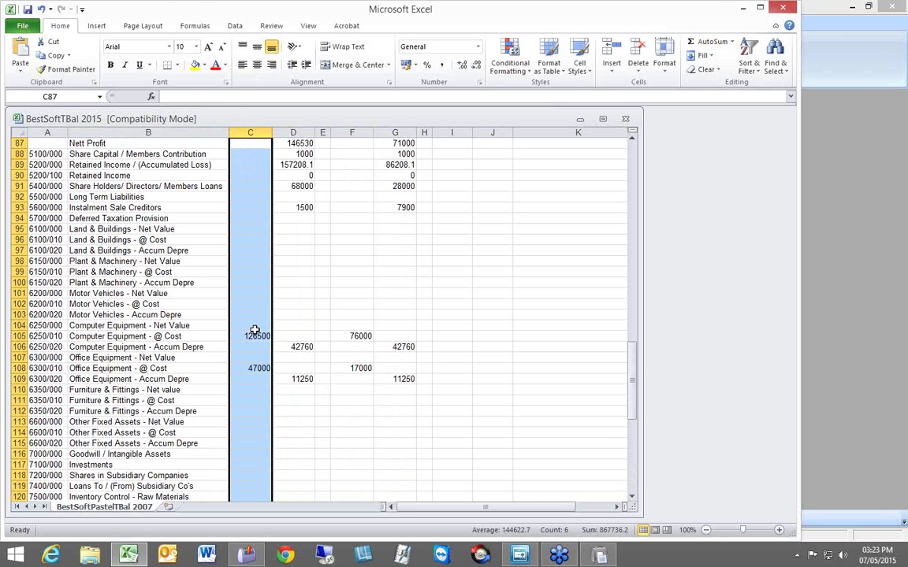
# - Total the current-year credits in D146 by copying the debit sum formula from C146
pyautogui.press('Return')
pyautogui.click(254, 331)
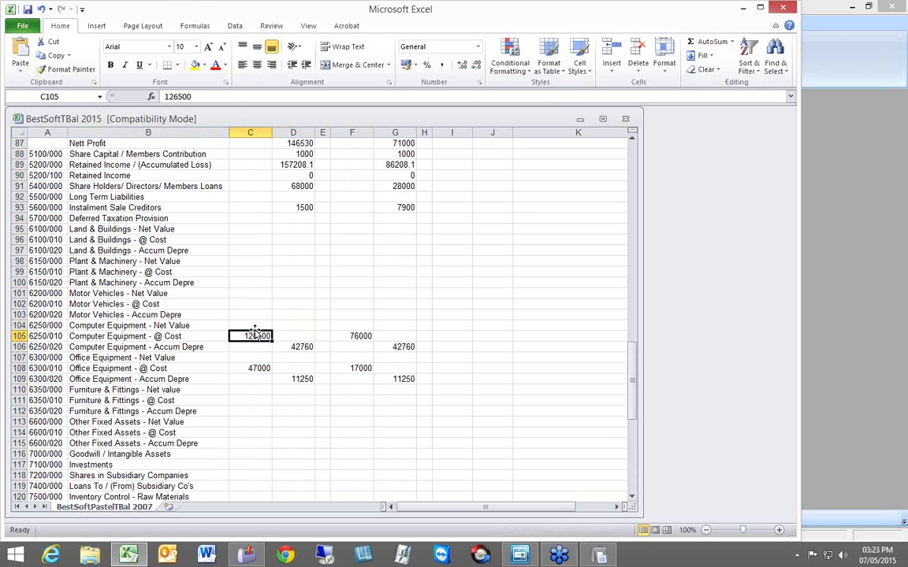
pyautogui.press('pagedown')
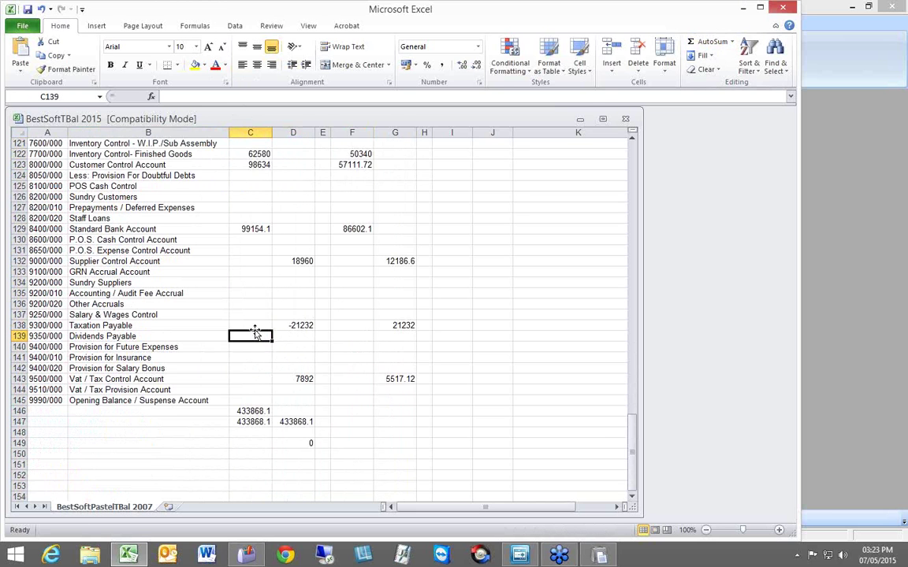
pyautogui.click(243, 410)
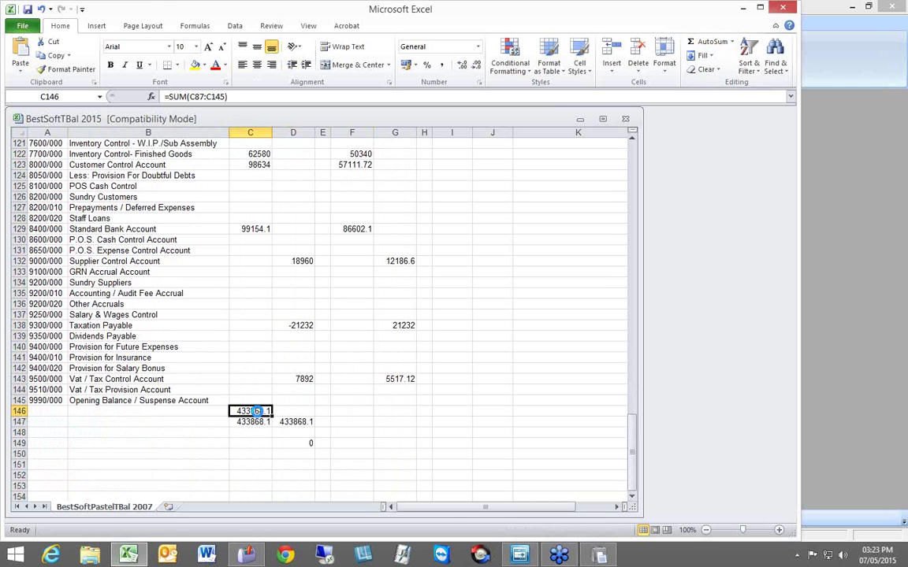
pyautogui.hotkey('ctrl', 'c')
pyautogui.press('Right')
pyautogui.press('Return')
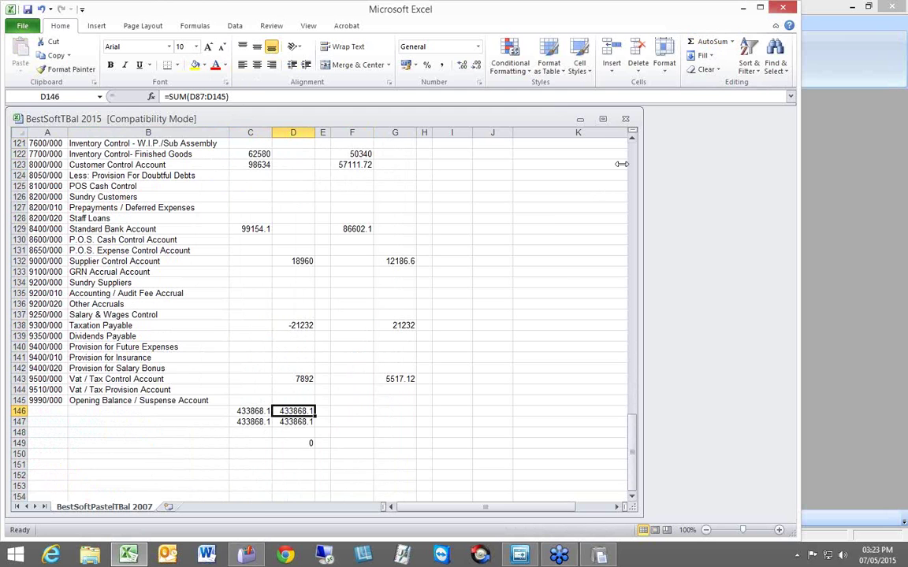
# - Close the workbook without saving its changes, and leave the Excel import to advance HelpMate to the Assign stage
pyautogui.click(784, 9)
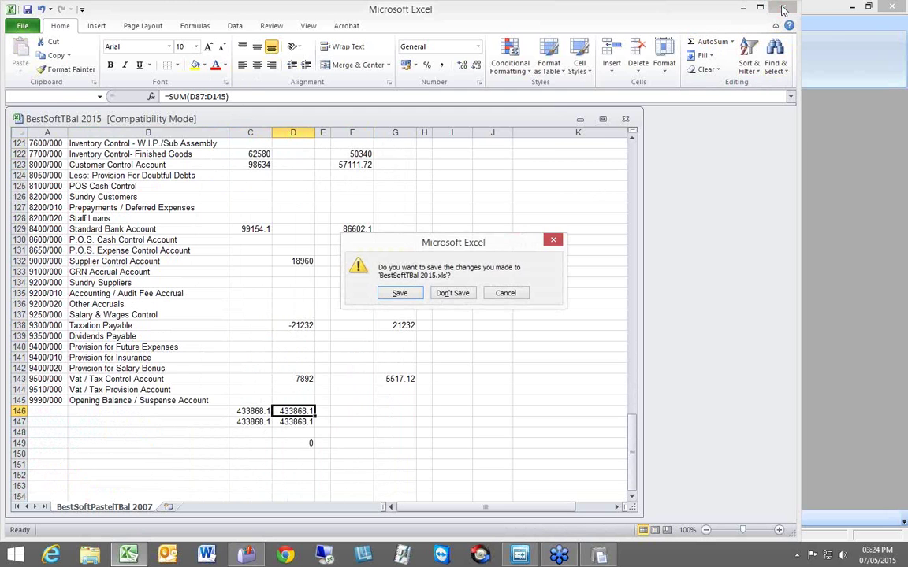
pyautogui.click(453, 293)
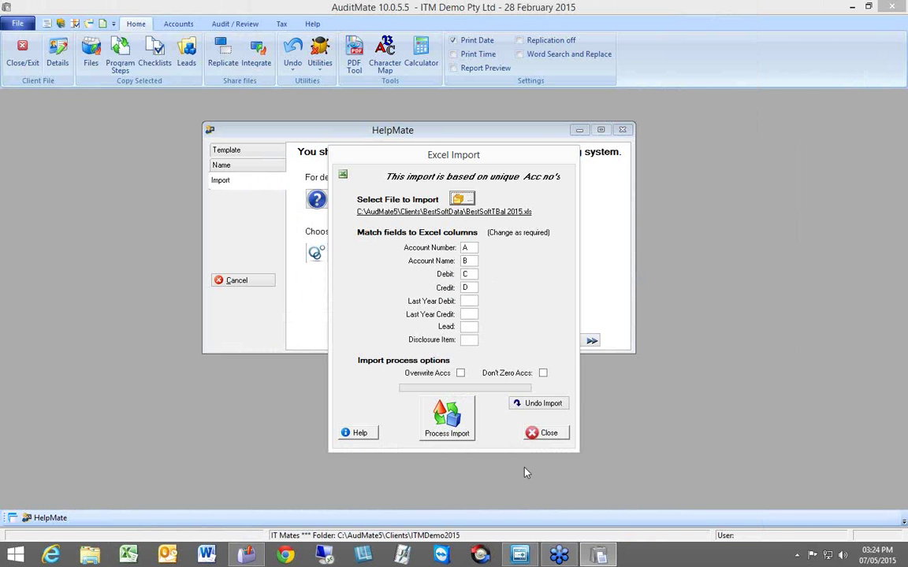
pyautogui.click(547, 433)
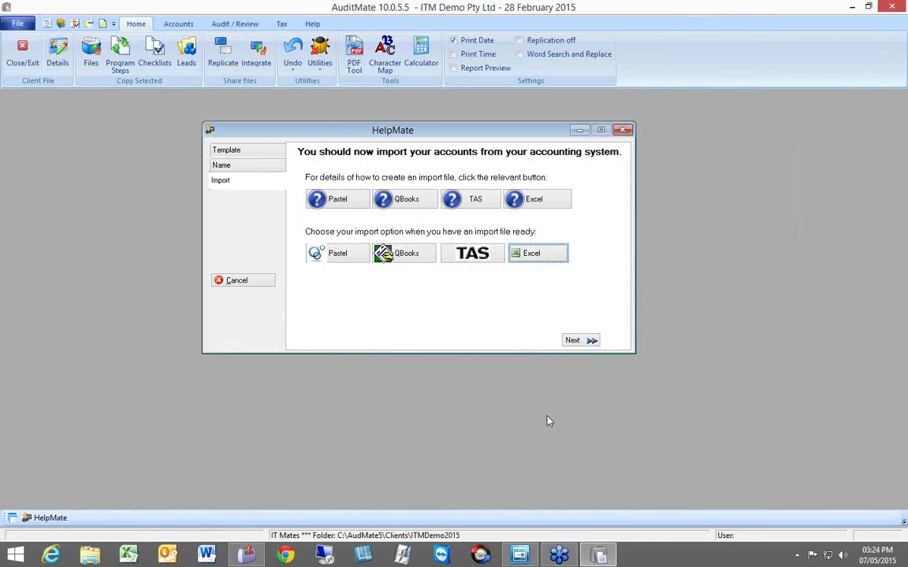
pyautogui.click(581, 344)
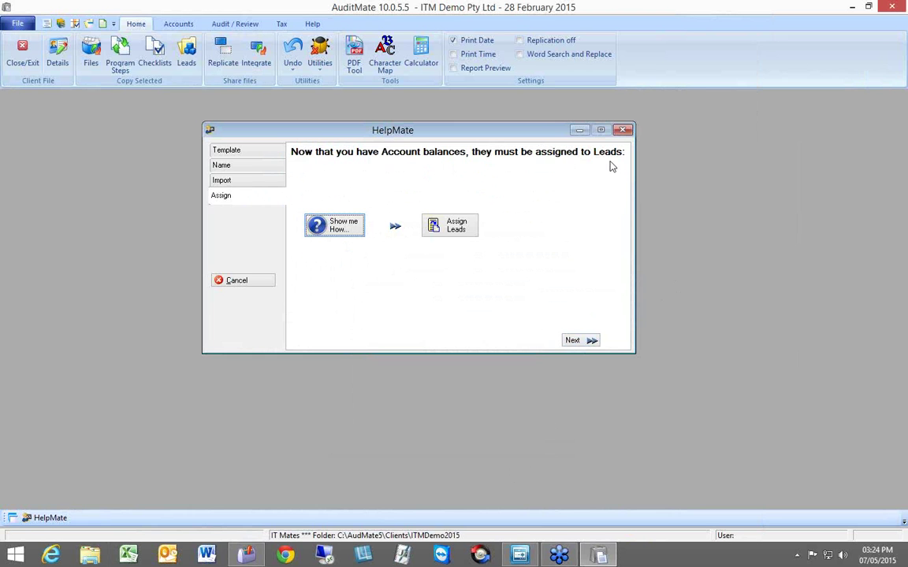
# - View the guide on assigning leads, close it, and open the Assign Leads window
pyautogui.click(341, 229)
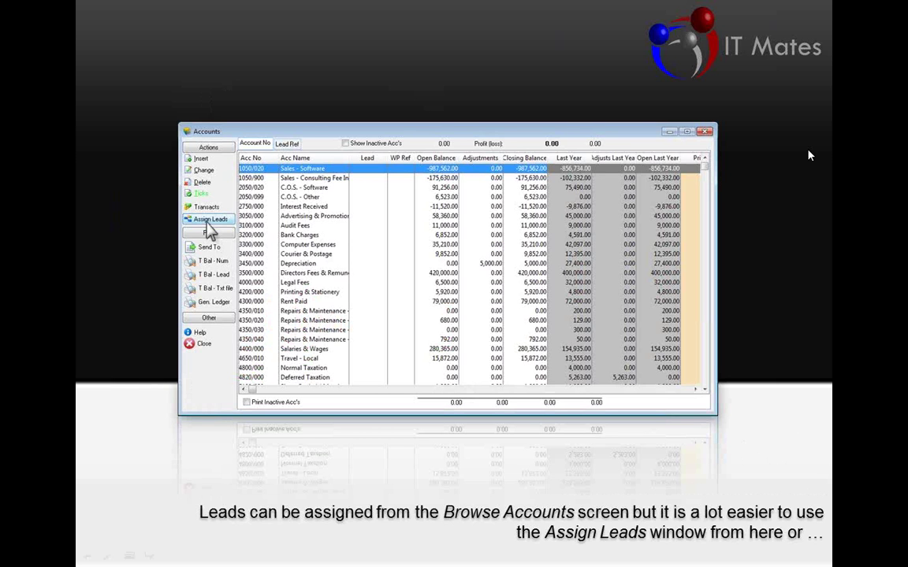
pyautogui.press('Escape')
pyautogui.click(452, 228)
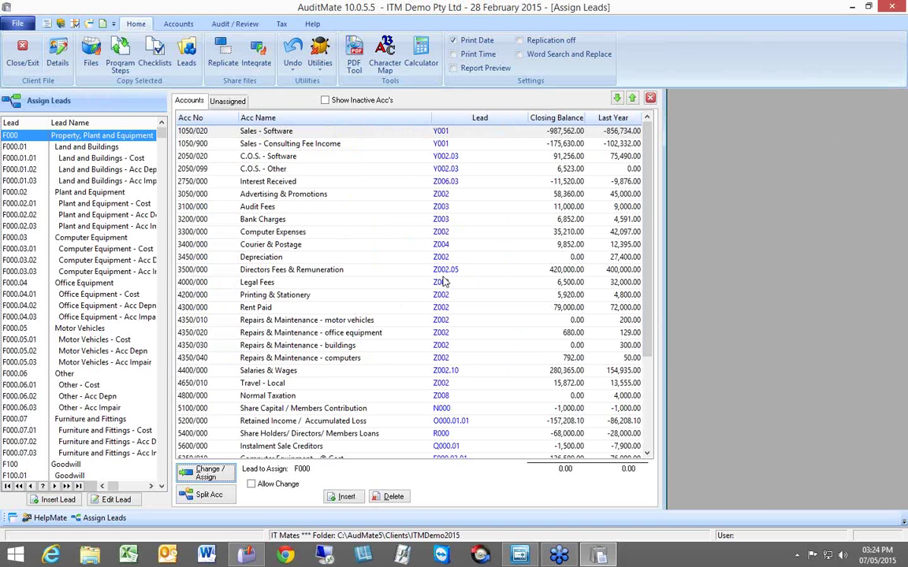
# - Check the unassigned accounts with inactive accounts shown, and return to the start of the full accounts list
pyautogui.click(228, 102)
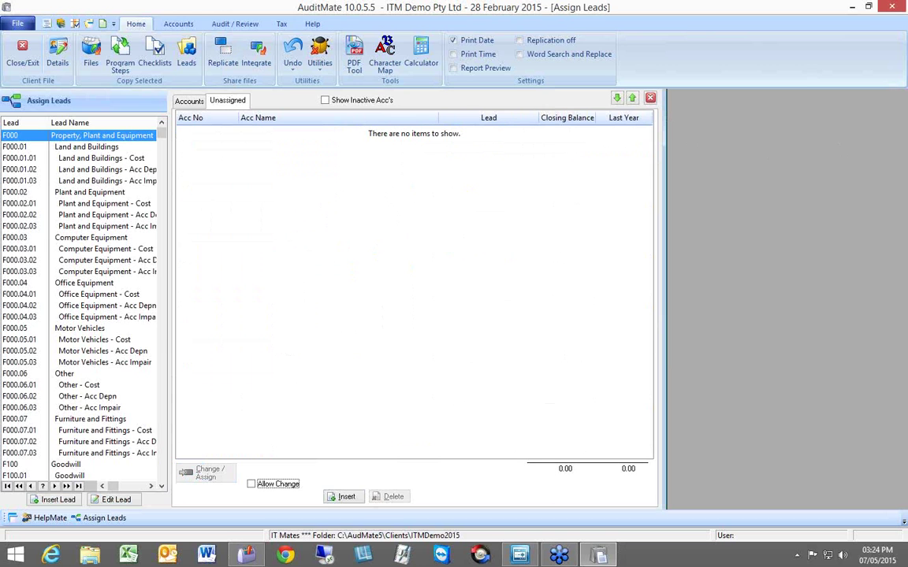
pyautogui.click(326, 101)
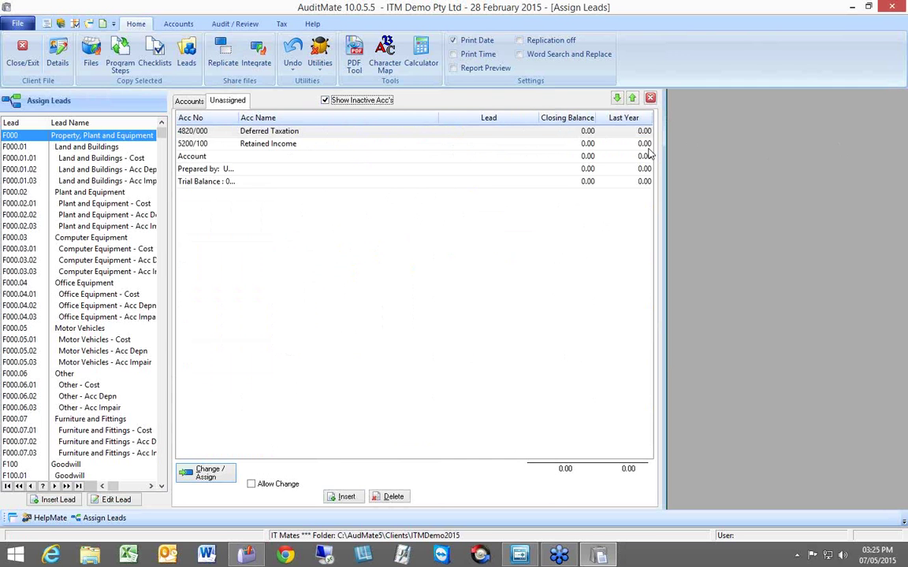
pyautogui.click(190, 102)
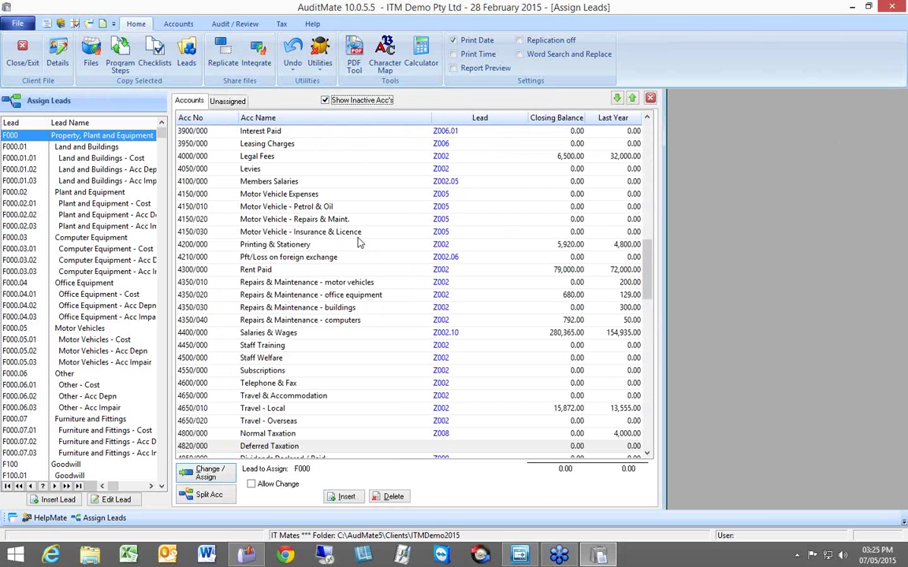
pyautogui.moveTo(651, 259); pyautogui.dragTo(655, 125)
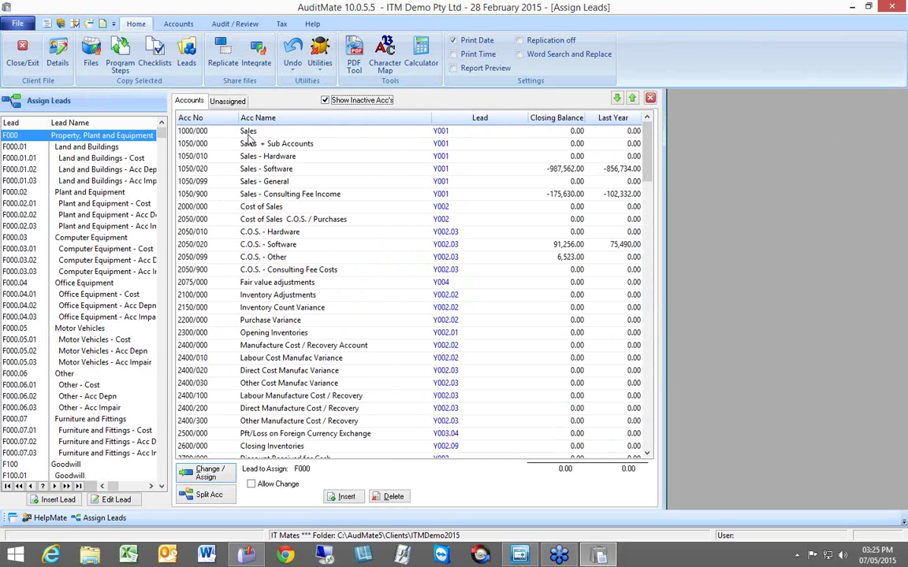
# - Assign the Y001 Gross Income lead to the sales accounts from Sales through Sales - Consulting Fee Income
pyautogui.click(87, 215)
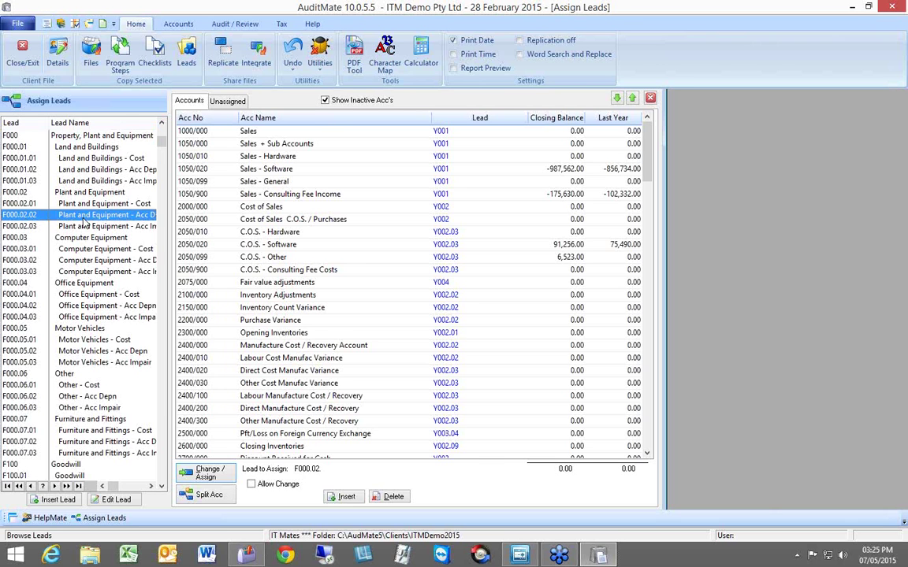
pyautogui.press('y')
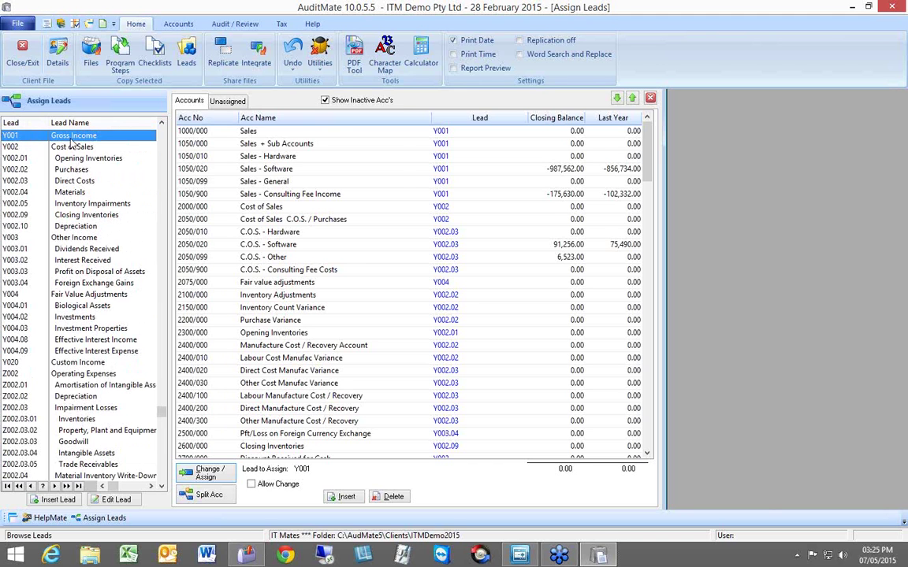
pyautogui.doubleClick(299, 133)
pyautogui.press('Escape')
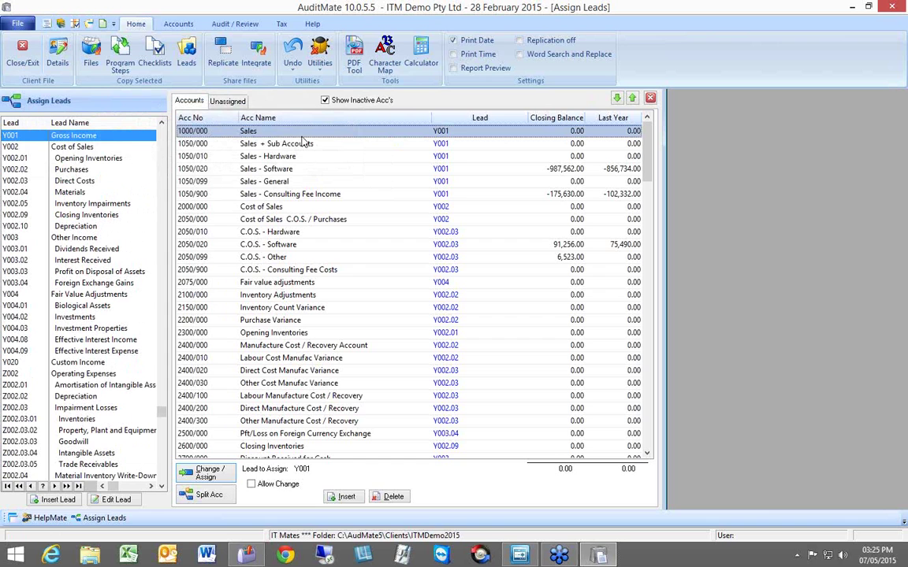
pyautogui.doubleClick(304, 143)
pyautogui.press('Escape')
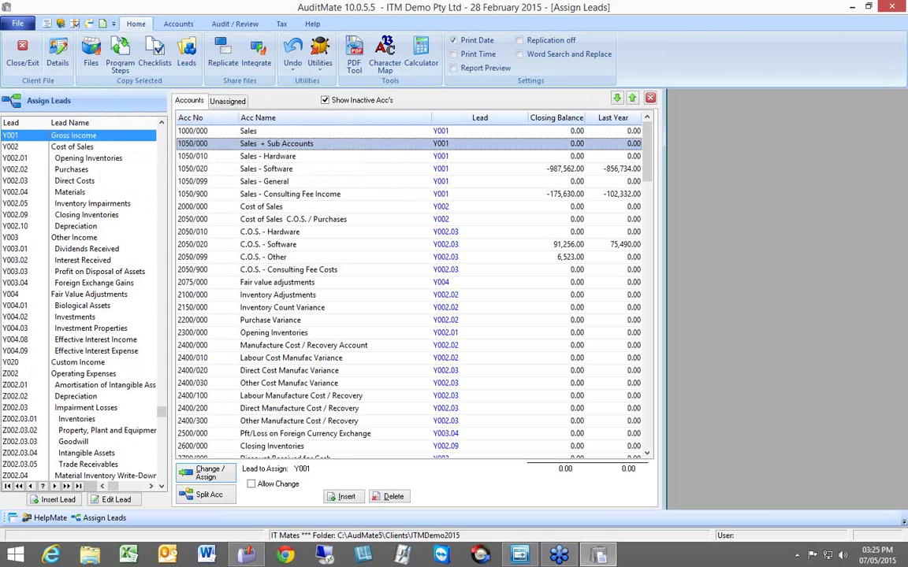
pyautogui.click(205, 473)
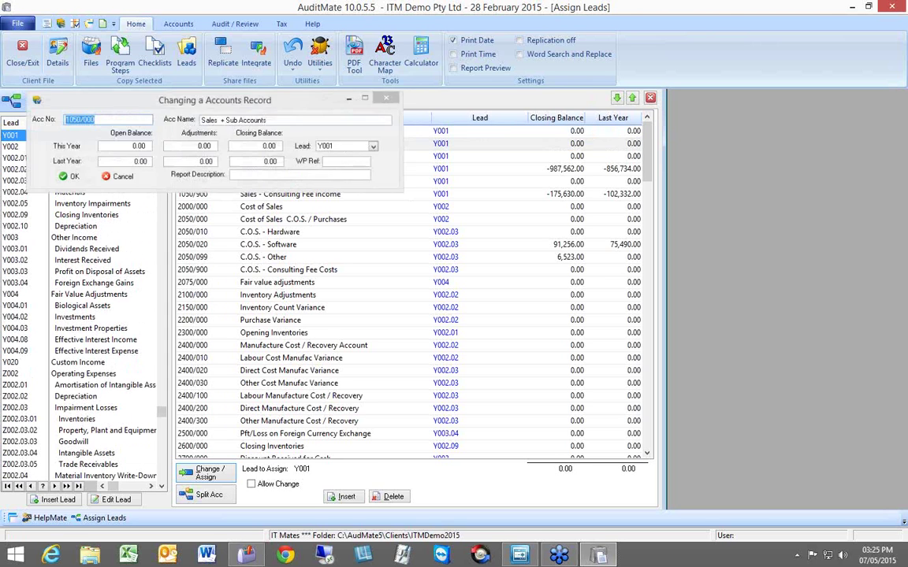
pyautogui.click(206, 473)
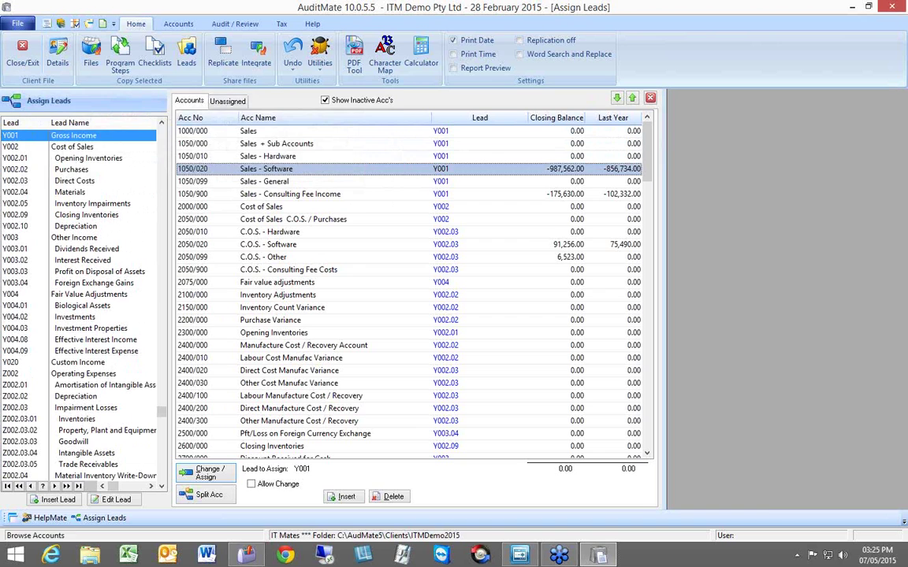
pyautogui.click(206, 473)
pyautogui.click(205, 473)
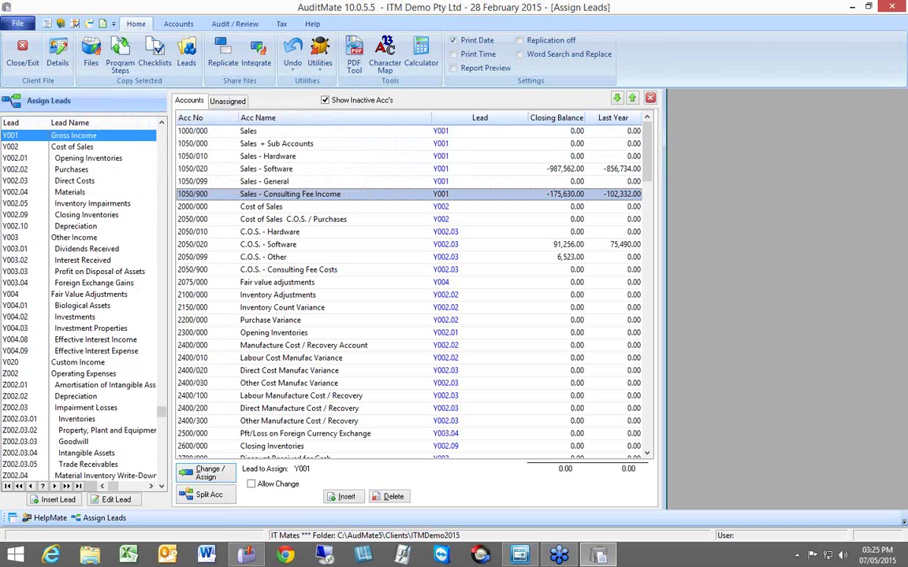
pyautogui.click(206, 473)
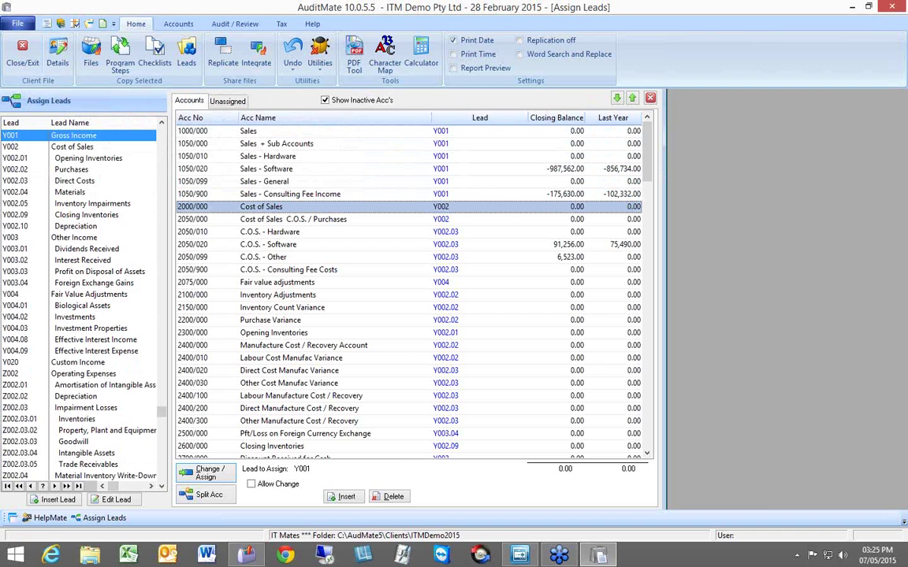
# - Compare the Cost of Sales and Operating Expenses depreciation leads, and assign Z002.02 Depreciation to the Depreciation account
pyautogui.click(62, 147)
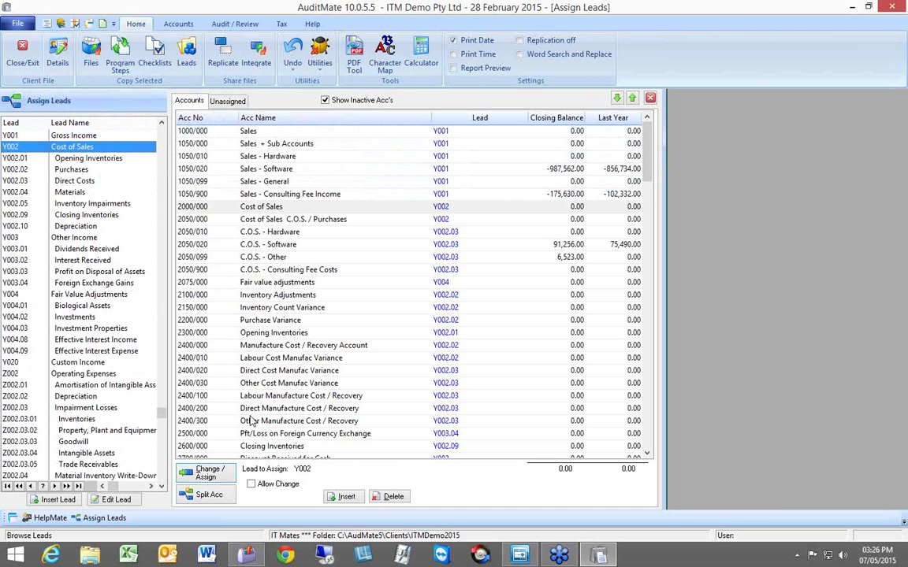
pyautogui.click(72, 227)
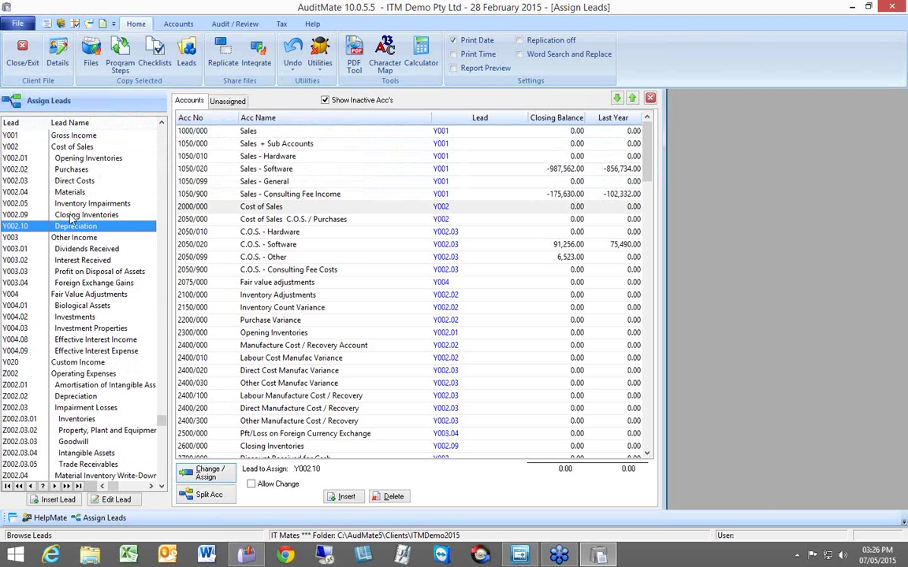
pyautogui.click(75, 398)
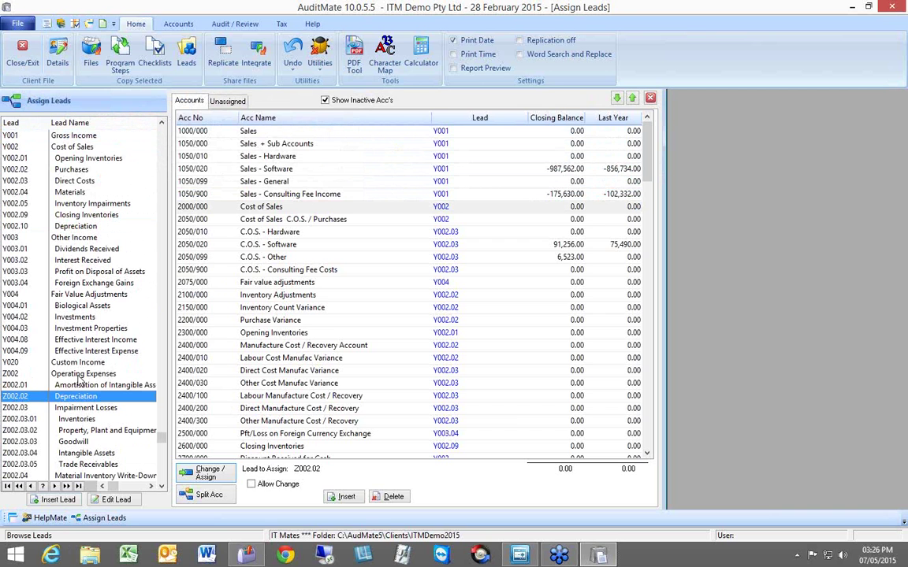
pyautogui.click(646, 454)
pyautogui.click(646, 454)
pyautogui.scroll(-3, 646, 455)
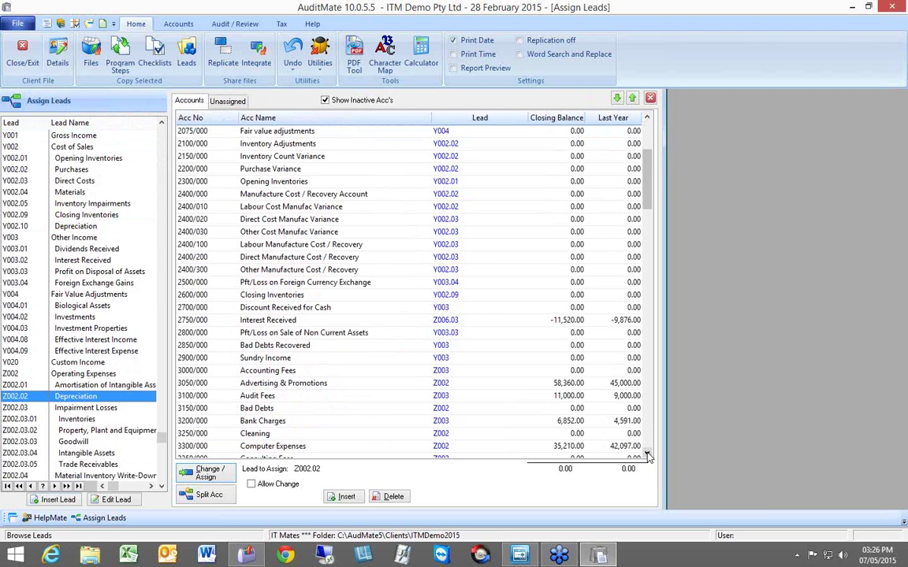
pyautogui.scroll(-4, 646, 456)
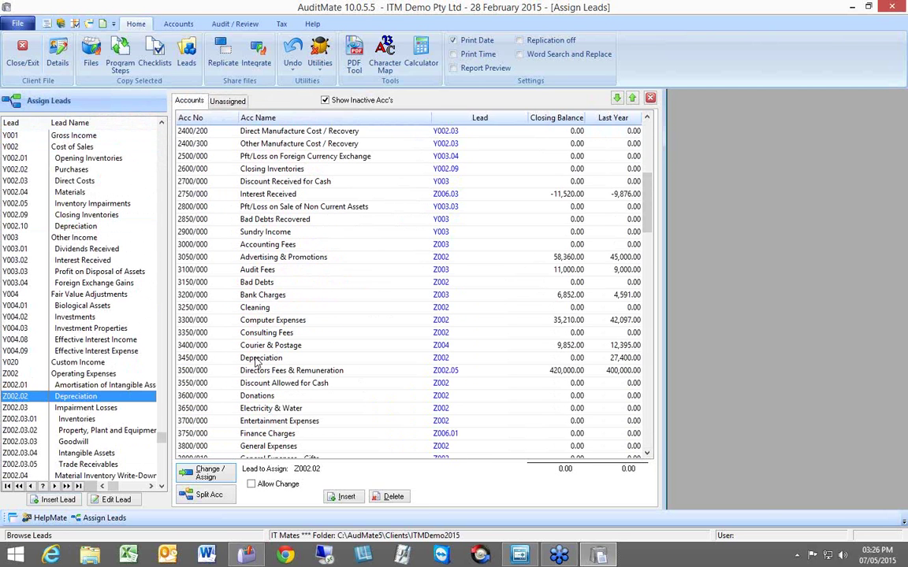
pyautogui.click(256, 359)
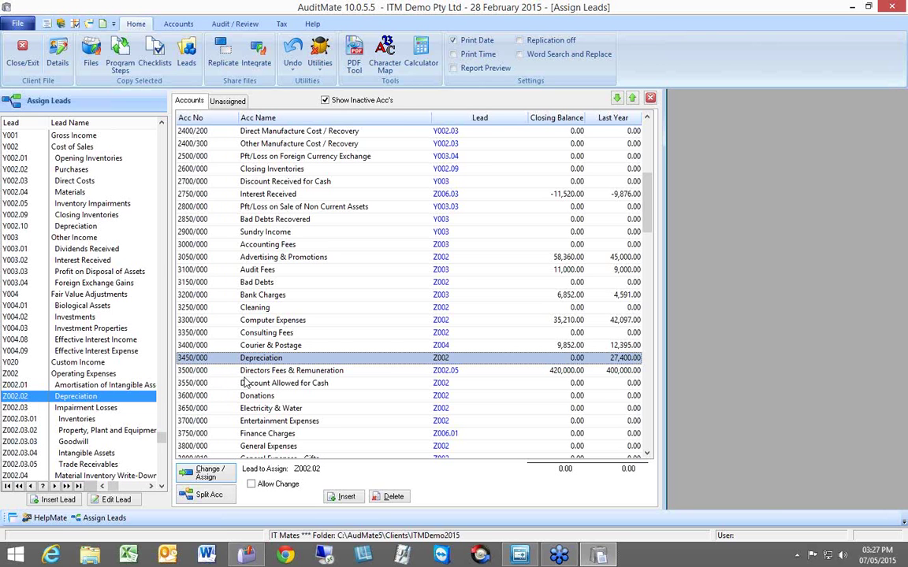
pyautogui.doubleClick(280, 359)
# - Find the Z002.05 Directors Emoluments lead matching the Directors Fees & Remuneration account, and close Assign Leads
pyautogui.click(280, 372)
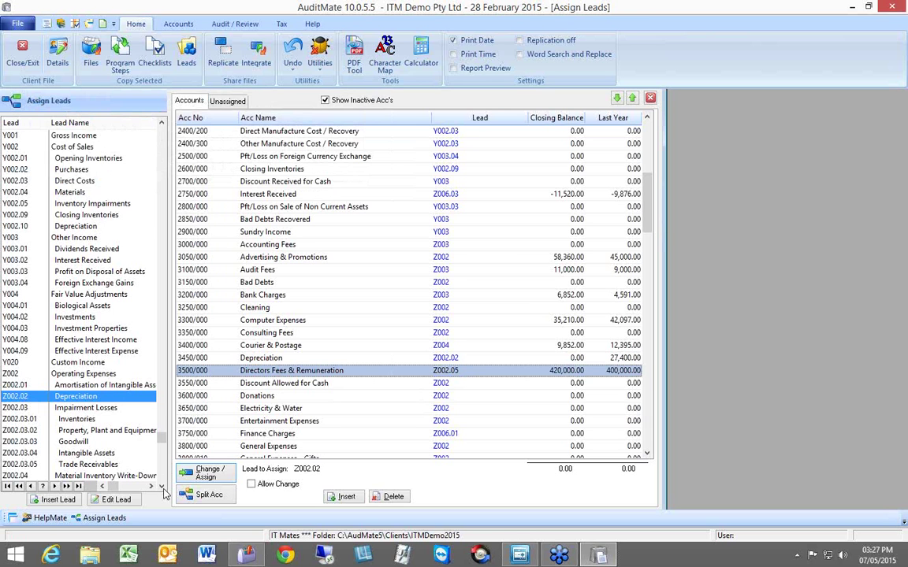
pyautogui.press('Down')
pyautogui.press('Down')
pyautogui.press('Down')
pyautogui.press('Down')
pyautogui.press('Down')
pyautogui.press('Down')
pyautogui.press('Down')
pyautogui.press('Down')
pyautogui.press('Down')
pyautogui.press('Down')
pyautogui.press('Down')
pyautogui.press('Down')
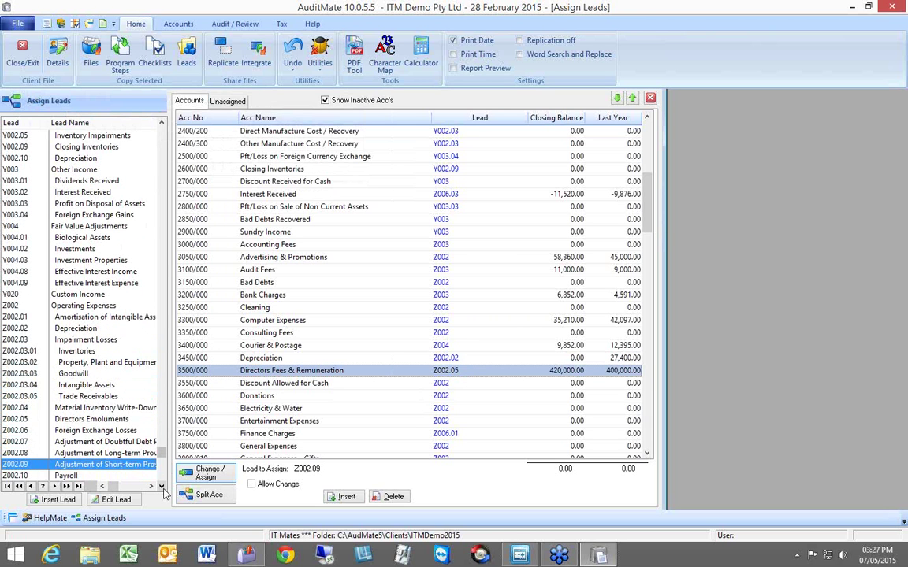
pyautogui.click(88, 420)
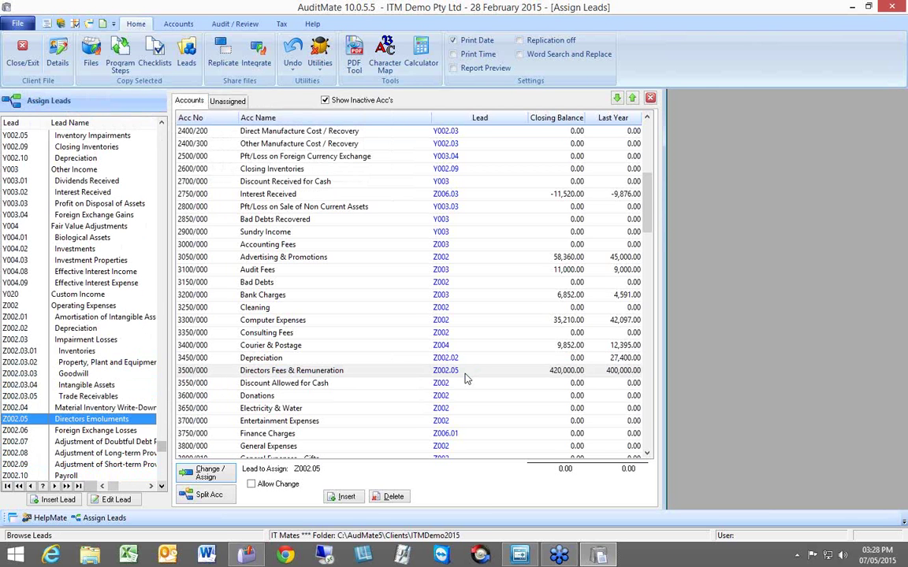
pyautogui.click(651, 98)
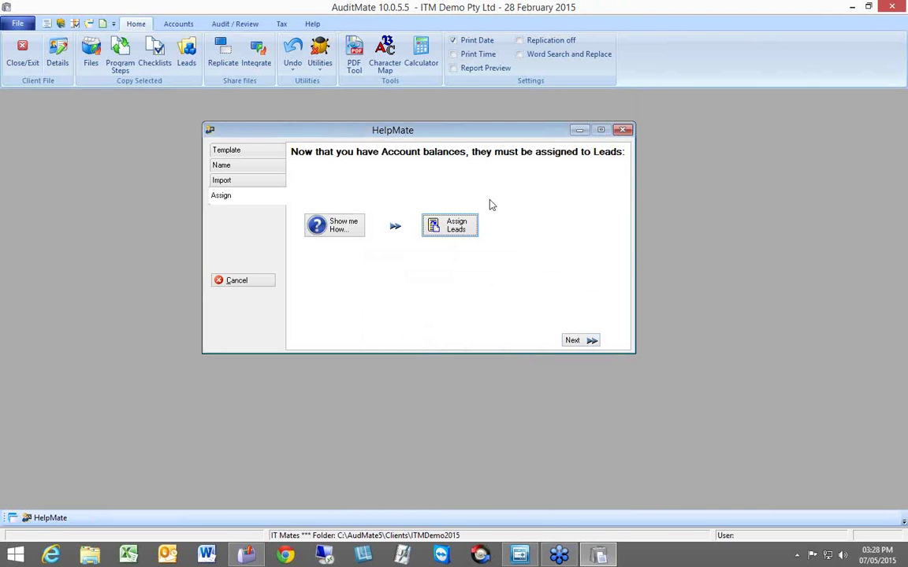
# - Start an Excel import using BestSoftTBal 2015 from the BestSoftData client folder, and open that workbook for editing
pyautogui.click(222, 181)
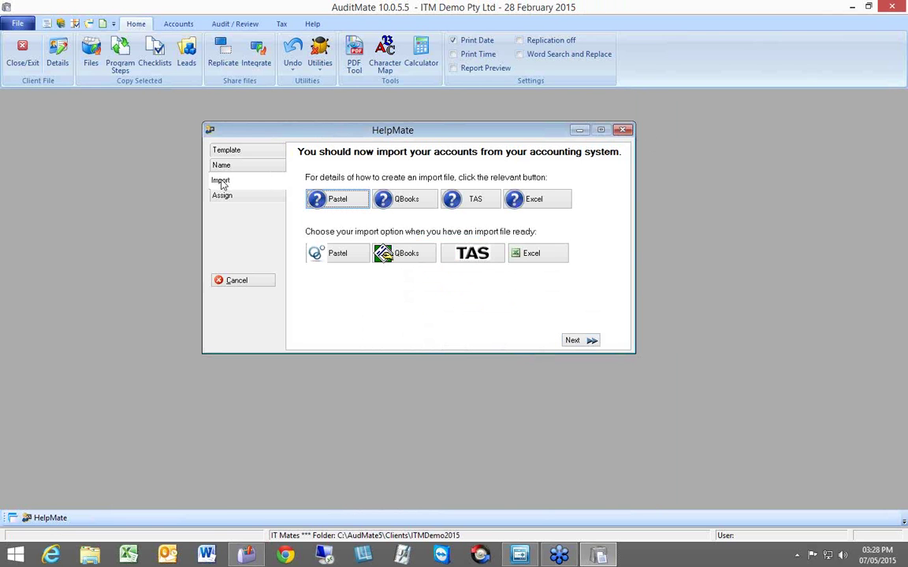
pyautogui.click(535, 261)
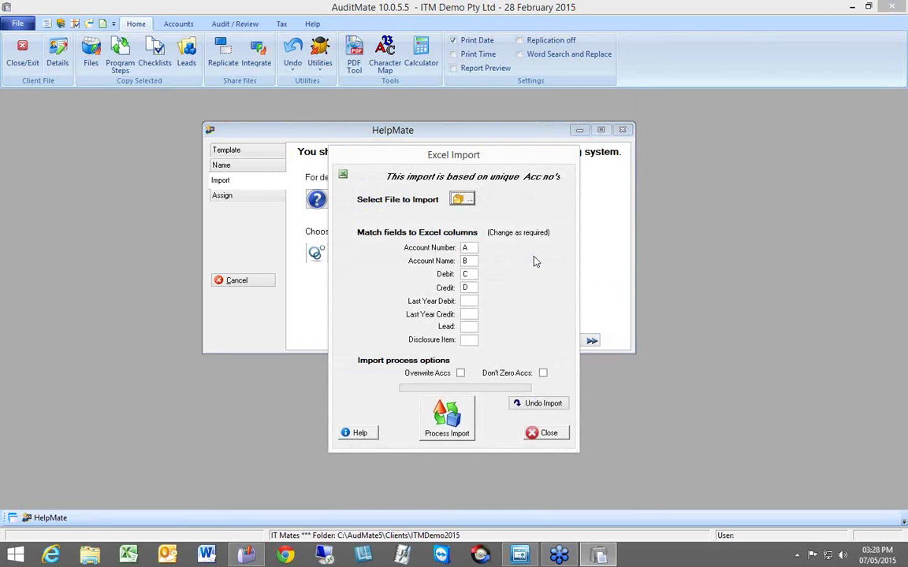
pyautogui.click(461, 200)
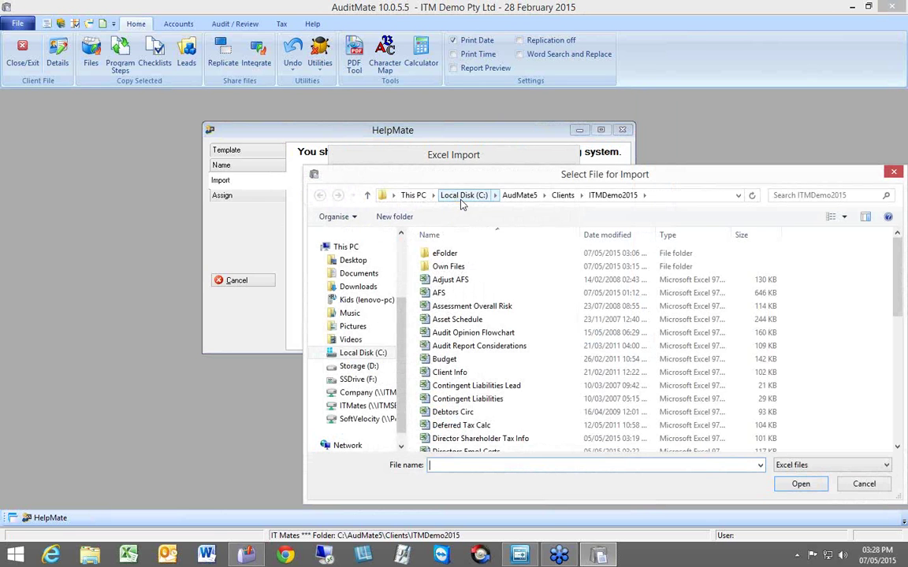
pyautogui.click(563, 196)
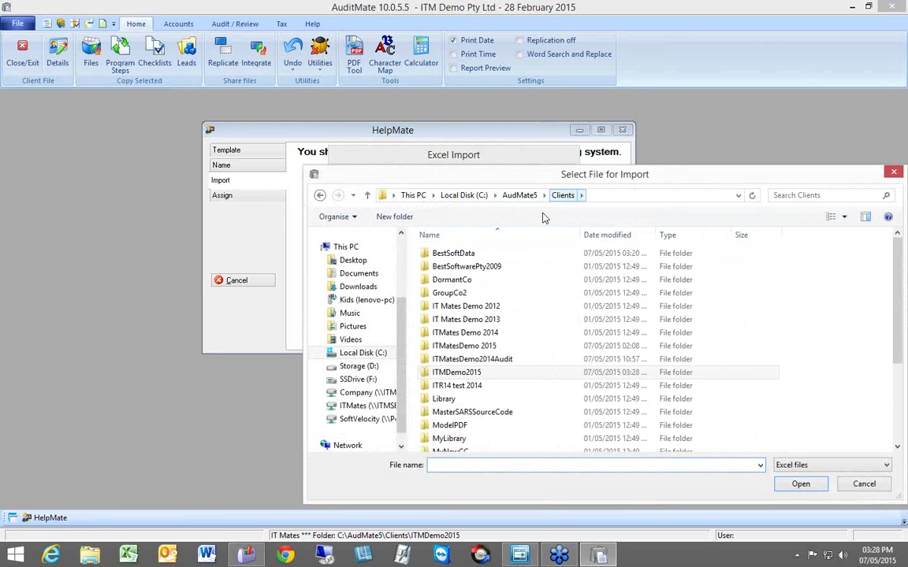
pyautogui.doubleClick(473, 253)
pyautogui.click(471, 268)
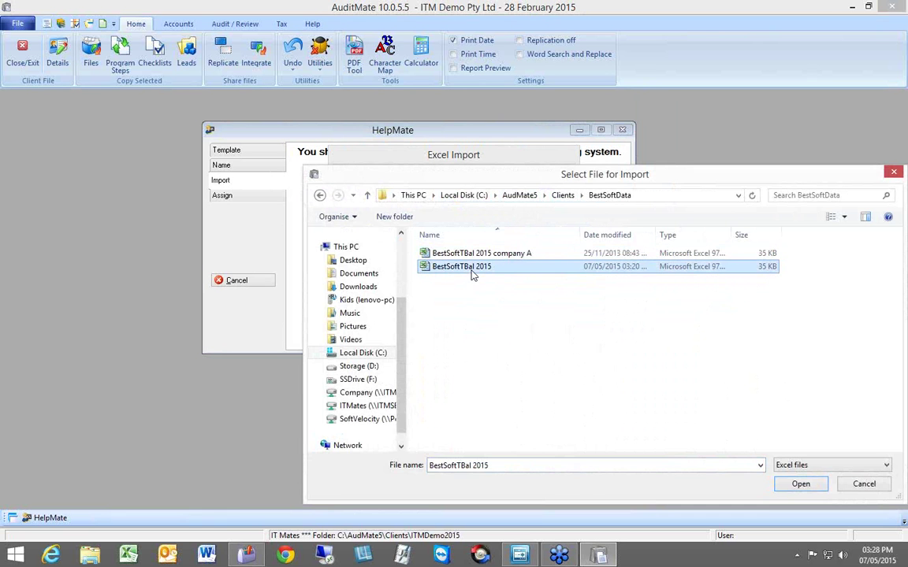
pyautogui.doubleClick(472, 268)
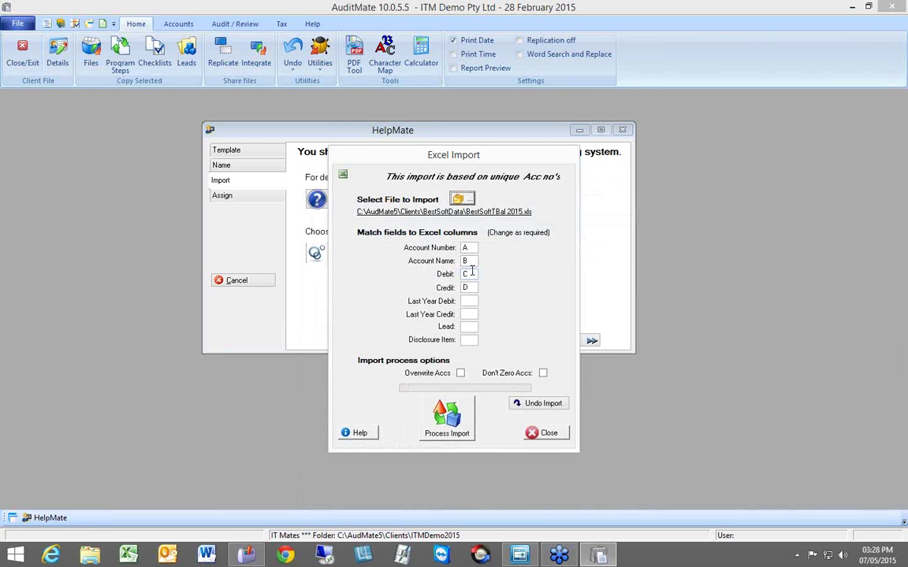
pyautogui.click(472, 213)
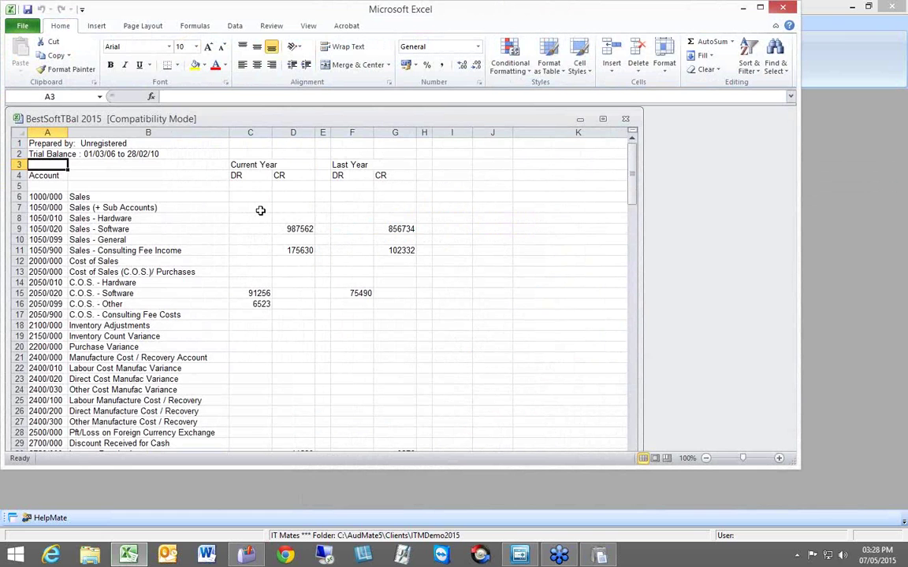
# - Insert a blank column before the current-year debit column in the trial balance sheet, and narrow the new column
pyautogui.click(248, 133)
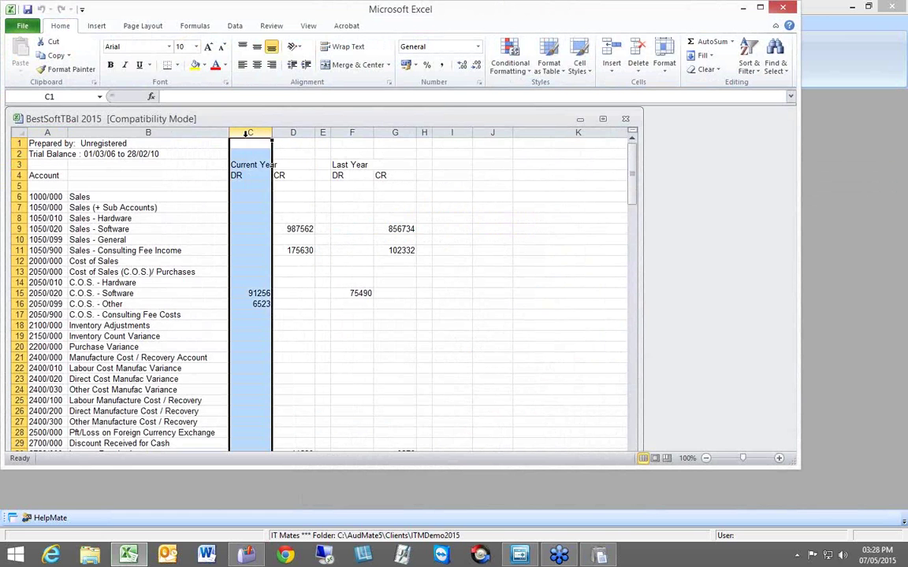
pyautogui.rightClick(247, 135)
pyautogui.click(278, 220)
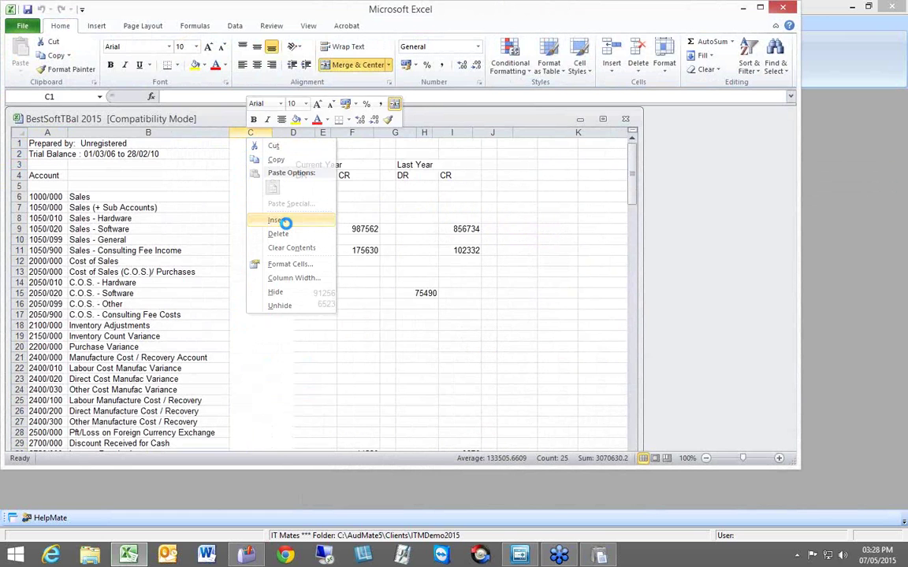
pyautogui.moveTo(390, 133); pyautogui.dragTo(289, 146)
pyautogui.click(260, 217)
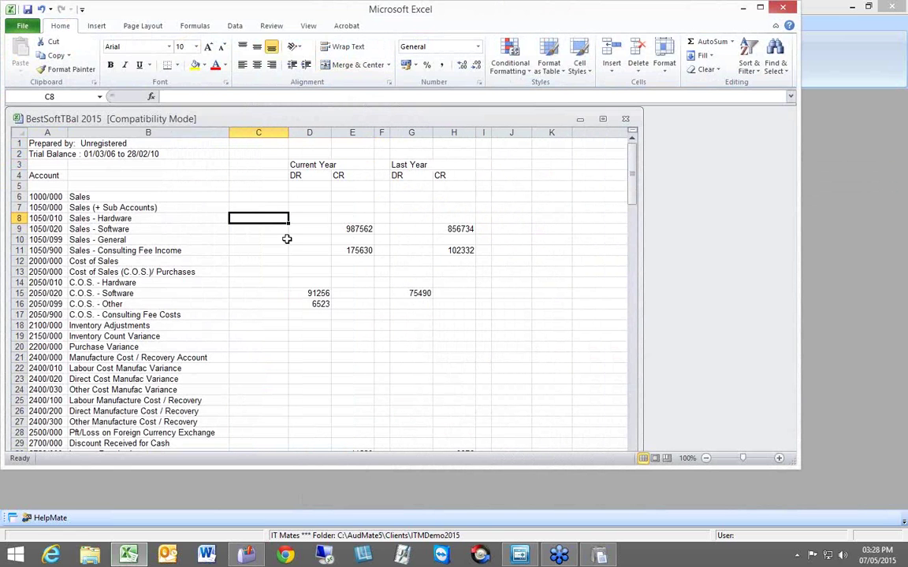
# - Enter the formula =+D6-E6 in C6 and fill it down column C for all the accounts
pyautogui.click(259, 196)
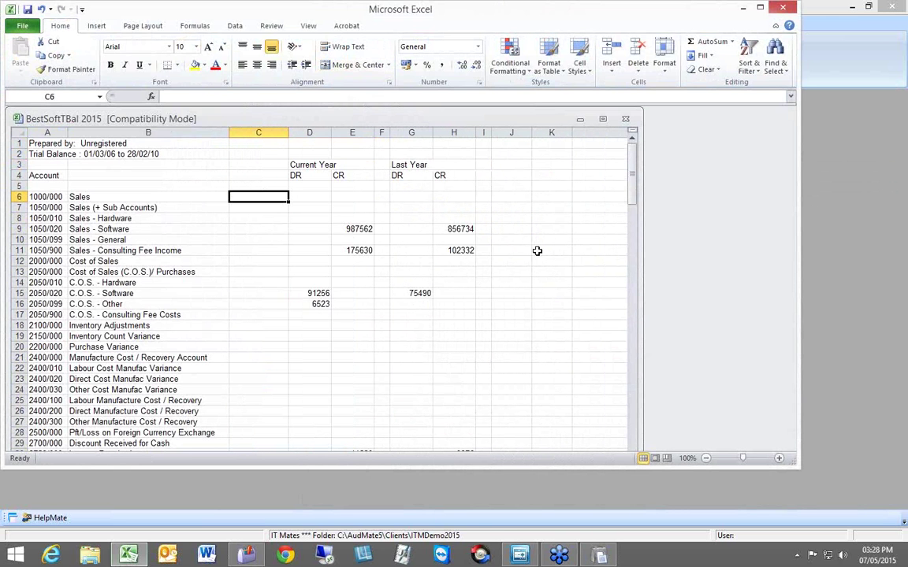
pyautogui.write('=+D6-')
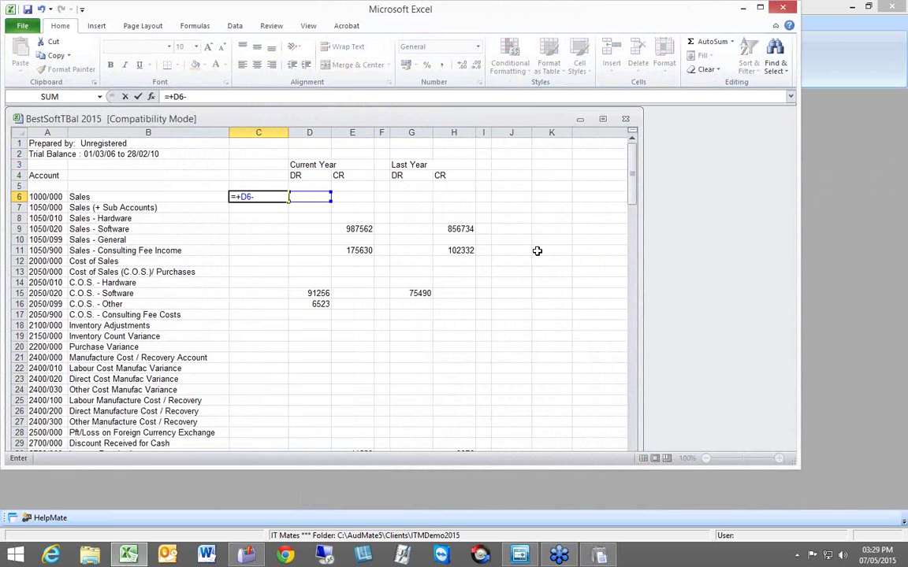
pyautogui.write('E6')
pyautogui.press('Return')
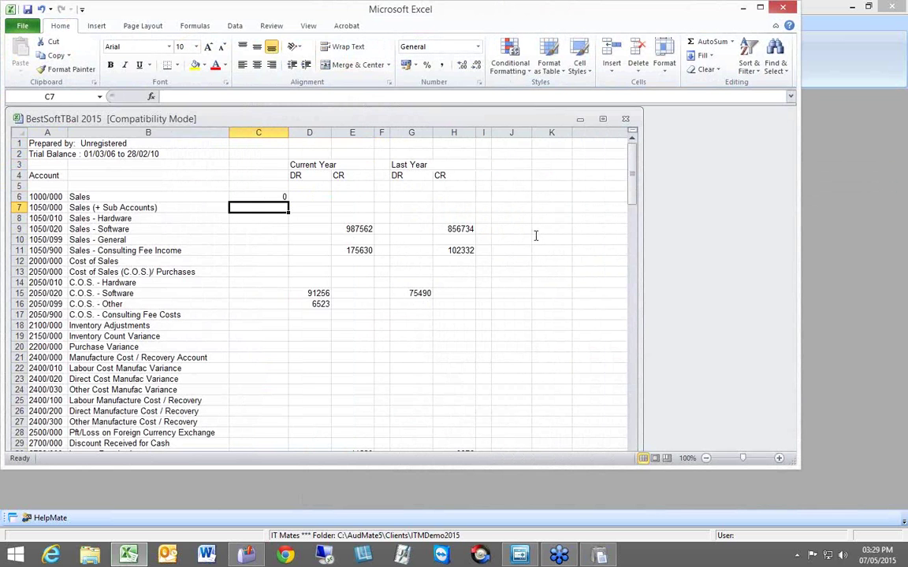
pyautogui.click(272, 197)
pyautogui.doubleClick(288, 202)
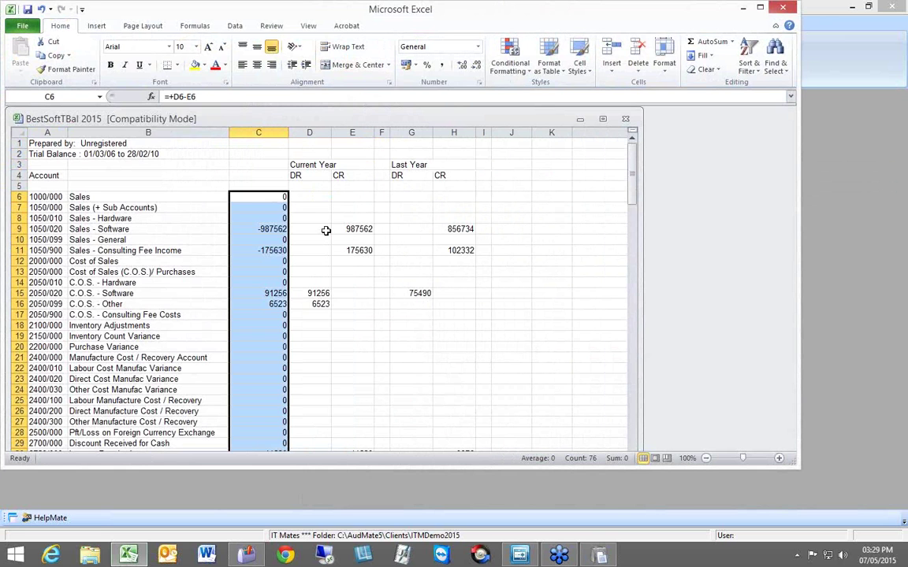
# - Label the new column Combined in cell C4
pyautogui.click(312, 230)
pyautogui.click(267, 176)
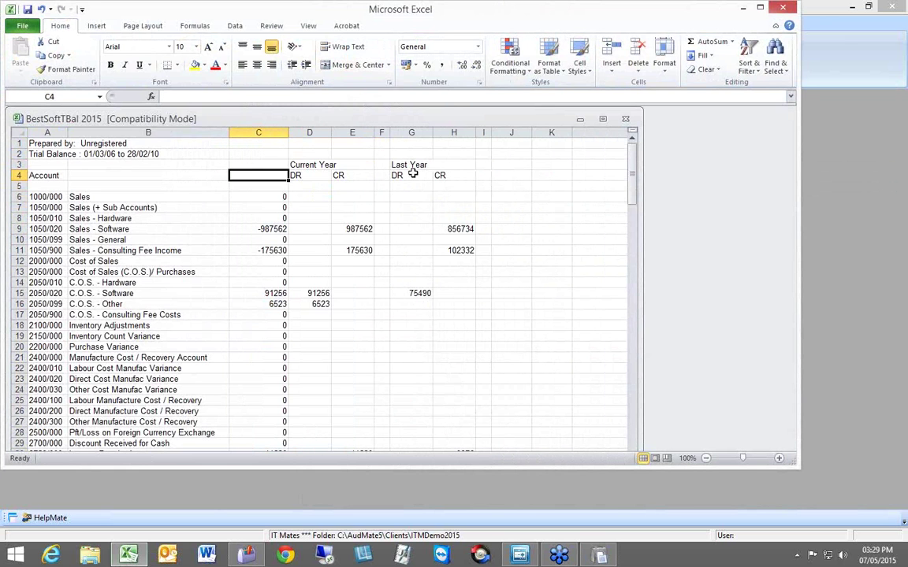
pyautogui.write('Combined')
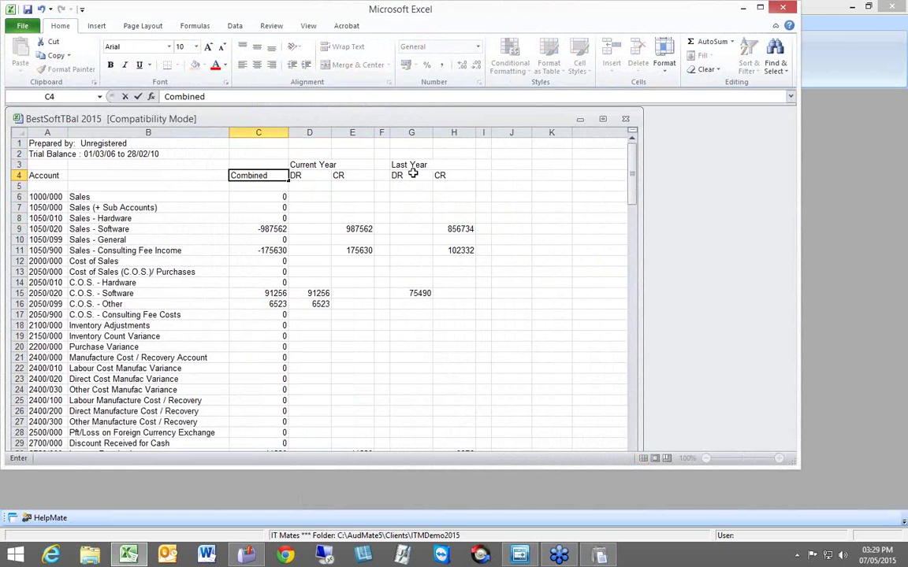
pyautogui.press('Return')
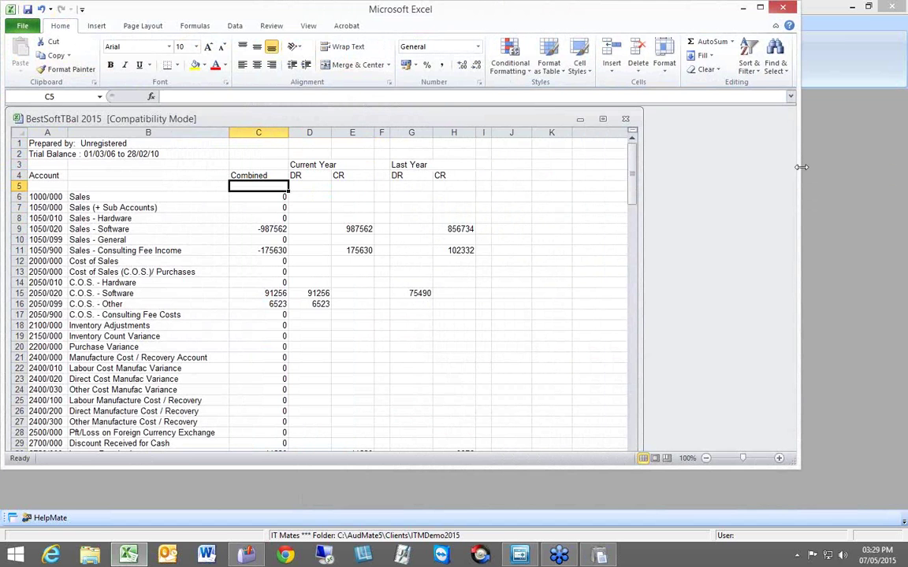
# - Clear the Credit column mapping in the Excel import, and map Last Year Debit to g and Last Year Credit to h
pyautogui.moveTo(801, 168); pyautogui.dragTo(493, 220)
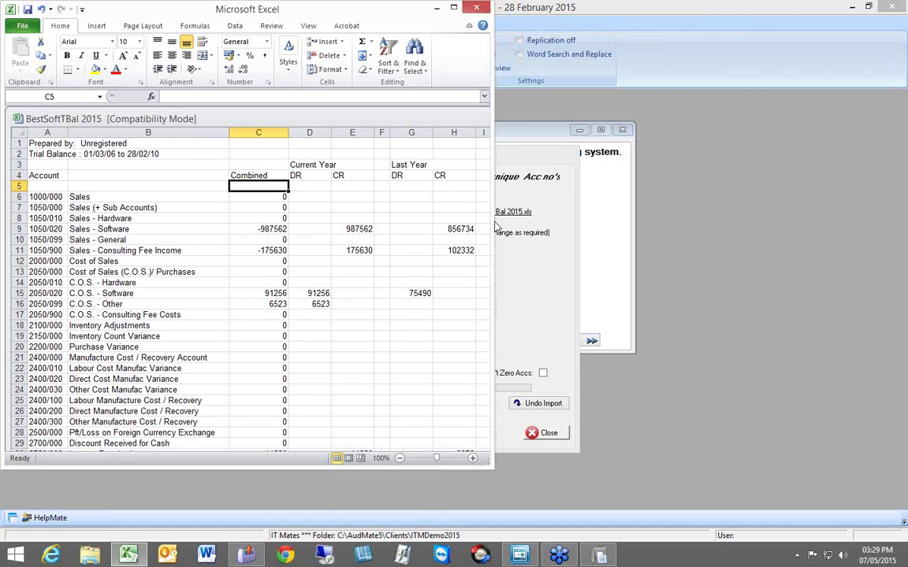
pyautogui.click(530, 159)
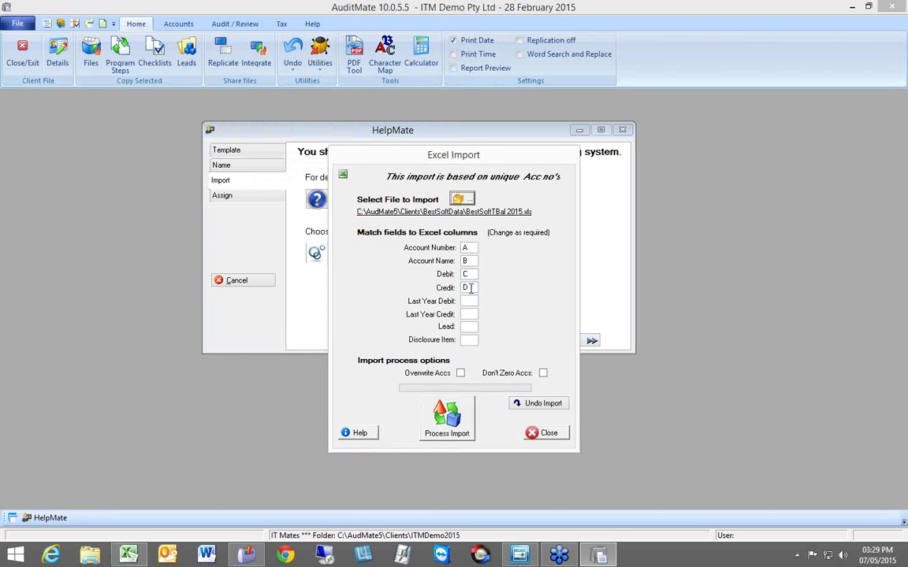
pyautogui.doubleClick(471, 287)
pyautogui.press('BackSpace')
pyautogui.write('g')
pyautogui.click(470, 314)
pyautogui.write('h')
pyautogui.click(469, 274)
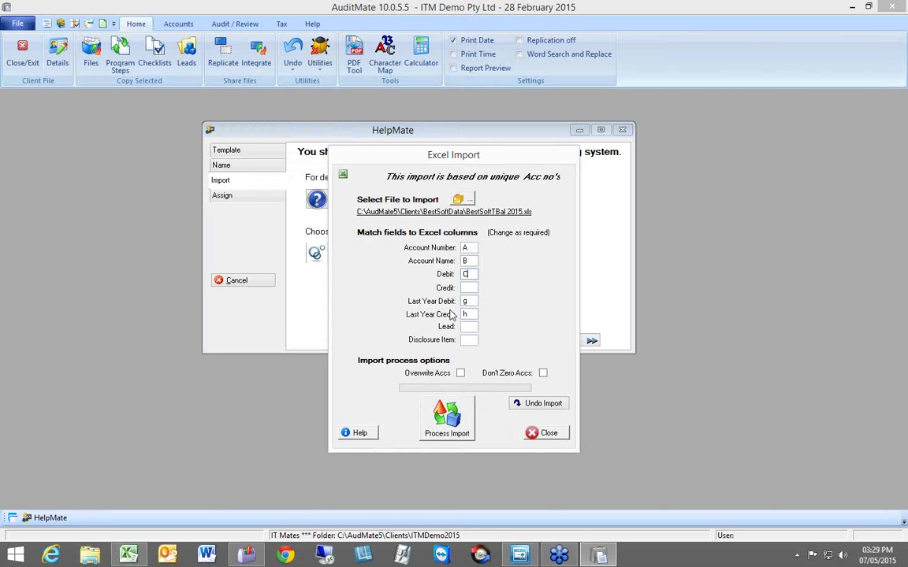
# - Compare the import column mappings with the trial balance side by side, and save and close the workbook
pyautogui.click(129, 555)
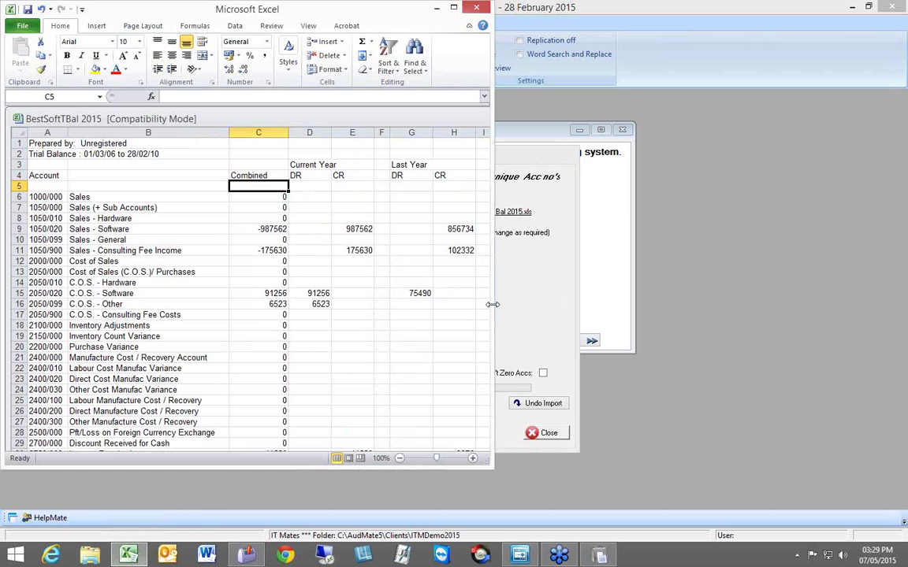
pyautogui.moveTo(535, 155); pyautogui.dragTo(765, 141)
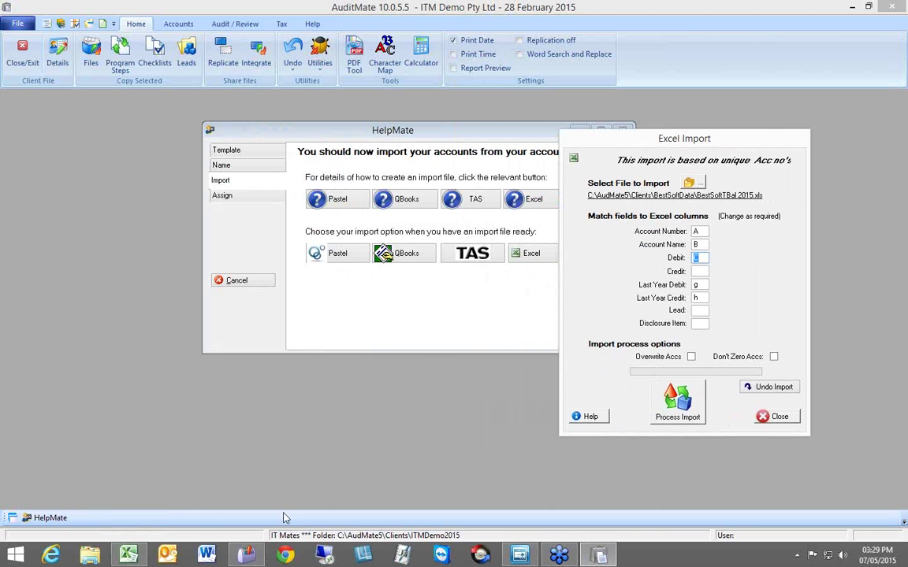
pyautogui.click(129, 556)
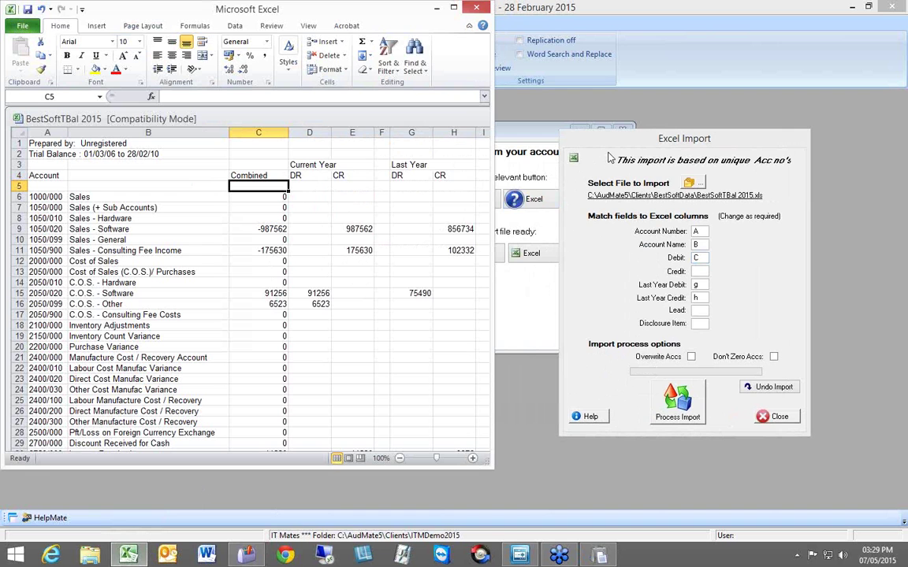
pyautogui.moveTo(490, 249); pyautogui.dragTo(556, 260)
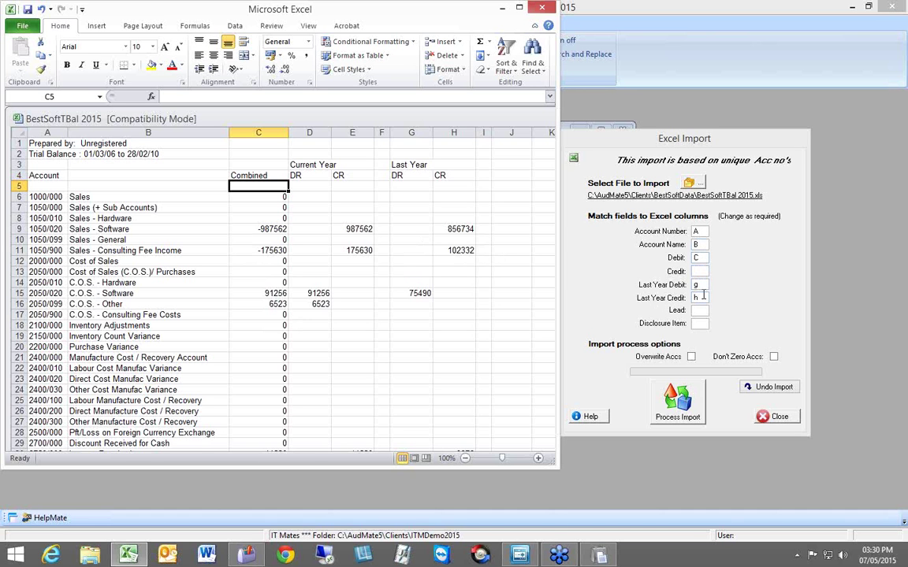
pyautogui.click(541, 7)
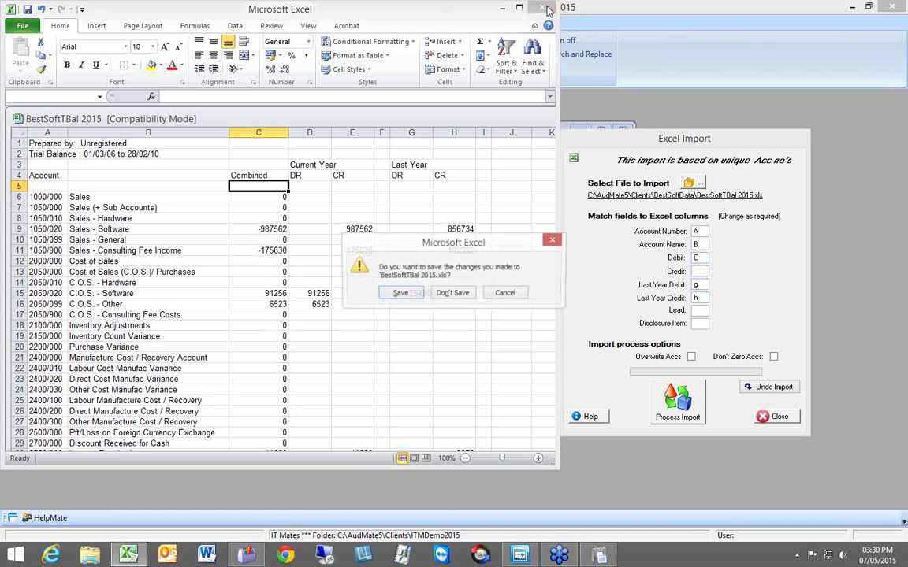
pyautogui.click(399, 298)
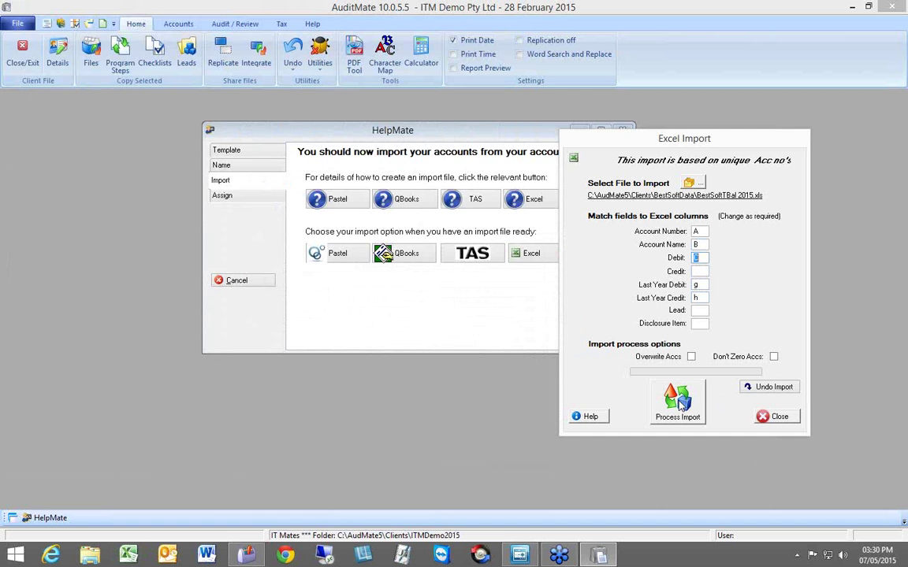
# - Process the Excel import, accepting the rounding notices, and check the imported balances in the accounts list
pyautogui.click(679, 402)
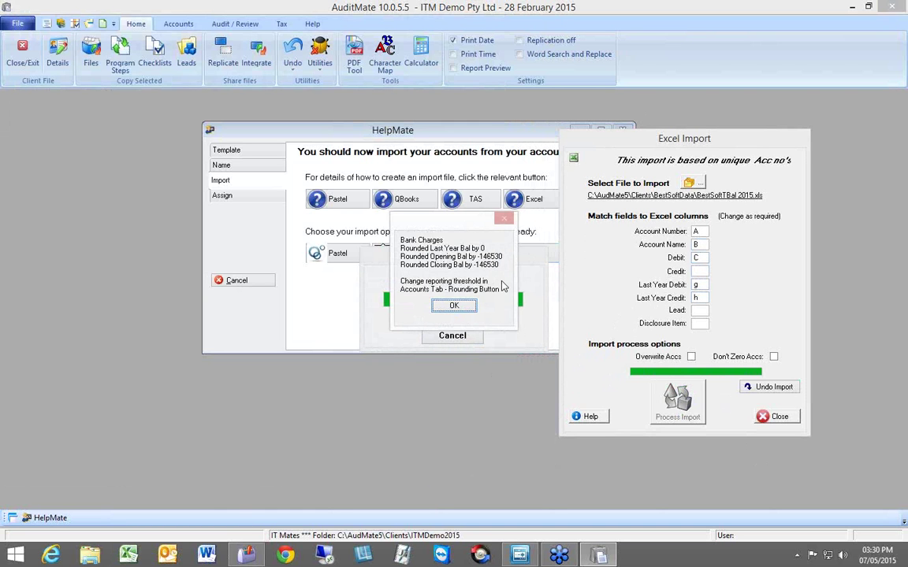
pyautogui.click(455, 309)
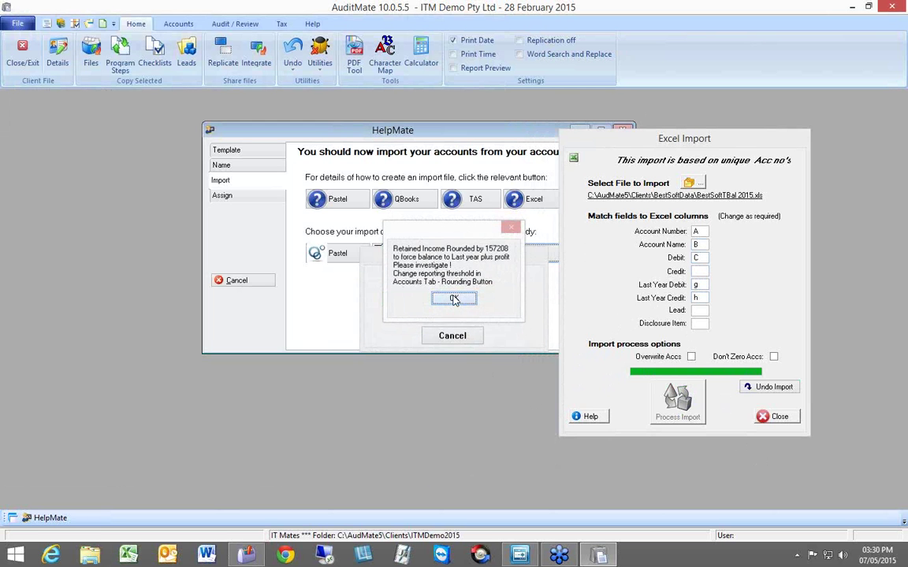
pyautogui.click(455, 300)
pyautogui.click(62, 23)
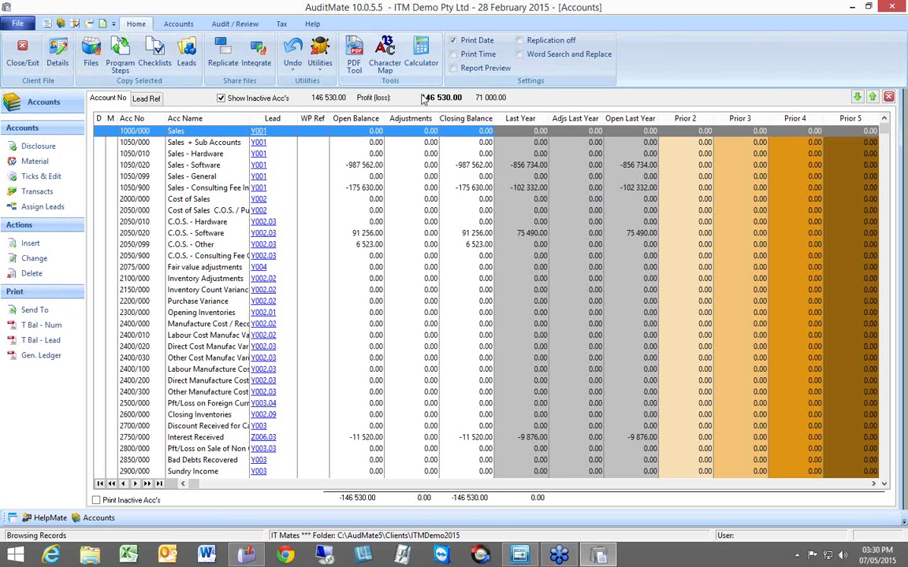
pyautogui.click(889, 101)
# - Start another Excel import and select BestSoftTBal 2015 from the BestSoftData client folder again
pyautogui.click(531, 259)
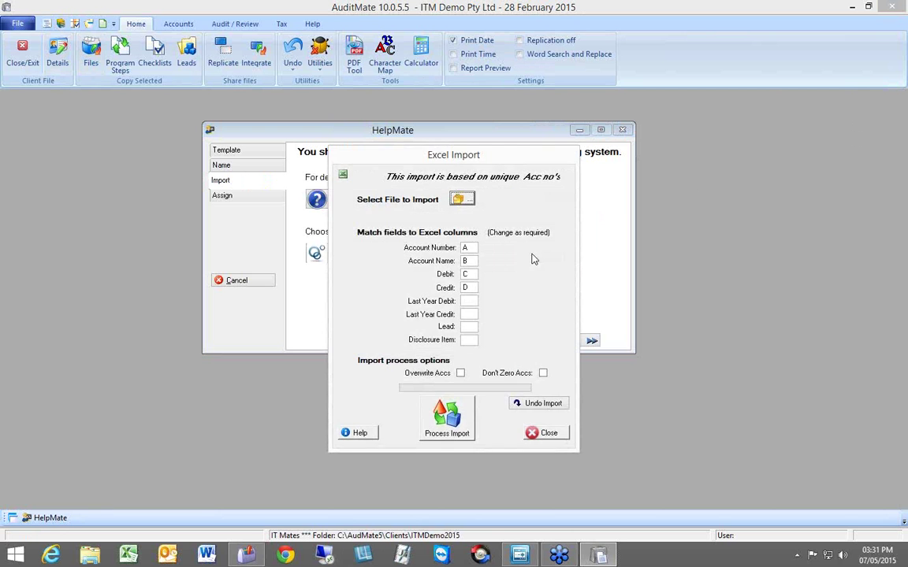
pyautogui.click(462, 199)
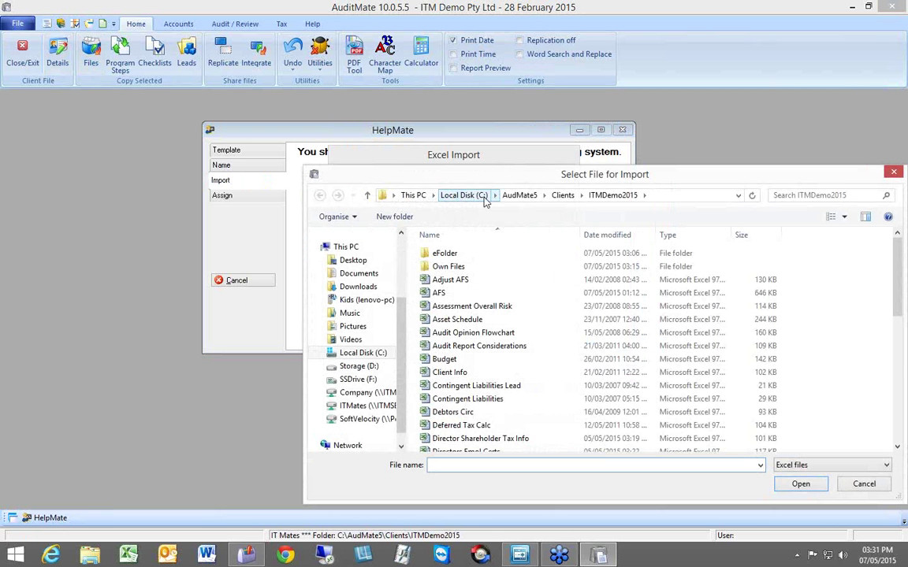
pyautogui.click(563, 195)
pyautogui.doubleClick(461, 253)
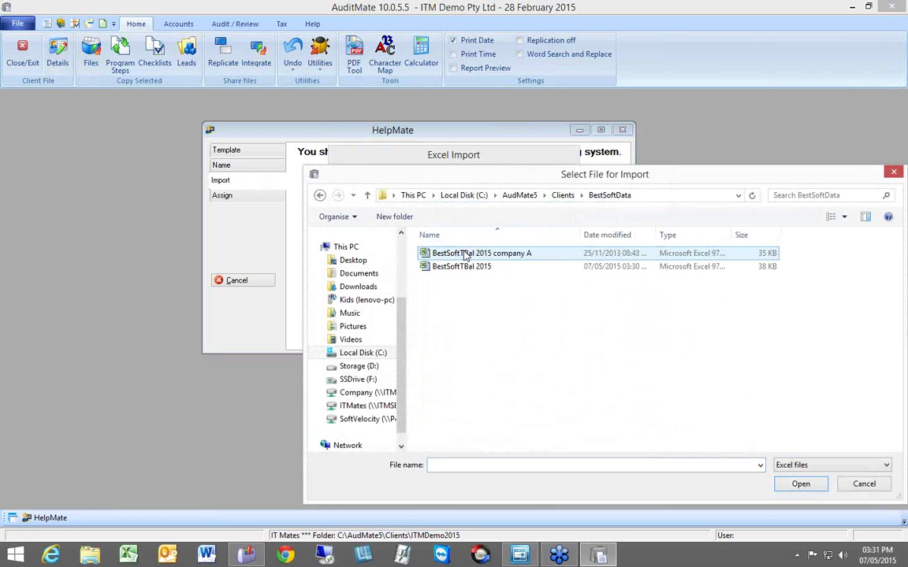
pyautogui.doubleClick(469, 267)
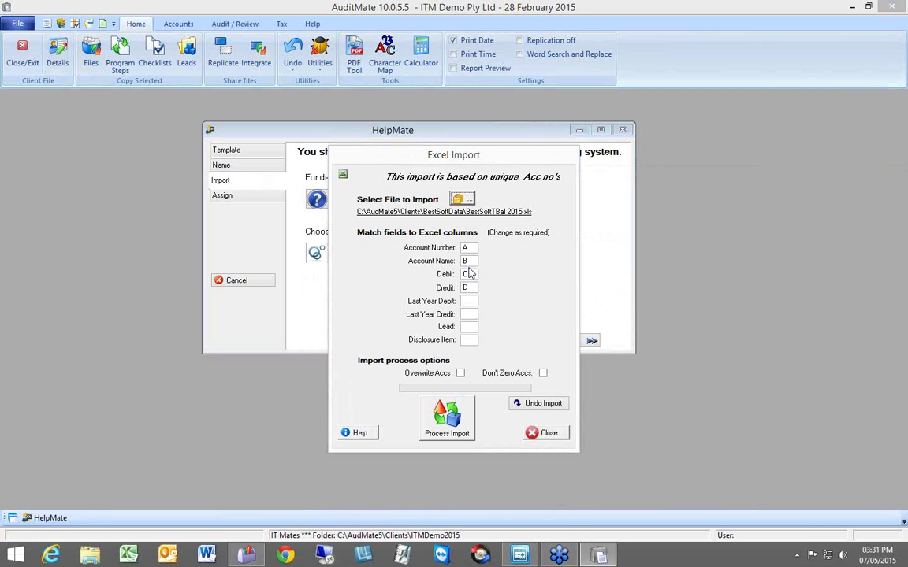
# - Open the selected trial balance workbook from the Excel import and clear the Combined value in the Nett Profit row, cell C81
pyautogui.click(447, 213)
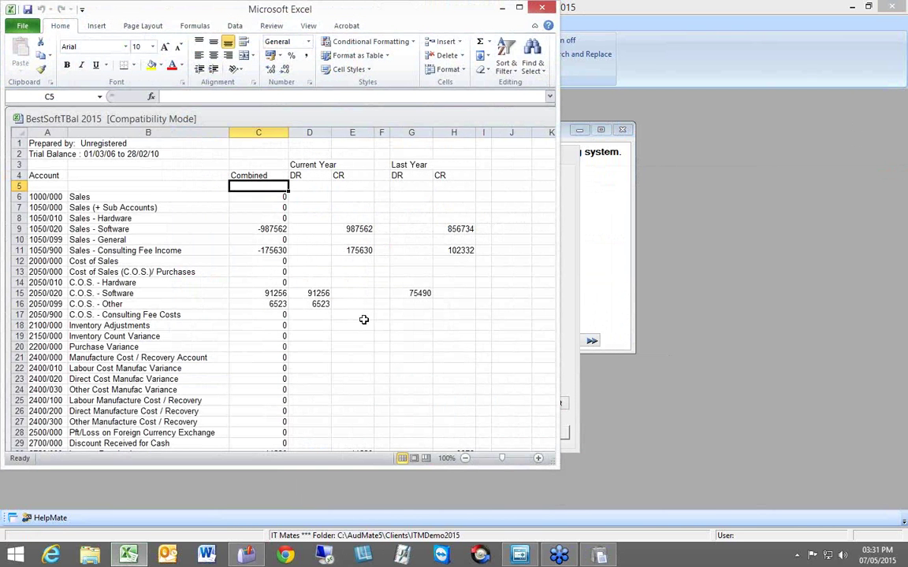
pyautogui.click(316, 351)
pyautogui.scroll(-7, 313, 352)
pyautogui.scroll(-13, 314, 352)
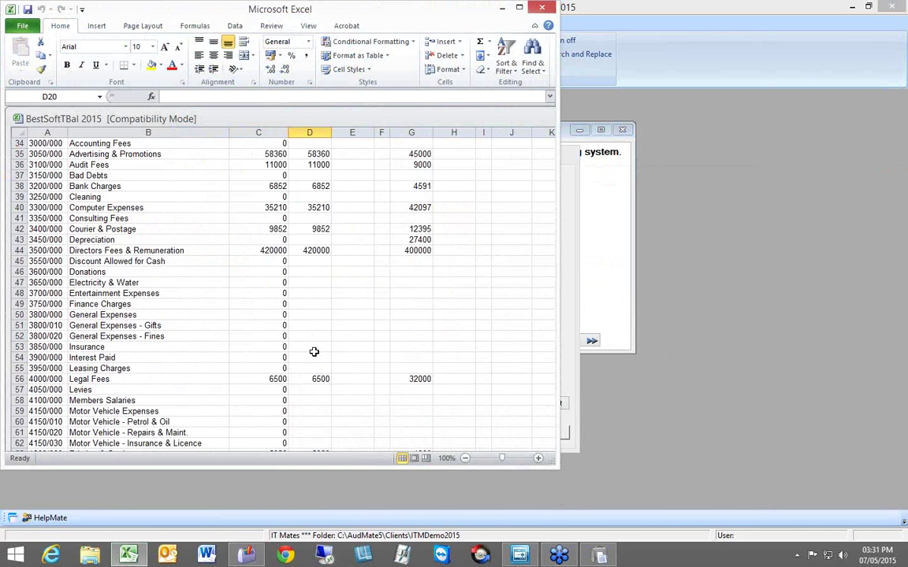
pyautogui.scroll(-1, 313, 352)
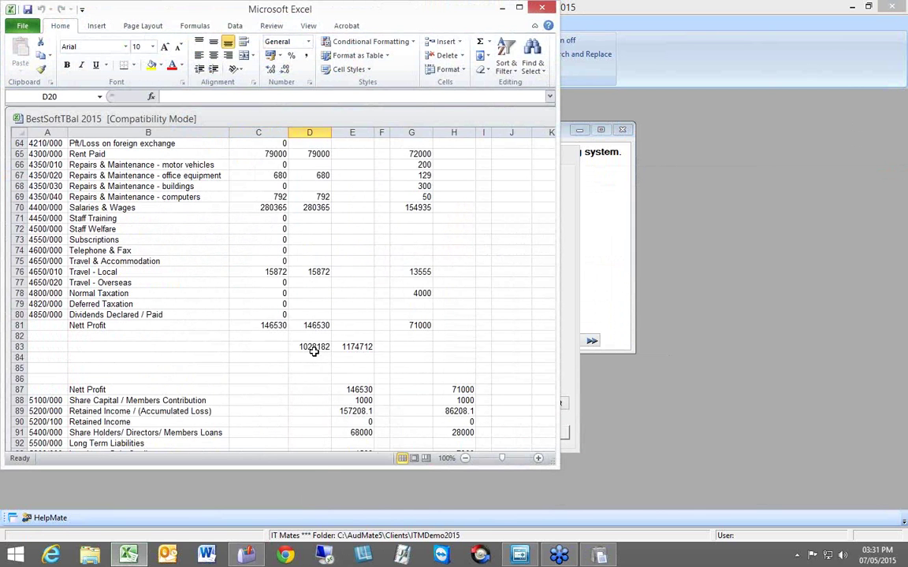
pyautogui.click(272, 325)
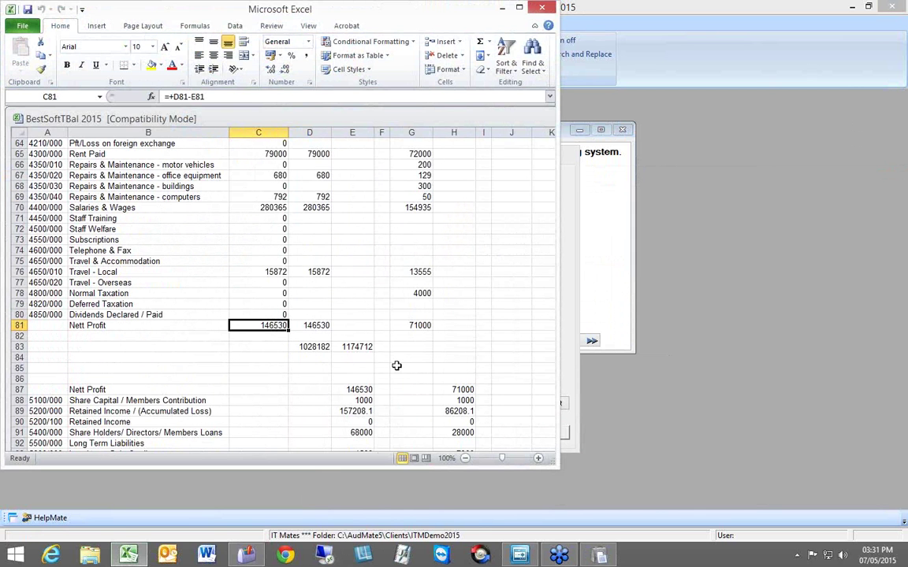
pyautogui.press('Delete')
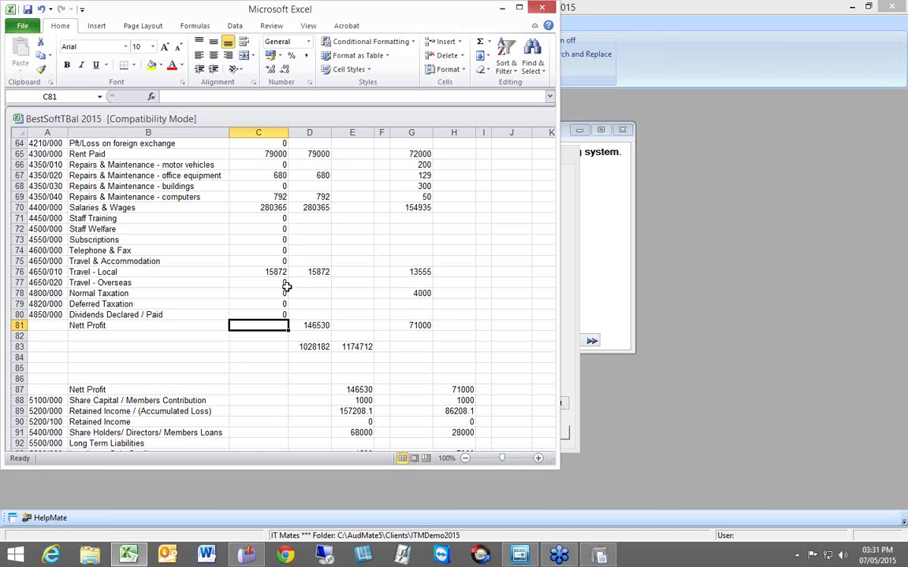
# - Copy the Combined formula from C80 into cells C88 to C145 for the balance sheet accounts
pyautogui.scroll(-20, 286, 286)
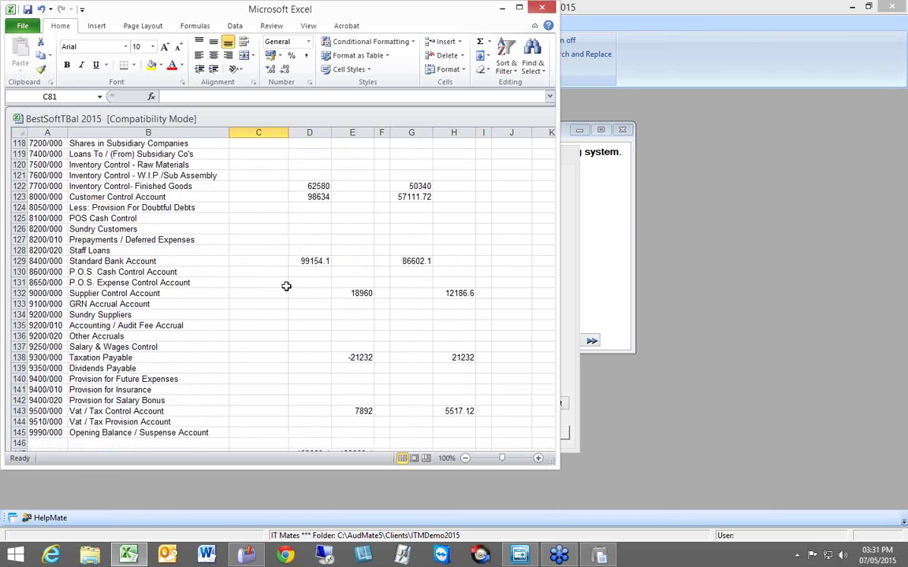
pyautogui.scroll(14, 286, 286)
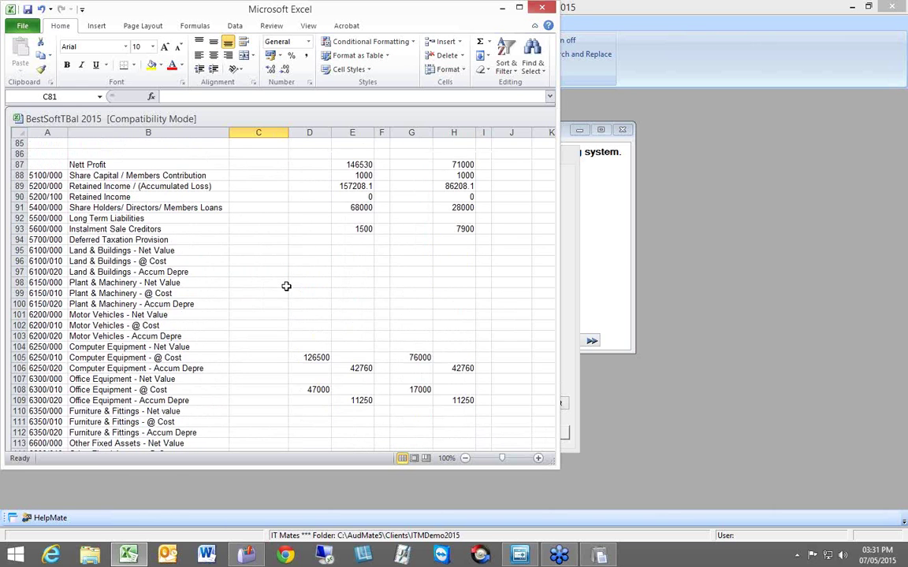
pyautogui.scroll(6, 286, 286)
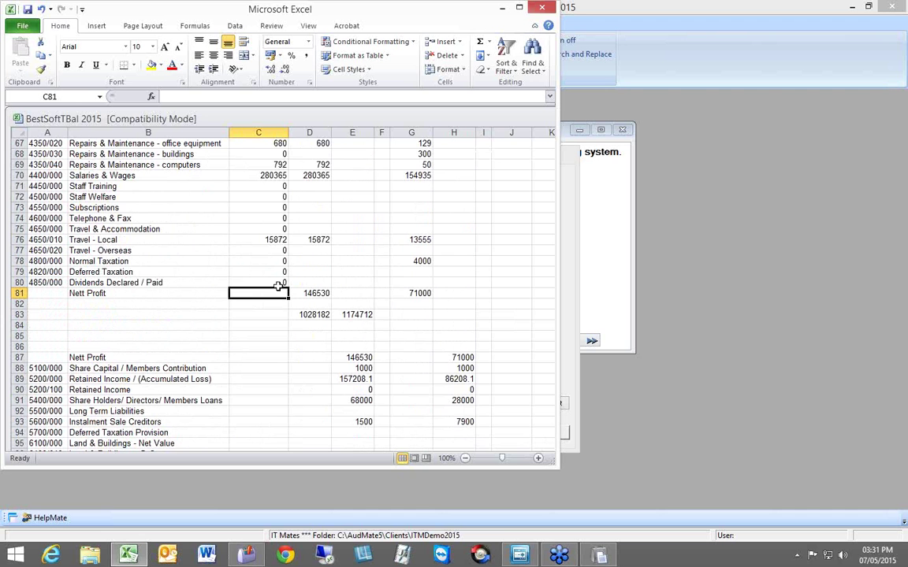
pyautogui.click(262, 283)
pyautogui.hotkey('ctrl', 'c')
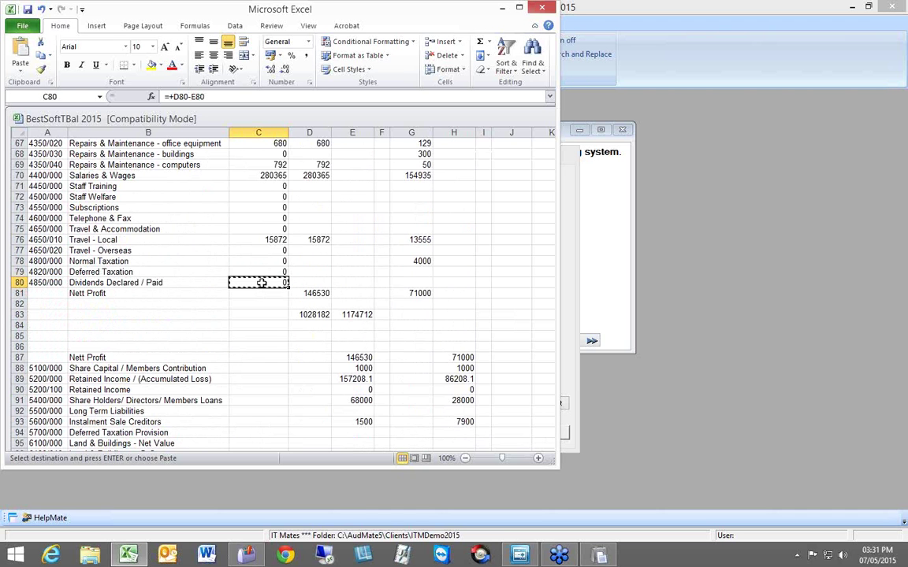
pyautogui.moveTo(269, 369); pyautogui.dragTo(257, 399)
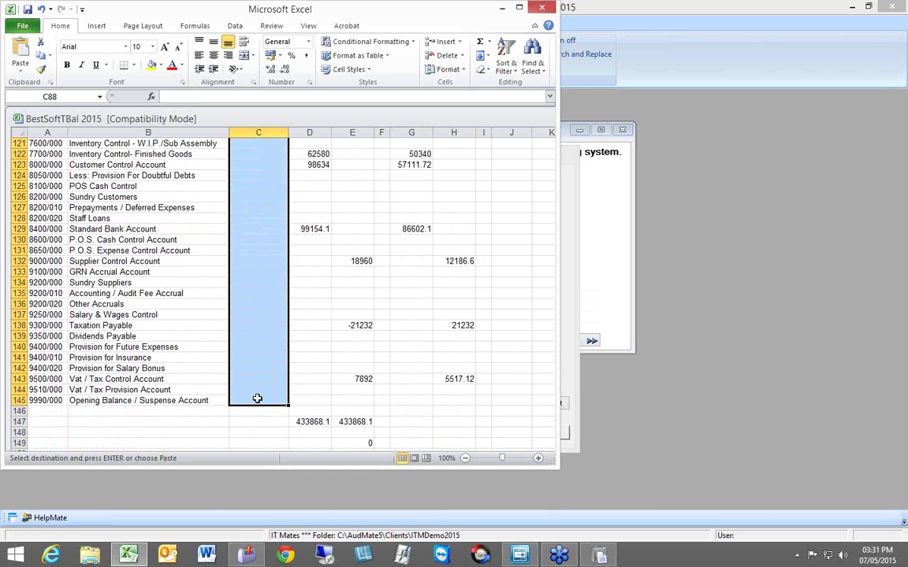
pyautogui.press('Return')
# - Check the Combined column down the balance sheet accounts, and save and close the workbook
pyautogui.click(302, 361)
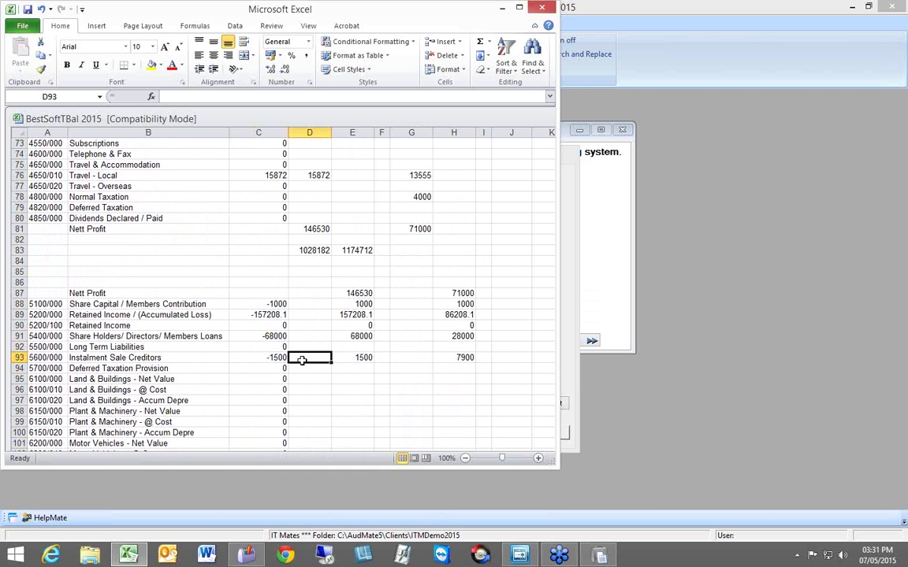
pyautogui.scroll(-15, 301, 361)
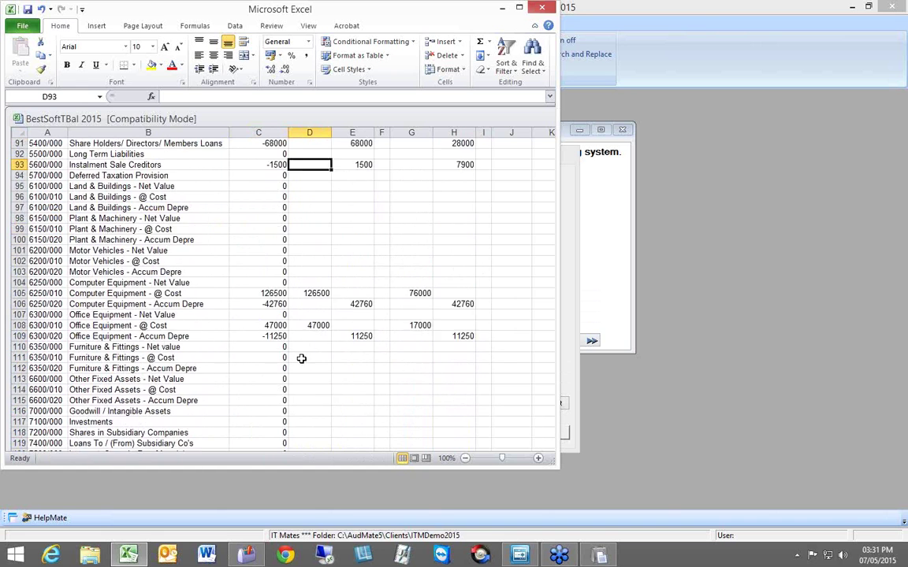
pyautogui.scroll(-2, 301, 357)
pyautogui.scroll(14, 301, 356)
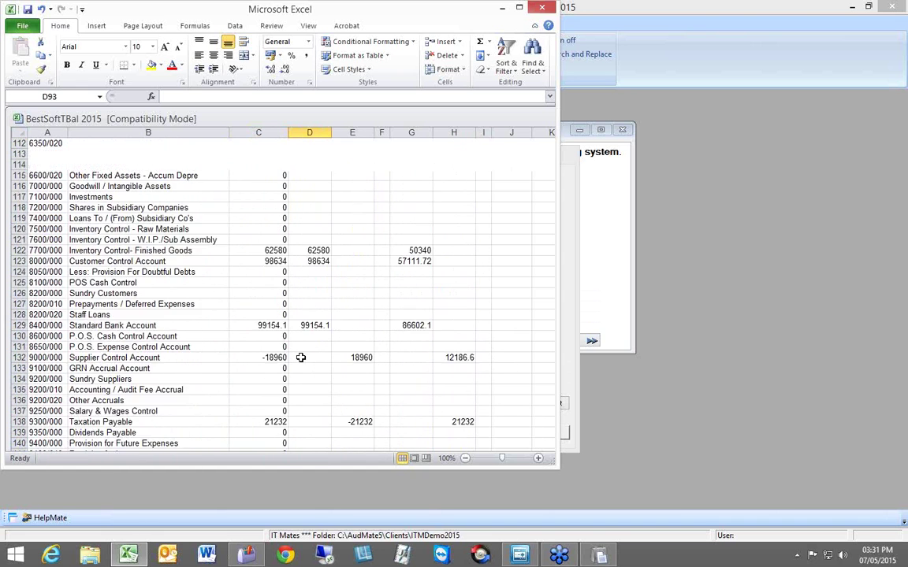
pyautogui.scroll(6, 300, 355)
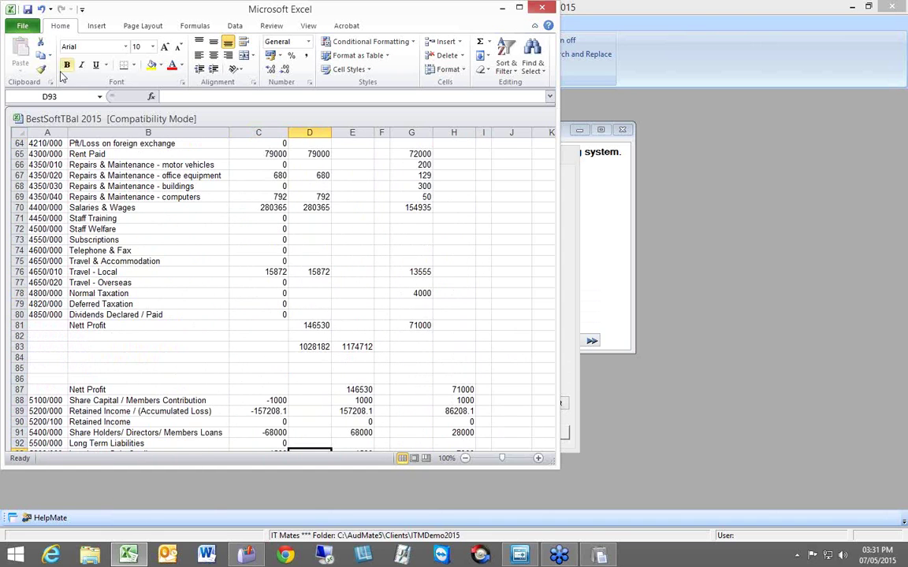
pyautogui.click(29, 10)
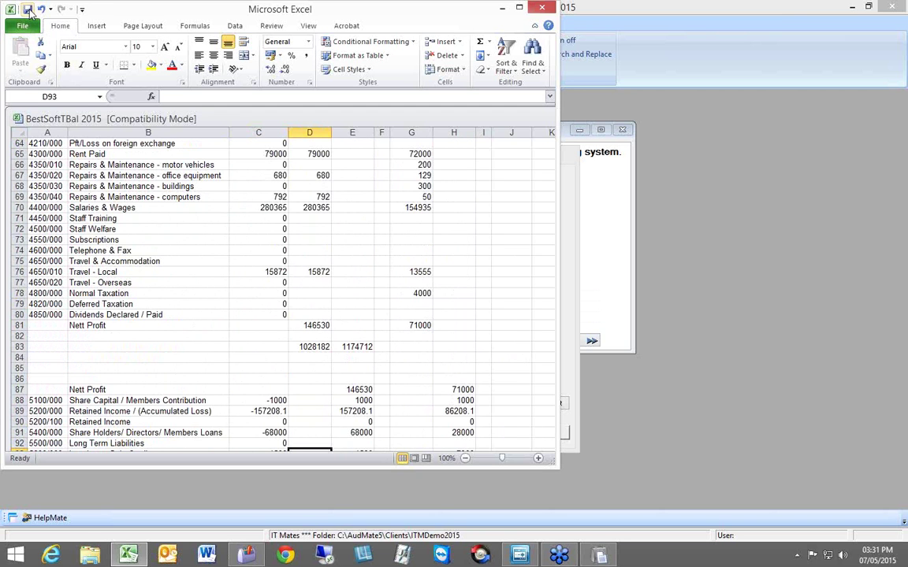
pyautogui.click(542, 10)
pyautogui.click(416, 297)
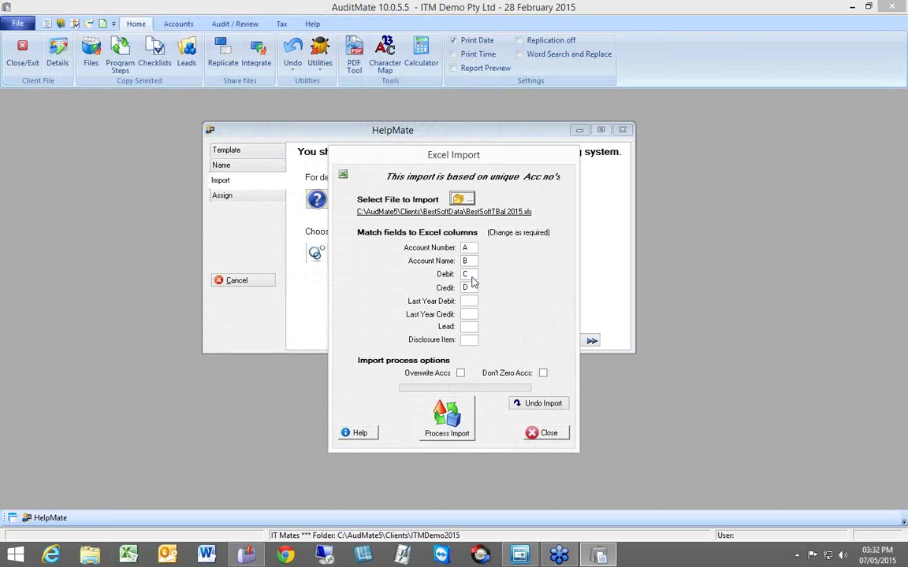
# - Clear the Credit column mapping in the Excel import, and map Last Year Debit to g and Last Year Credit to h
pyautogui.doubleClick(470, 287)
pyautogui.press('Delete')
pyautogui.press('Tab')
pyautogui.write('g')
pyautogui.press('Tab')
pyautogui.write('h')
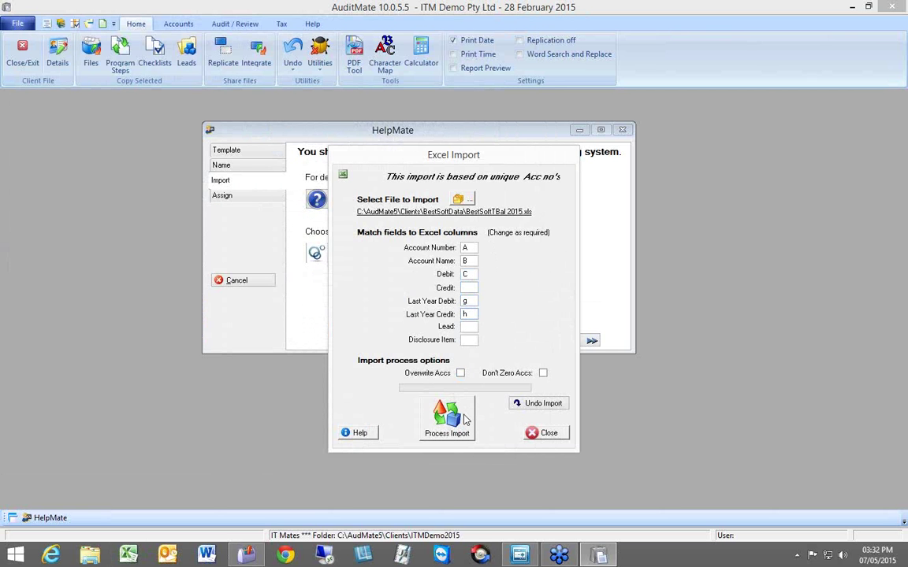
# - Process the Excel import, review the imported current and last-year balances in the accounts list, and close the list
pyautogui.click(465, 420)
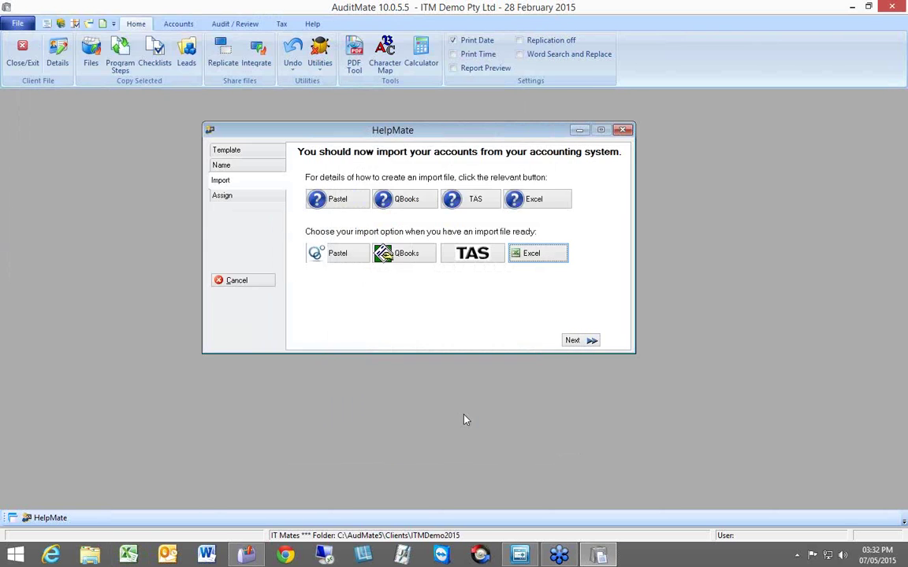
pyautogui.click(61, 23)
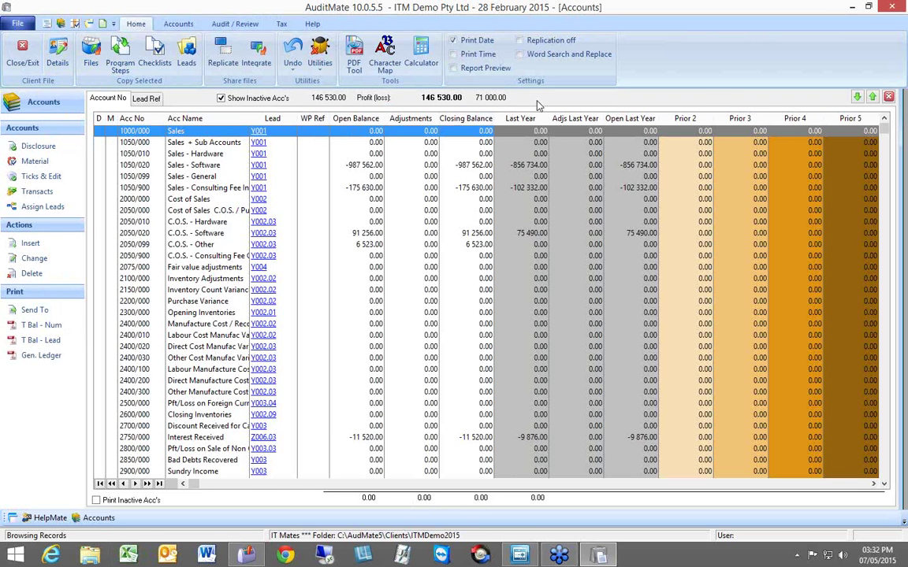
pyautogui.click(889, 99)
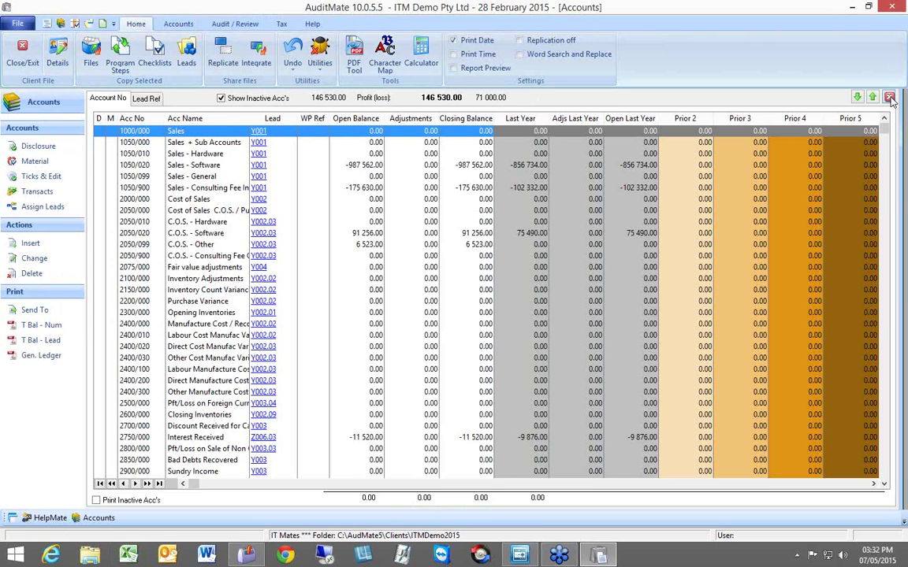
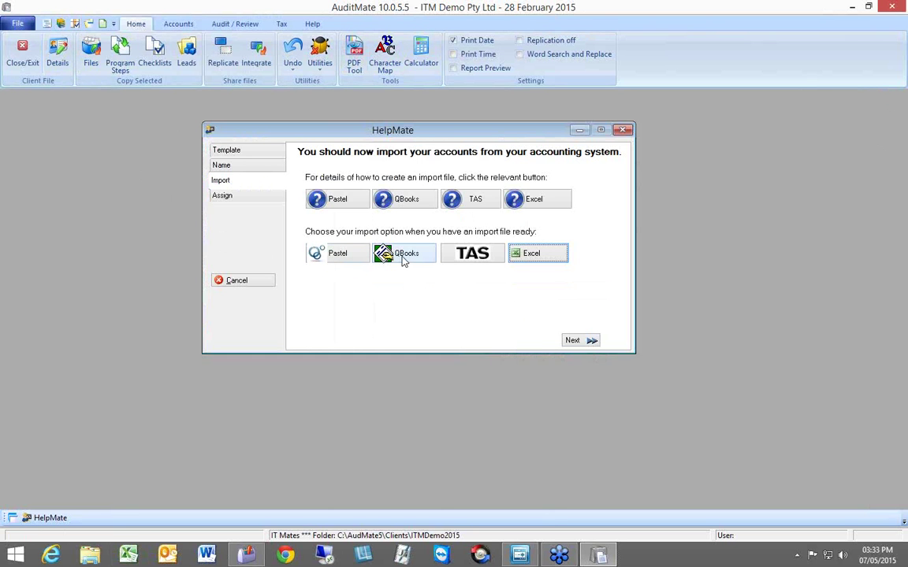
# - Open the QuickBooks import, examine its Customised and Trial Bal formats and process options, and close it without importing
pyautogui.click(403, 255)
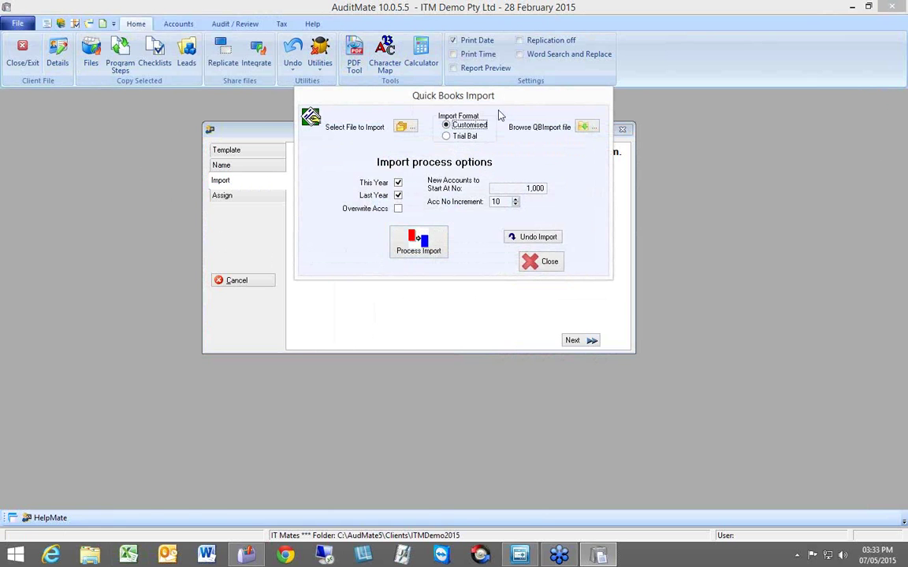
pyautogui.moveTo(508, 100); pyautogui.dragTo(511, 162)
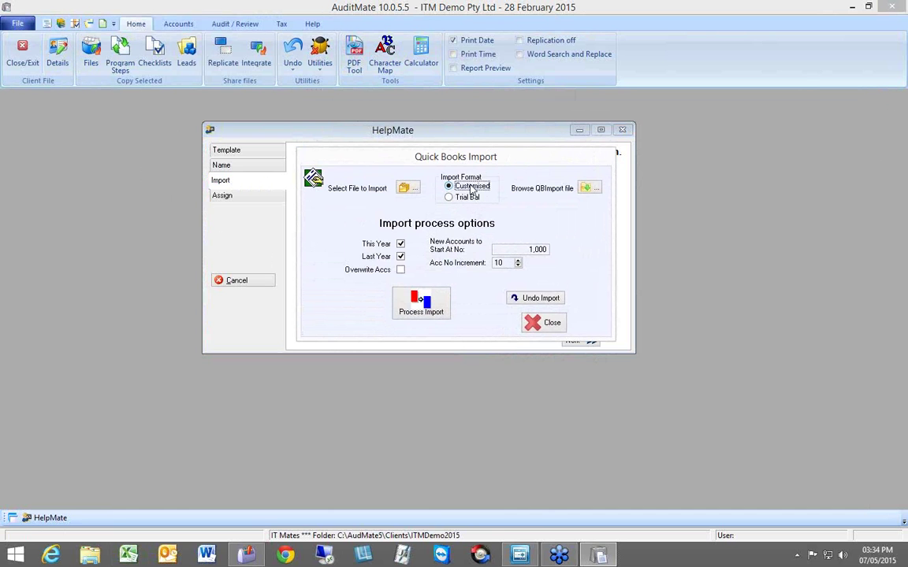
pyautogui.click(548, 322)
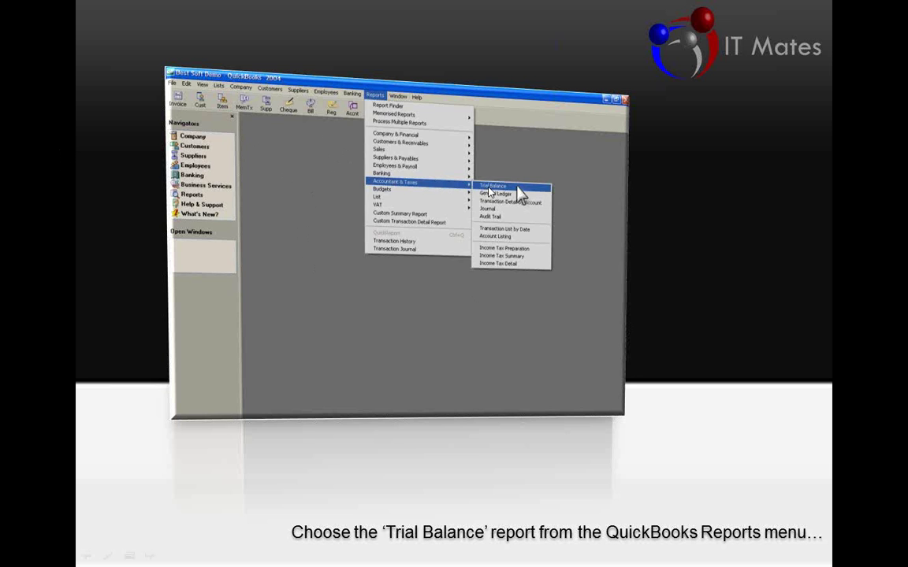
pyautogui.click(513, 187)
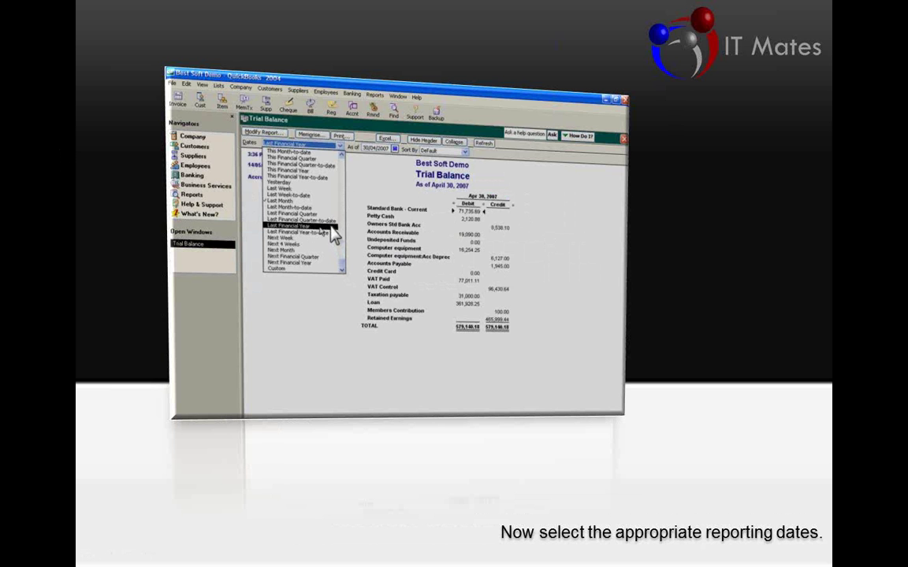
pyautogui.click(330, 227)
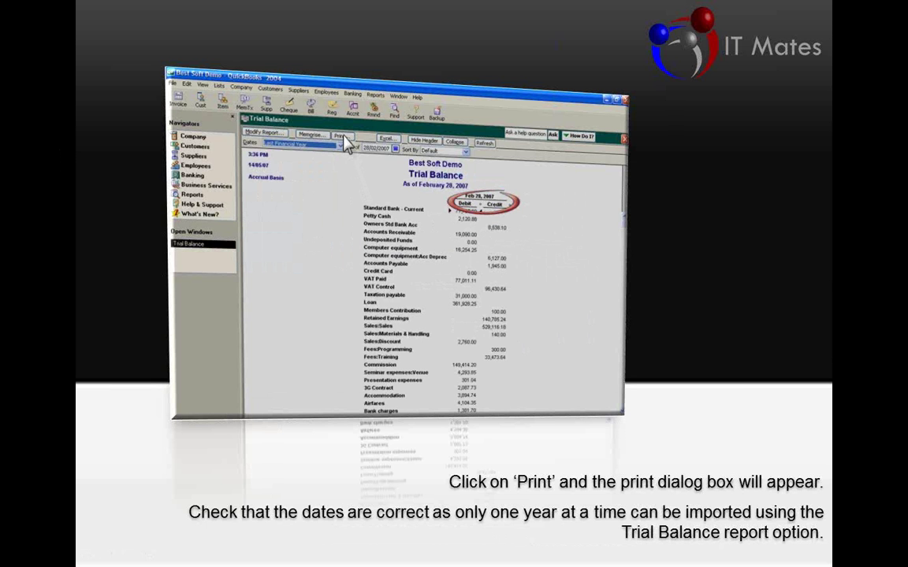
pyautogui.click(344, 140)
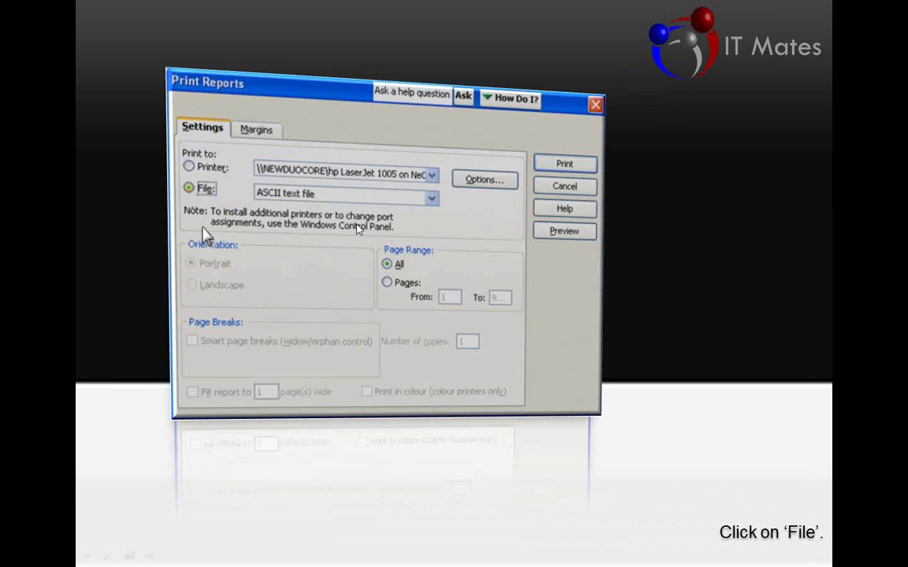
pyautogui.click(189, 189)
pyautogui.click(189, 189)
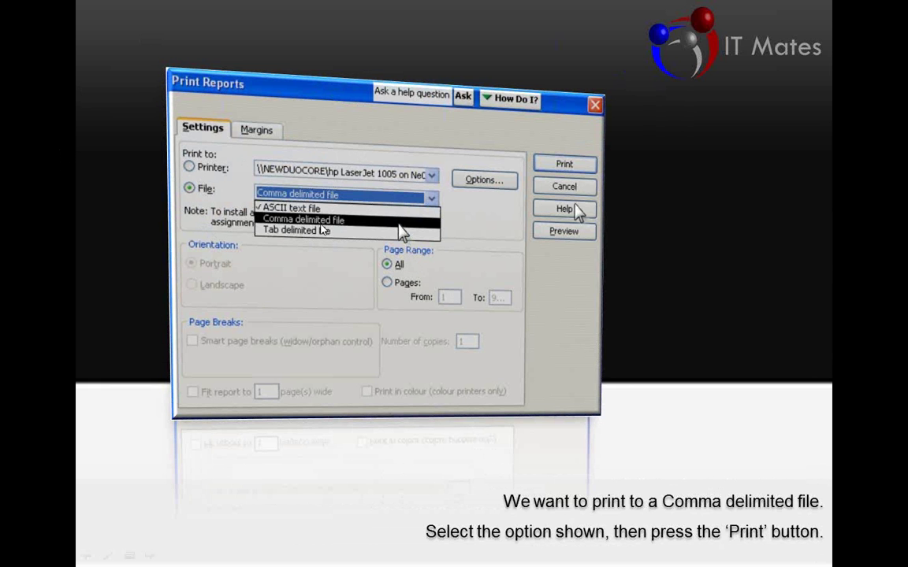
pyautogui.click(562, 167)
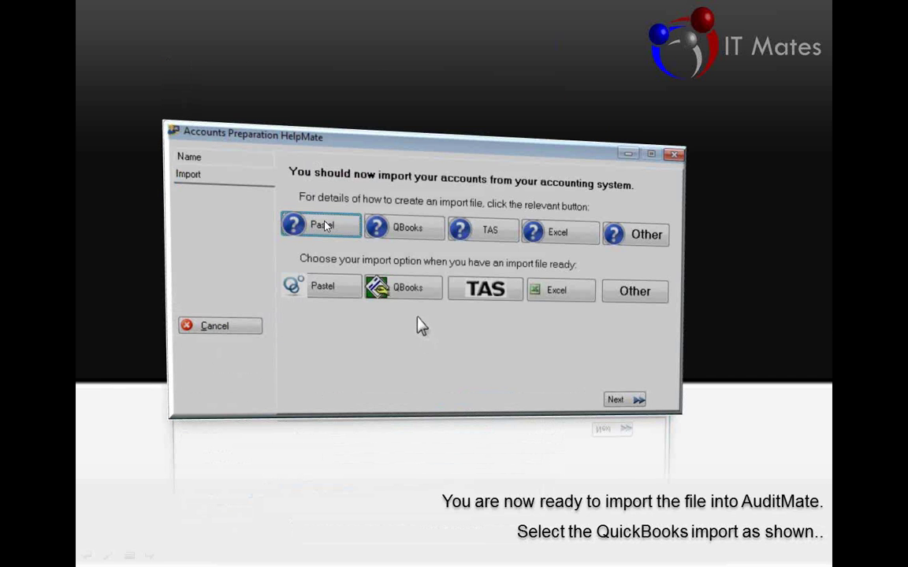
pyautogui.click(406, 288)
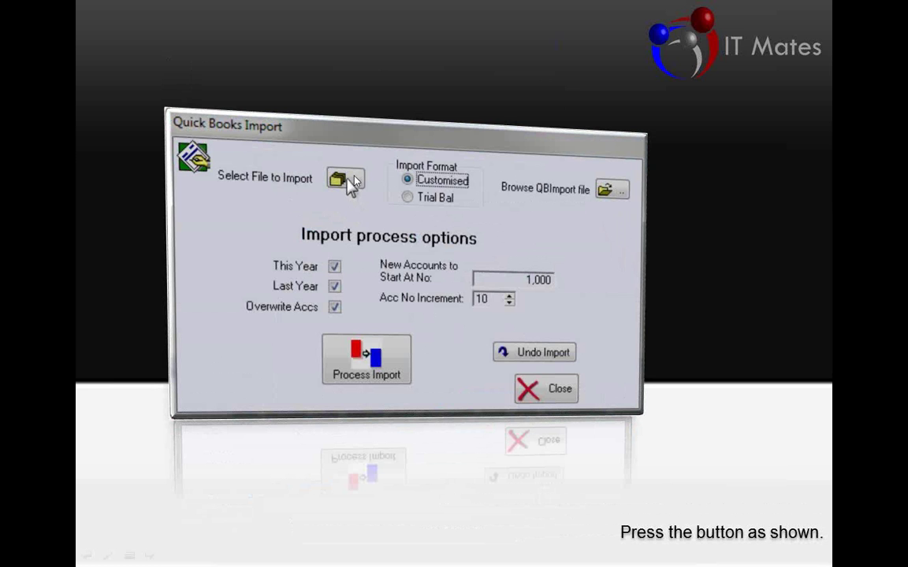
pyautogui.click(339, 180)
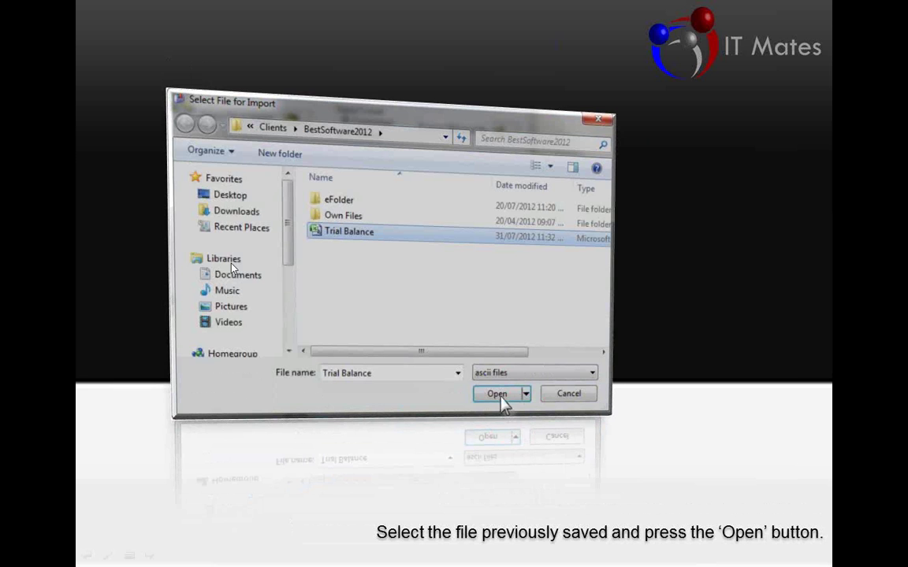
pyautogui.click(497, 394)
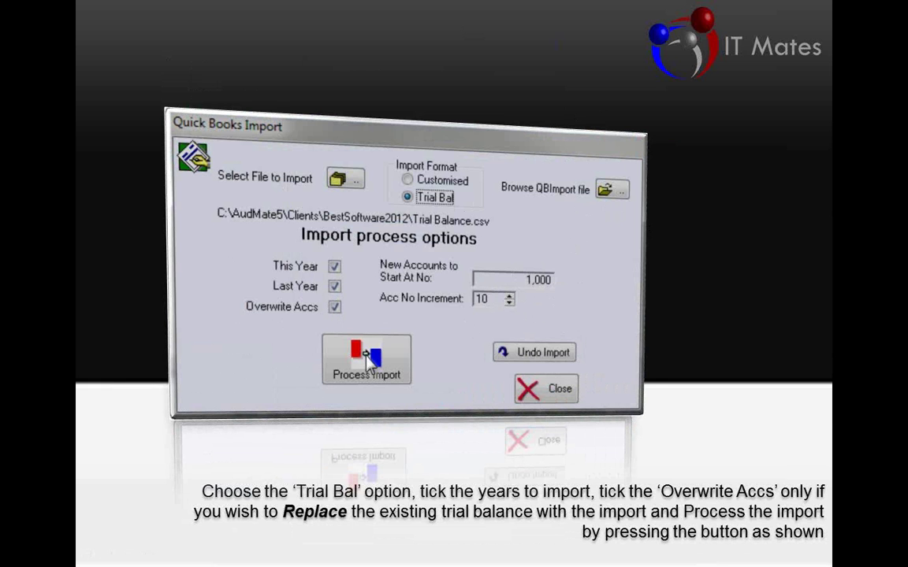
pyautogui.click(366, 356)
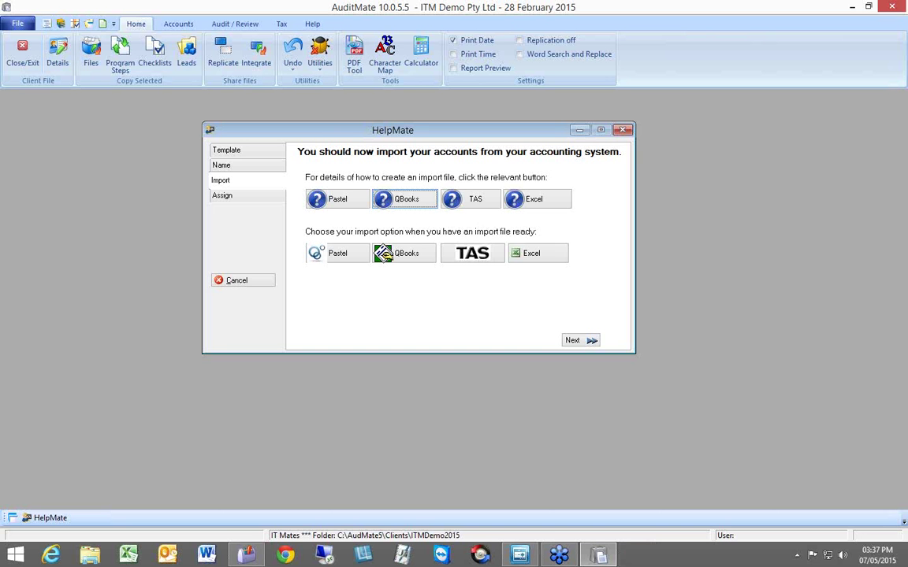
# - Open the QuickBooks import, browse the BestSoftData client folder for an import file, and cancel without importing
pyautogui.click(413, 259)
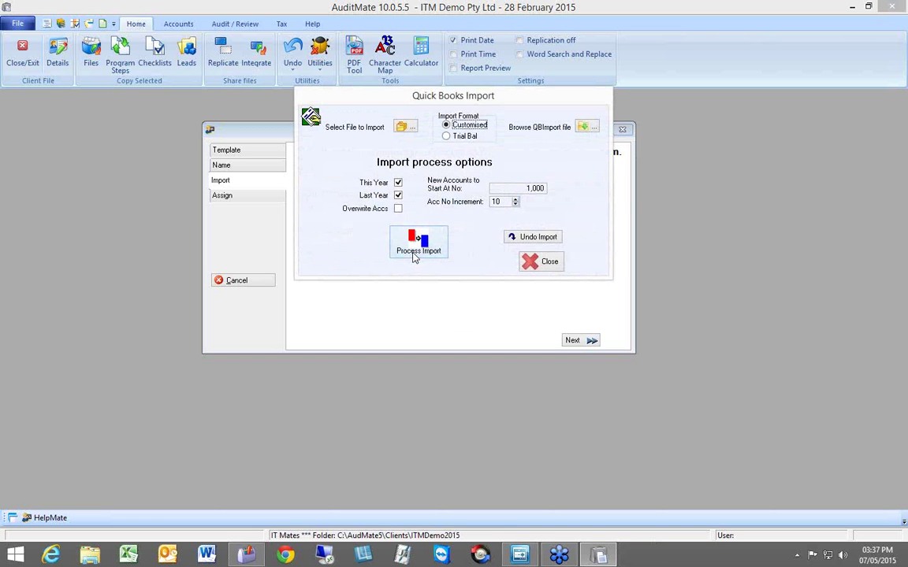
pyautogui.click(405, 127)
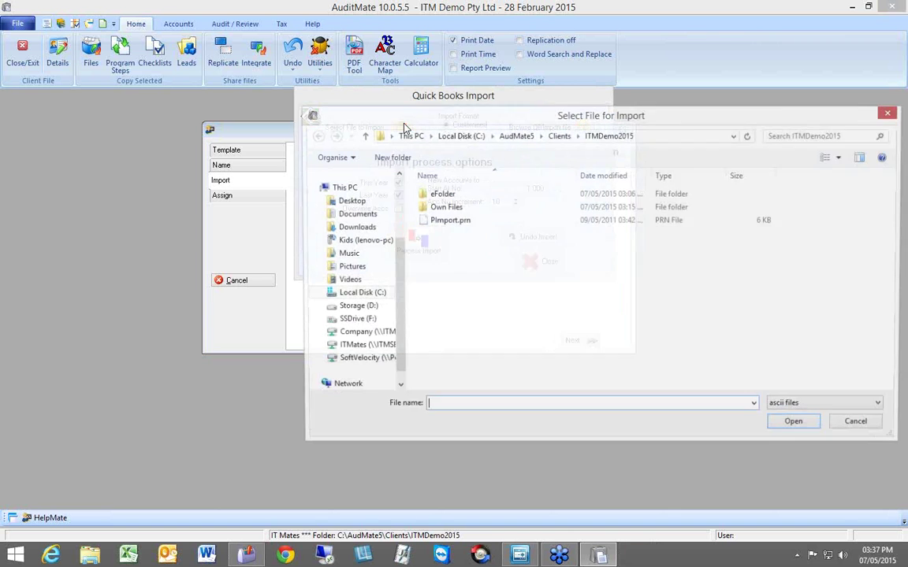
pyautogui.click(554, 137)
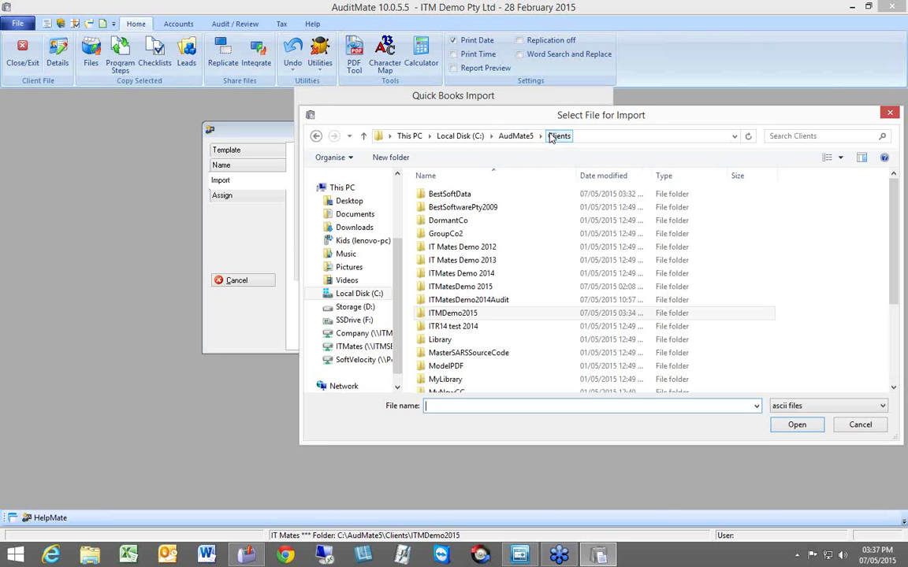
pyautogui.doubleClick(448, 194)
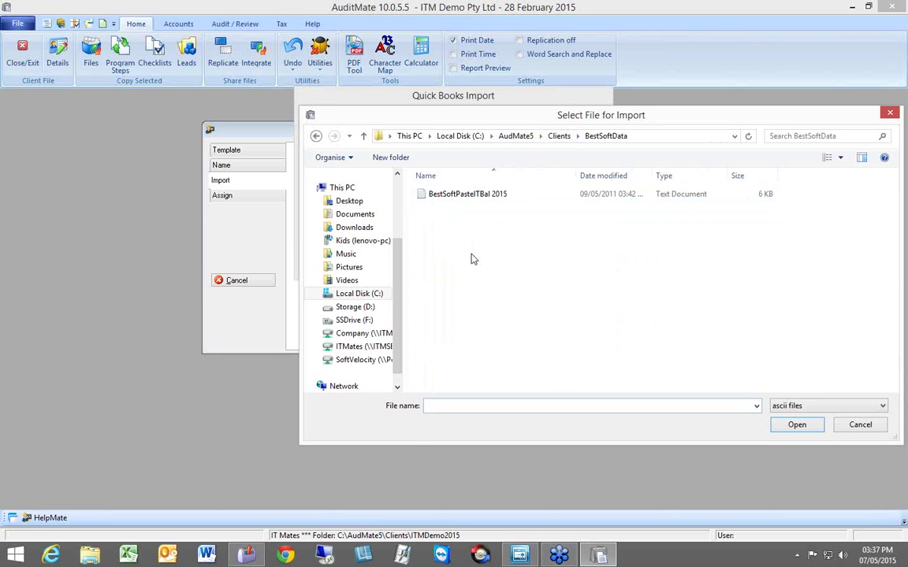
pyautogui.click(889, 115)
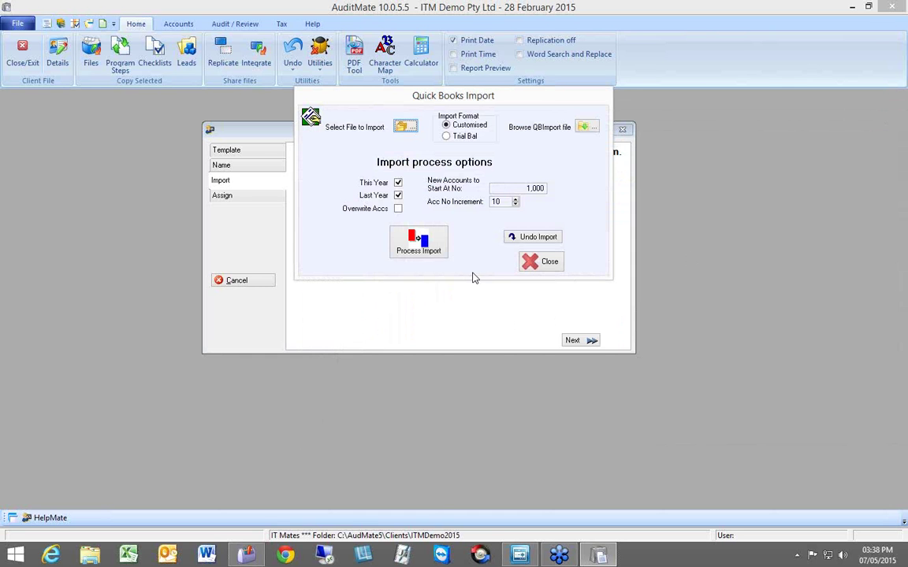
pyautogui.click(549, 263)
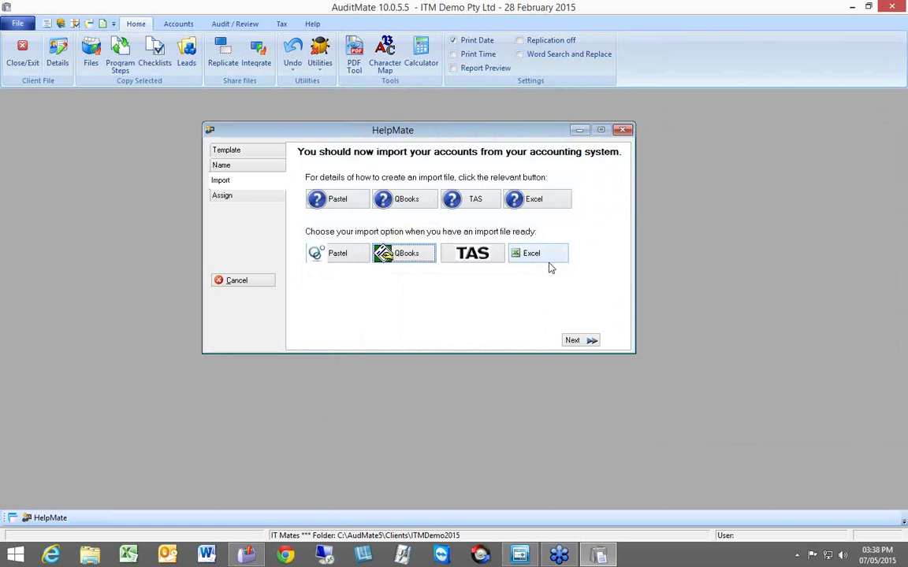
# - Check the balances in the accounts list, close it, and advance HelpMate past lead assignment to Group & Reporting
pyautogui.click(61, 24)
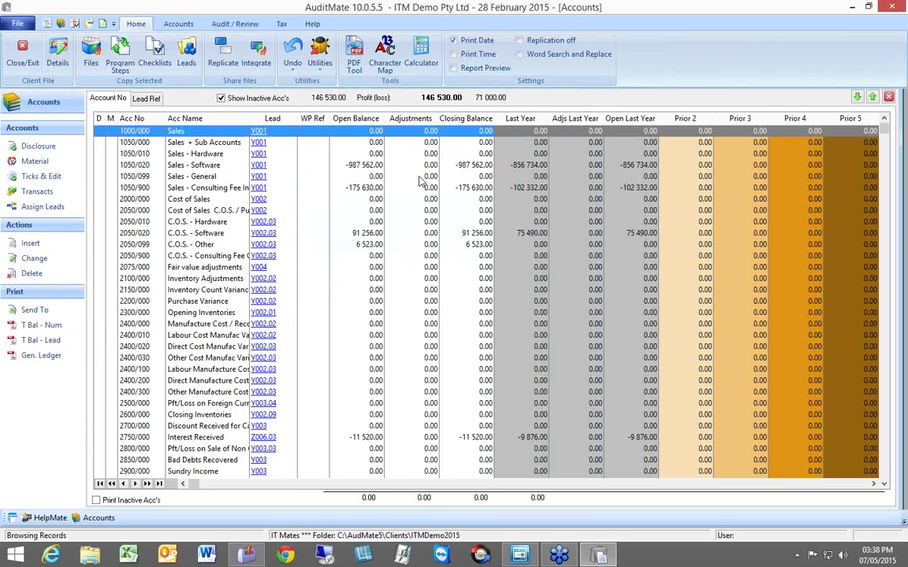
pyautogui.click(889, 97)
pyautogui.click(584, 342)
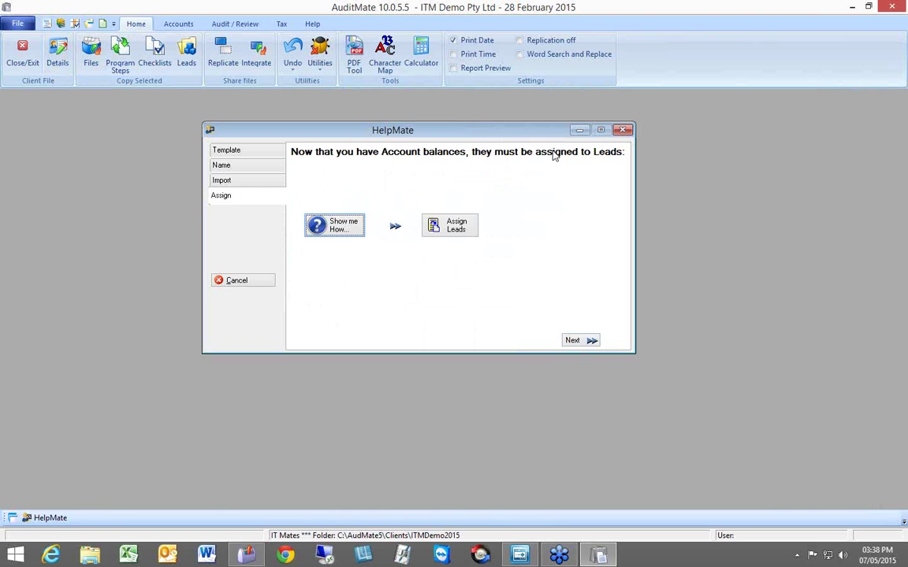
pyautogui.click(585, 345)
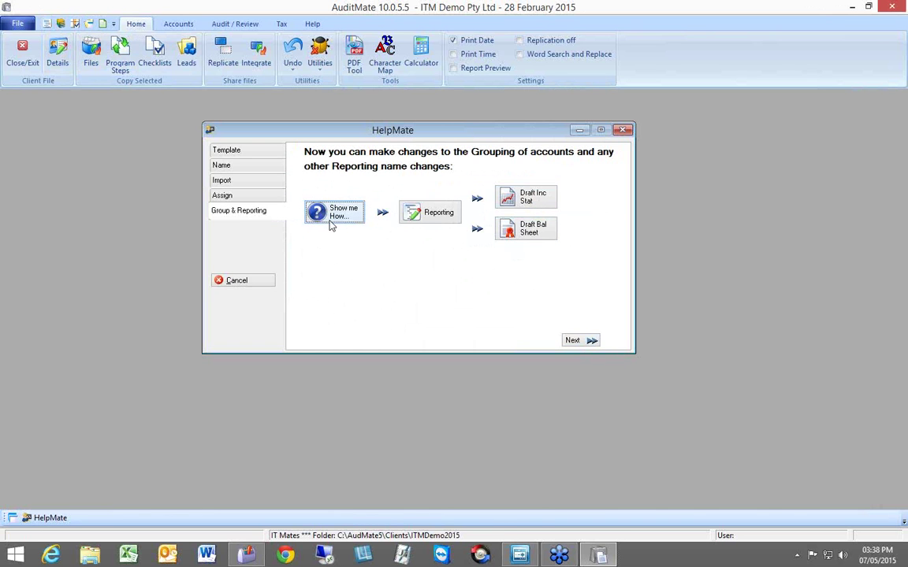
# - View the available draft statement options, and generate the draft income statement with working paper reference ZC210
pyautogui.click(167, 24)
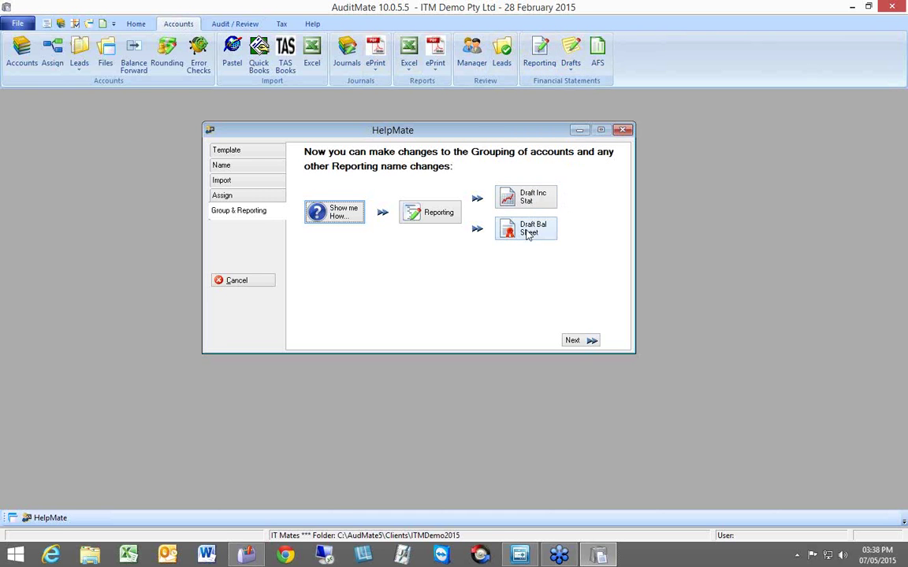
pyautogui.click(573, 73)
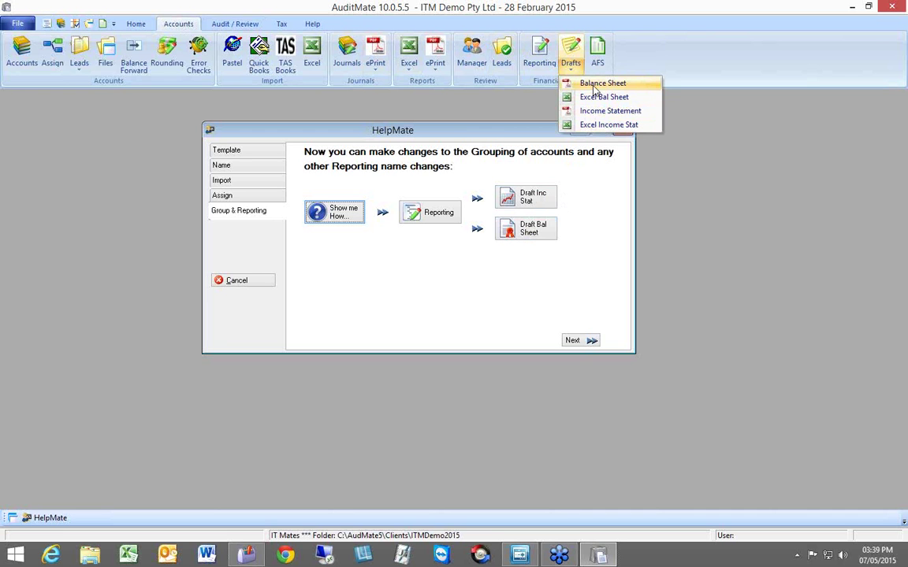
pyautogui.click(529, 202)
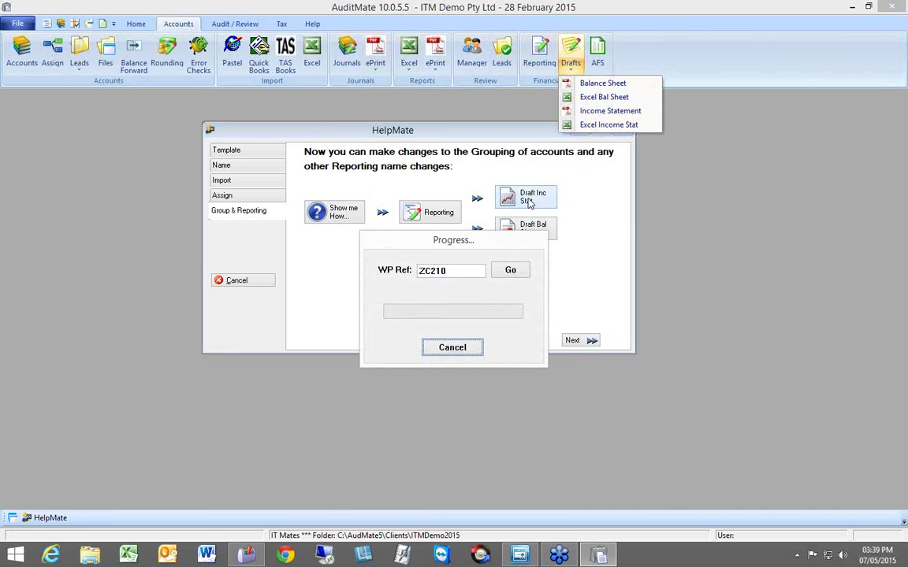
pyautogui.click(510, 271)
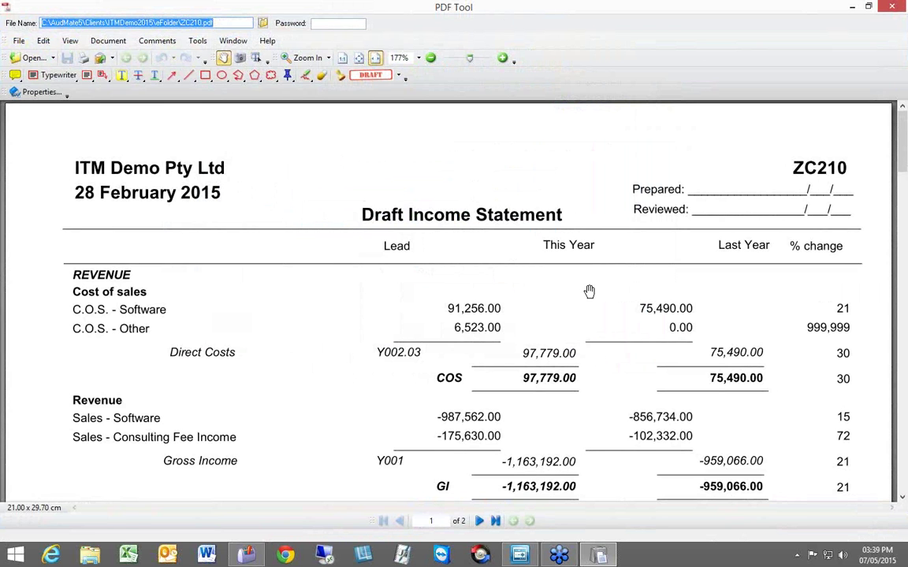
# - Review both pages of the draft income statement, close it, and check the profit figures in the accounts list
pyautogui.scroll(-3, 592, 403)
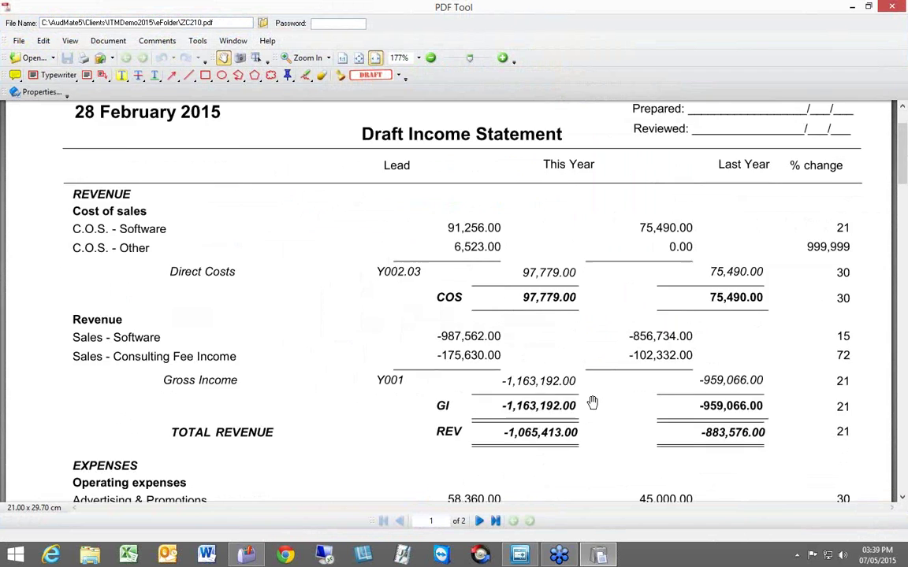
pyautogui.scroll(-5, 593, 403)
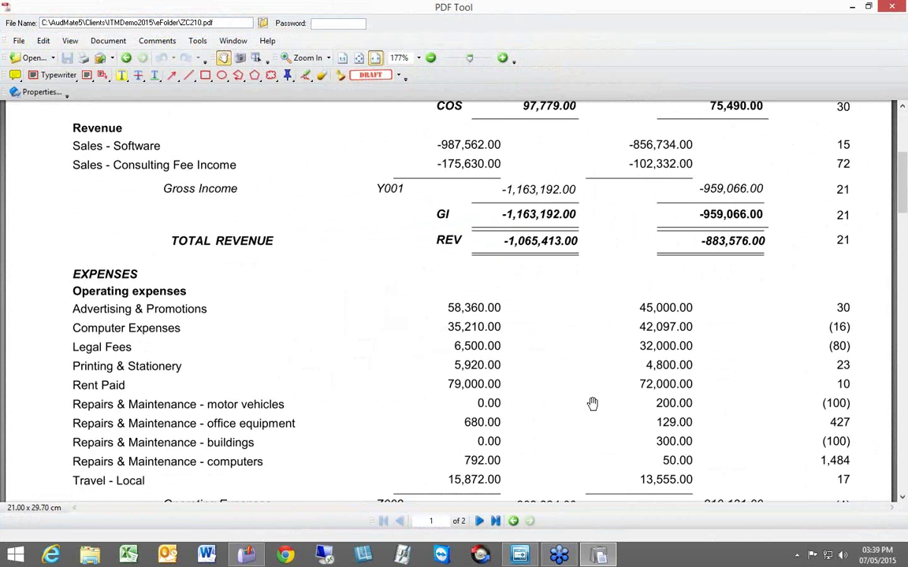
pyautogui.scroll(-1, 593, 403)
pyautogui.click(495, 521)
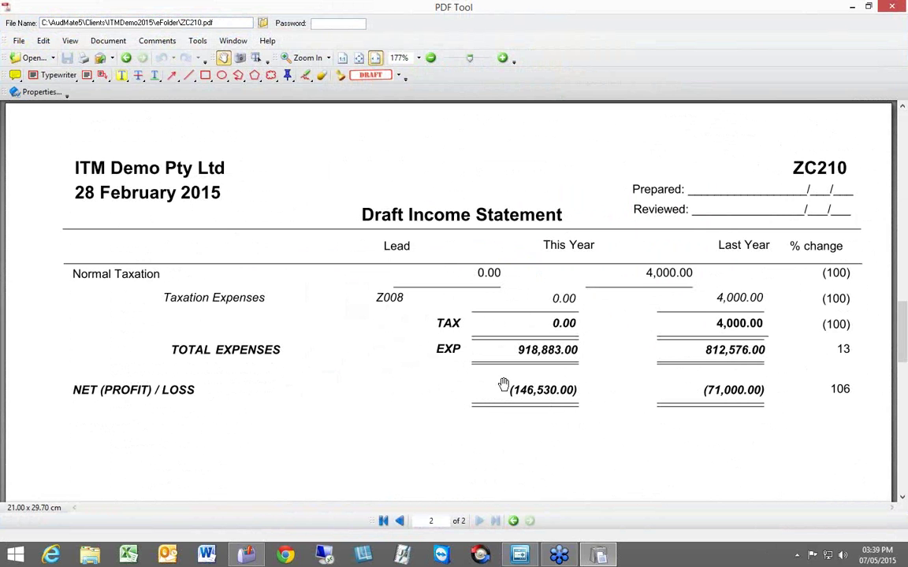
pyautogui.scroll(5, 503, 384)
pyautogui.scroll(5, 503, 384)
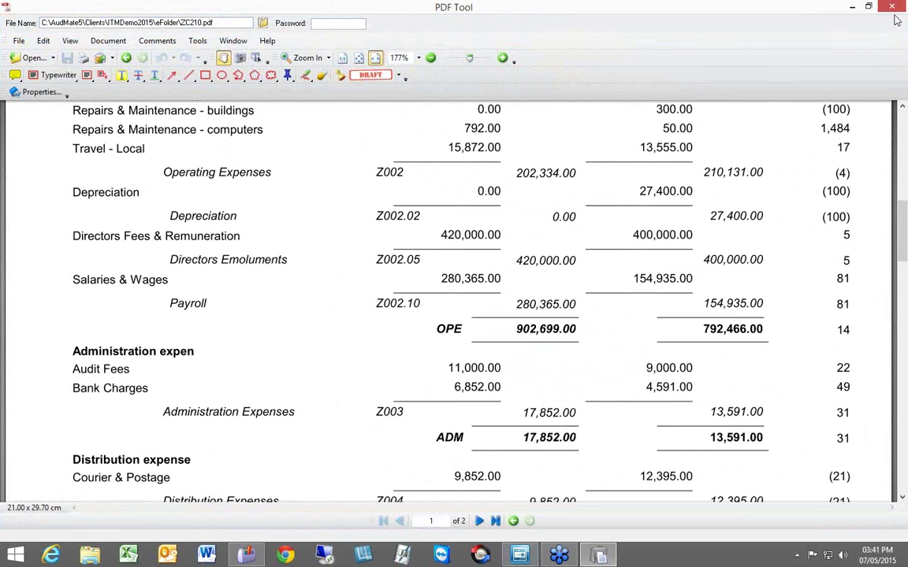
pyautogui.hotkey('alt', 'F4')
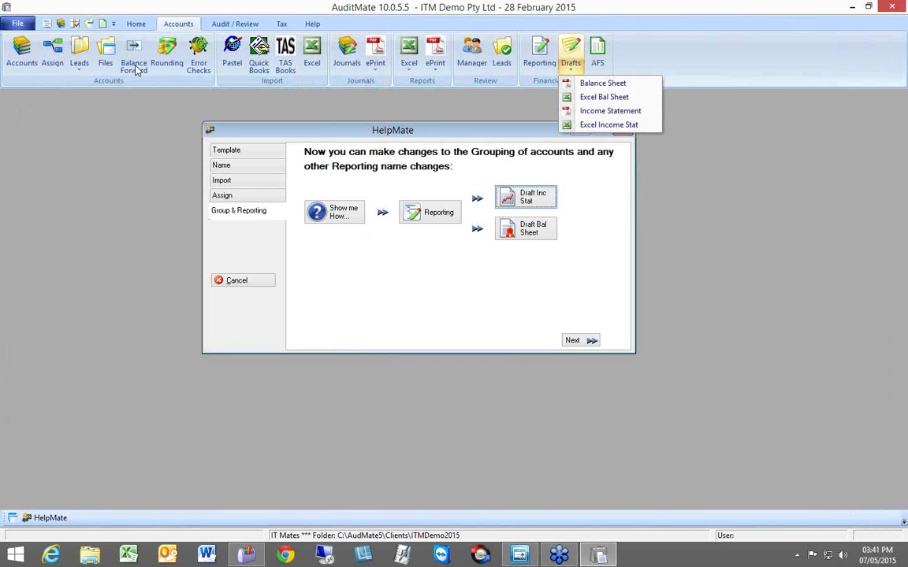
pyautogui.click(57, 25)
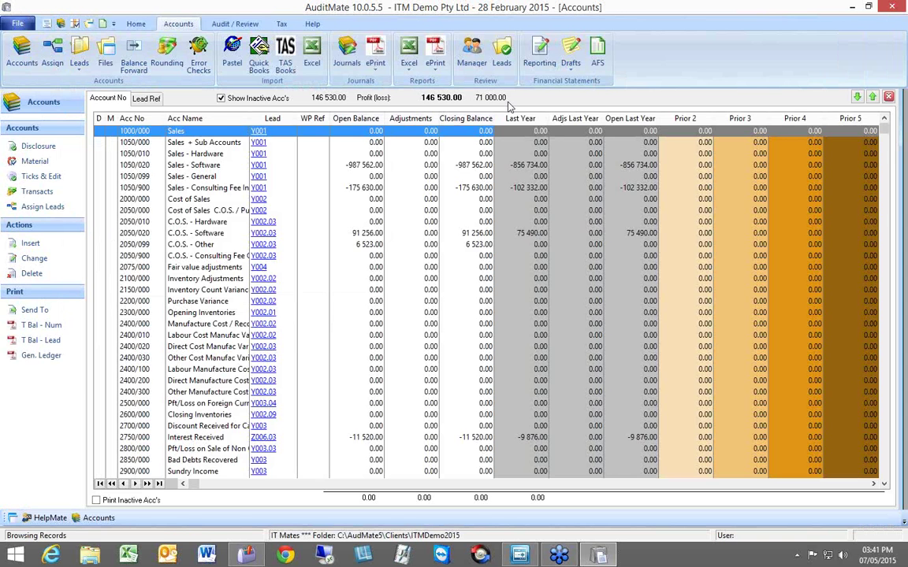
pyautogui.press('Escape')
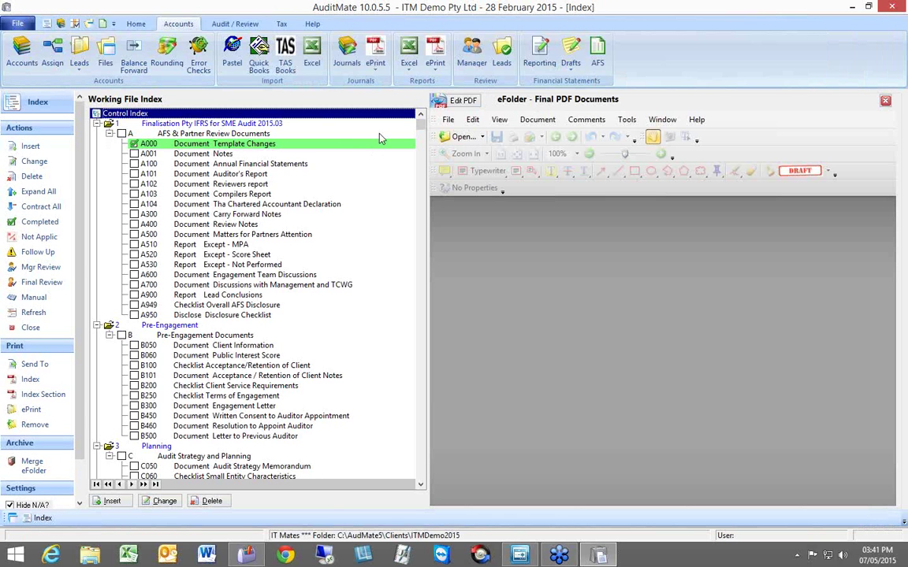
# - Open HelpMate over the working file index and advance it to the Group & Reporting stage
pyautogui.click(312, 23)
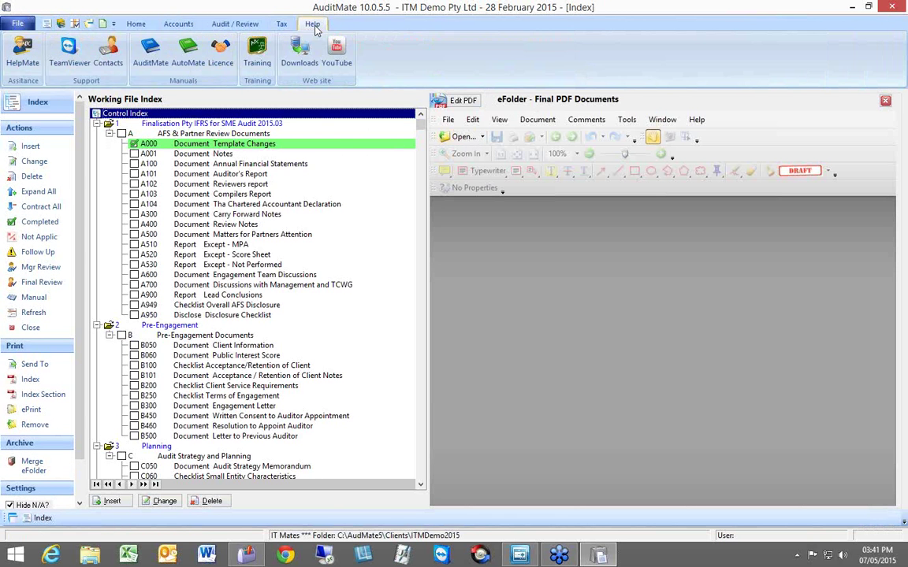
pyautogui.click(27, 62)
pyautogui.click(609, 402)
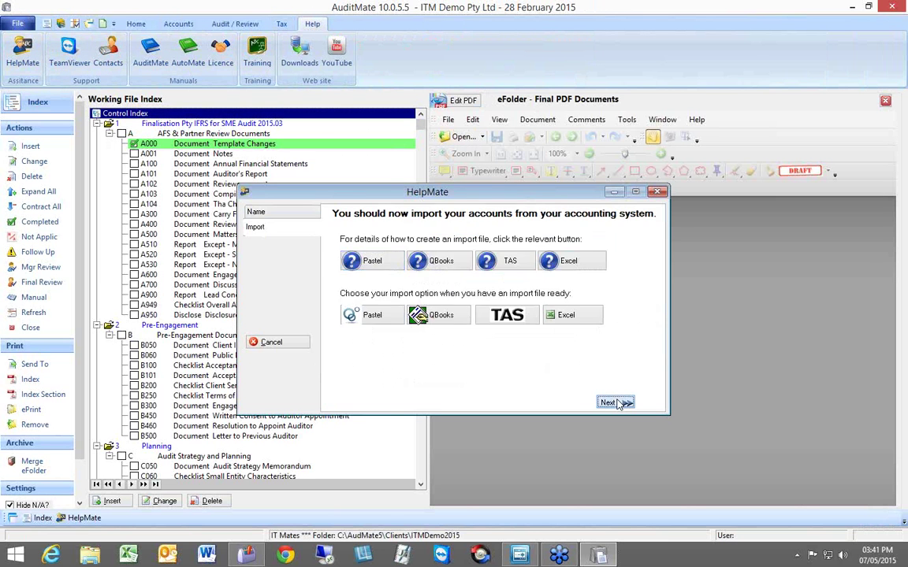
pyautogui.click(614, 403)
pyautogui.click(619, 404)
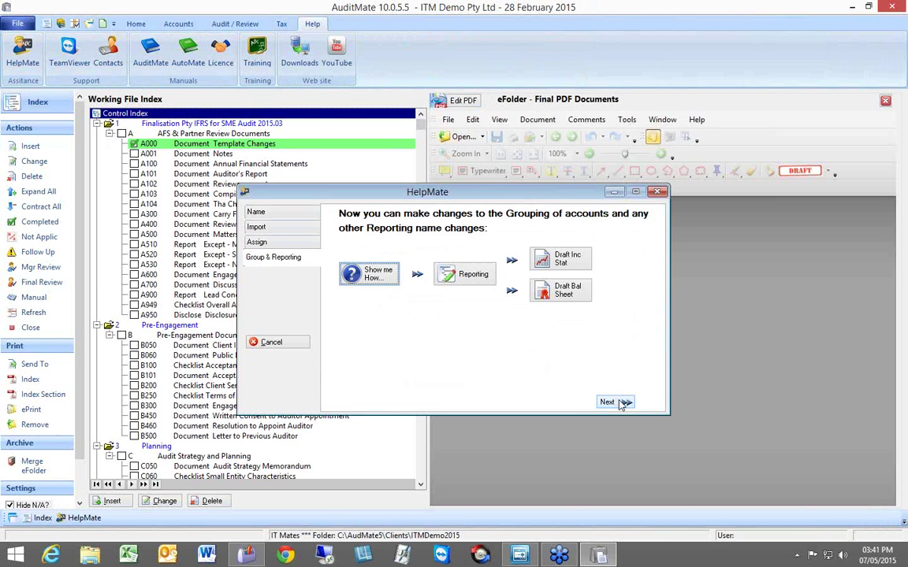
# - Generate the draft income statement again as ZC210 and review both its pages in the eFolder viewer
pyautogui.click(560, 264)
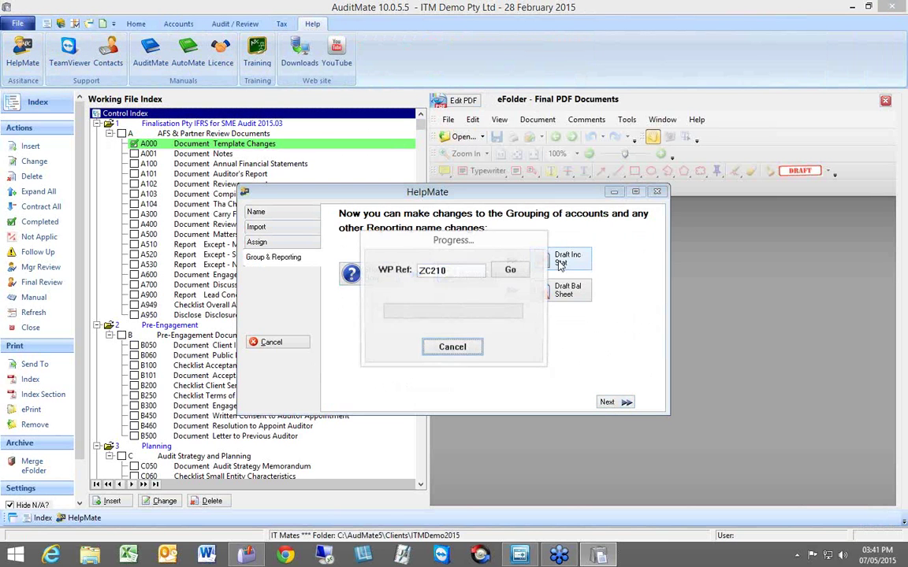
pyautogui.click(509, 271)
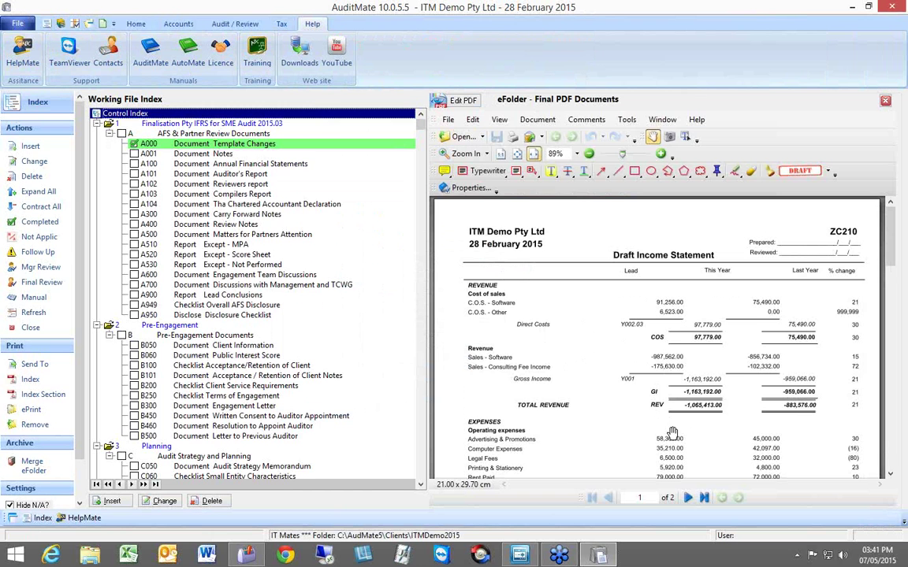
pyautogui.scroll(-1, 672, 434)
pyautogui.scroll(-7, 672, 434)
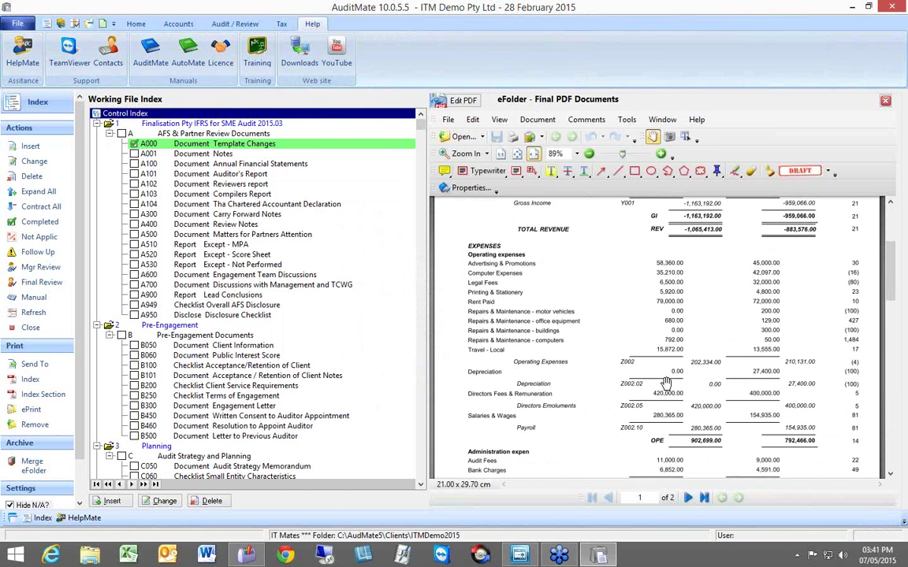
pyautogui.scroll(-2, 668, 288)
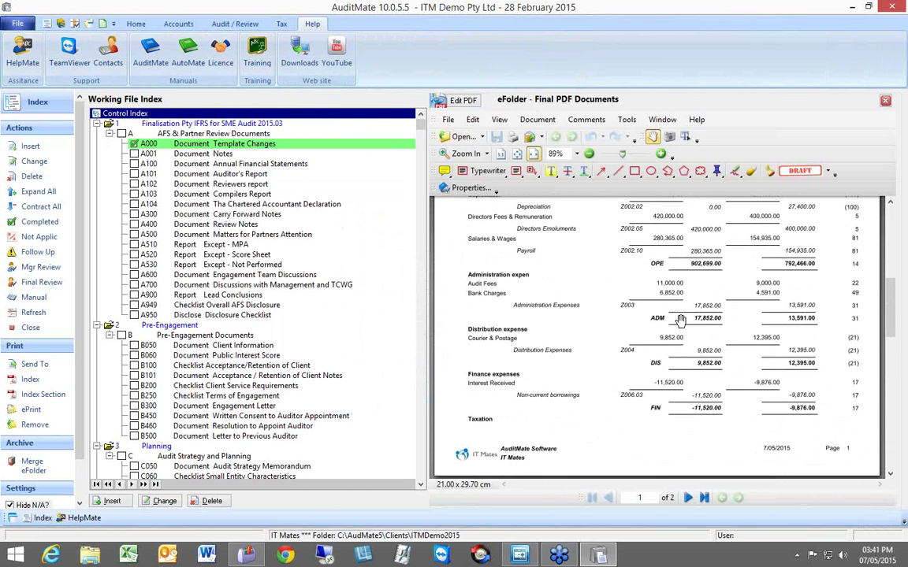
pyautogui.scroll(-2, 621, 453)
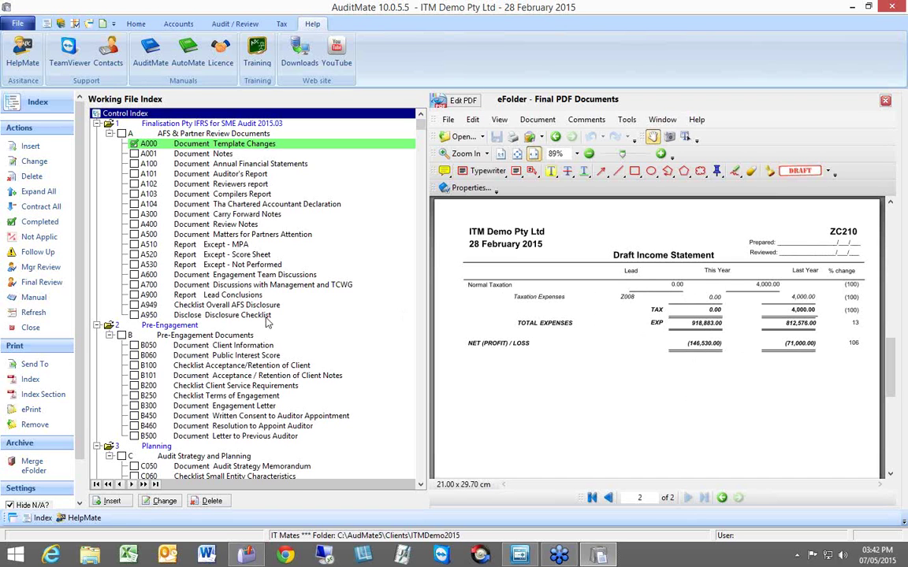
# - Open the U300 Tax Calculation document from section U of the index, maximize its sheet, and examine the net income before tax formula
pyautogui.click(215, 276)
pyautogui.press('u')
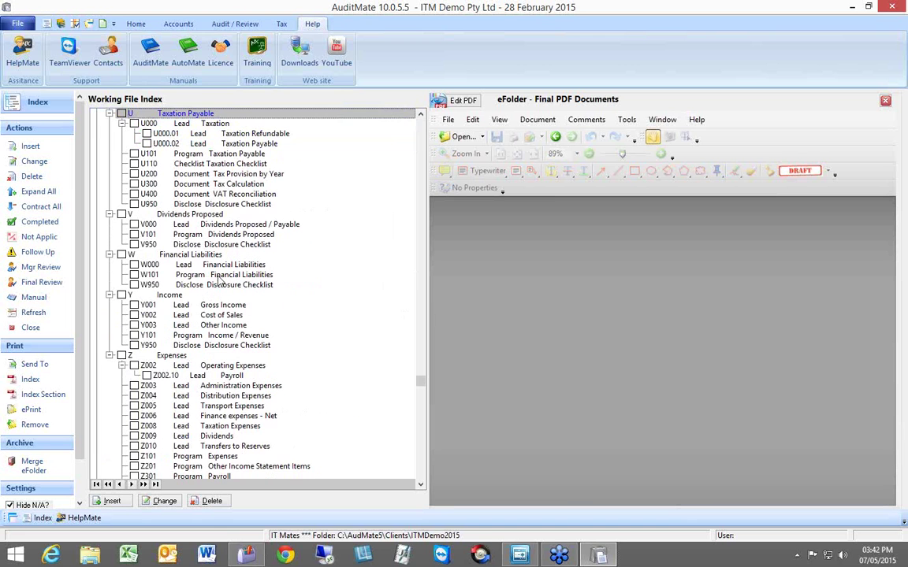
pyautogui.click(236, 185)
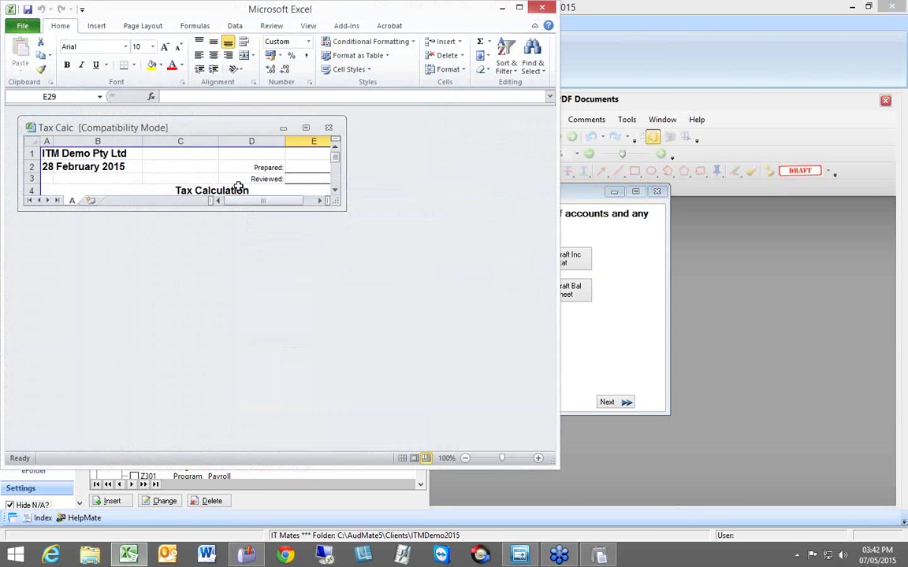
pyautogui.click(307, 128)
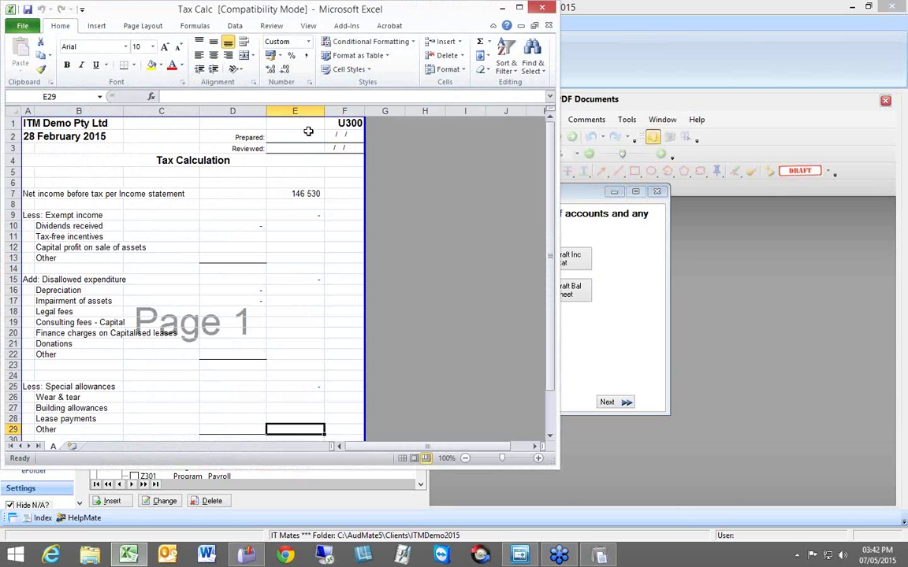
pyautogui.click(298, 194)
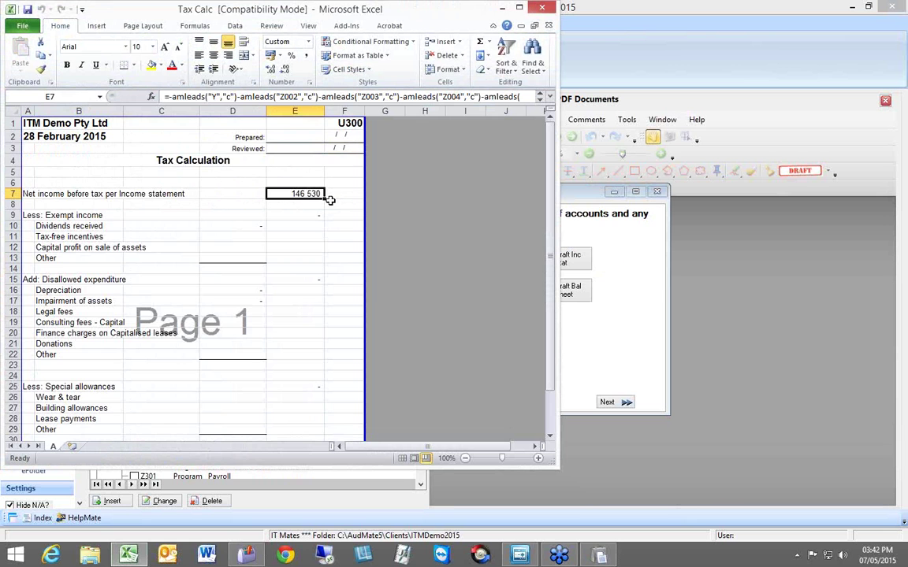
# - Try the Normal tax basis in the tax calculation, and switch it back to Small Bus 1 Apr 2014 to 31 Mar 2015
pyautogui.scroll(-4, 336, 231)
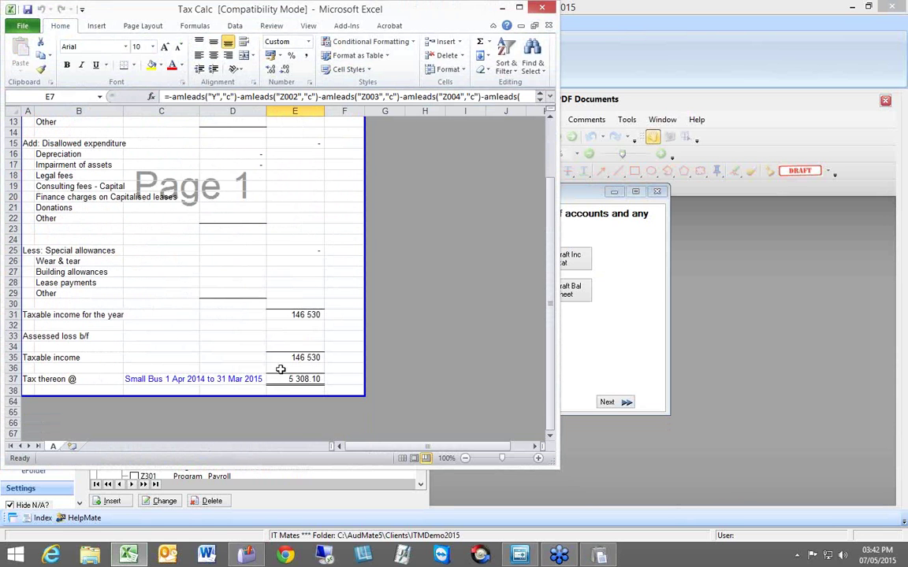
pyautogui.click(260, 379)
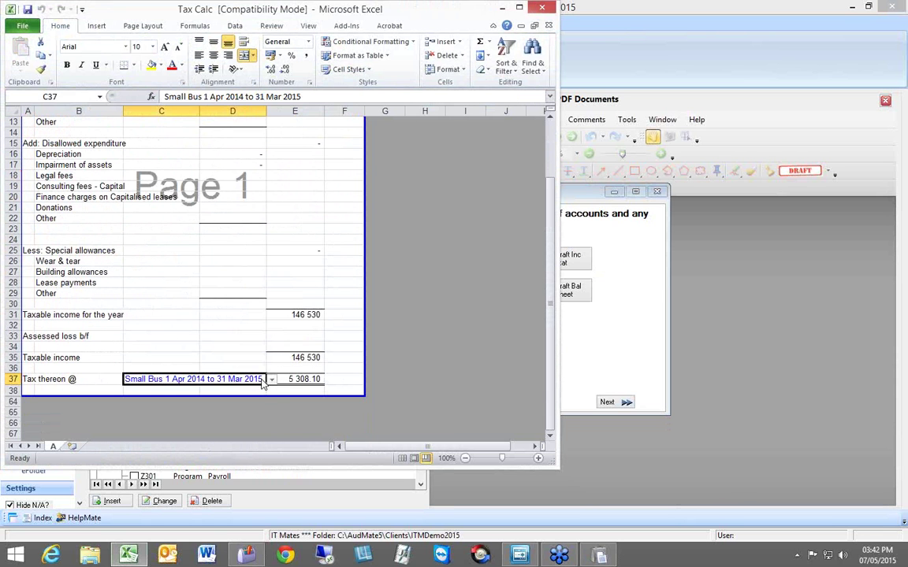
pyautogui.click(271, 379)
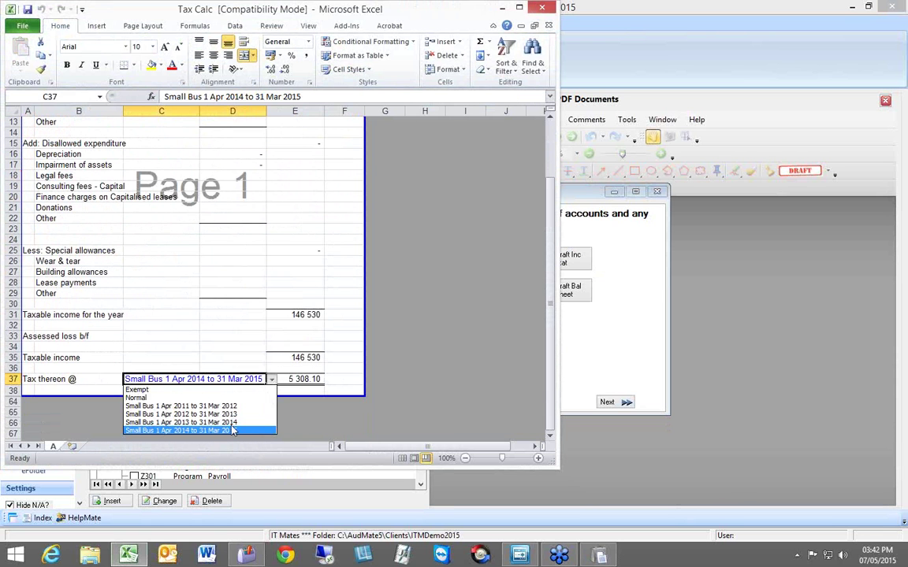
pyautogui.click(146, 398)
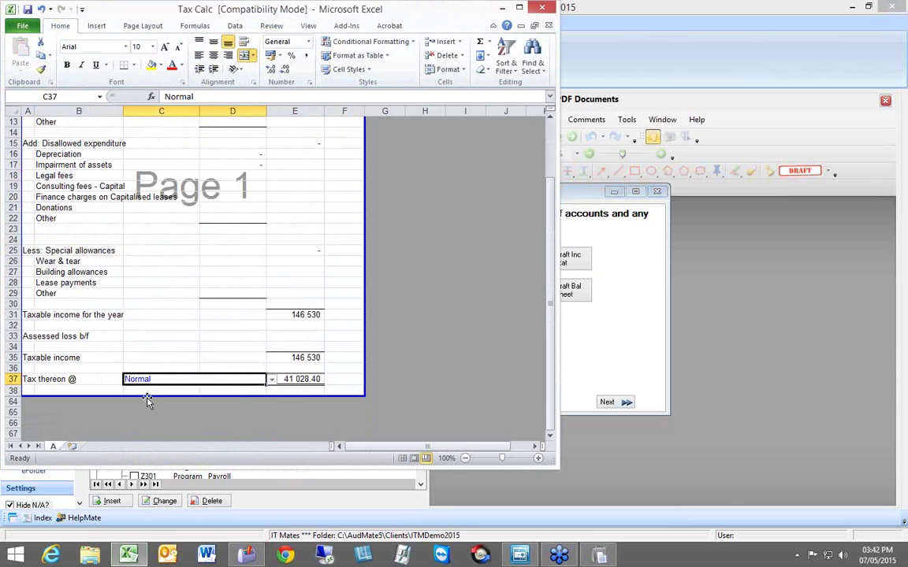
pyautogui.click(271, 380)
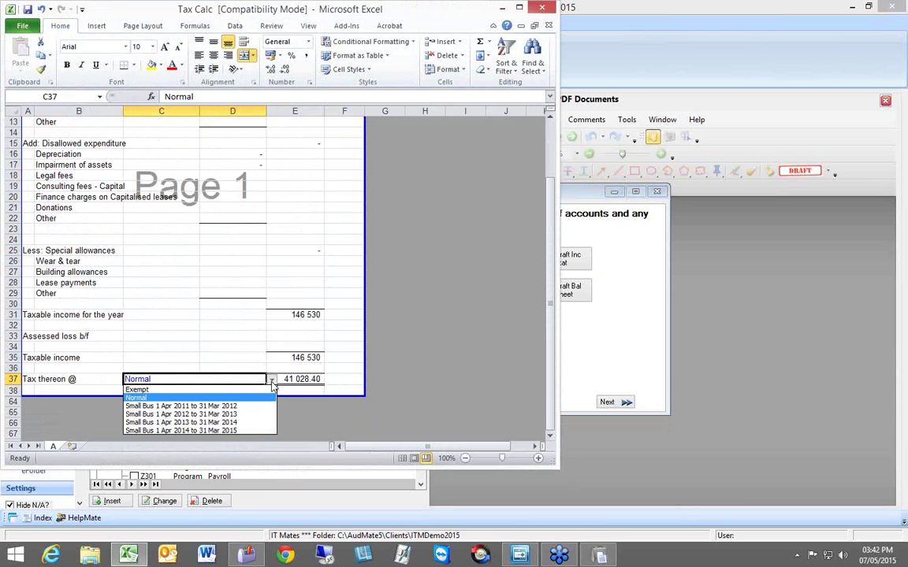
pyautogui.click(221, 431)
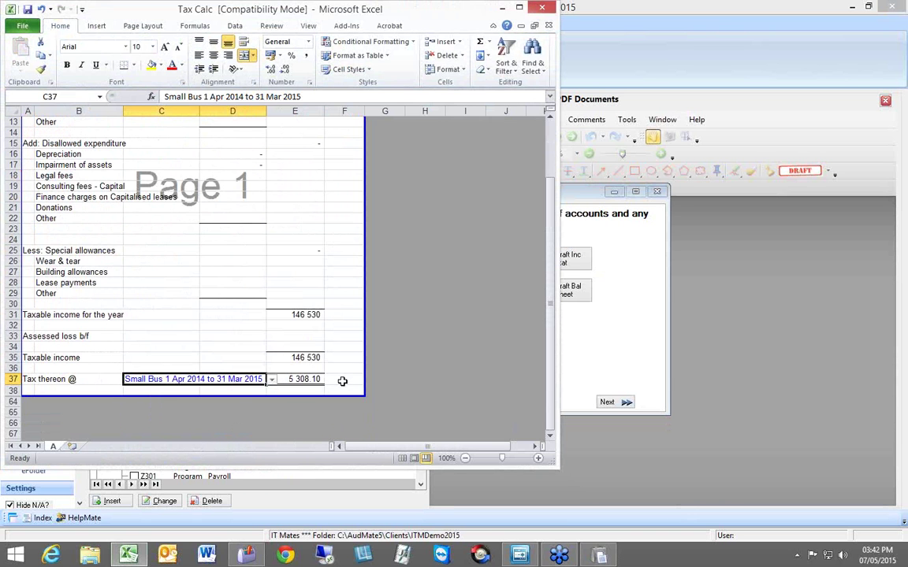
# - Review the tax calculation from net income before tax down to the tax amount, and minimize the workbook to return to AuditMate
pyautogui.scroll(4, 323, 338)
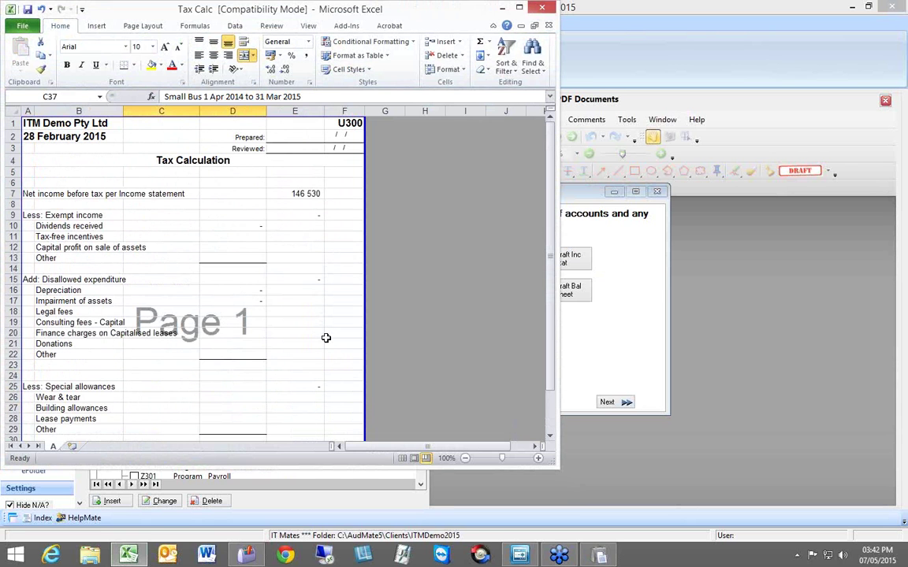
pyautogui.scroll(-2, 325, 338)
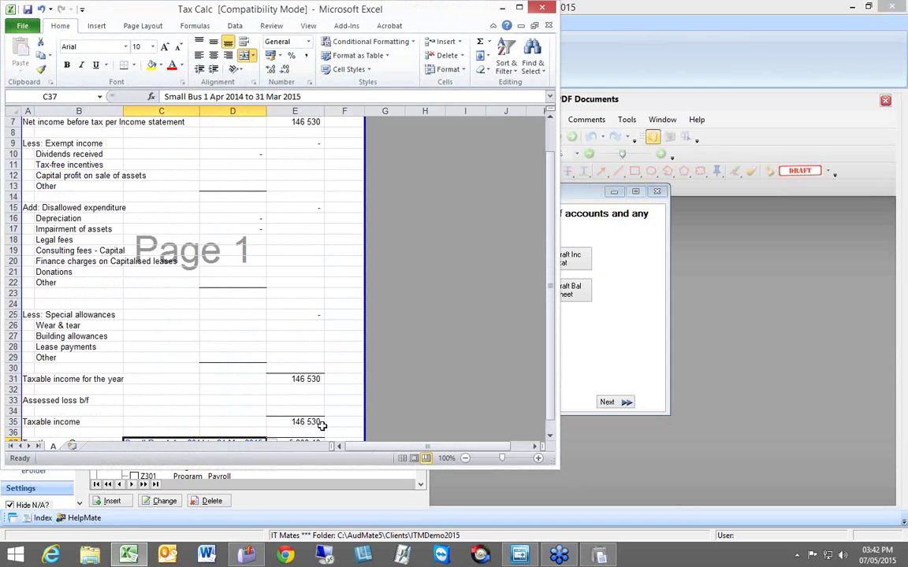
pyautogui.scroll(-4, 323, 426)
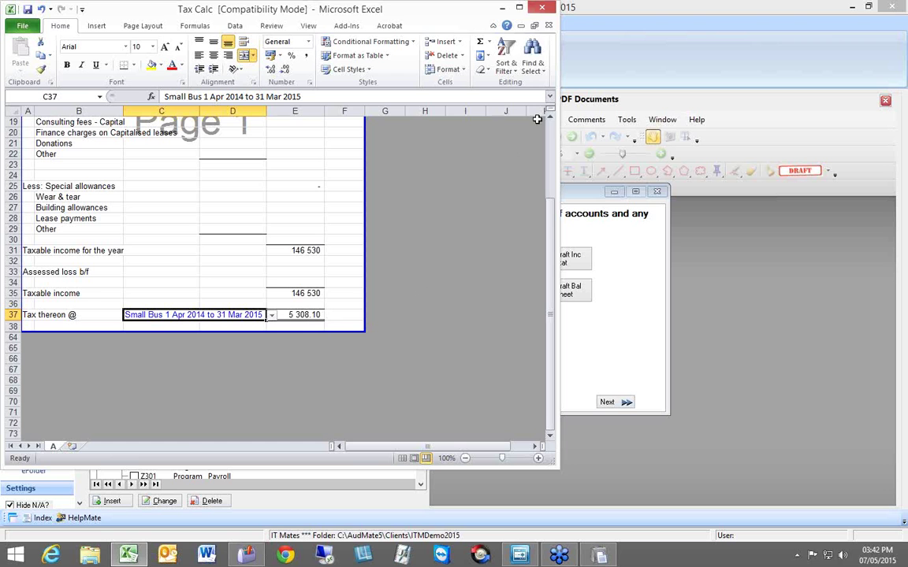
pyautogui.click(502, 8)
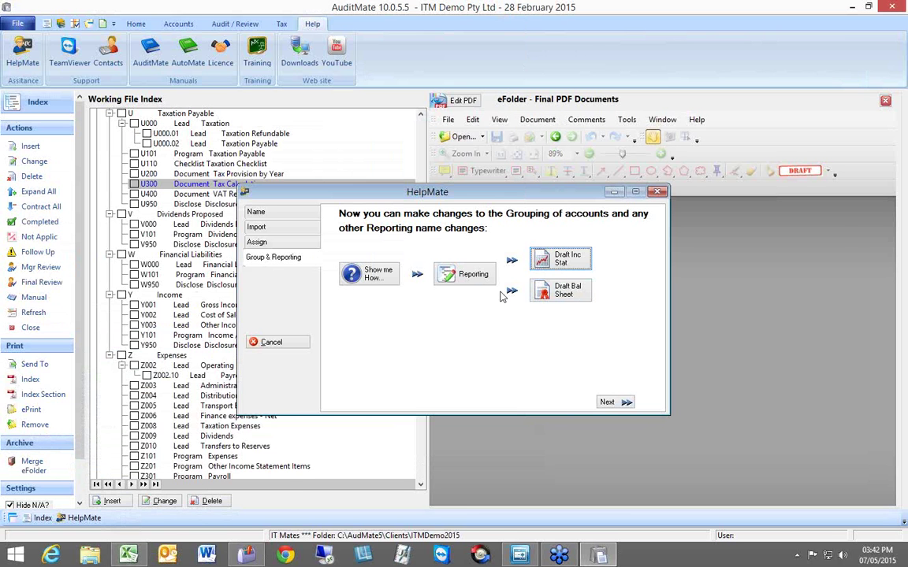
# - Open the client's journals and start a new journal record with the narration "Tax calculation"
pyautogui.click(165, 24)
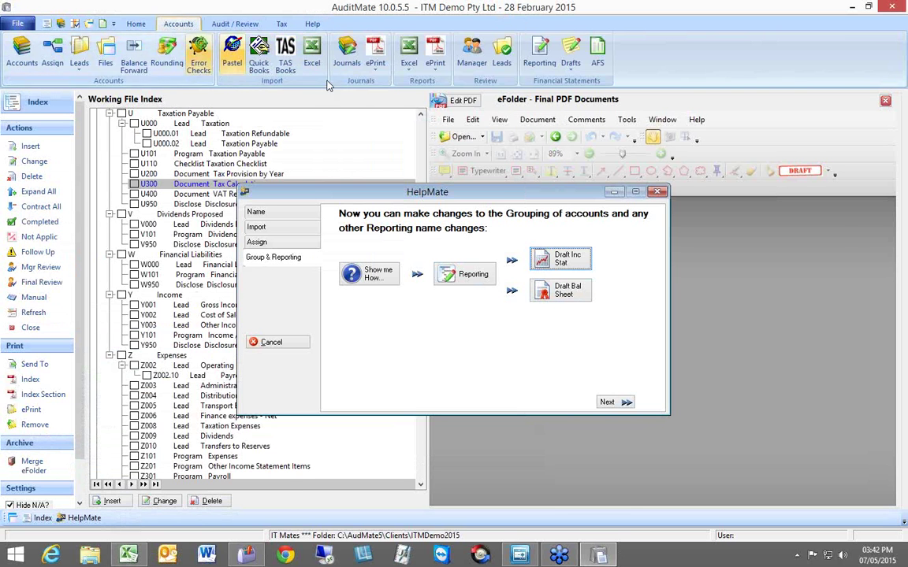
pyautogui.click(346, 54)
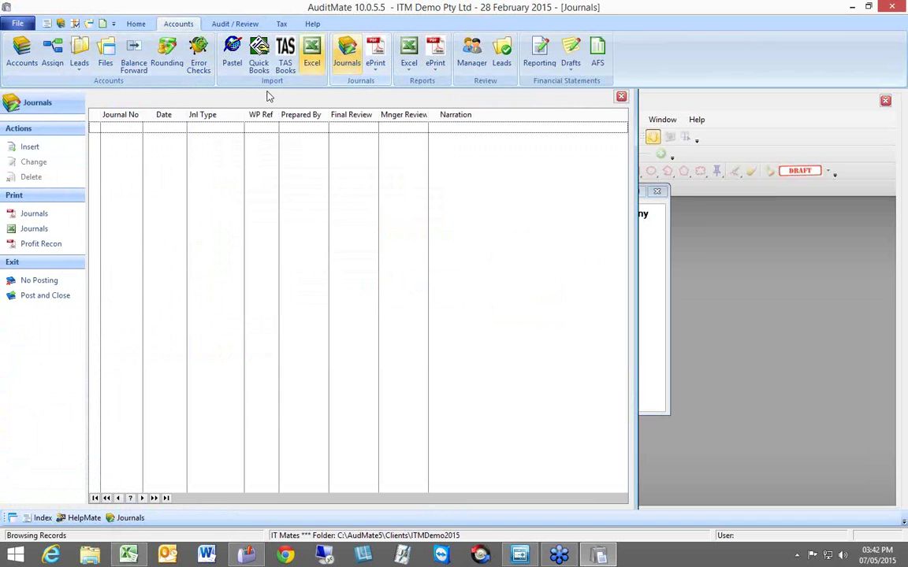
pyautogui.click(30, 147)
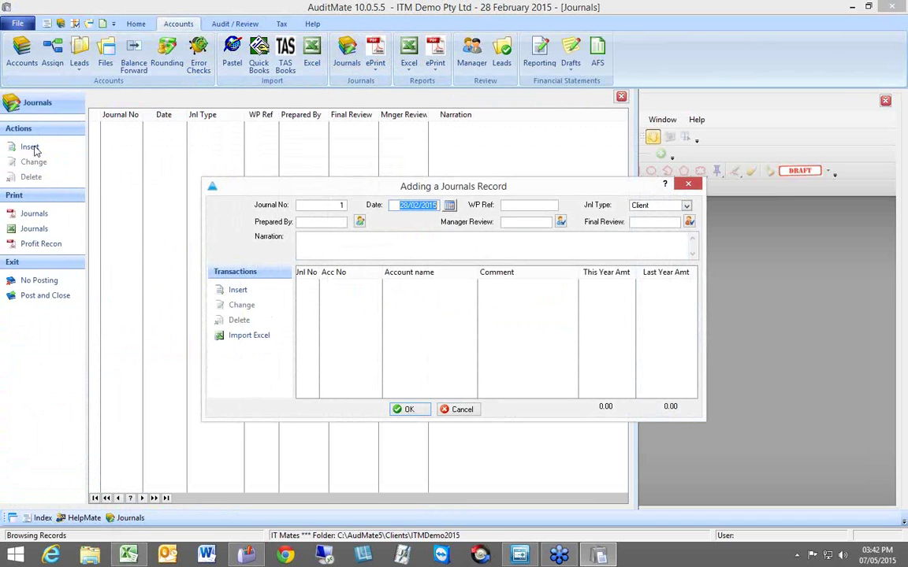
pyautogui.click(340, 239)
pyautogui.write('Ta')
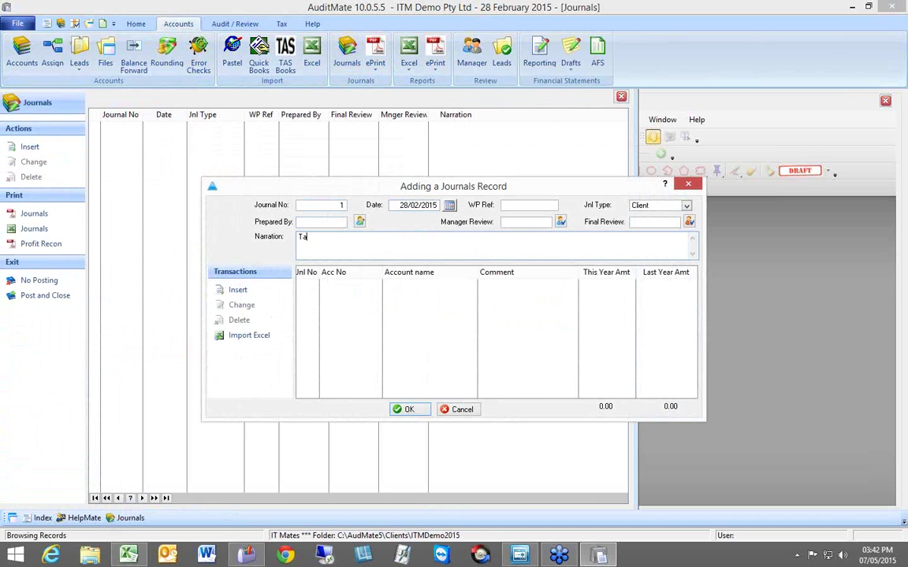
pyautogui.write('x calculation')
# - Add a transaction line to the journal and look up account 4800/000 Normal Taxation for it by account name
pyautogui.click(237, 290)
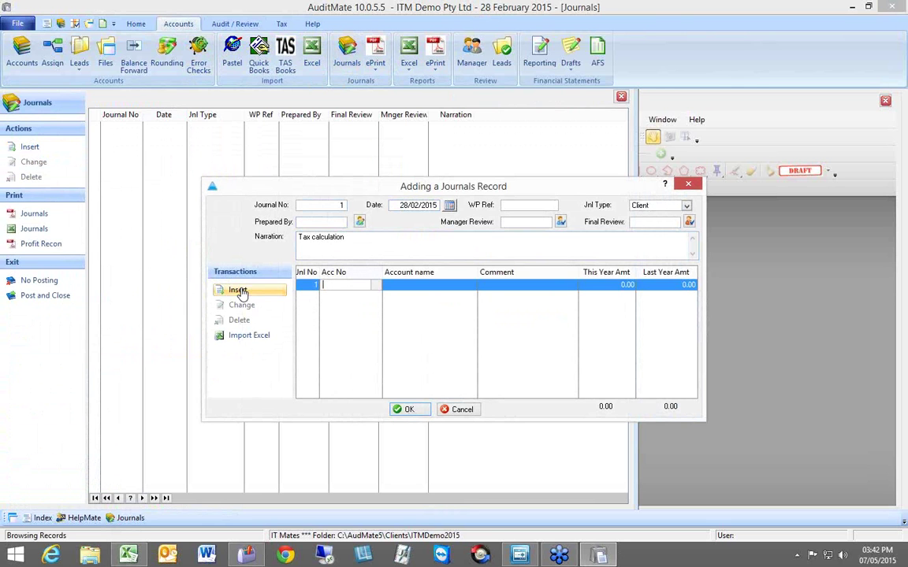
pyautogui.click(376, 285)
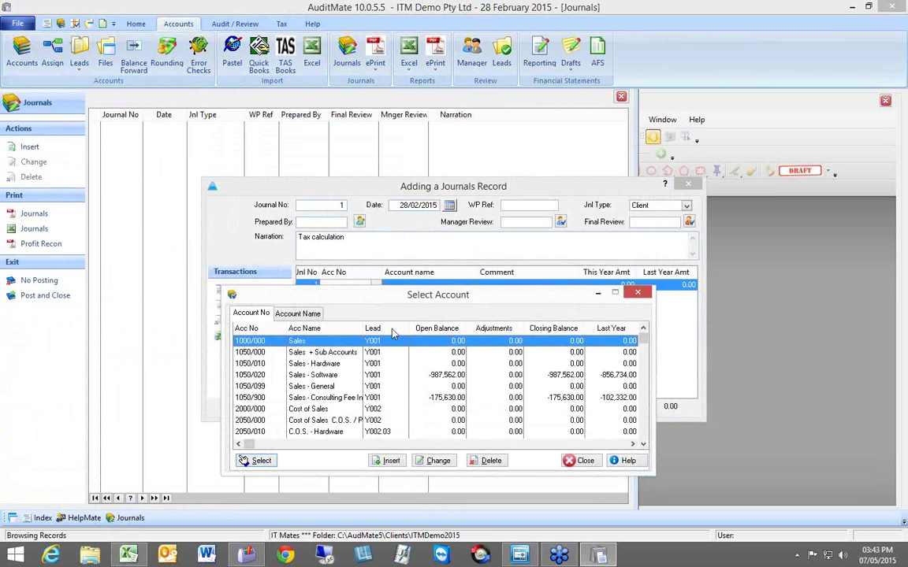
pyautogui.moveTo(390, 298); pyautogui.dragTo(378, 208)
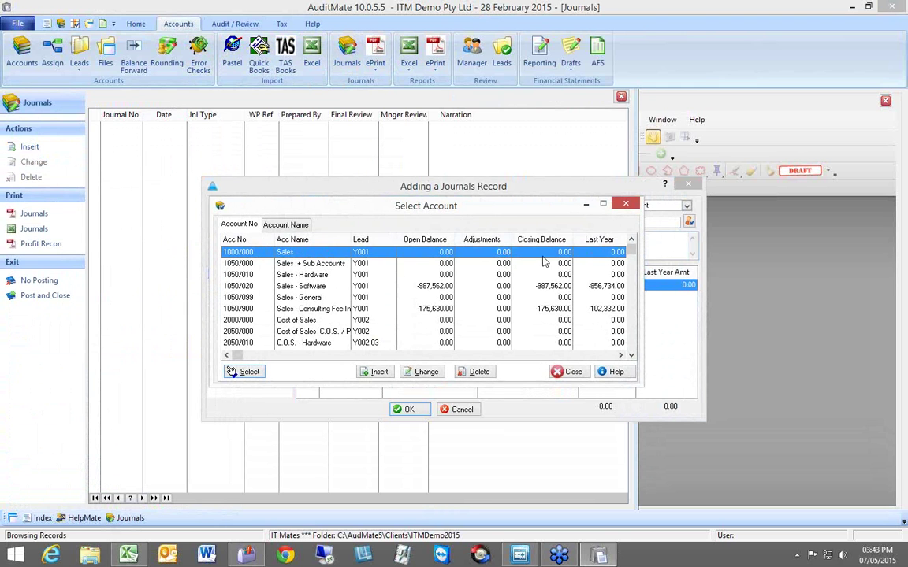
pyautogui.click(313, 240)
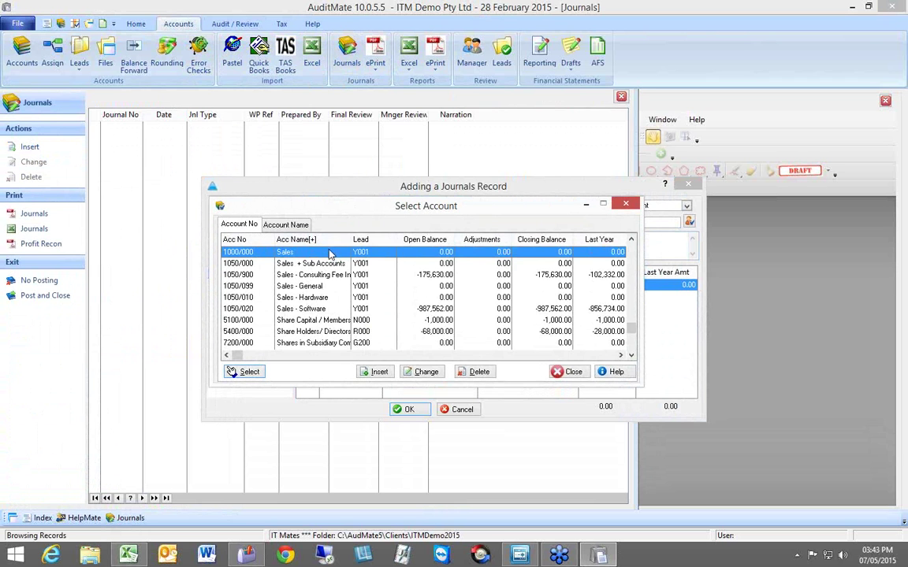
pyautogui.scroll(4, 321, 256)
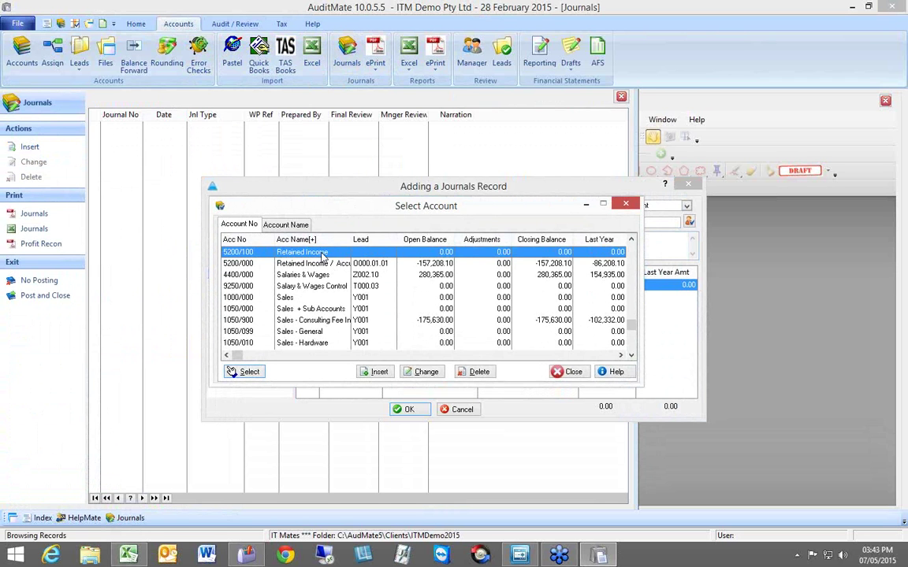
pyautogui.scroll(-20, 321, 256)
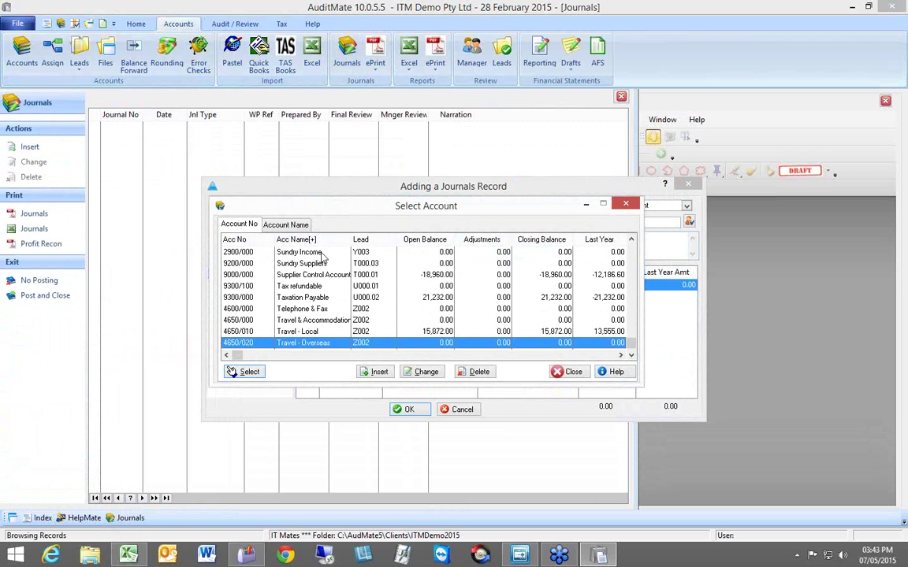
pyautogui.scroll(20, 321, 256)
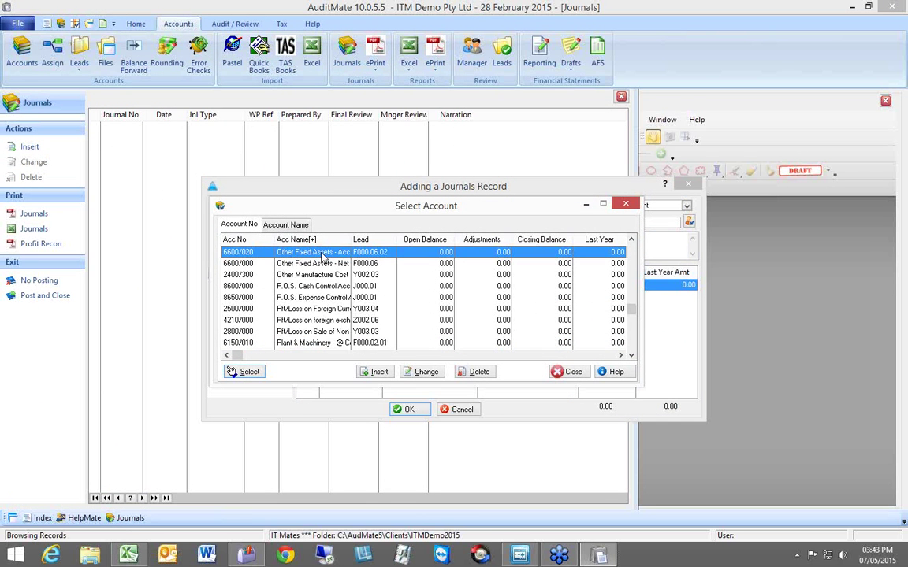
pyautogui.scroll(-3, 321, 256)
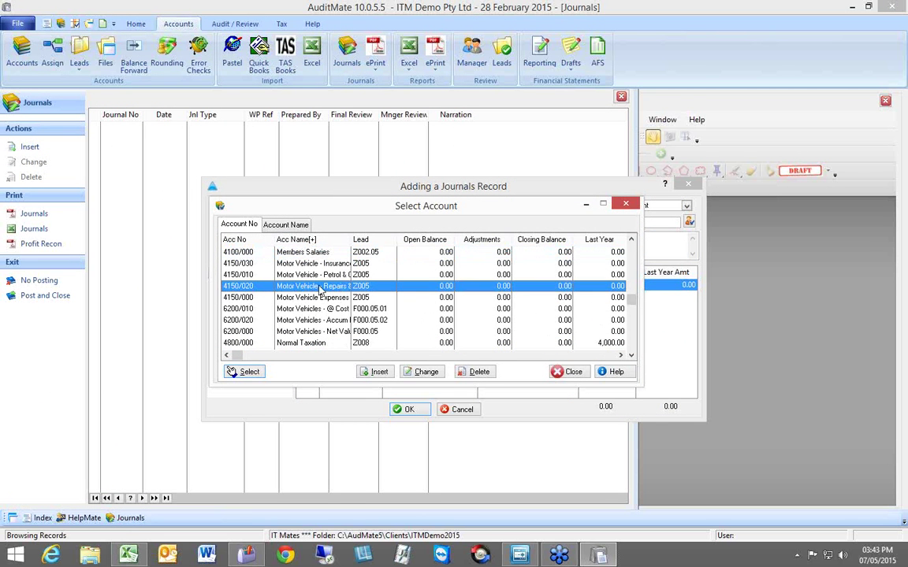
pyautogui.doubleClick(320, 344)
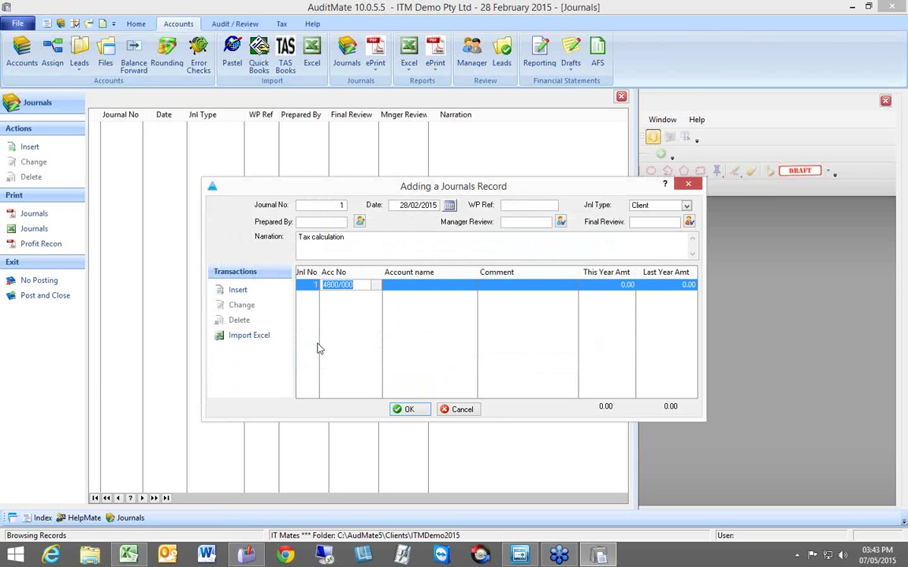
# - Enter 5308.10 as the this-year amount on the Normal Taxation line and save the line
pyautogui.press('Tab')
pyautogui.press('Tab')
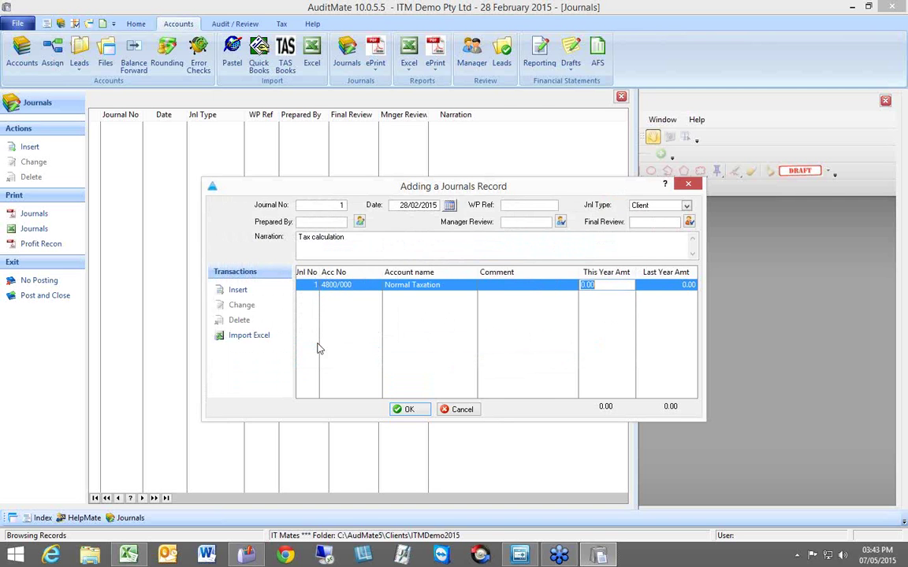
pyautogui.write('5308.10')
pyautogui.moveTo(143, 557)
pyautogui.moveTo(135, 516)
pyautogui.press('Tab')
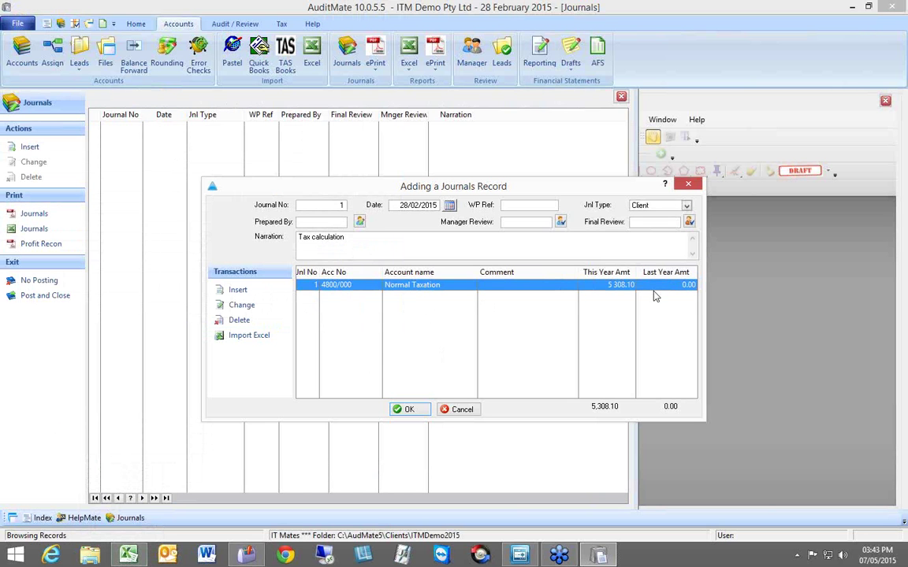
# - Add a balancing transaction line for account 9300/000 Taxation Payable and save the journal
pyautogui.click(240, 291)
pyautogui.click(373, 299)
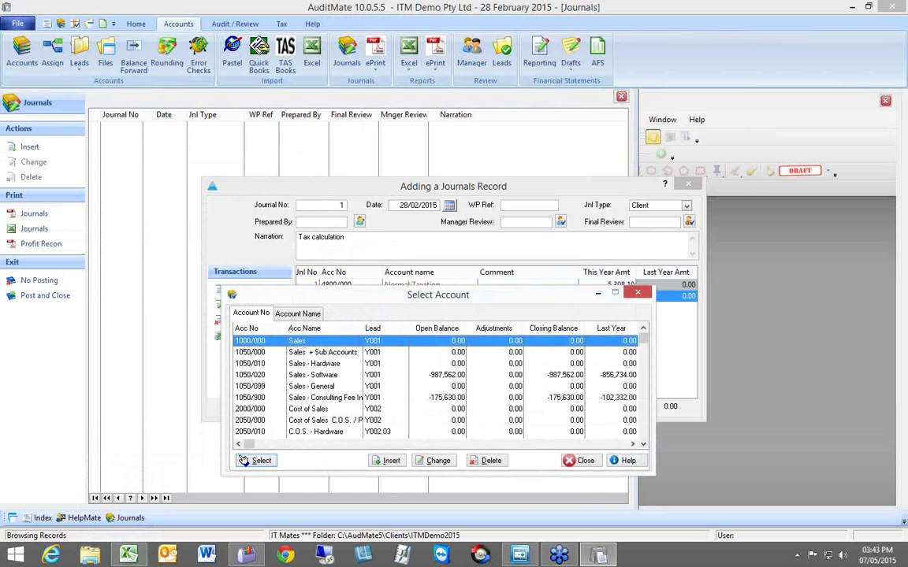
pyautogui.click(308, 328)
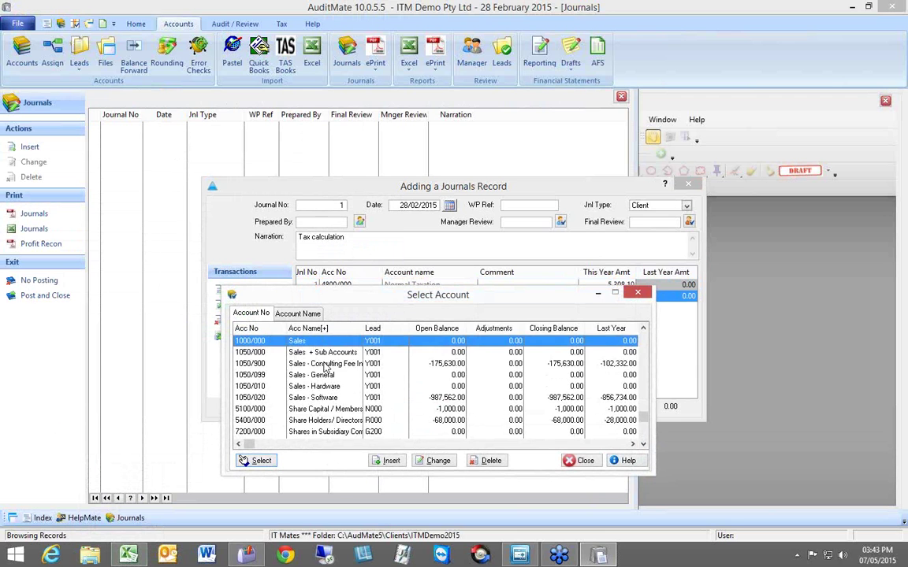
pyautogui.write('t')
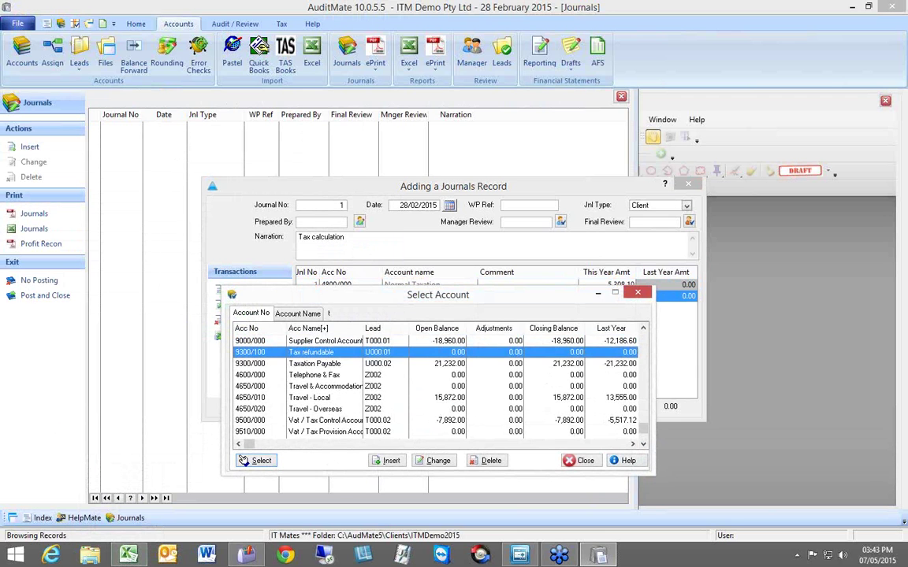
pyautogui.doubleClick(326, 366)
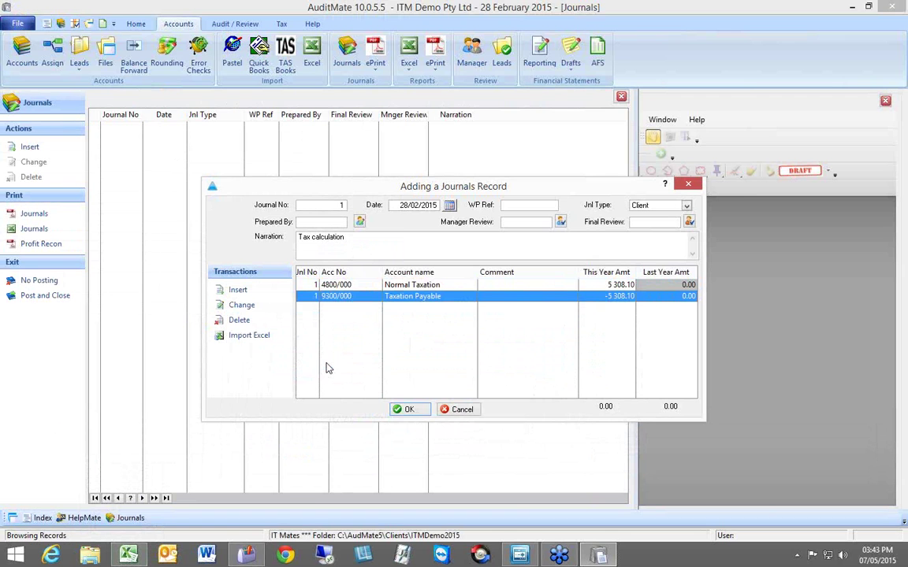
pyautogui.click(405, 410)
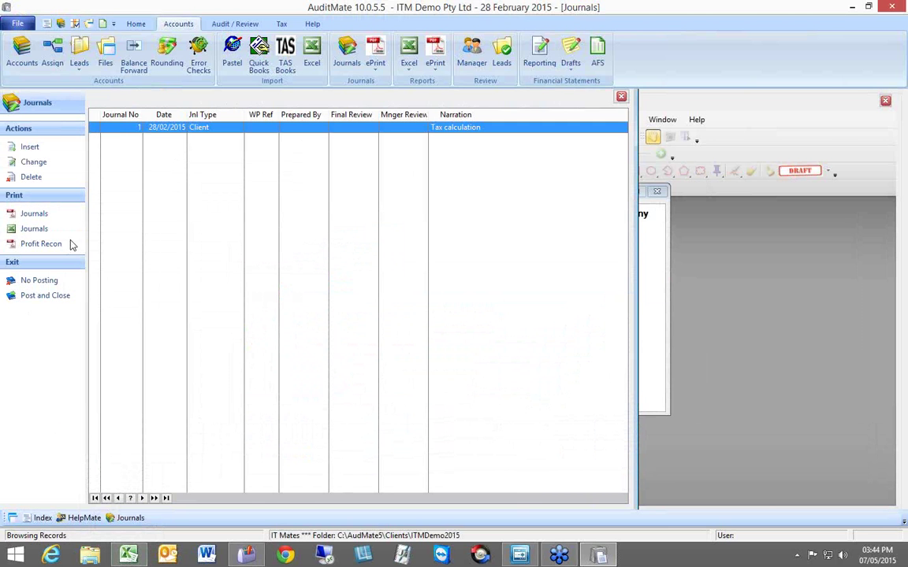
# - Check the profit in the accounts list before posting, close the list, and post the tax journal and close the journals
pyautogui.click(61, 23)
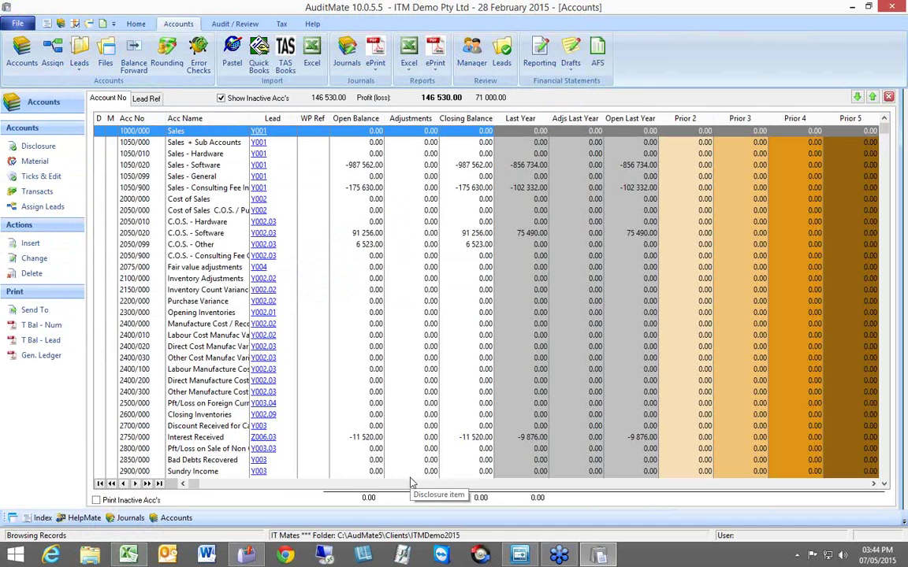
pyautogui.click(888, 97)
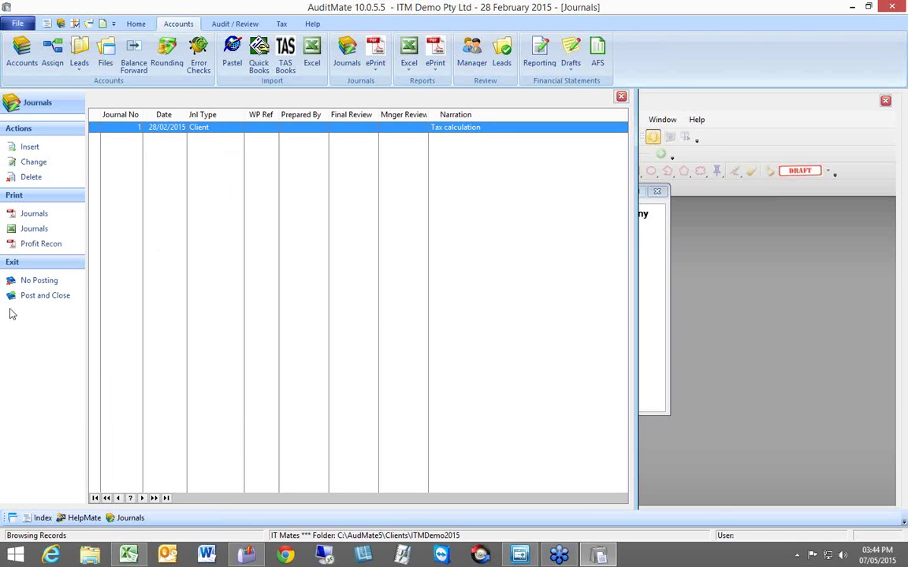
pyautogui.click(48, 296)
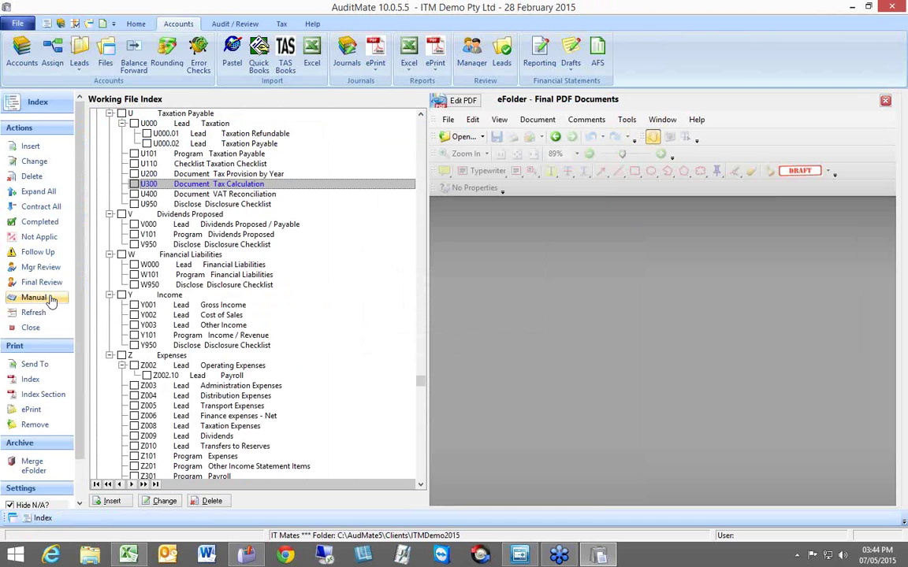
# - Reopen the accounts list and examine the profit figures and the adjustment on the Normal Taxation account
pyautogui.click(61, 23)
pyautogui.scroll(-7, 438, 223)
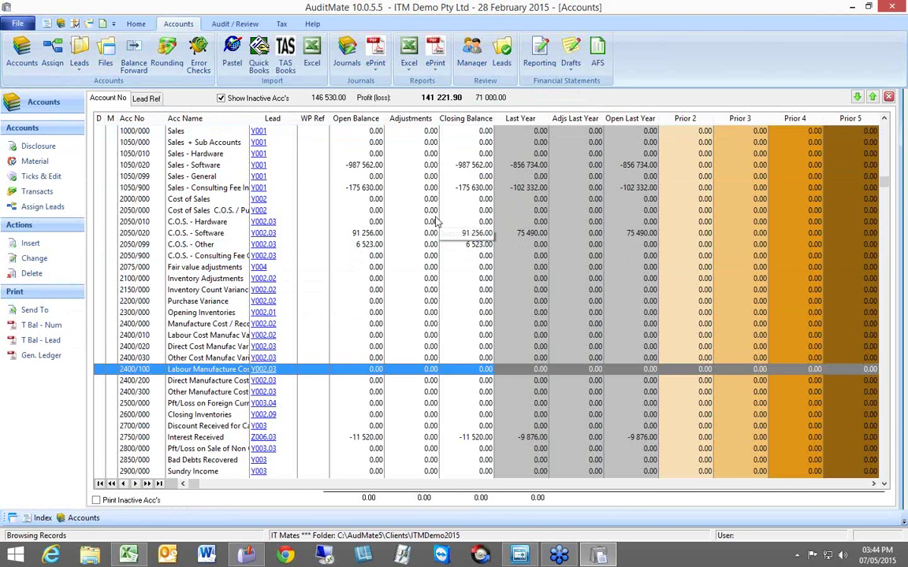
pyautogui.scroll(-20, 438, 223)
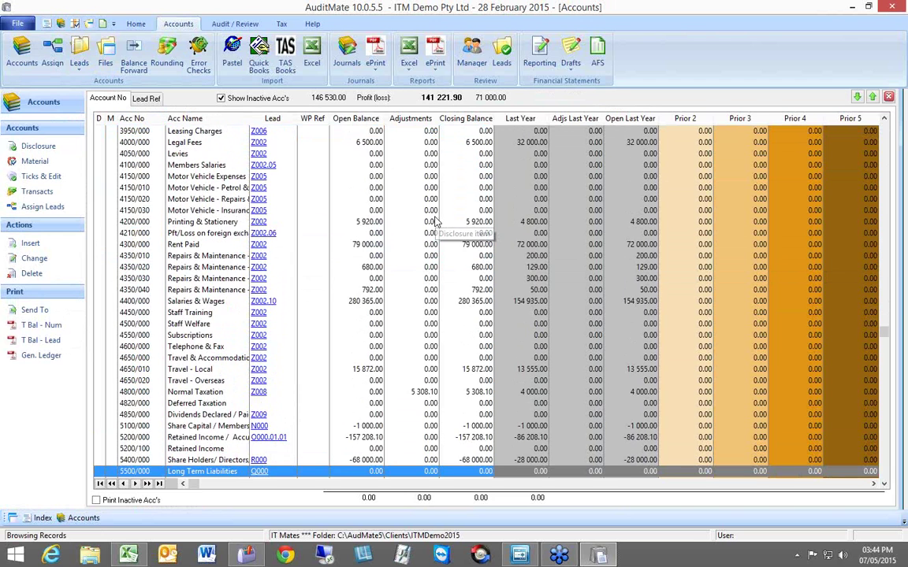
# - Examine the adjustments on the Normal Taxation and Taxation Payable accounts in the accounts list
pyautogui.scroll(-8, 438, 223)
pyautogui.click(424, 301)
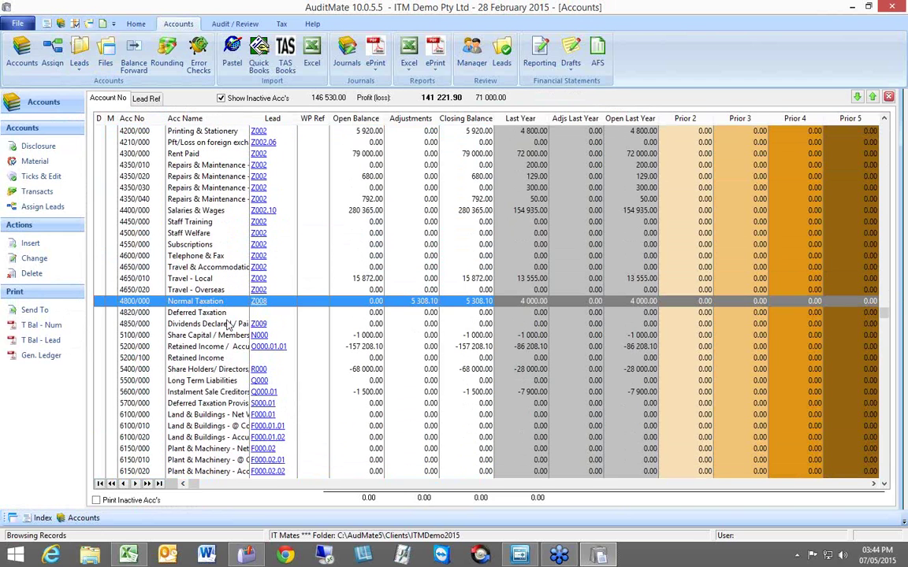
pyautogui.scroll(-18, 386, 302)
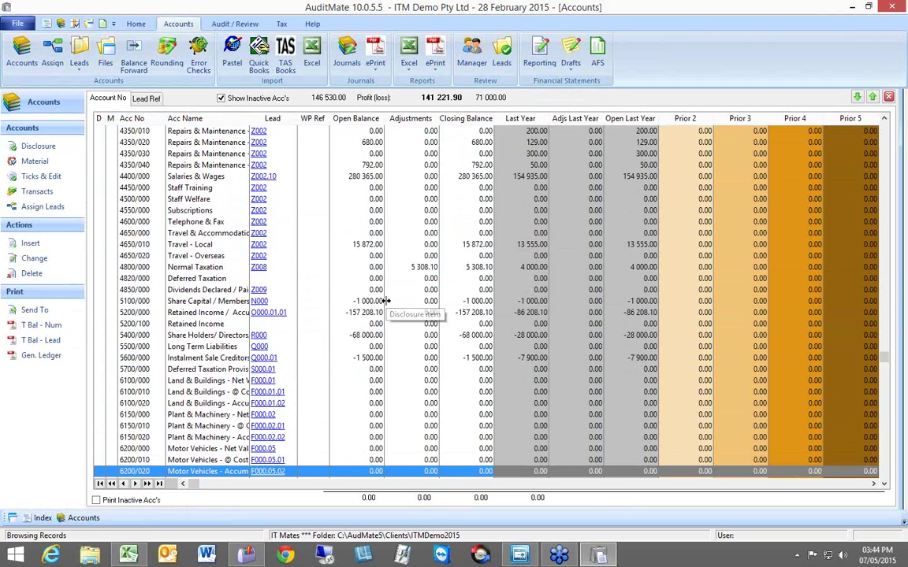
pyautogui.scroll(-20, 387, 301)
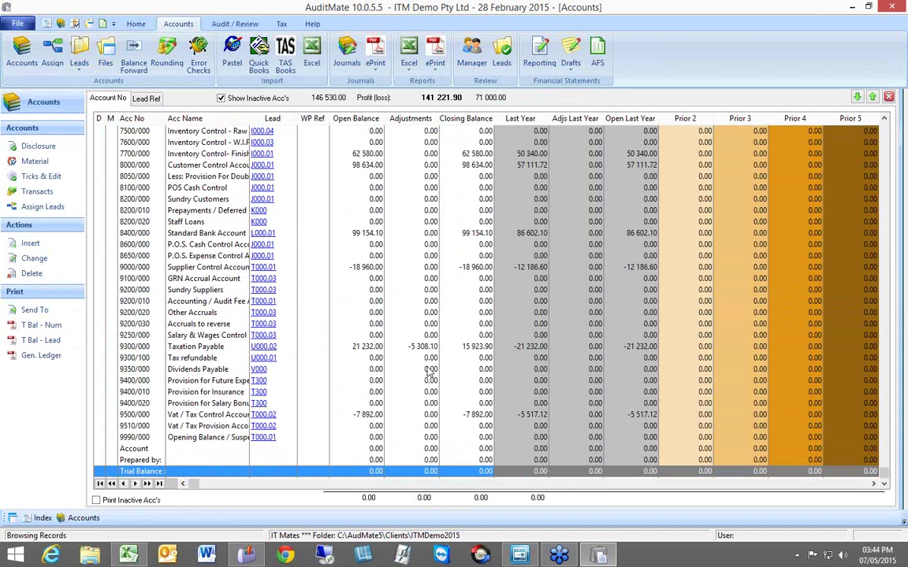
pyautogui.scroll(20, 425, 358)
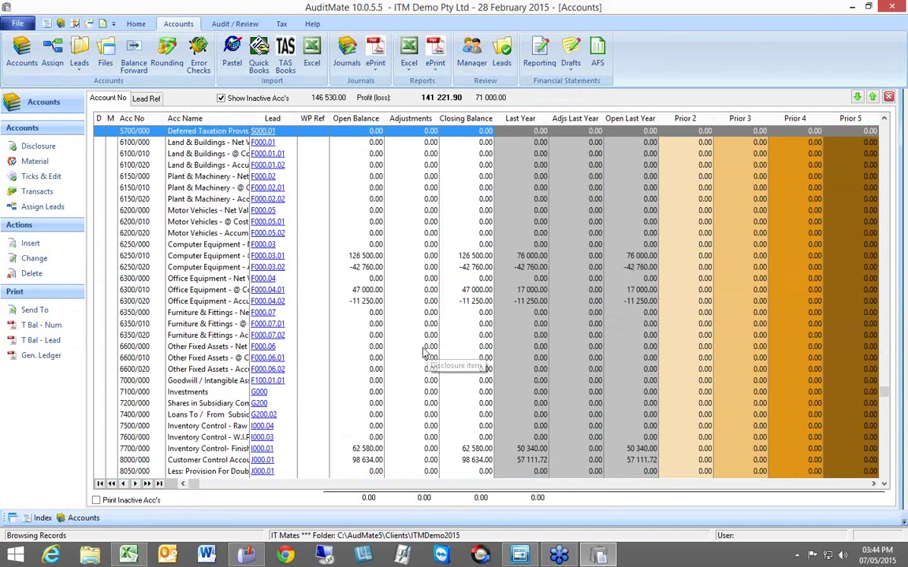
pyautogui.scroll(16, 426, 350)
# - View the transactions behind the Normal Taxation account's adjustment, and close them and the accounts list
pyautogui.click(426, 211)
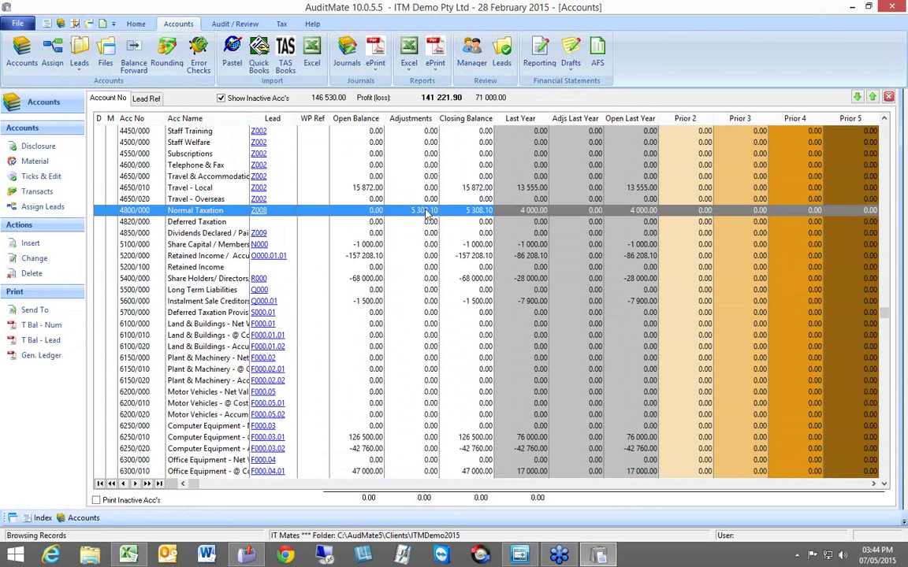
pyautogui.click(37, 193)
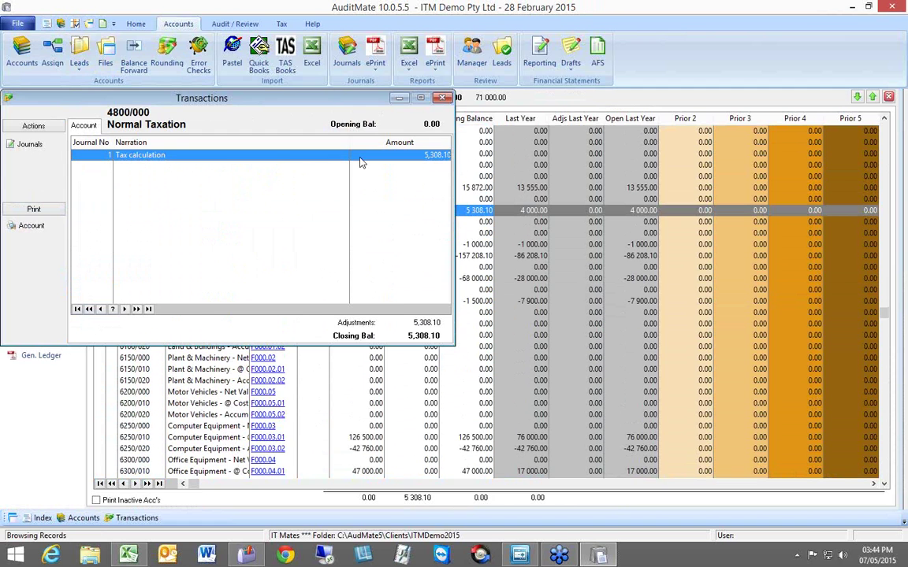
pyautogui.click(443, 100)
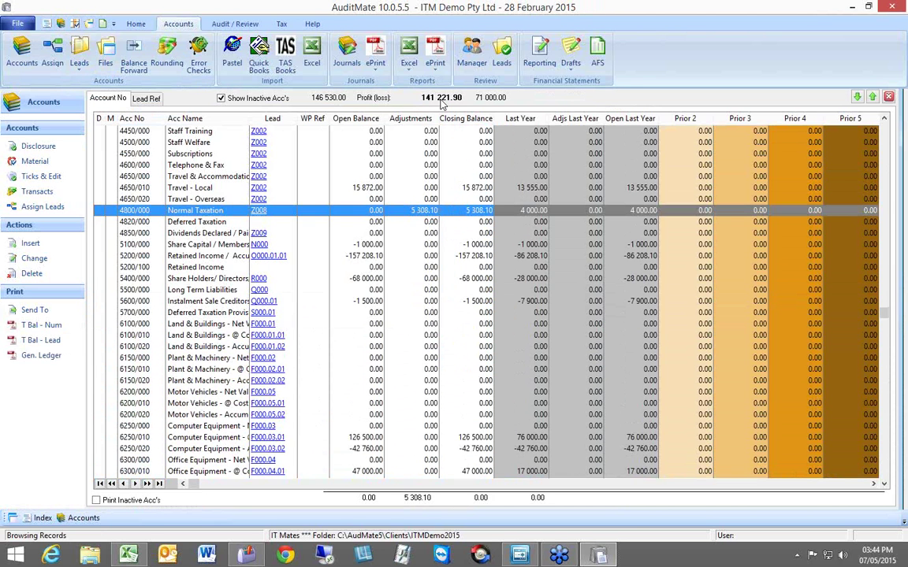
pyautogui.click(889, 98)
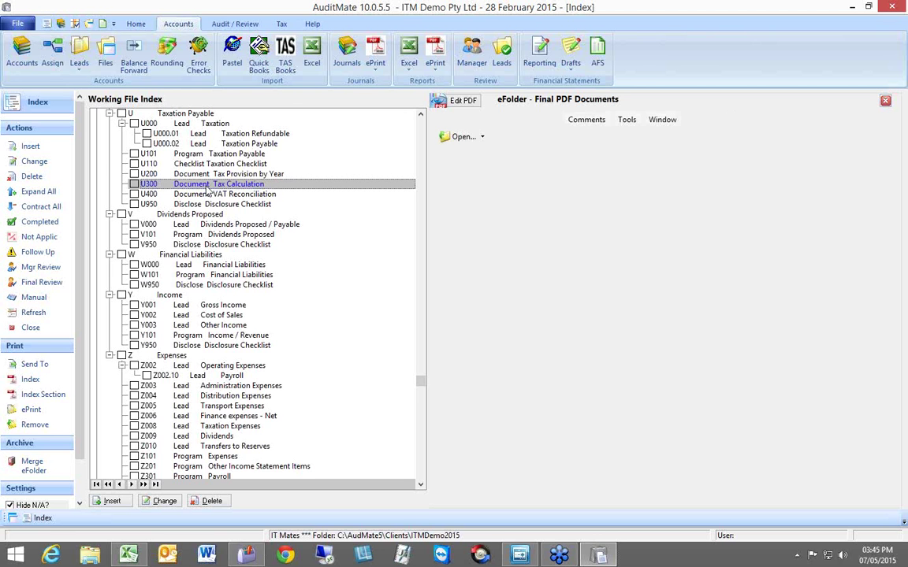
# - Regenerate the ZC210 draft Income Statement from the working file index, replacing the eFolder document, and close the index
pyautogui.scroll(6, 209, 189)
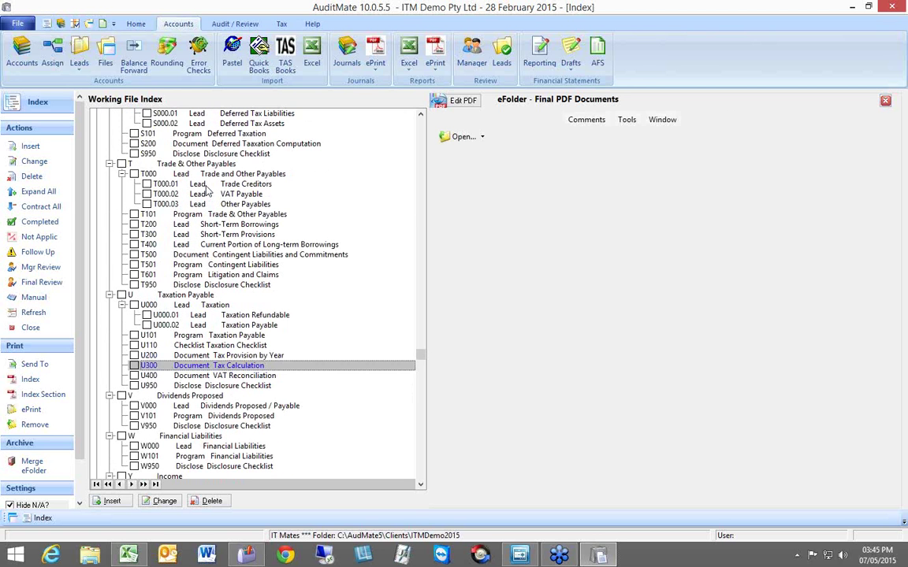
pyautogui.scroll(-11, 207, 189)
pyautogui.scroll(-15, 209, 190)
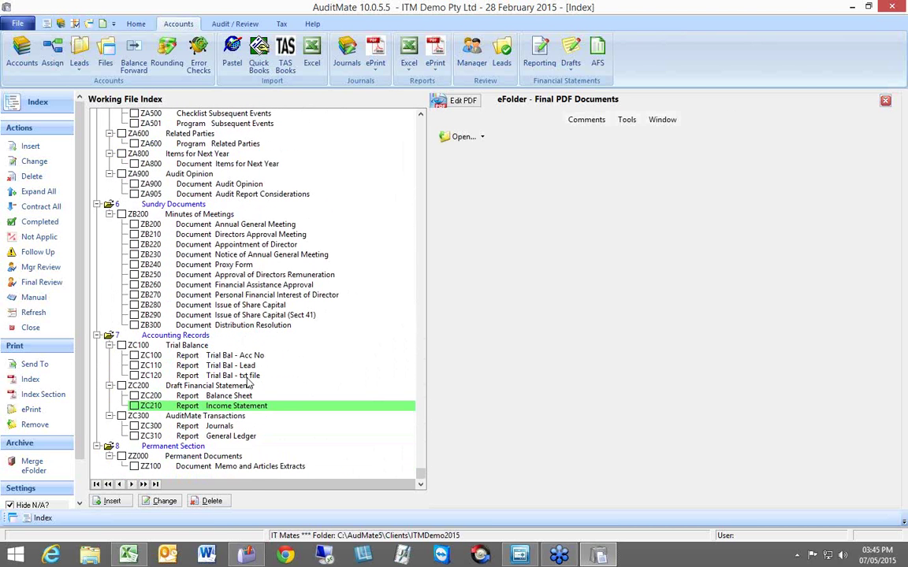
pyautogui.click(210, 407)
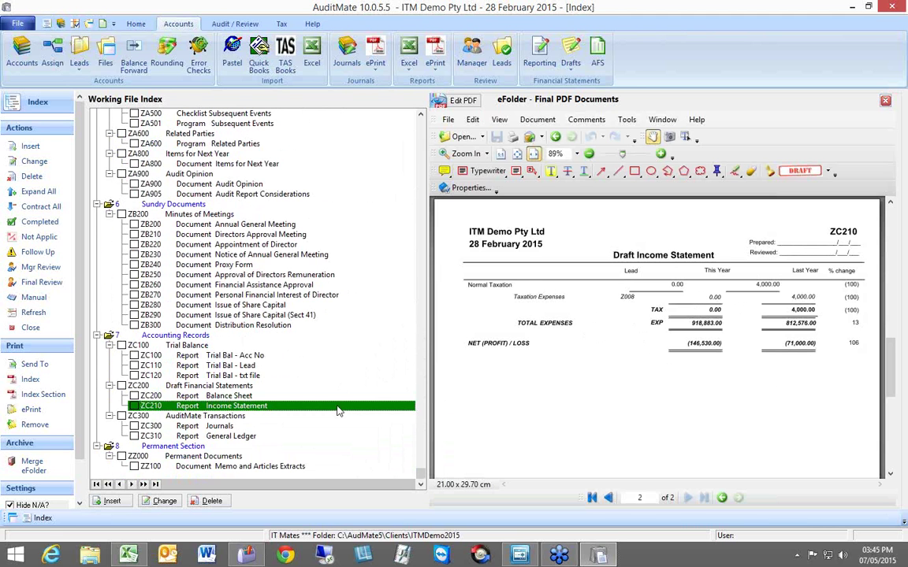
pyautogui.doubleClick(211, 410)
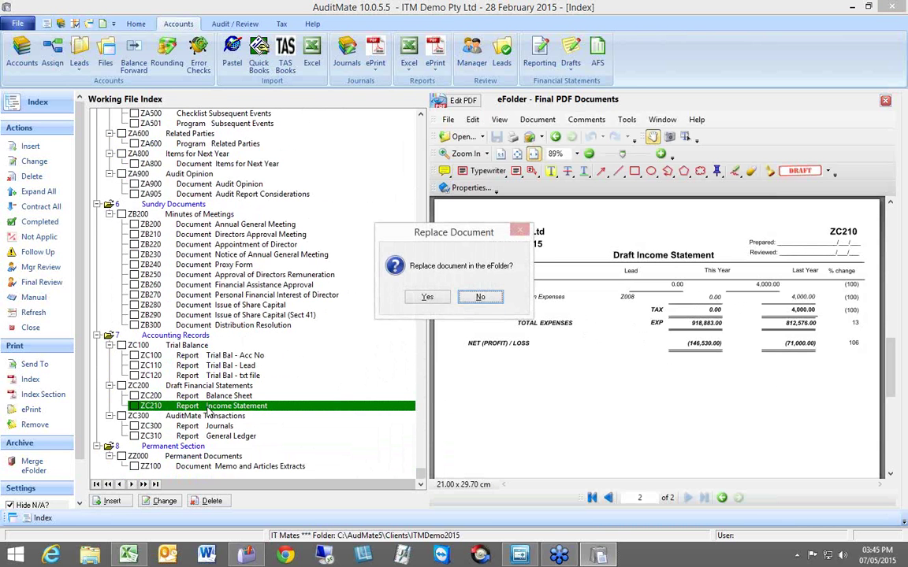
pyautogui.click(428, 297)
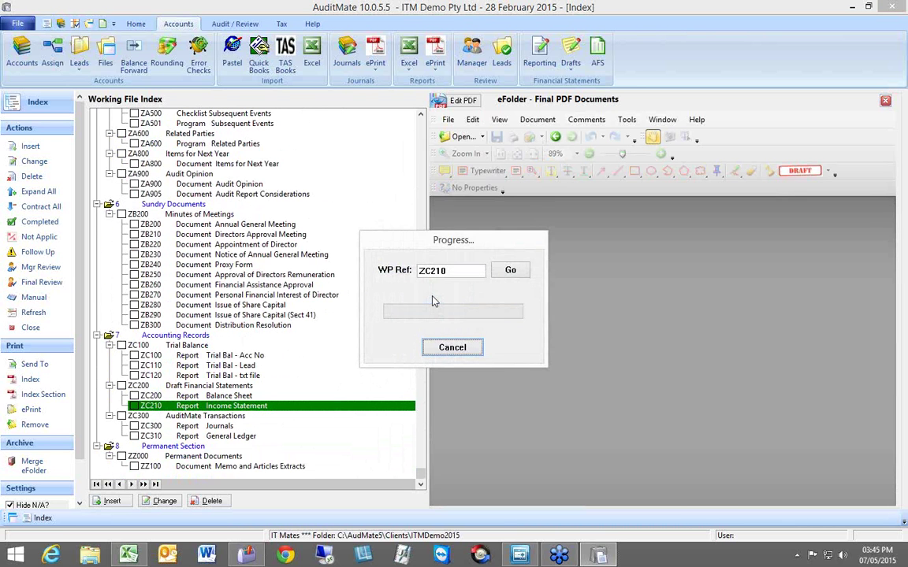
pyautogui.click(509, 272)
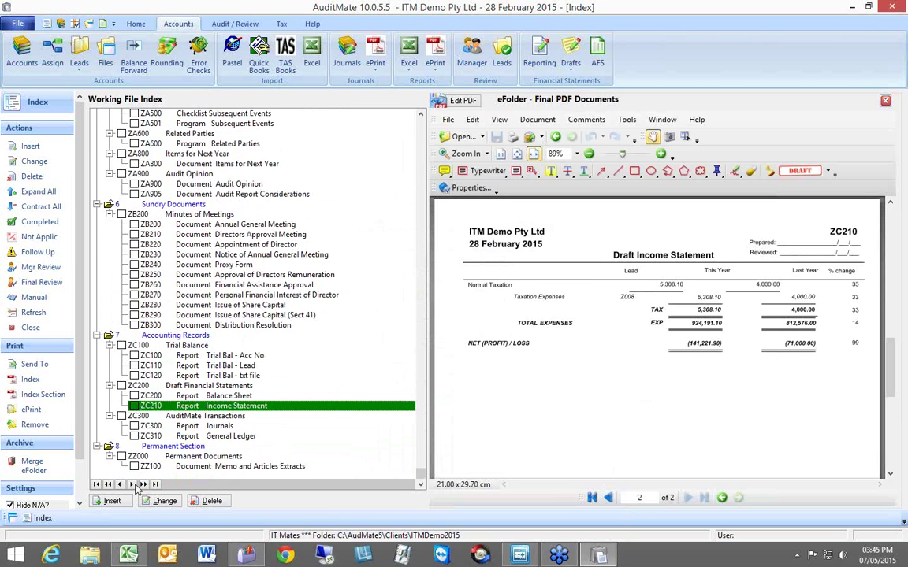
pyautogui.click(886, 103)
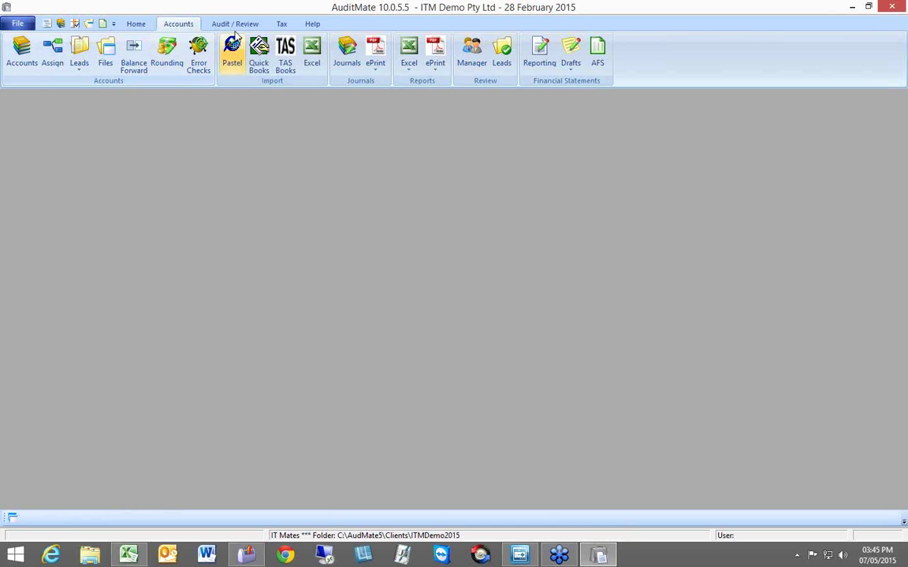
# - Open HelpMate, advance to the Group & Reporting stage, and generate the draft balance sheet with reference ZC200
pyautogui.click(312, 25)
pyautogui.click(23, 60)
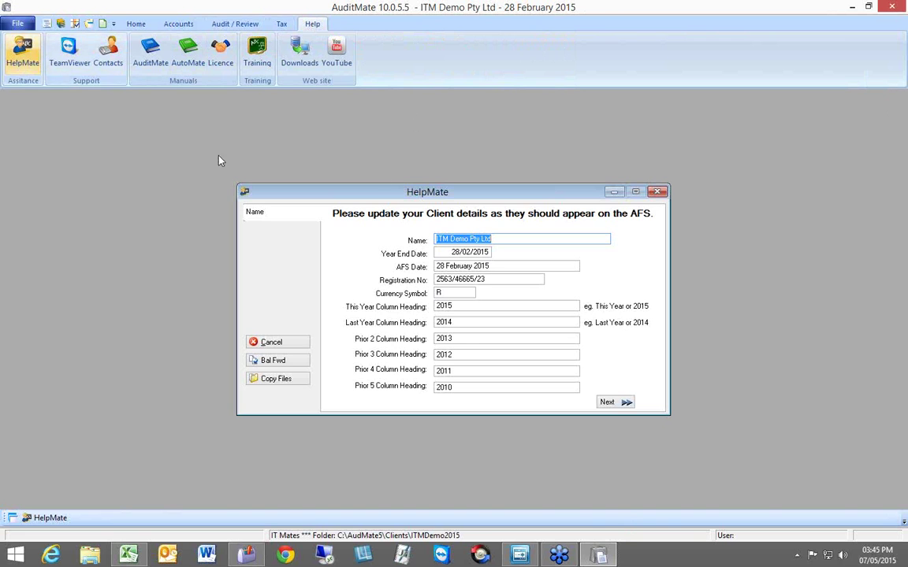
pyautogui.click(607, 403)
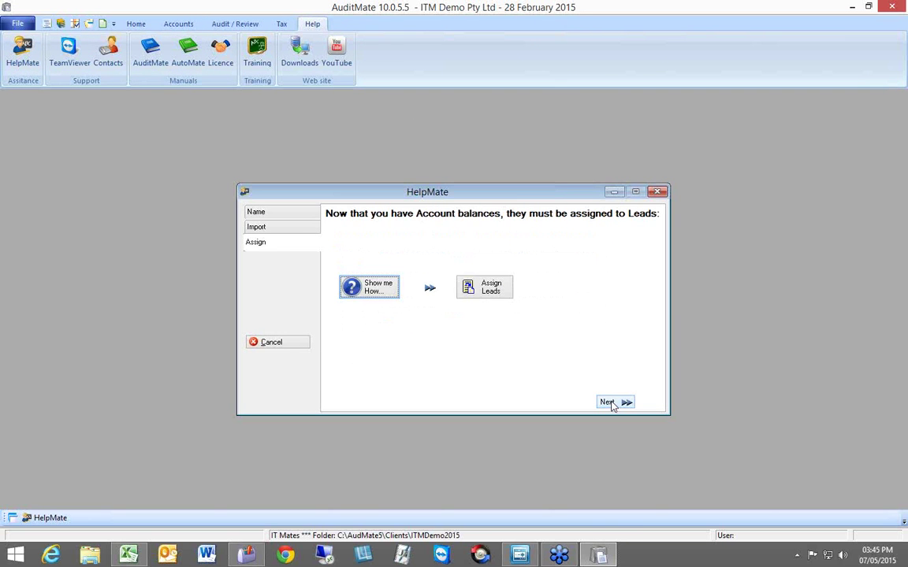
pyautogui.click(608, 403)
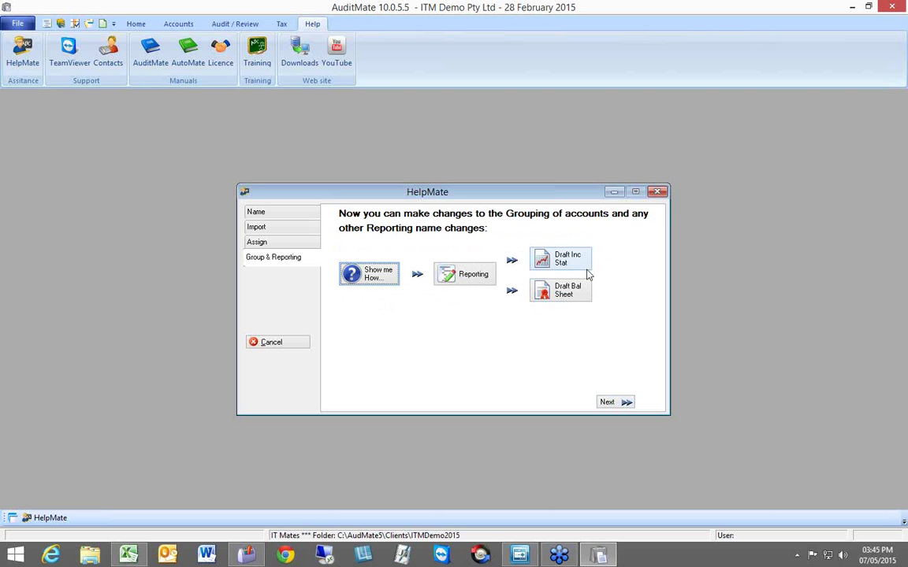
pyautogui.click(567, 297)
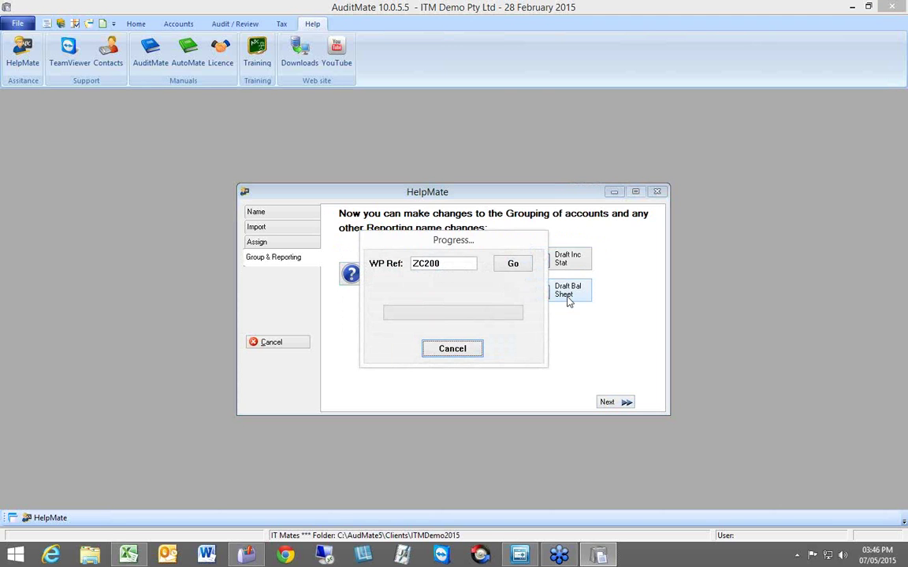
pyautogui.click(518, 268)
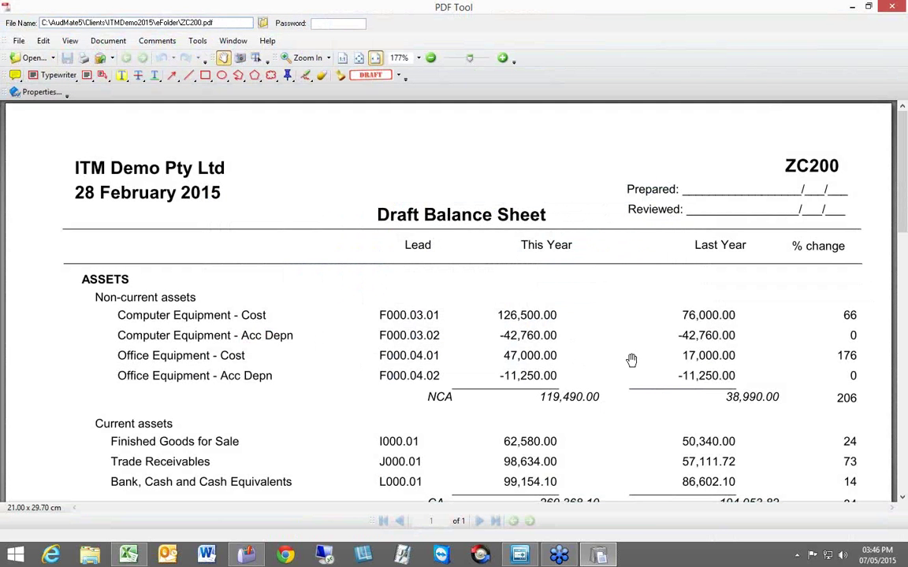
# - Review the assets, equity and liabilities on the draft balance sheet and close the PDF
pyautogui.moveTo(631, 446); pyautogui.dragTo(634, 299)
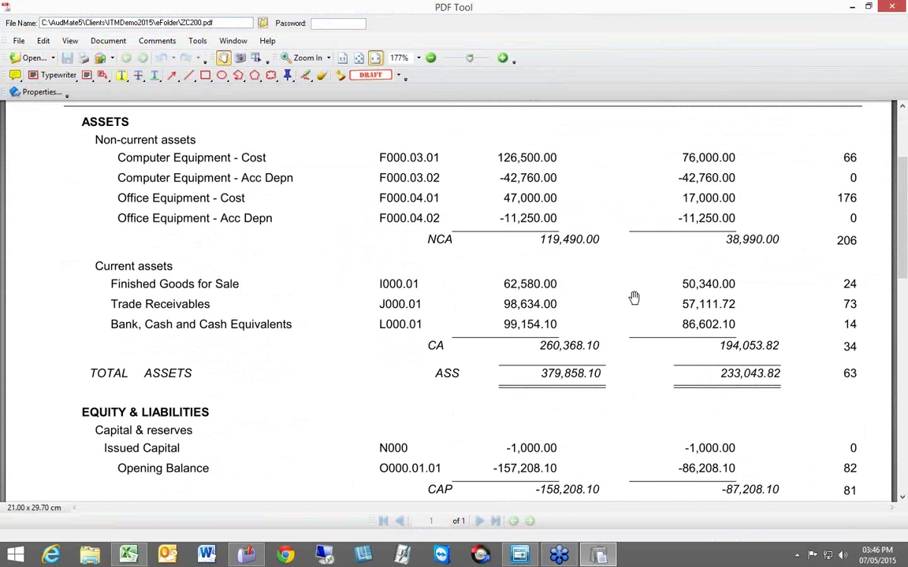
pyautogui.scroll(-3, 635, 394)
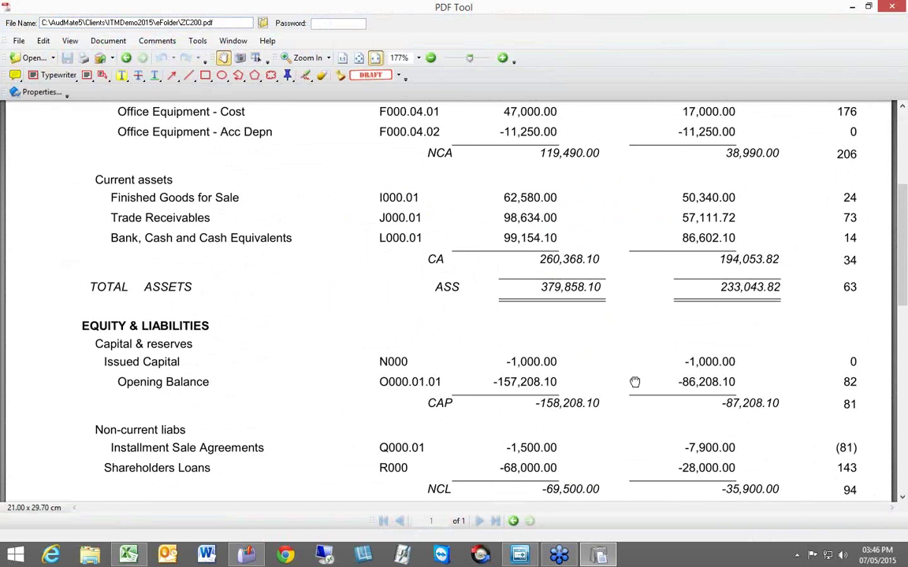
pyautogui.moveTo(634, 382); pyautogui.dragTo(641, 331)
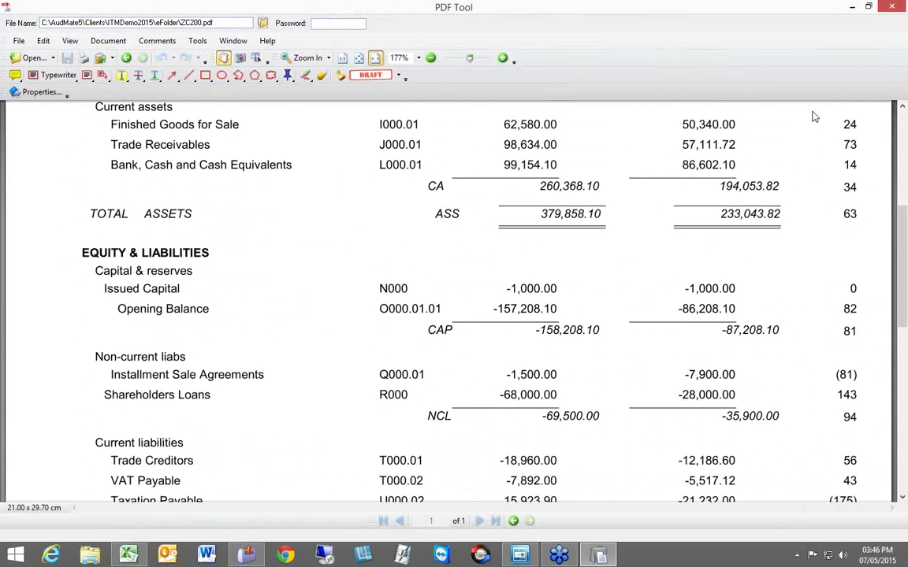
pyautogui.click(889, 7)
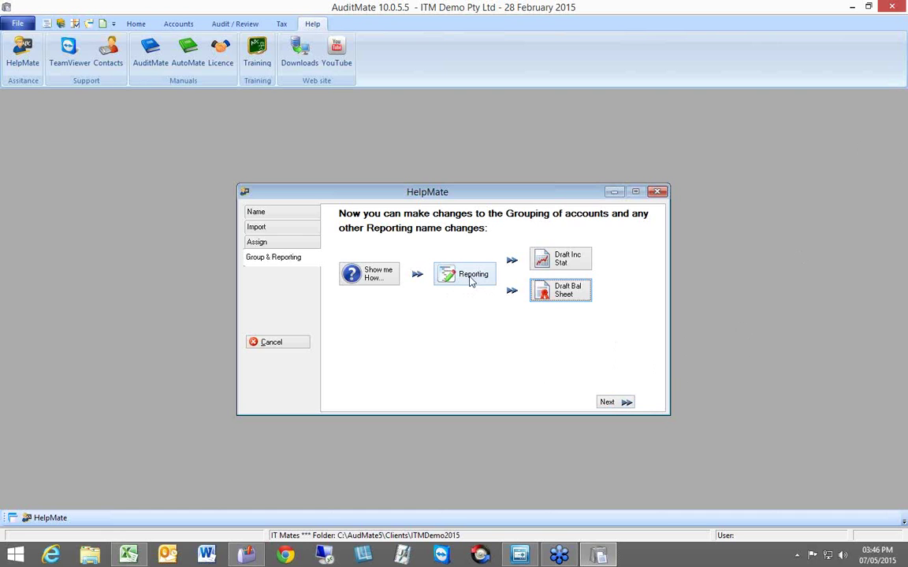
# - Advance HelpMate to AFS, review the rounding settings and save them with Round, accounts 3200/000 and 5200/000, and report rounding 5
pyautogui.click(625, 403)
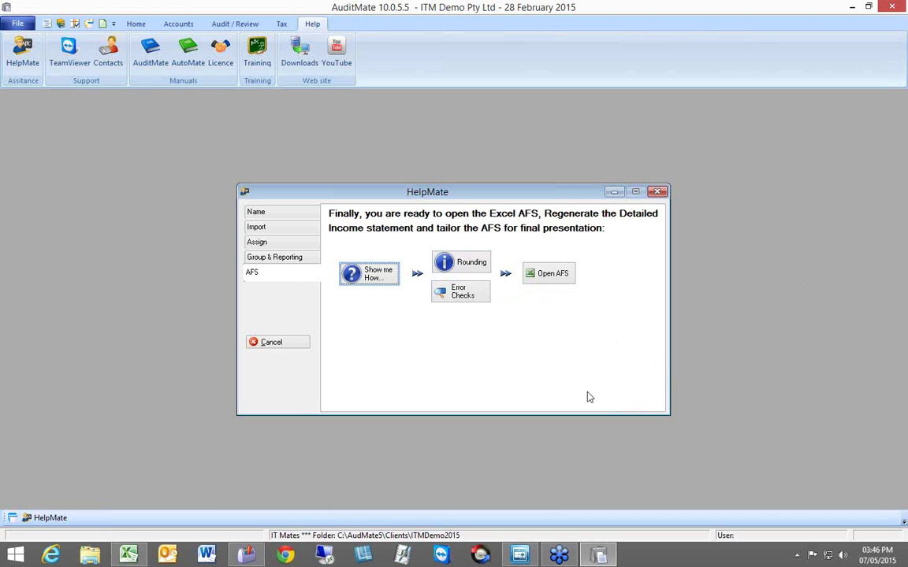
pyautogui.click(459, 268)
pyautogui.moveTo(267, 112); pyautogui.dragTo(345, 110)
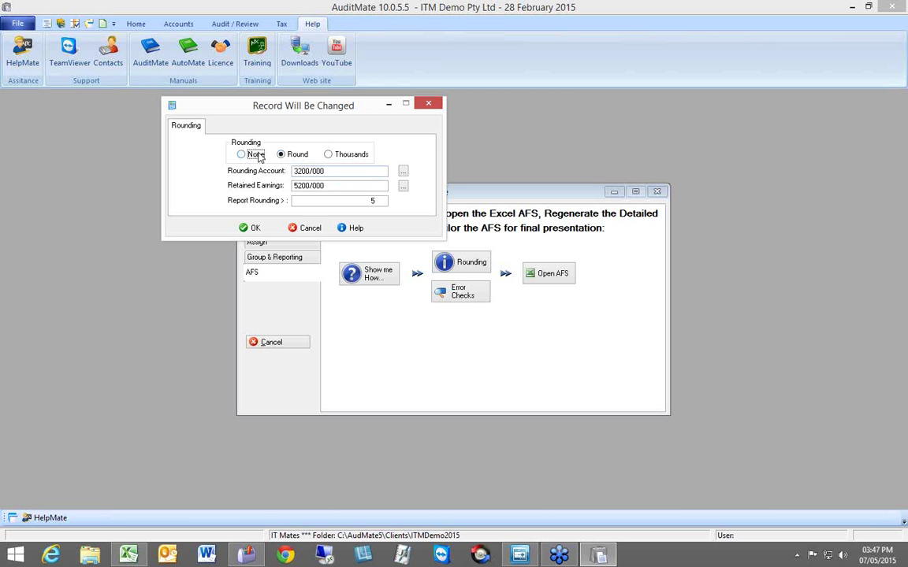
pyautogui.click(326, 171)
pyautogui.moveTo(294, 185); pyautogui.dragTo(343, 199)
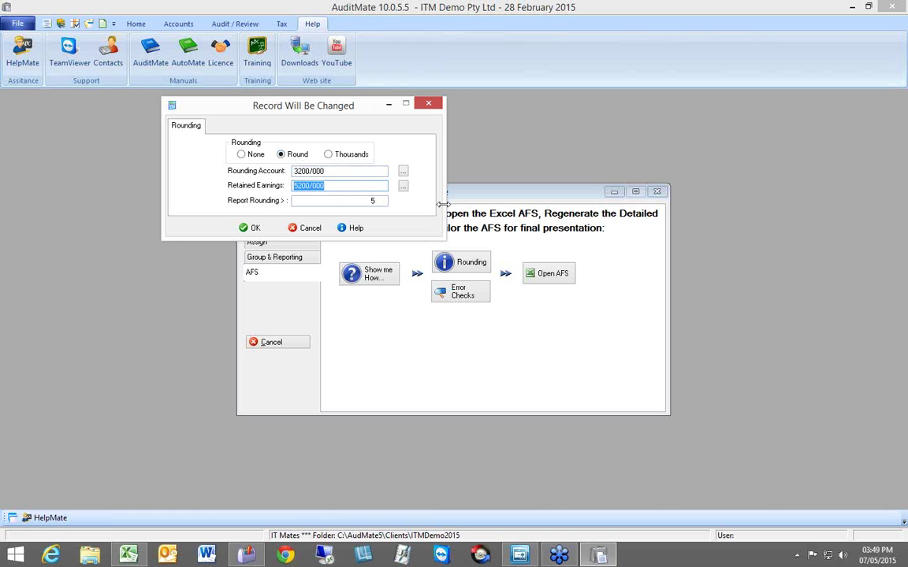
pyautogui.doubleClick(374, 201)
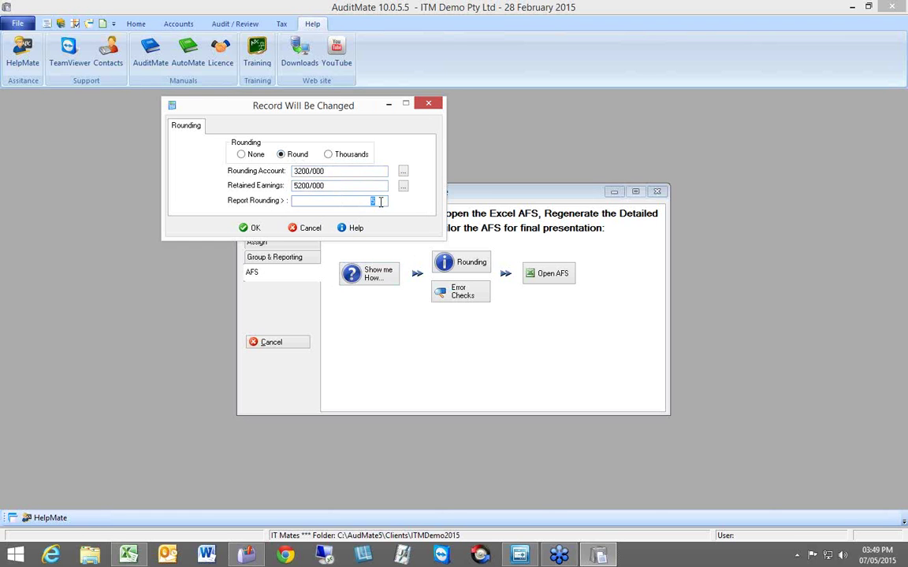
pyautogui.click(339, 201)
pyautogui.click(246, 228)
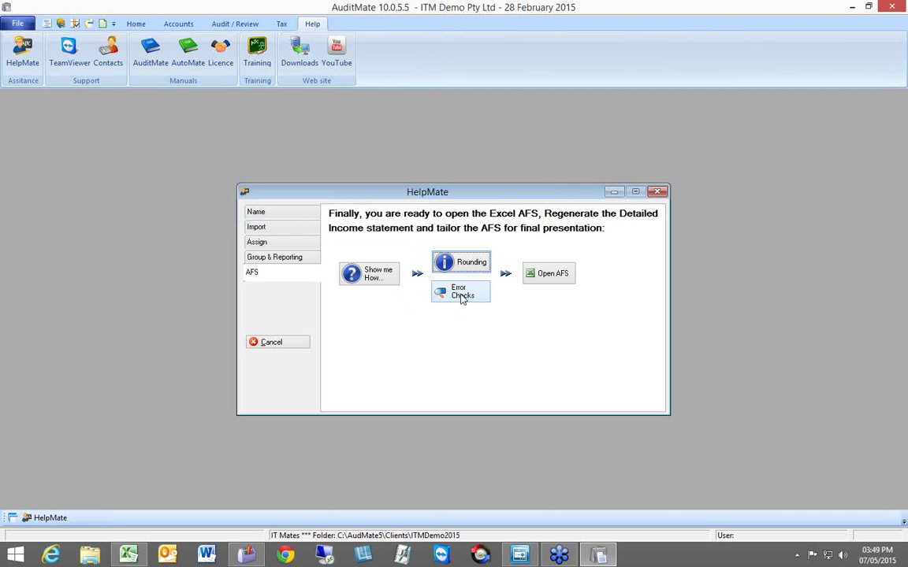
# - Run the error checks on the client's accounts and close the results
pyautogui.click(462, 293)
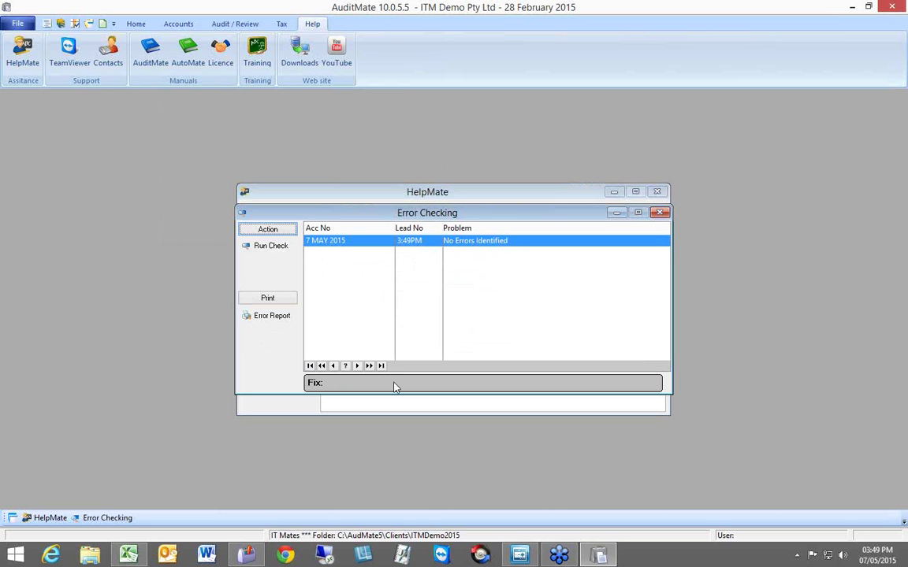
pyautogui.click(659, 213)
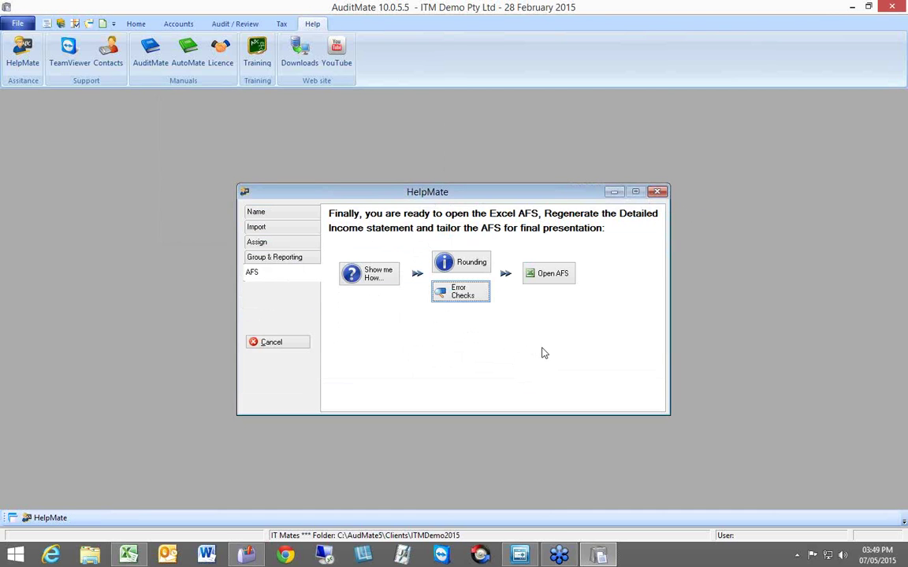
# - Open the AFS workbook in Excel from HelpMate, maximise it, and show the custom add-in commands
pyautogui.click(551, 281)
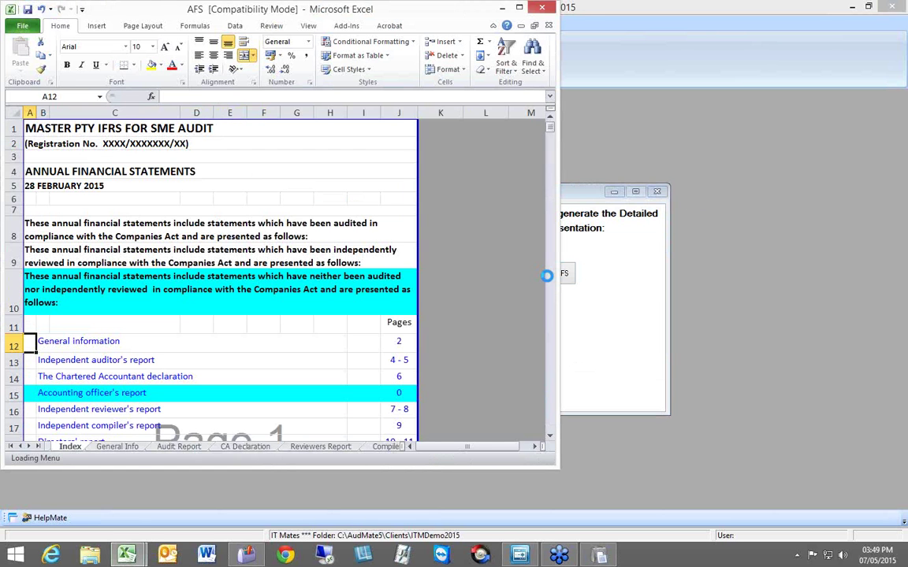
pyautogui.click(519, 8)
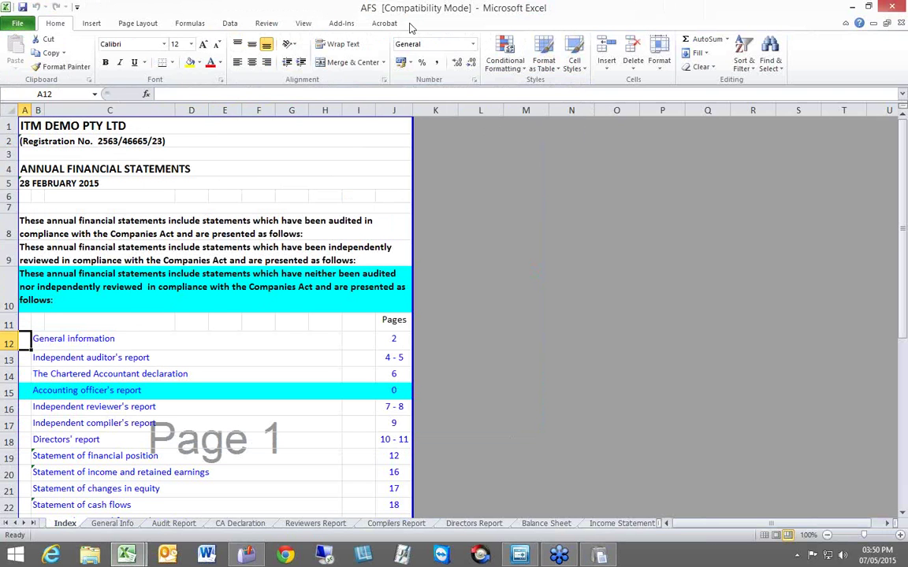
pyautogui.click(335, 23)
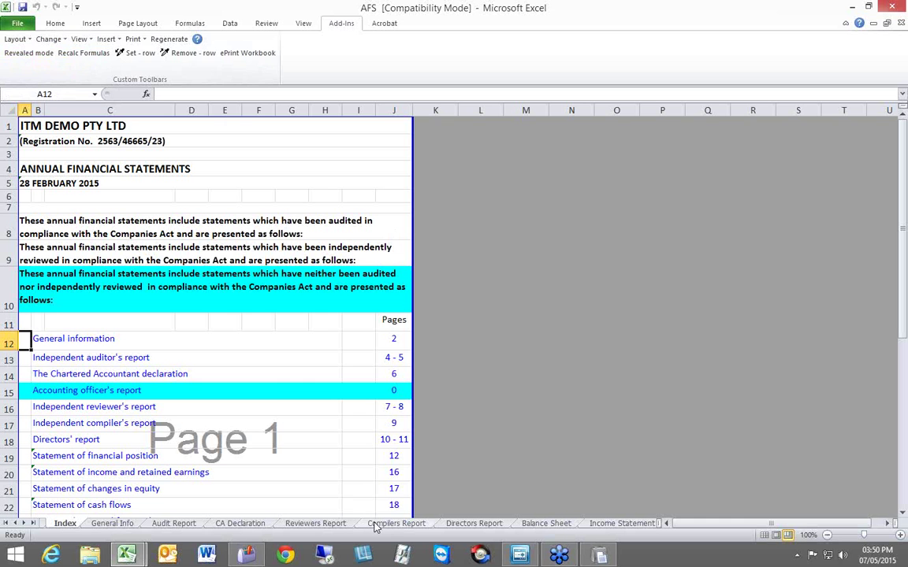
# - View the Balance Sheet sheet of the annual financial statements, and return to the Index sheet
pyautogui.click(545, 523)
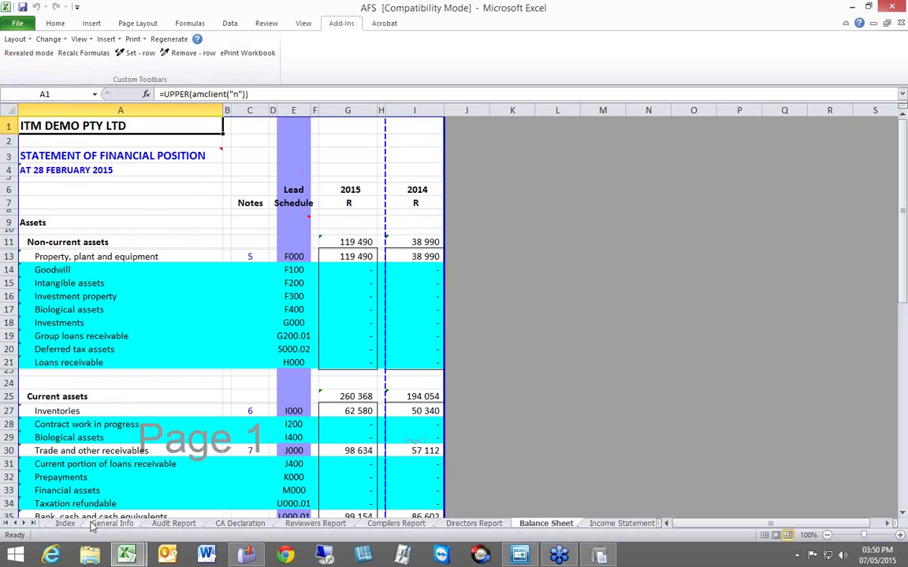
pyautogui.click(69, 524)
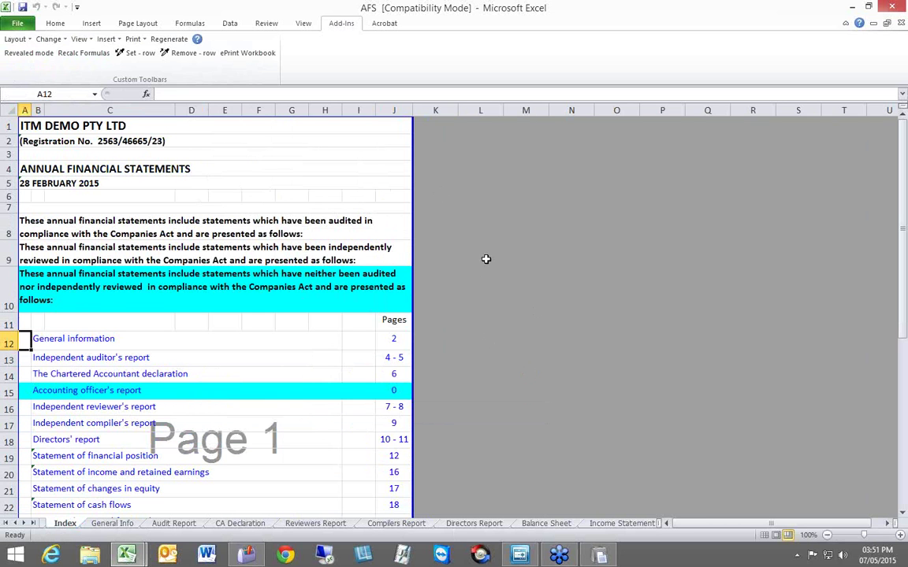
pyautogui.click(24, 53)
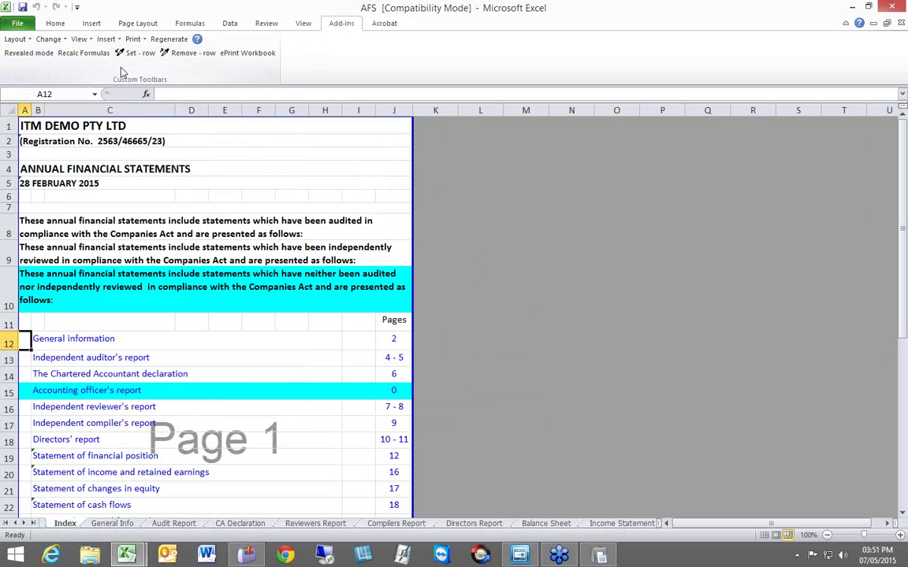
# - Exclude the Reviewers Report and CA Declaration sheets from the annual financial statements layout and update it
pyautogui.click(16, 39)
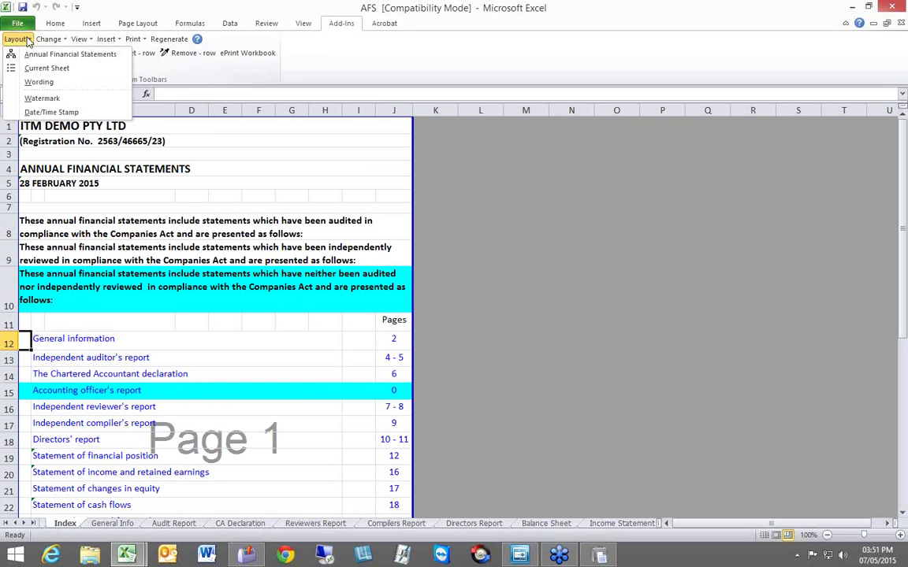
pyautogui.click(56, 55)
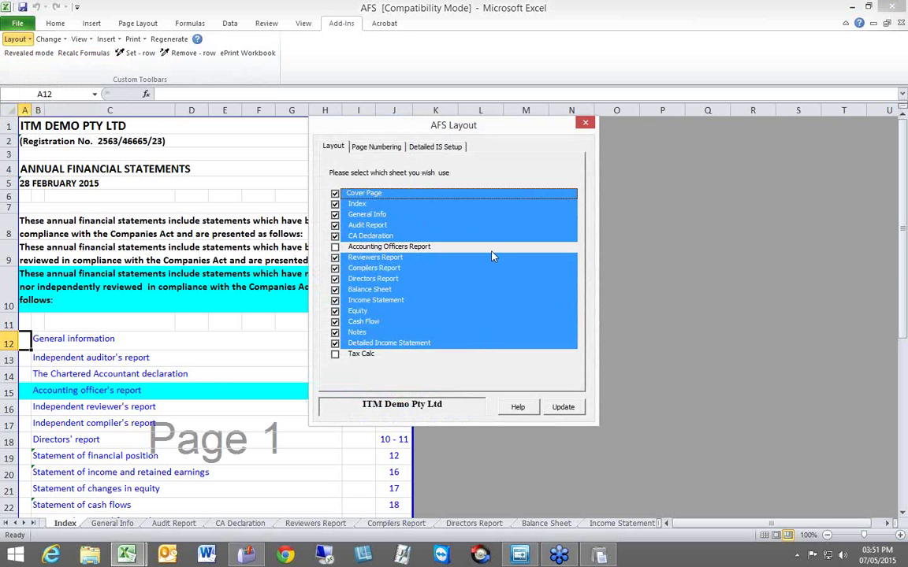
pyautogui.click(335, 257)
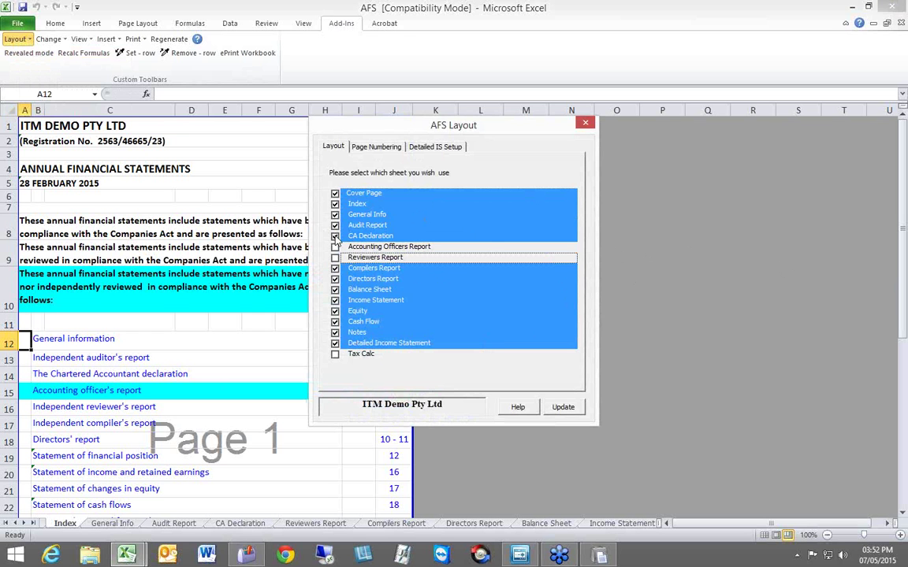
pyautogui.click(335, 237)
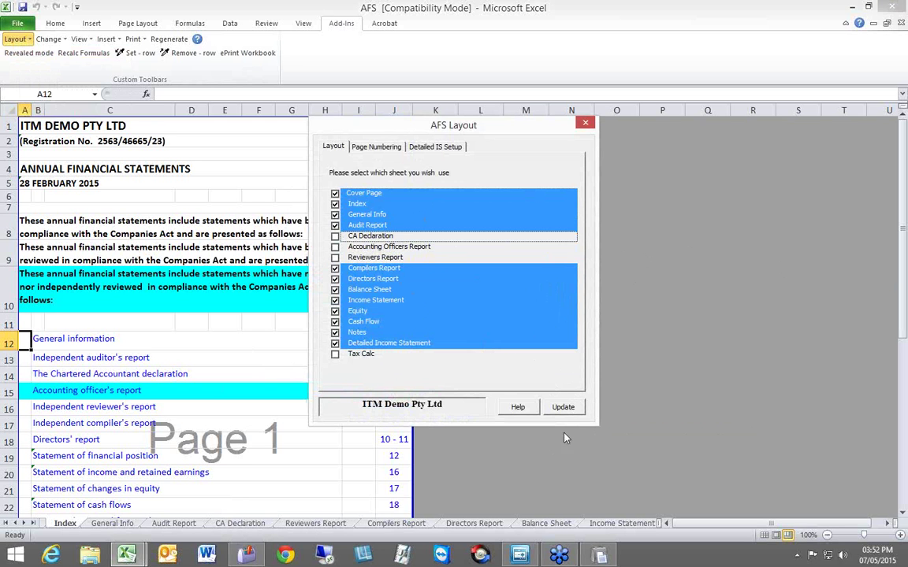
pyautogui.click(564, 407)
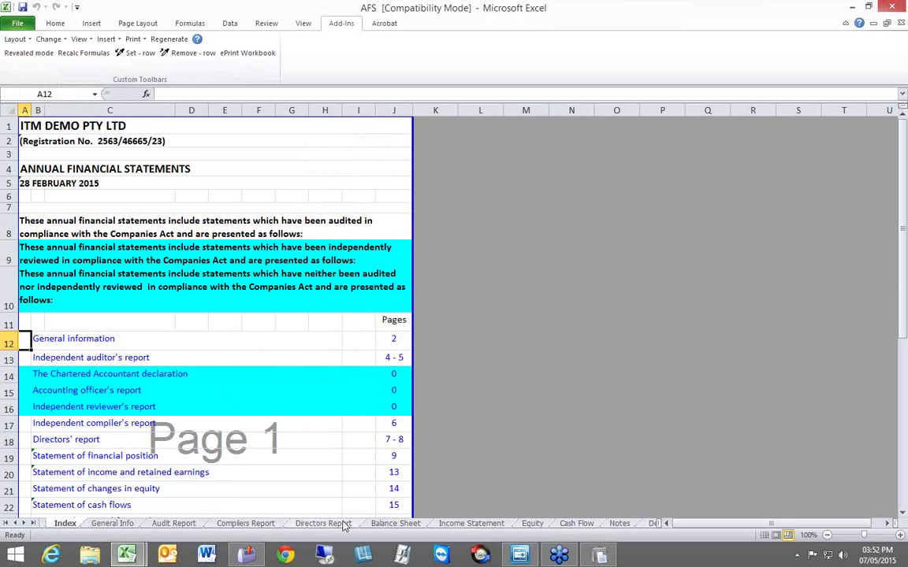
# - Include the CA Declaration sheet again in the annual financial statements layout and update it
pyautogui.click(16, 39)
pyautogui.click(32, 58)
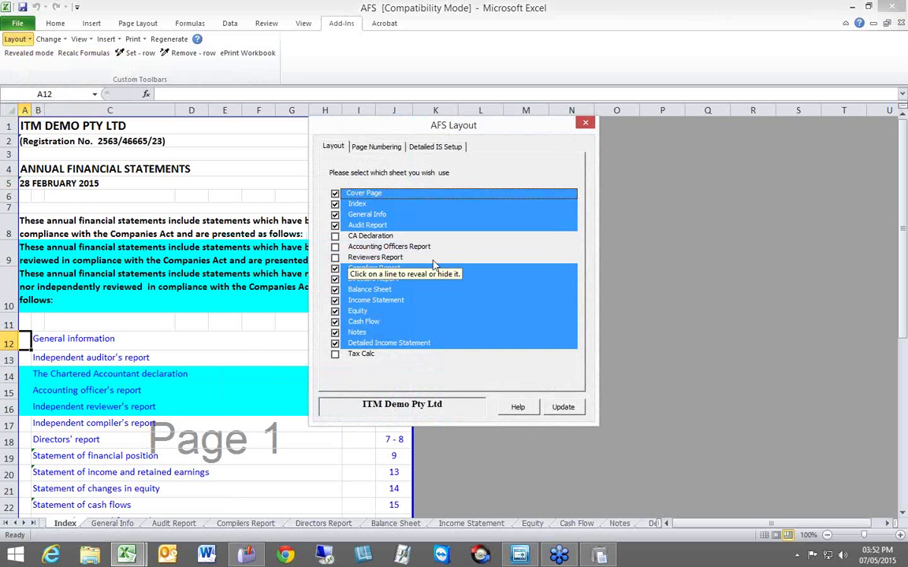
pyautogui.click(335, 246)
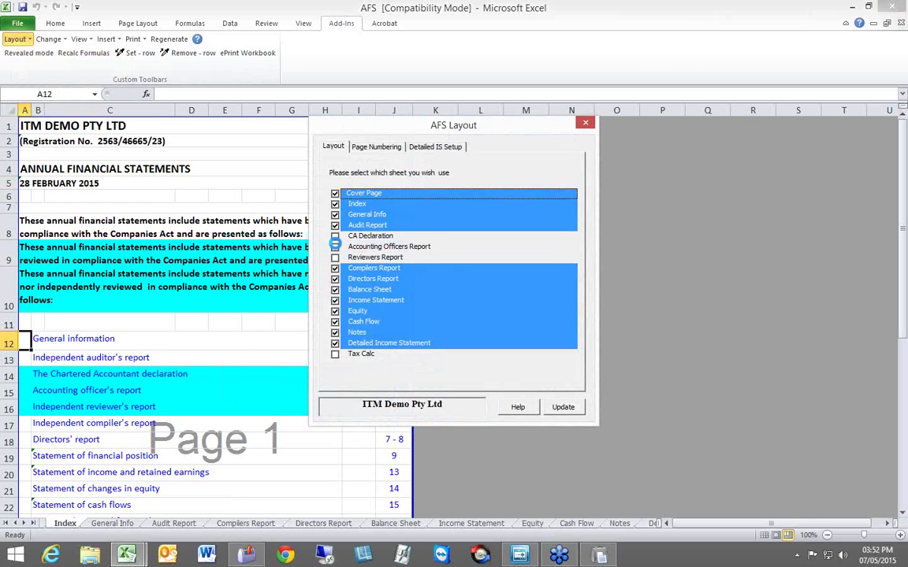
pyautogui.click(563, 406)
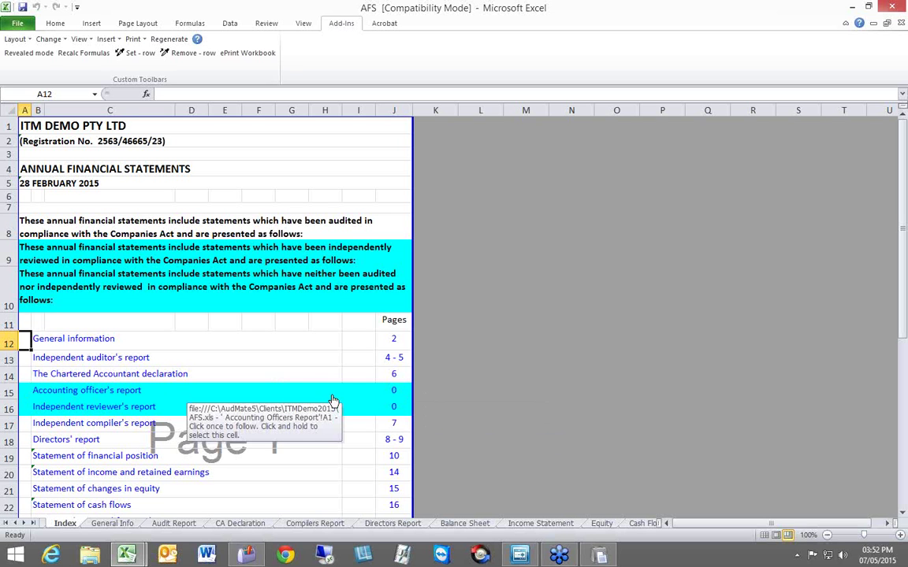
# - Preview the Index sheet with its unused rows hidden, and switch back to showing them
pyautogui.click(44, 59)
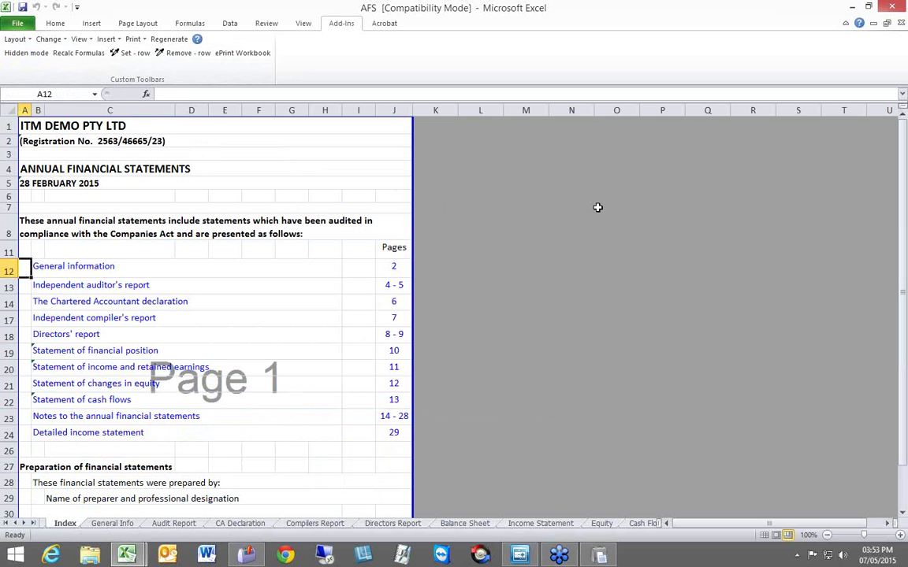
pyautogui.click(26, 53)
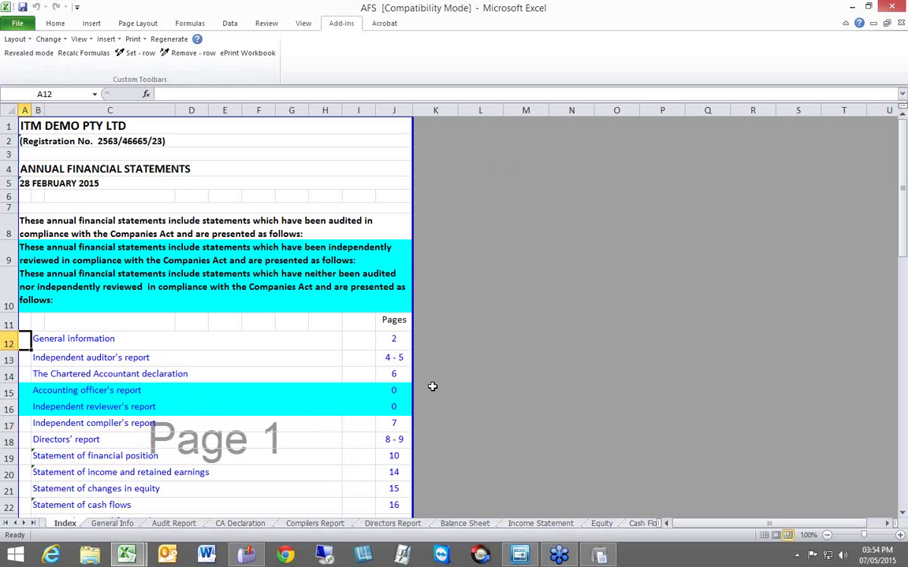
# - Apply Set - row to rows 27 to 29 of the Index sheet, the Preparation of financial statements section
pyautogui.scroll(-3, 394, 386)
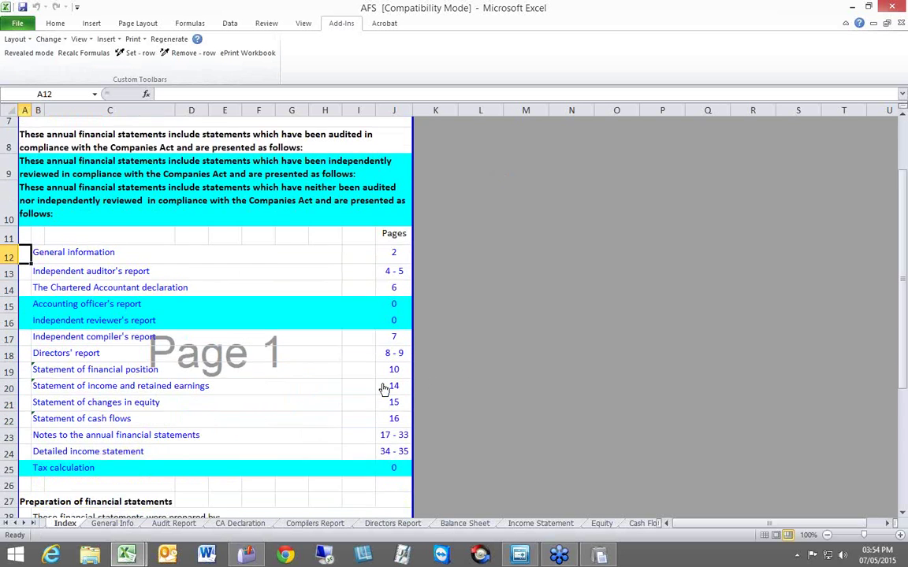
pyautogui.scroll(-1, 384, 390)
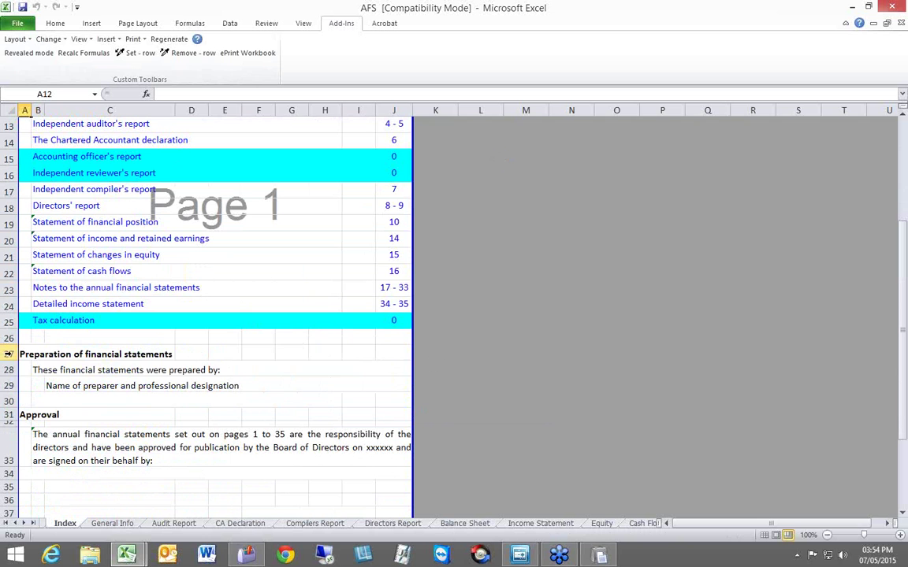
pyautogui.moveTo(8, 354); pyautogui.dragTo(8, 385)
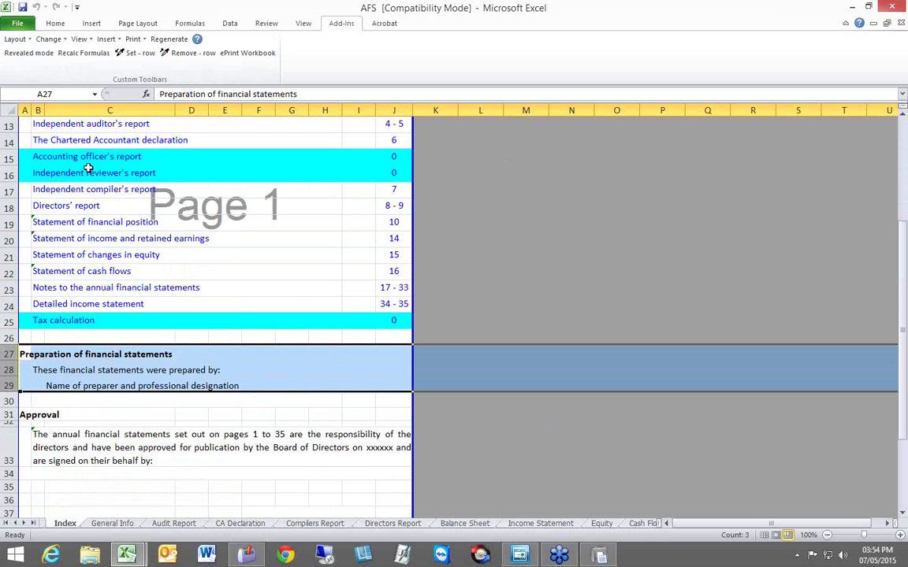
pyautogui.click(132, 55)
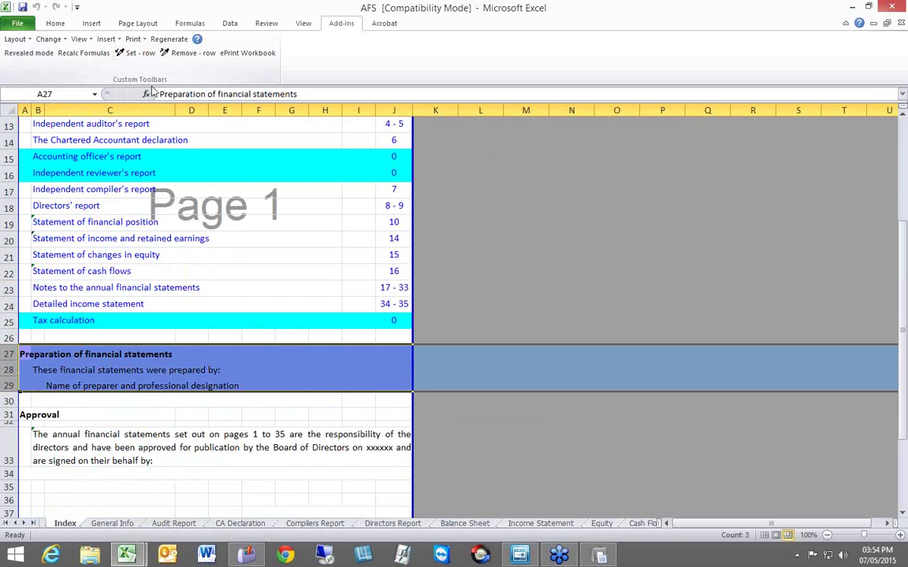
pyautogui.click(327, 414)
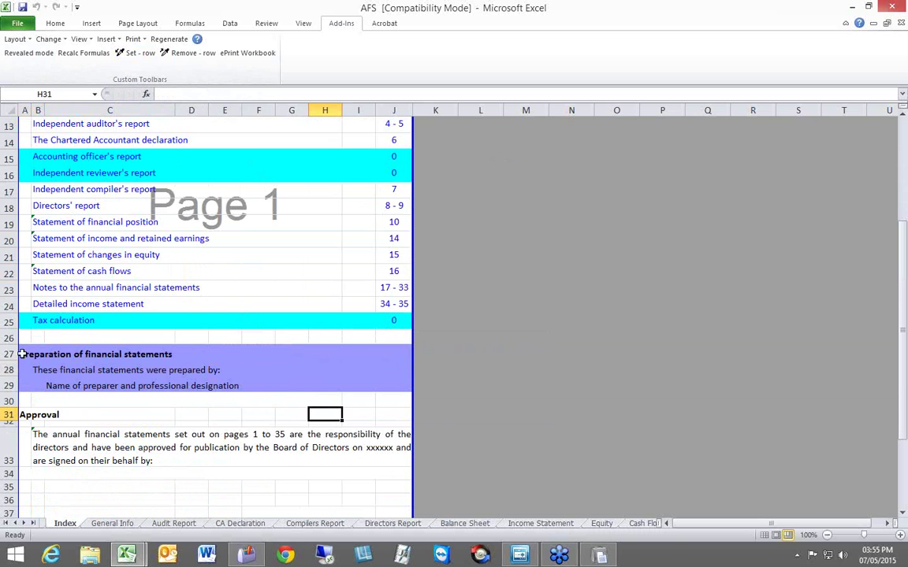
# - Remove the row setting from the Preparation of financial statements section in rows 27 to 29
pyautogui.click(250, 355)
pyautogui.moveTo(250, 354); pyautogui.dragTo(251, 386)
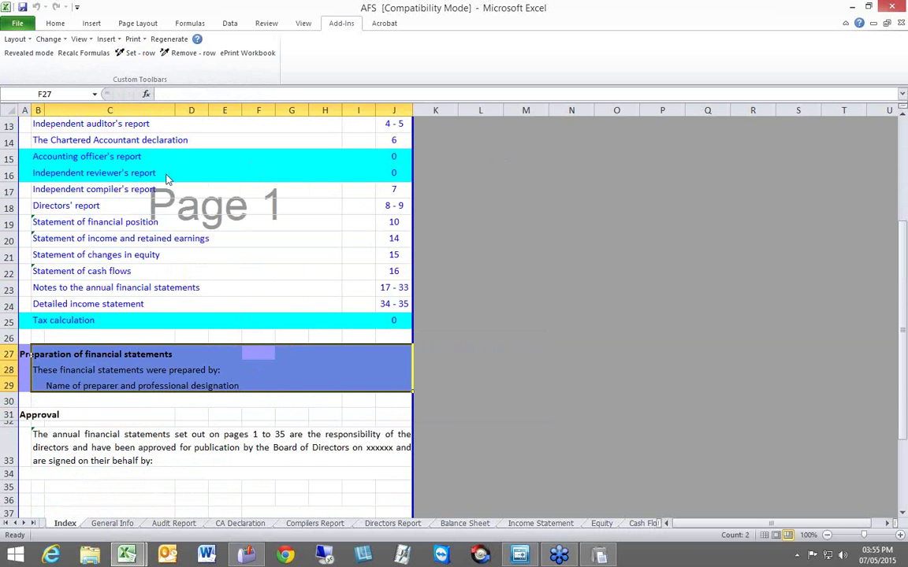
pyautogui.click(192, 55)
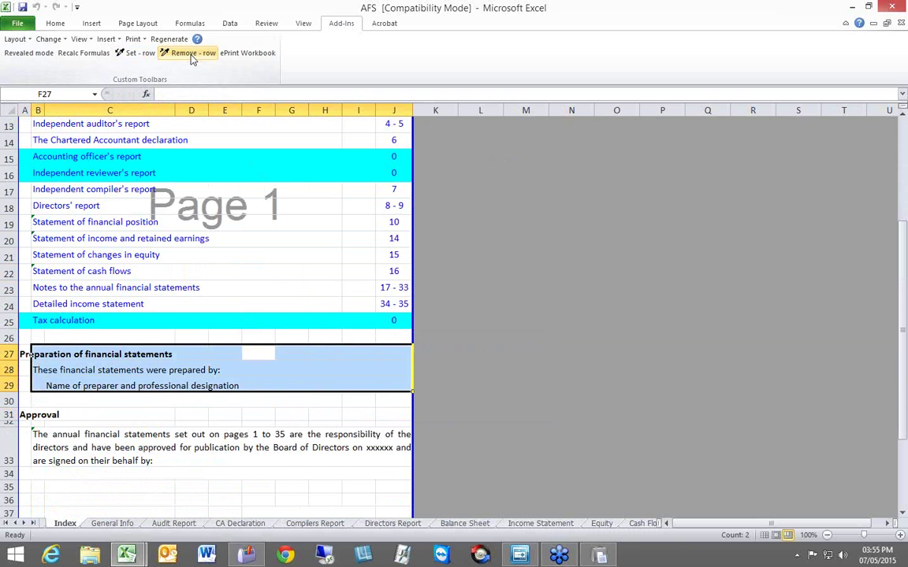
pyautogui.click(284, 403)
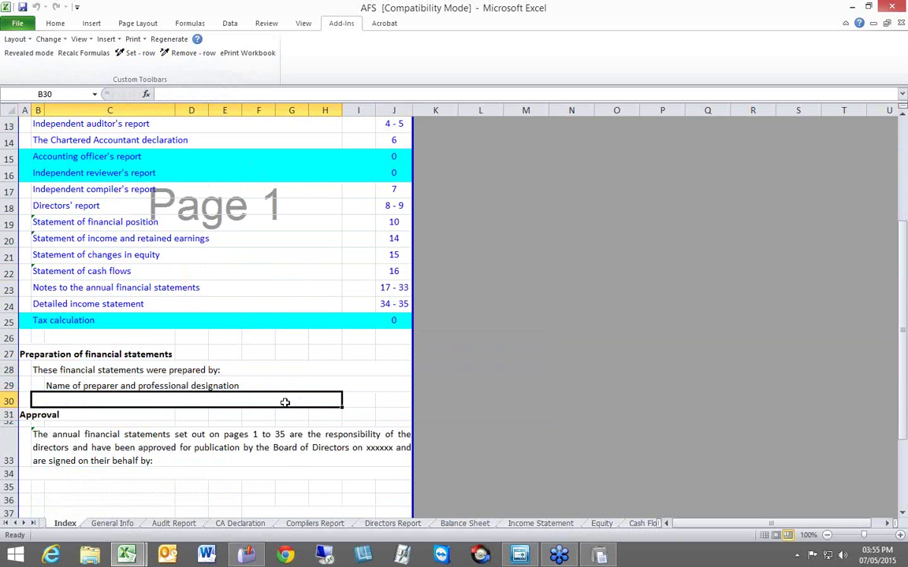
# - Review the sheet selection in the annual financial statements layout and update it without changing any choice
pyautogui.click(22, 40)
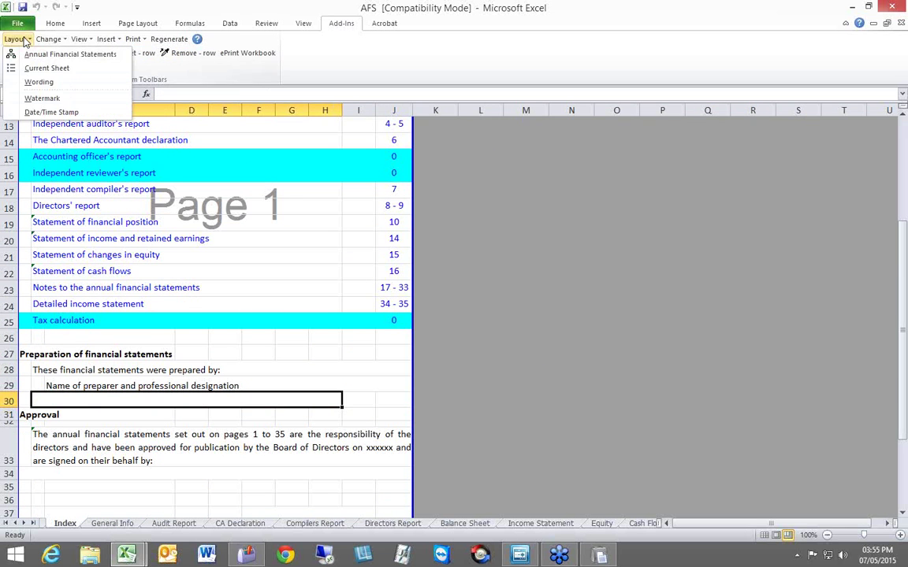
pyautogui.click(37, 53)
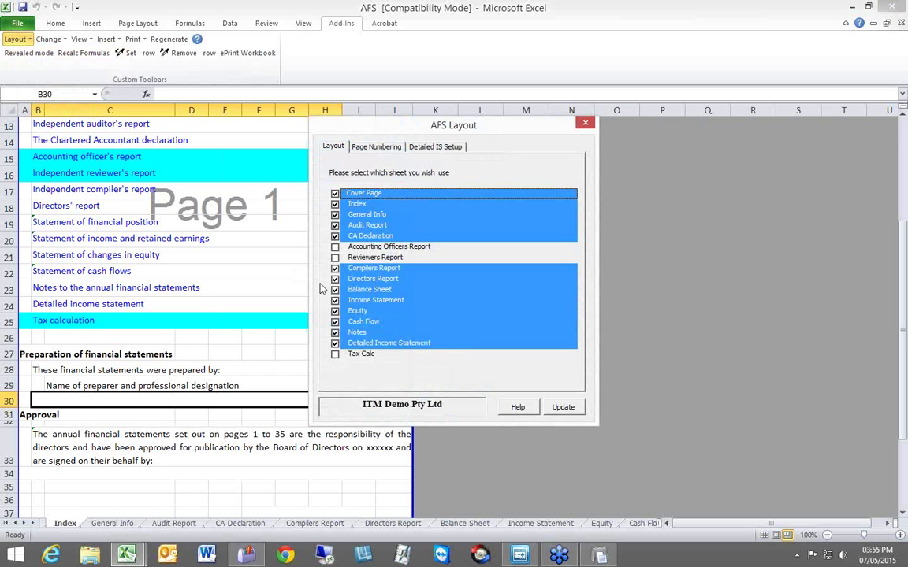
pyautogui.click(564, 407)
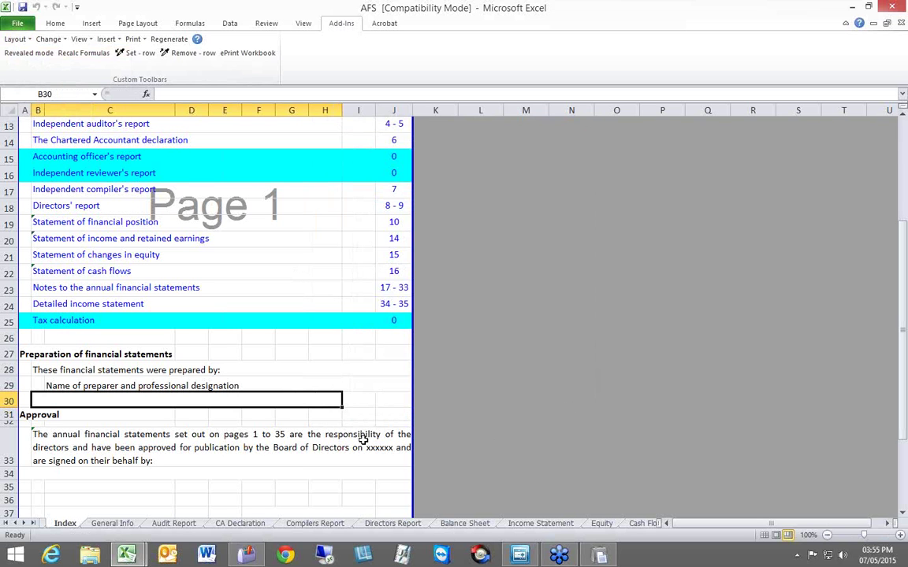
# - Inspect the formulas behind the 2015 and 2014 property, plant and equipment amounts on the Balance Sheet sheet
pyautogui.click(464, 524)
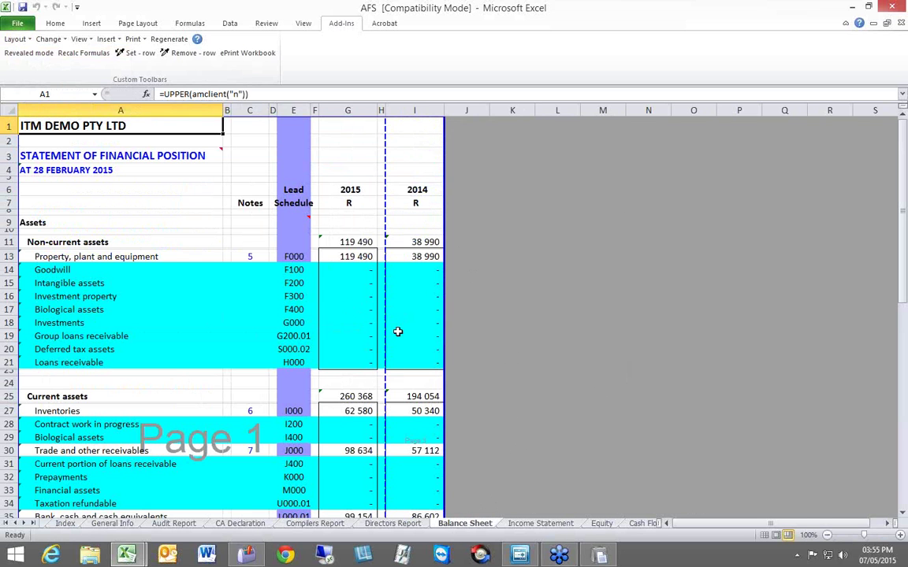
pyautogui.click(344, 256)
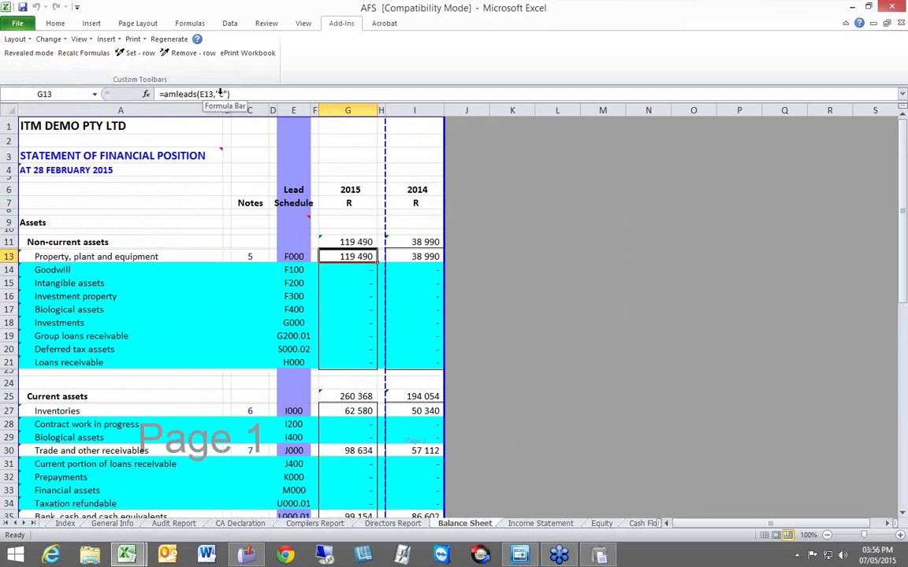
pyautogui.click(420, 257)
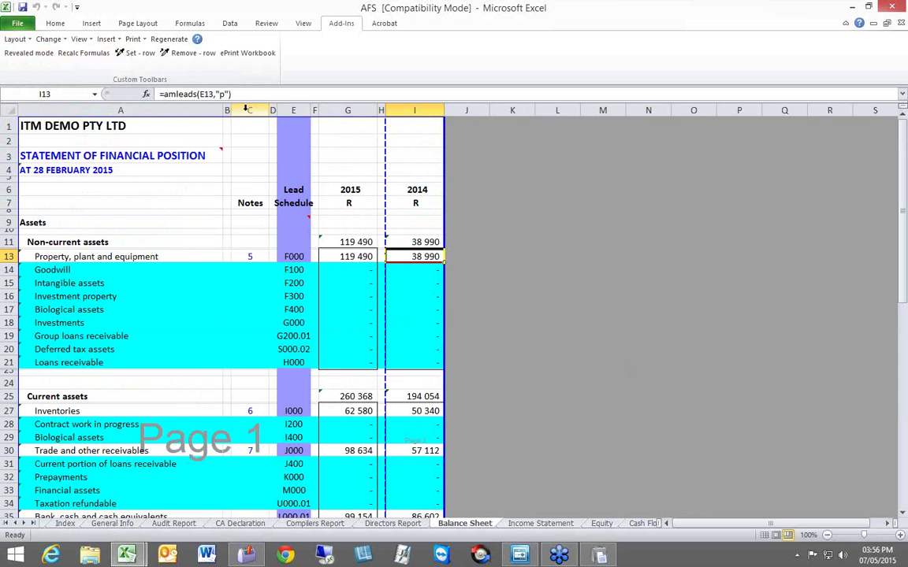
pyautogui.click(354, 257)
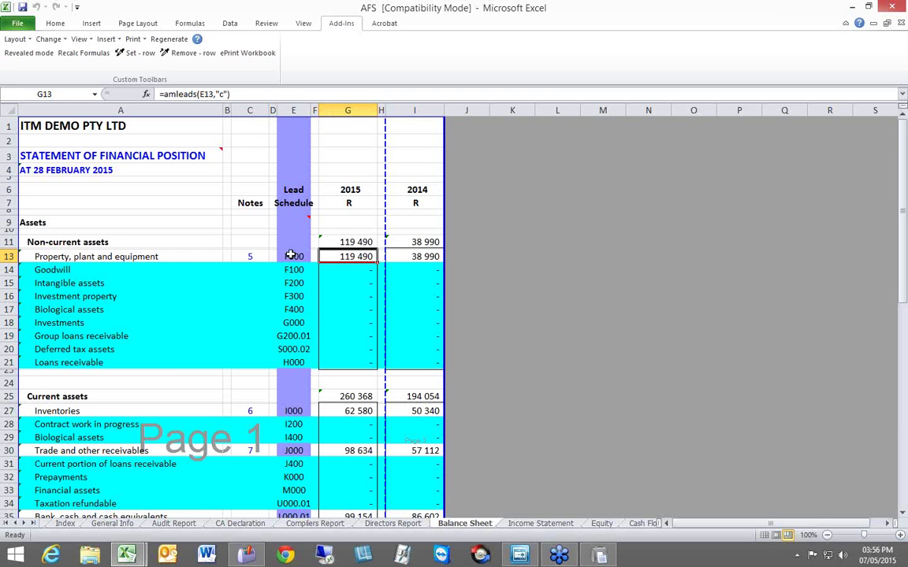
# - Switch to AuditMate and display lead schedule F000, Property, Plant and Equipment
pyautogui.click(598, 557)
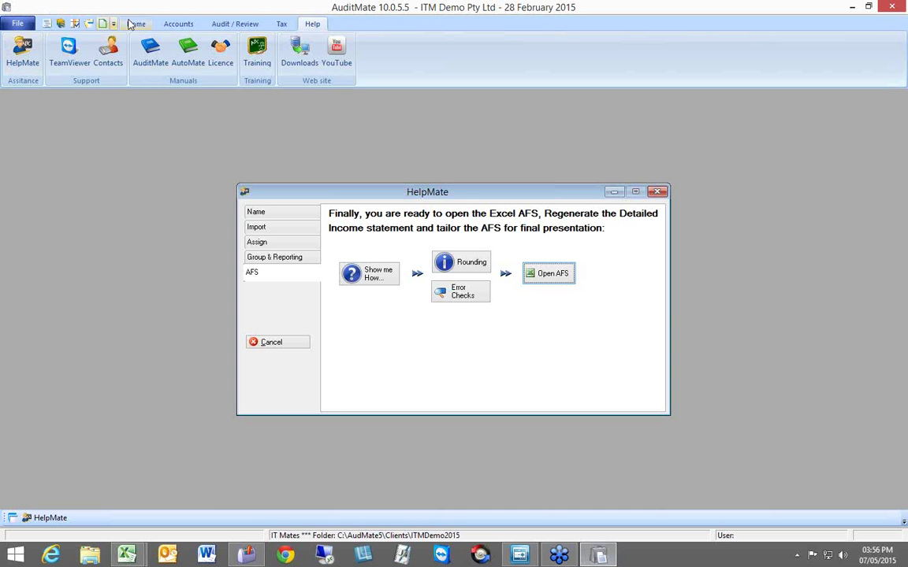
pyautogui.click(183, 25)
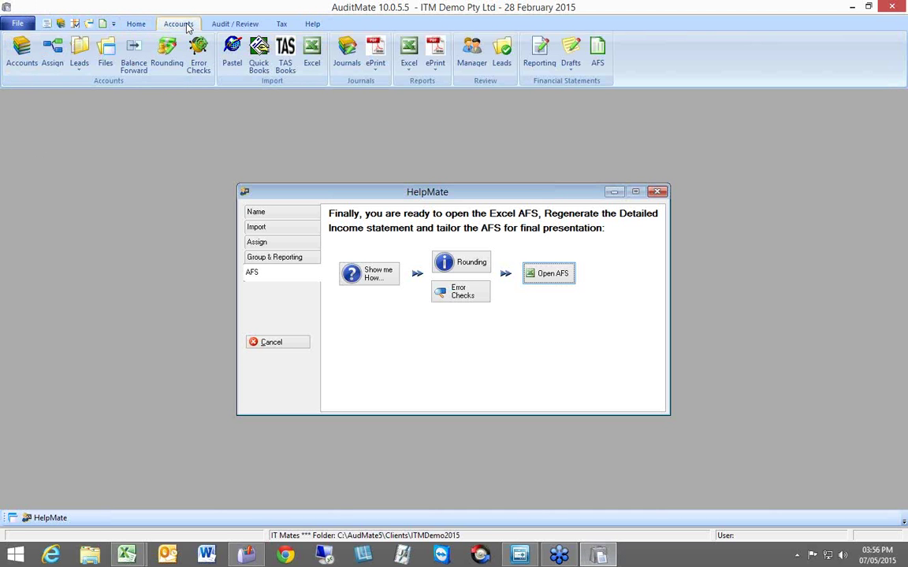
pyautogui.click(79, 55)
pyautogui.click(160, 97)
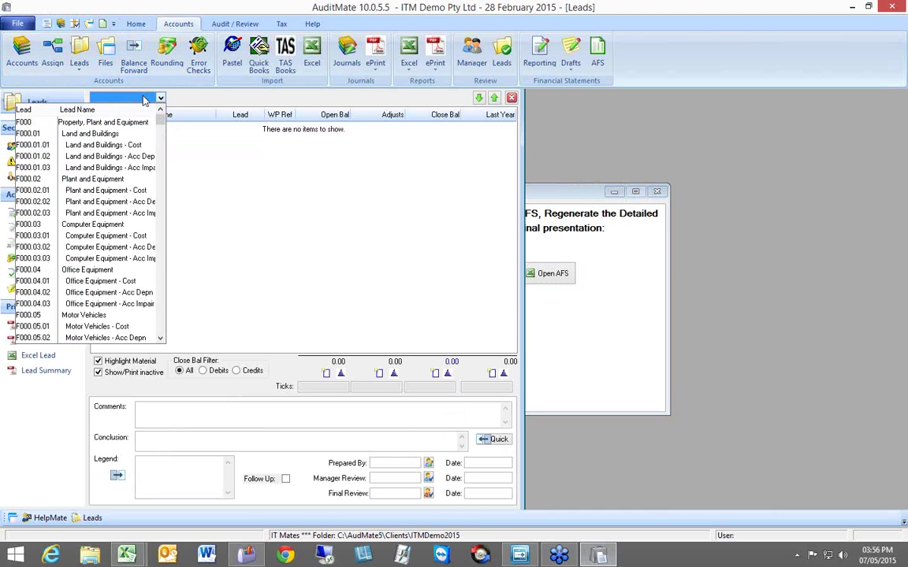
pyautogui.click(71, 124)
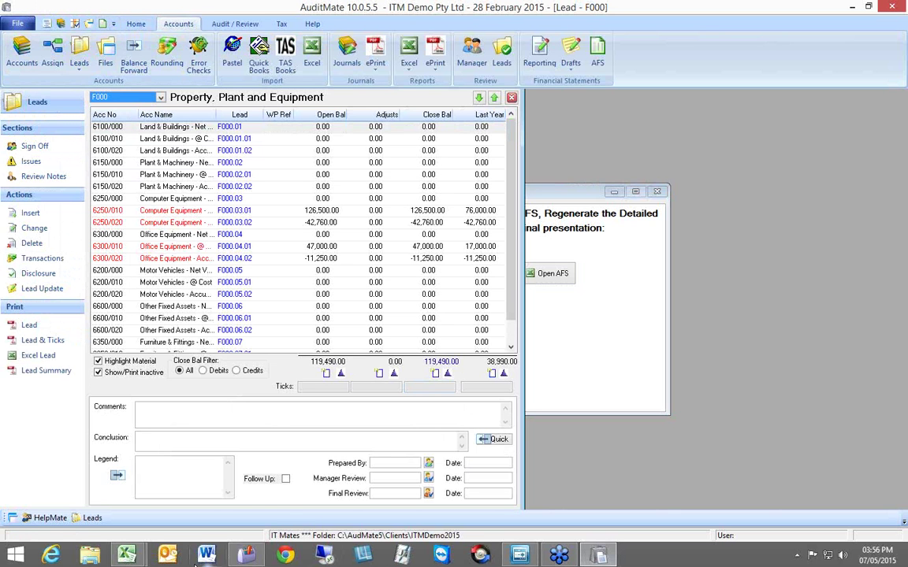
# - Switch back to the AFS workbook in Excel and look through the statement of financial position down to the equity section
pyautogui.moveTo(140, 556)
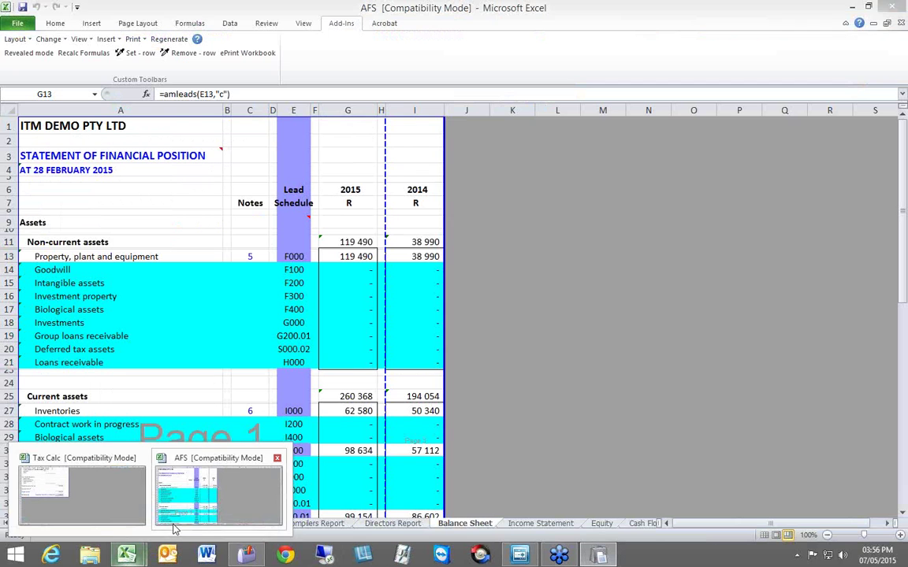
pyautogui.click(177, 469)
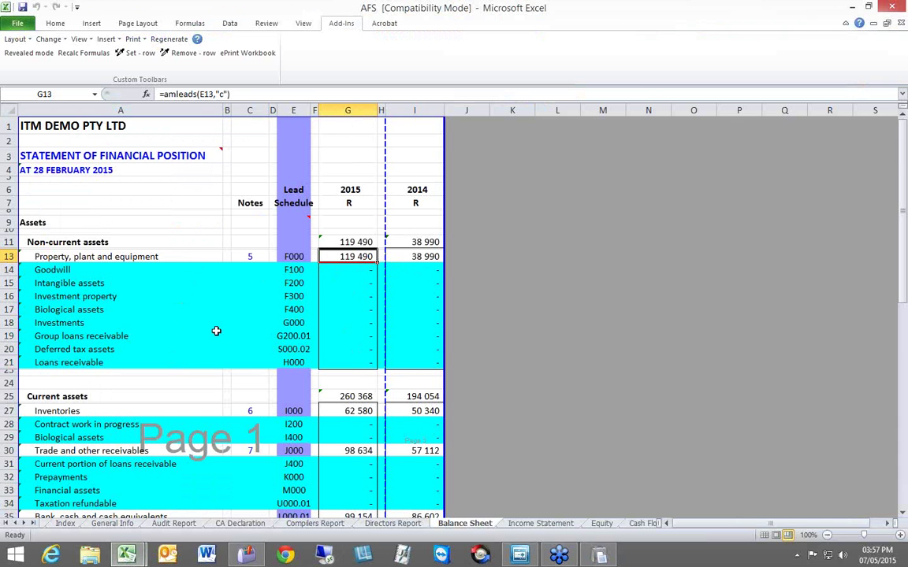
pyautogui.scroll(-8, 216, 331)
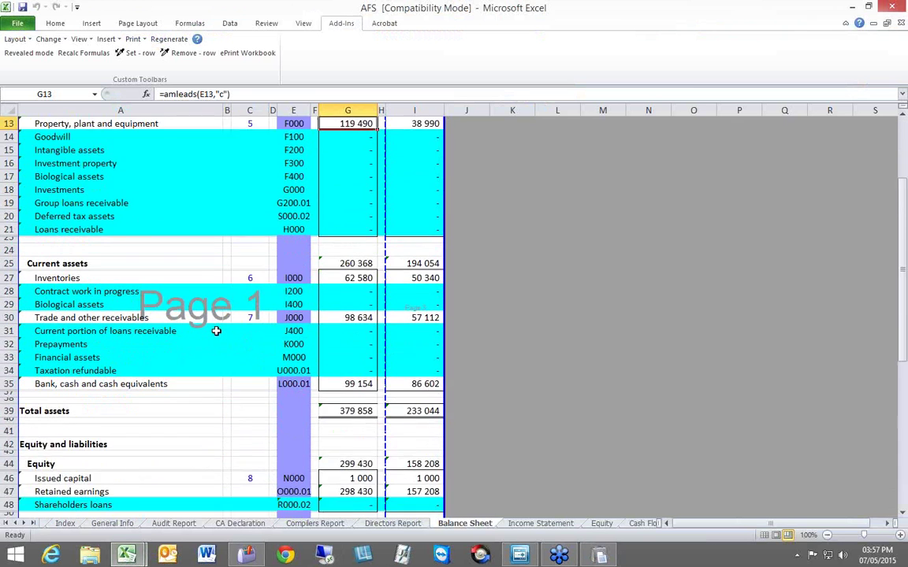
# - Compare total assets with total equity and liabilities on the Balance Sheet sheet, down to the check balance row
pyautogui.scroll(-3, 216, 331)
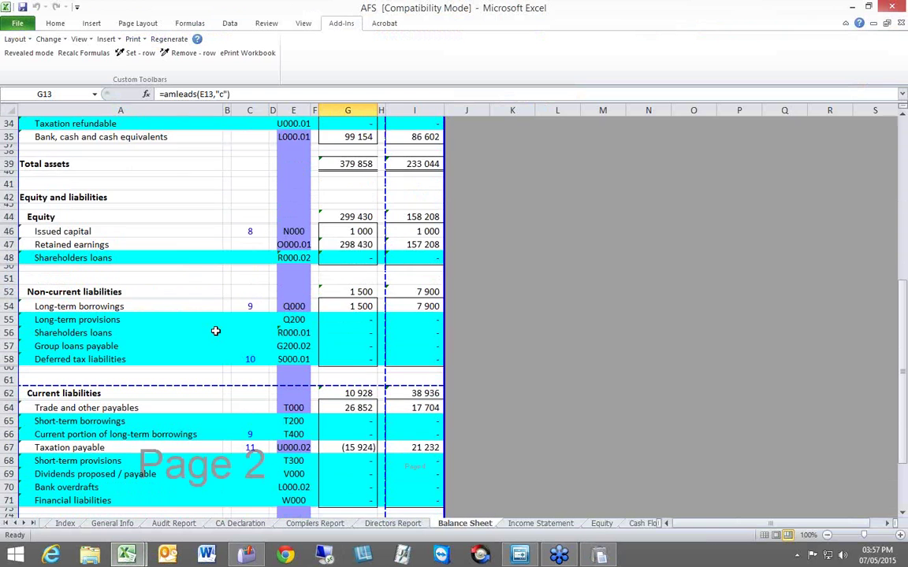
pyautogui.scroll(-1, 216, 331)
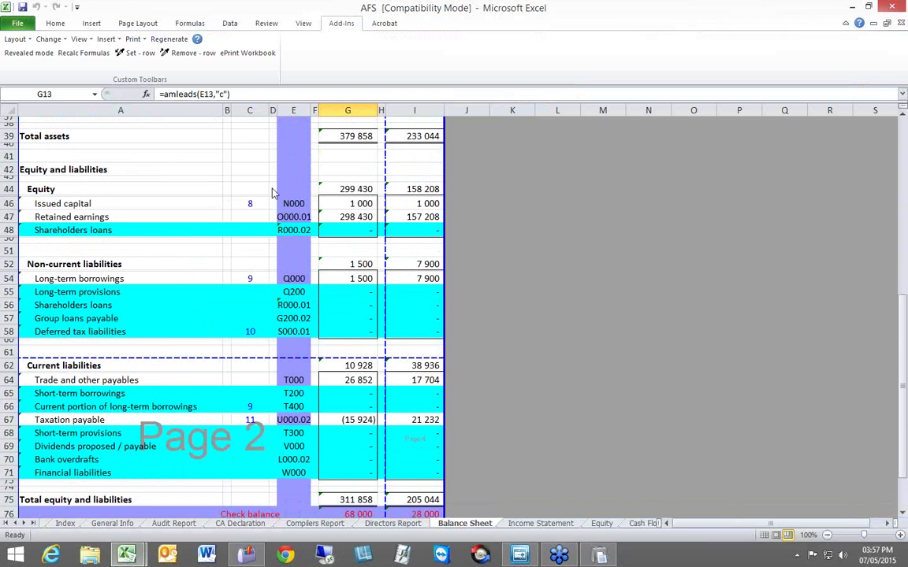
pyautogui.click(347, 136)
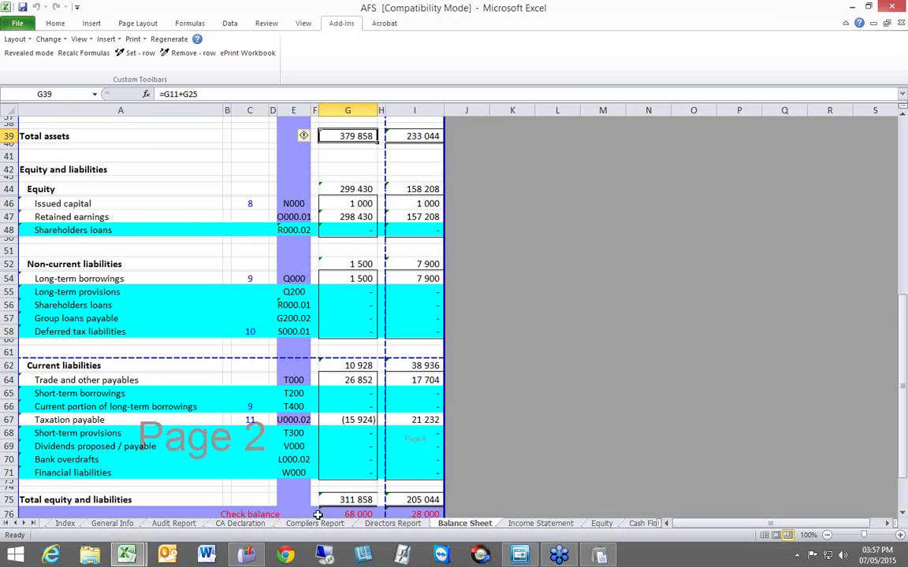
pyautogui.scroll(-1, 307, 473)
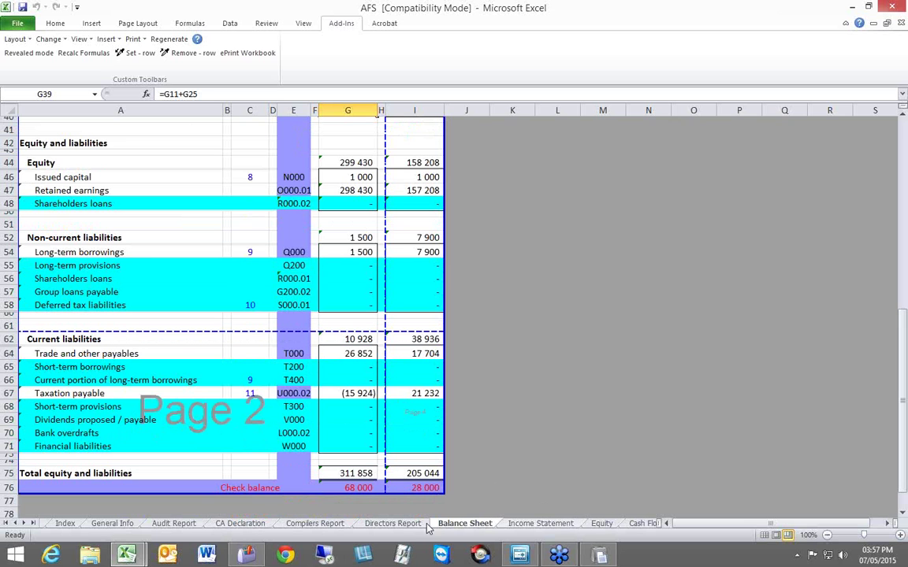
# - Fully regenerate the Detailed Income Statement from the trial balance and review its lines down to the net profit for the period
pyautogui.click(24, 524)
pyautogui.click(24, 523)
pyautogui.click(23, 523)
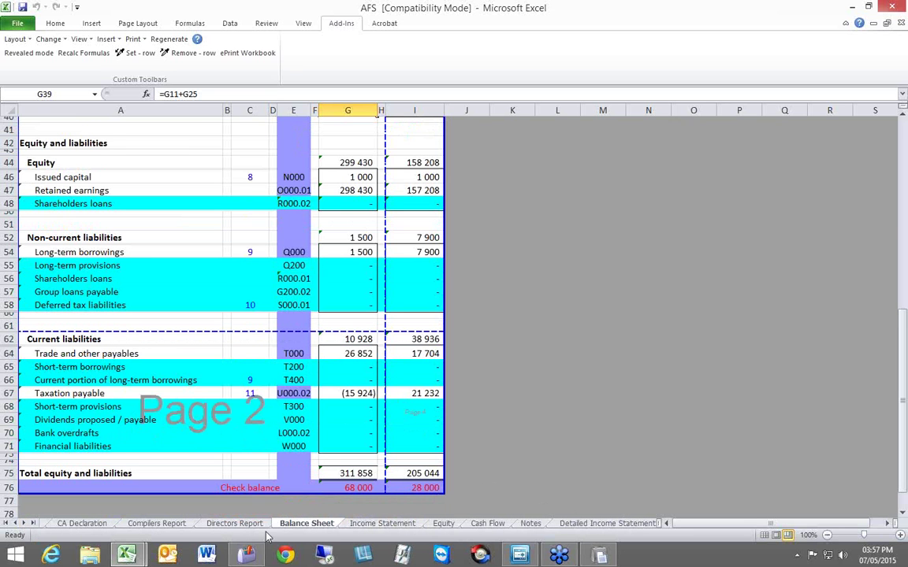
pyautogui.click(585, 524)
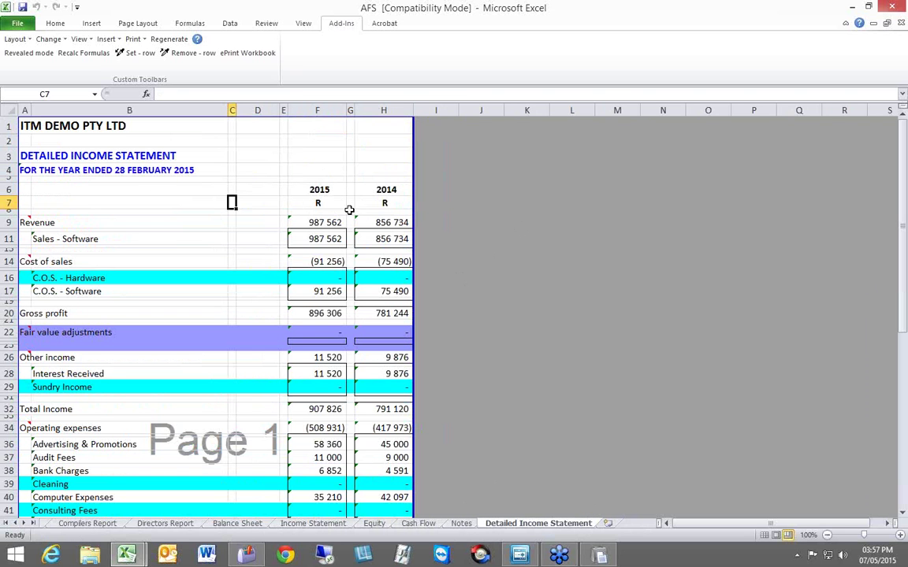
pyautogui.click(168, 38)
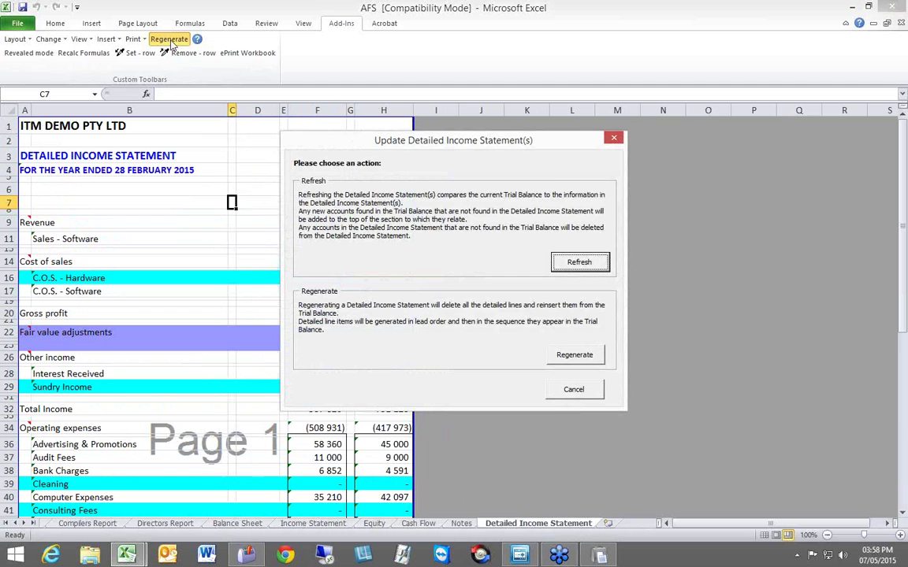
pyautogui.click(576, 356)
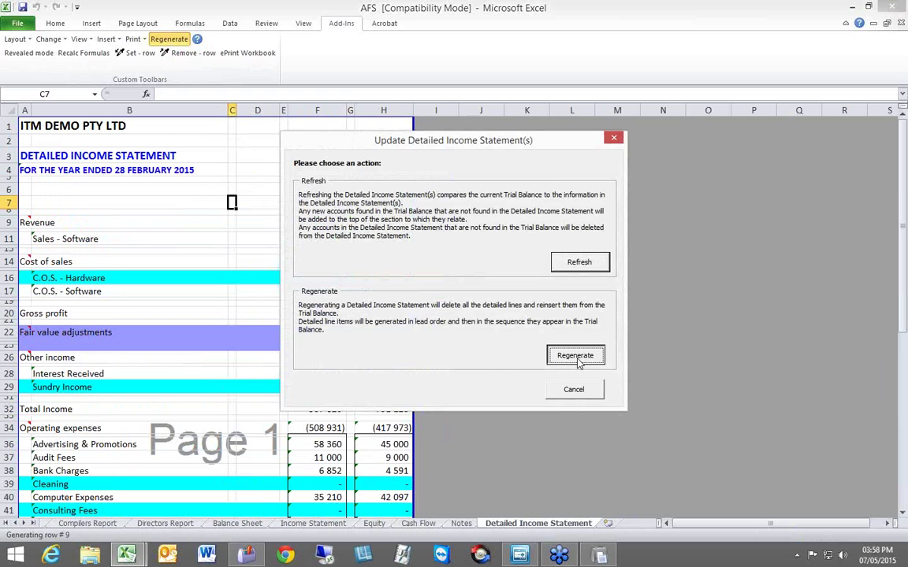
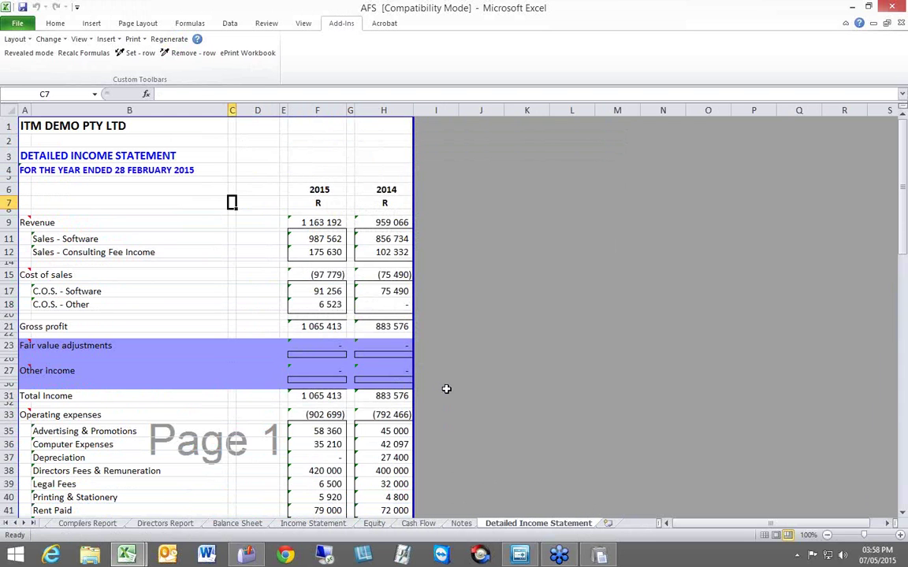
pyautogui.click(481, 348)
pyautogui.scroll(-12, 482, 355)
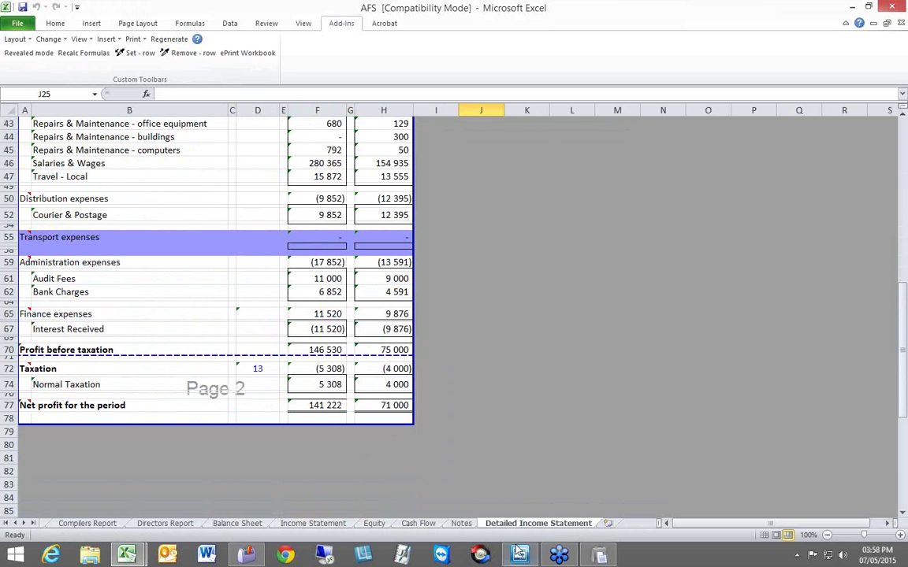
# - On the Income Statement sheet, compare the 2015 and 2014 net profit after taxation with the net profit per the trial balance
pyautogui.click(339, 527)
pyautogui.scroll(-1, 531, 331)
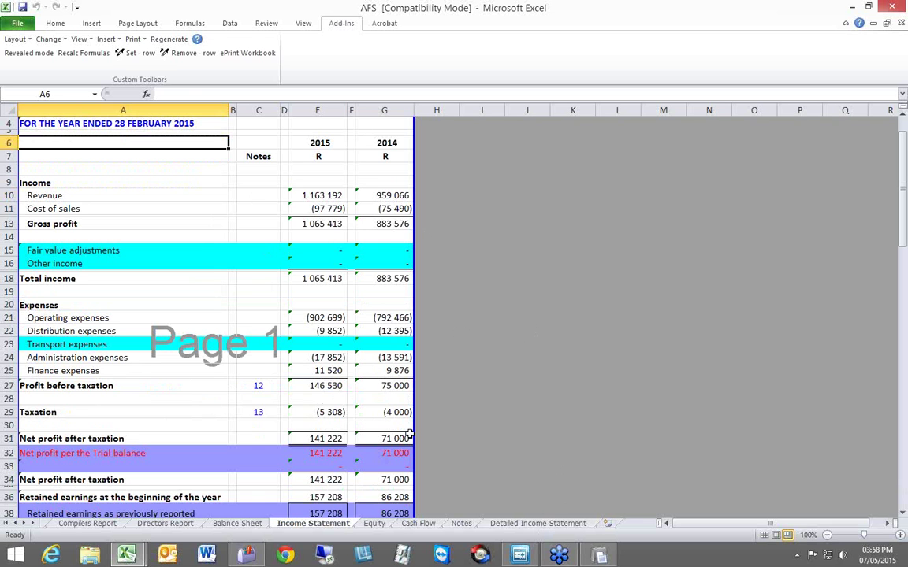
pyautogui.click(329, 439)
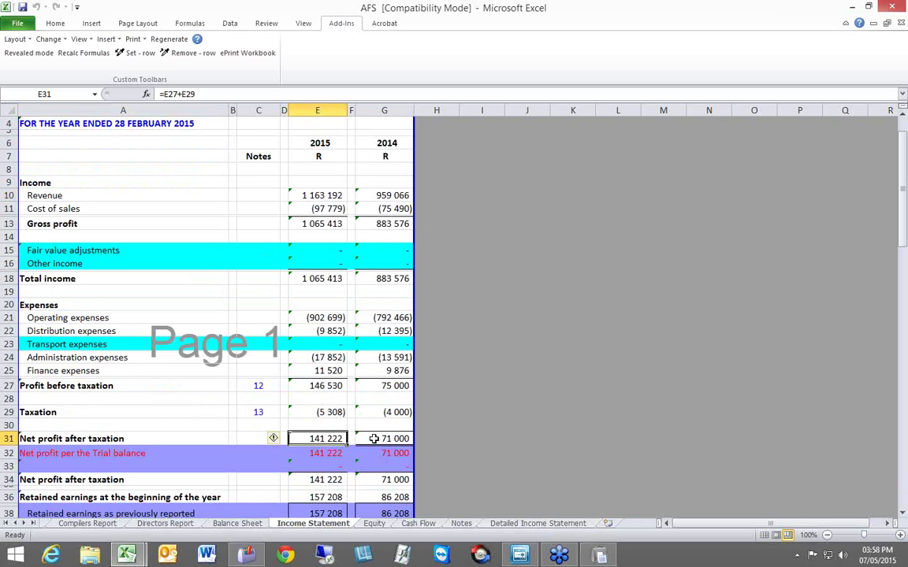
pyautogui.click(374, 439)
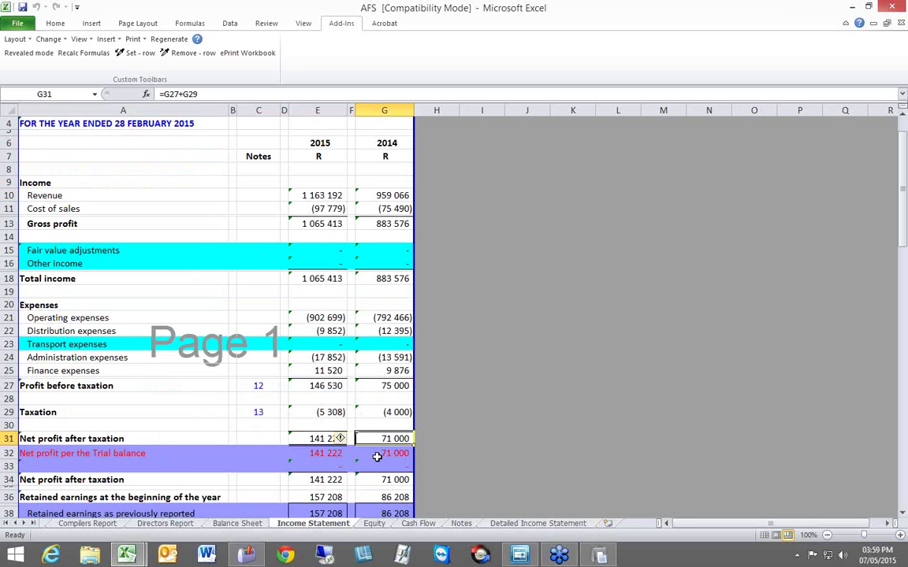
pyautogui.click(252, 439)
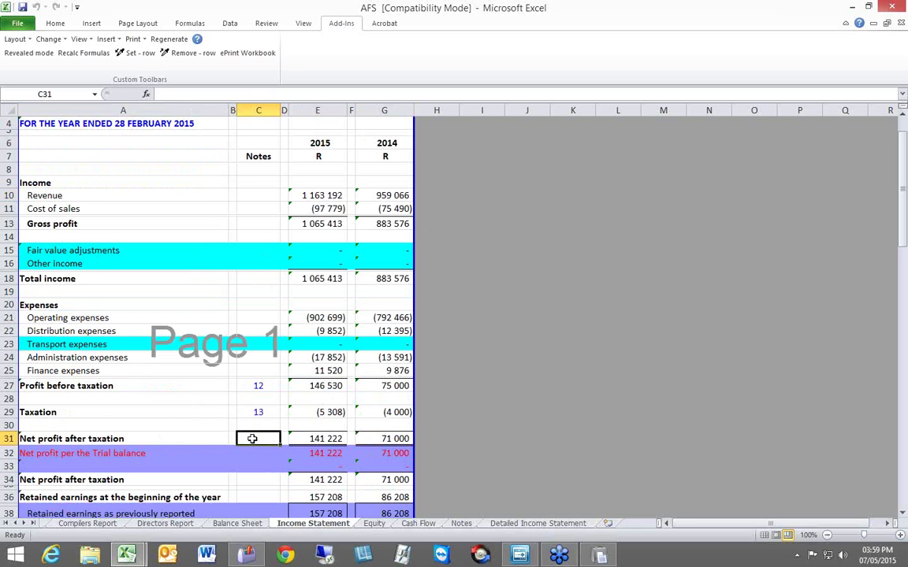
pyautogui.click(463, 451)
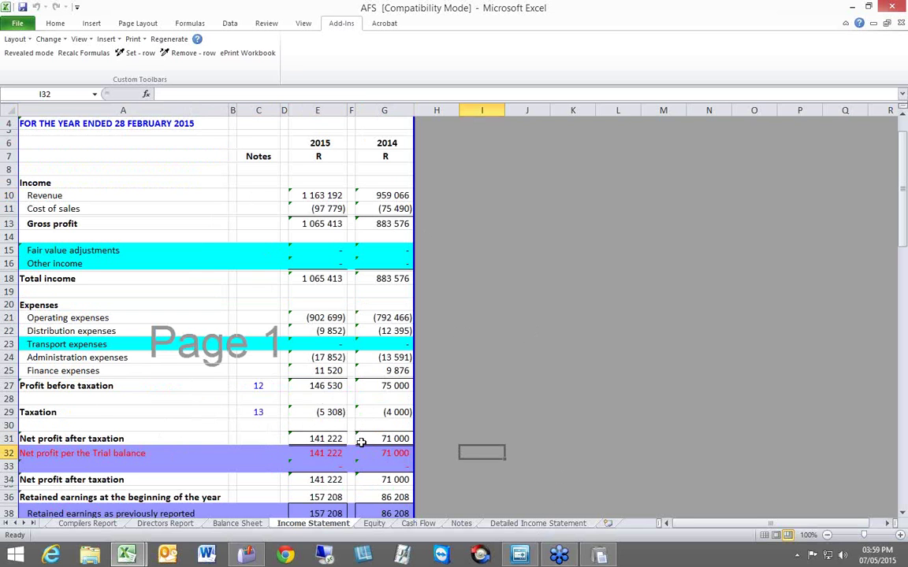
# - Check retained earnings across the Balance Sheet, Income Statement and Equity sheets, finishing on the Balance Sheet
pyautogui.click(238, 524)
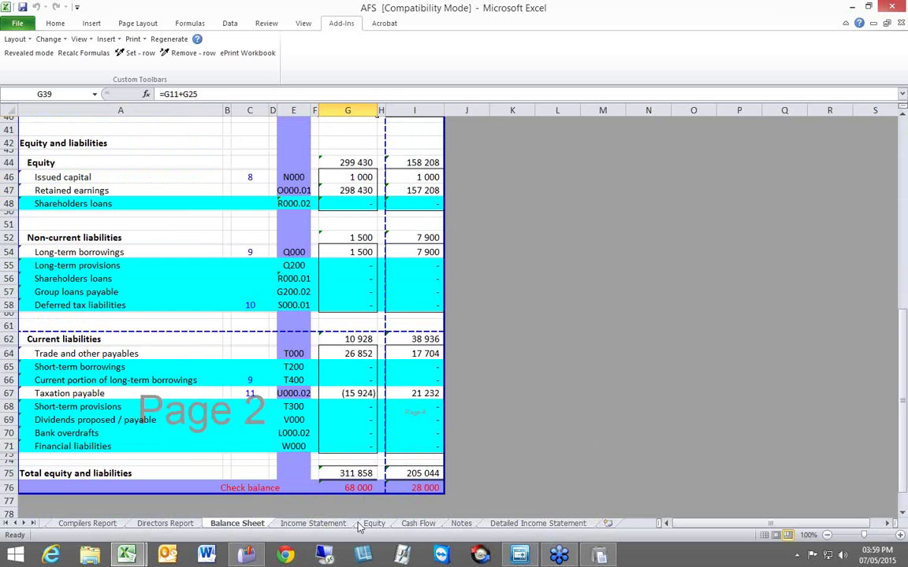
pyautogui.hotkey('ctrl', 'pagedown')
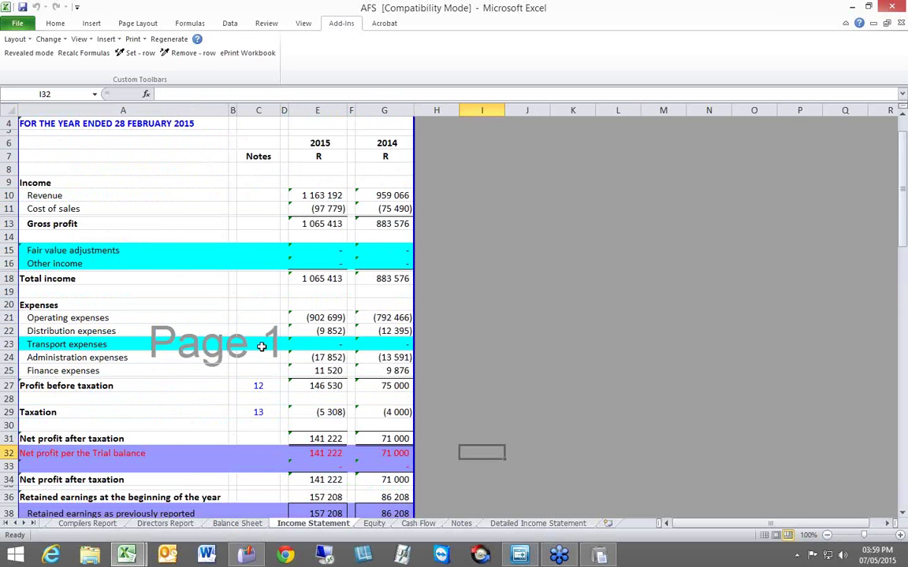
pyautogui.scroll(-2, 262, 346)
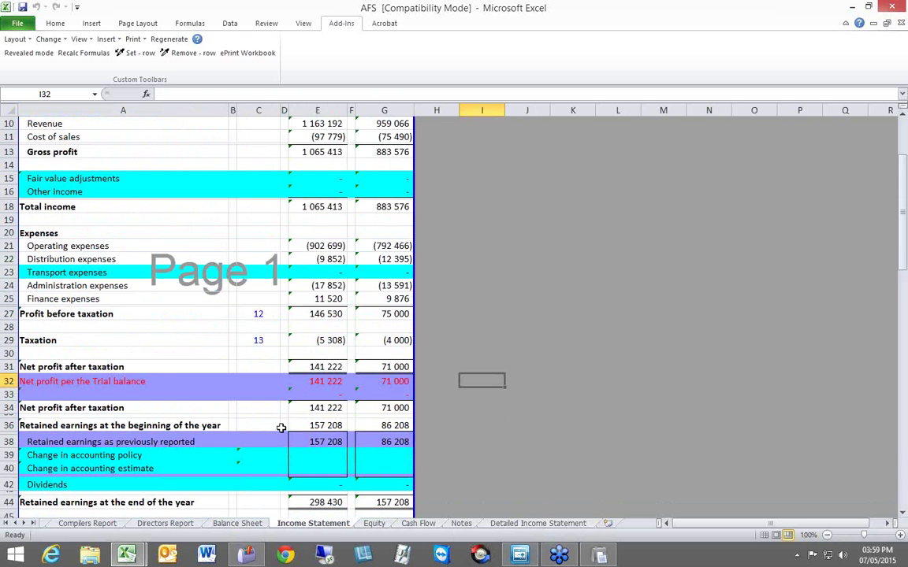
pyautogui.click(375, 524)
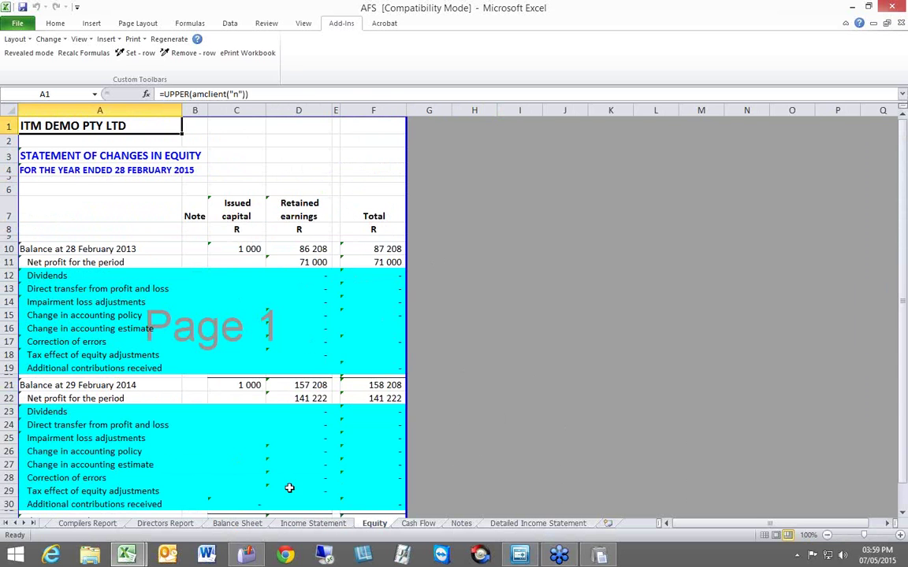
pyautogui.click(237, 523)
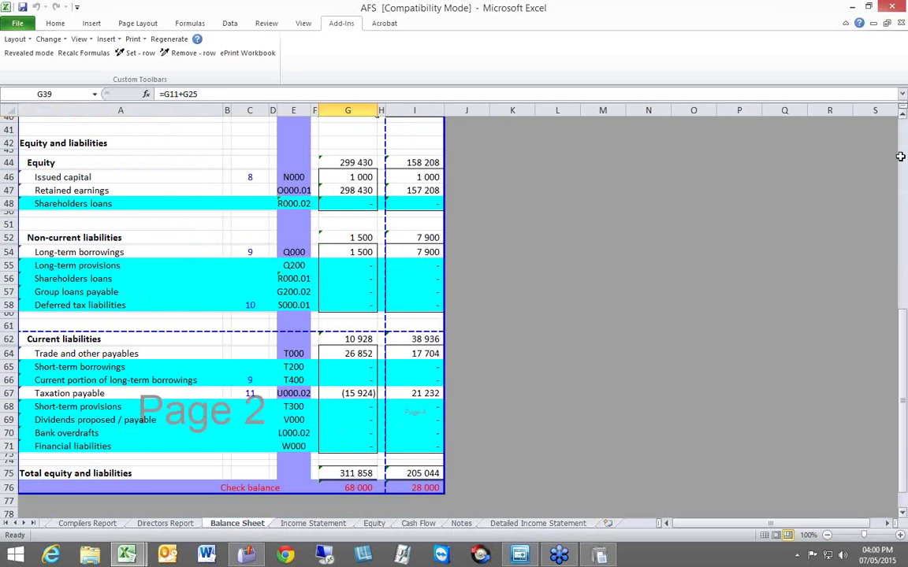
# - Restore the AFS workbook window from full screen, narrow it to about half the screen width and extend its height
pyautogui.click(870, 9)
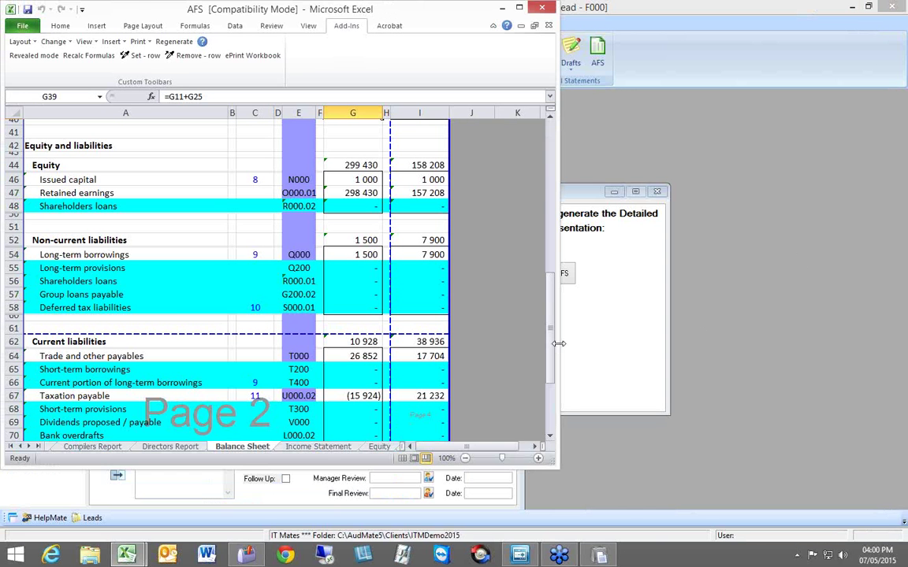
pyautogui.moveTo(558, 344); pyautogui.dragTo(467, 343)
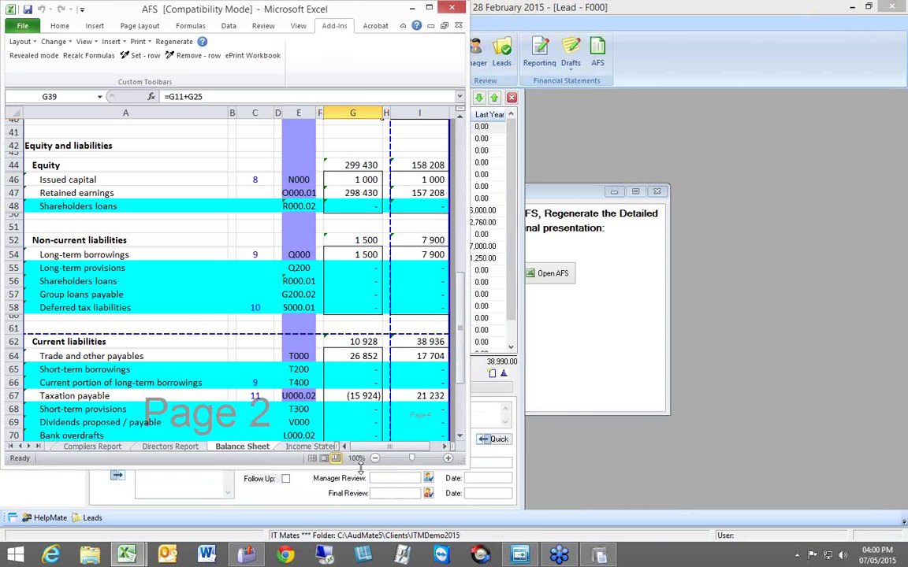
pyautogui.moveTo(361, 469); pyautogui.dragTo(367, 525)
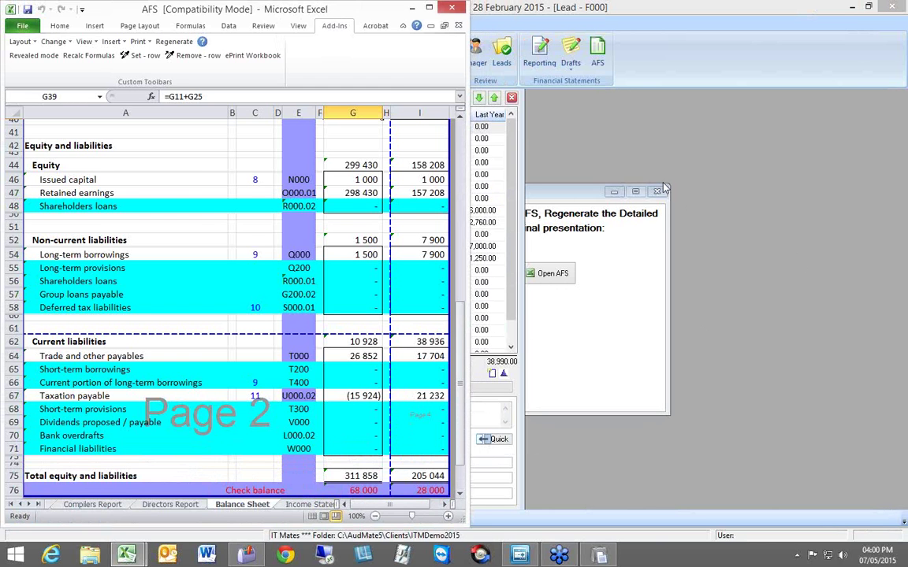
# - Switch to AuditMate, close lead F000 and generate the Draft Balance Sheet with working paper reference ZC200 from HelpMate's Group & Reporting stage
pyautogui.click(697, 229)
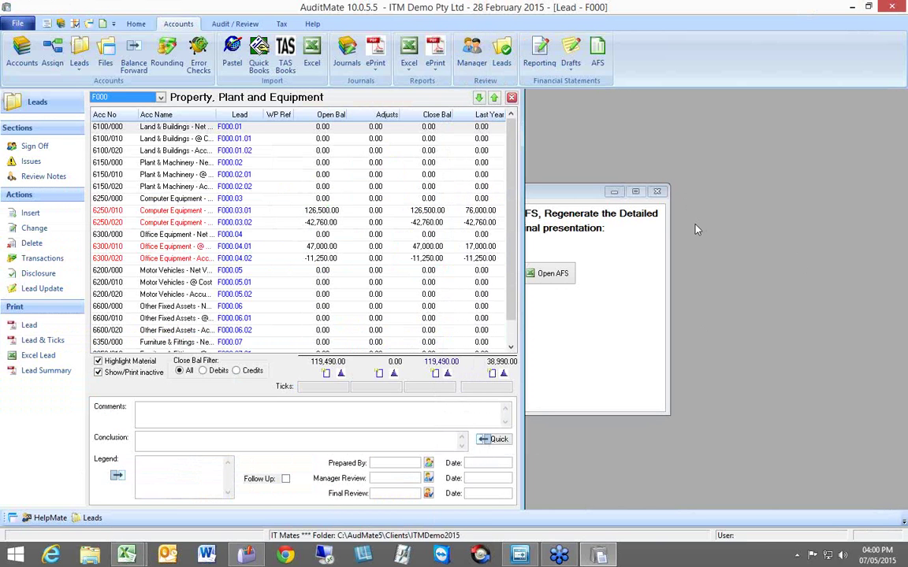
pyautogui.click(511, 99)
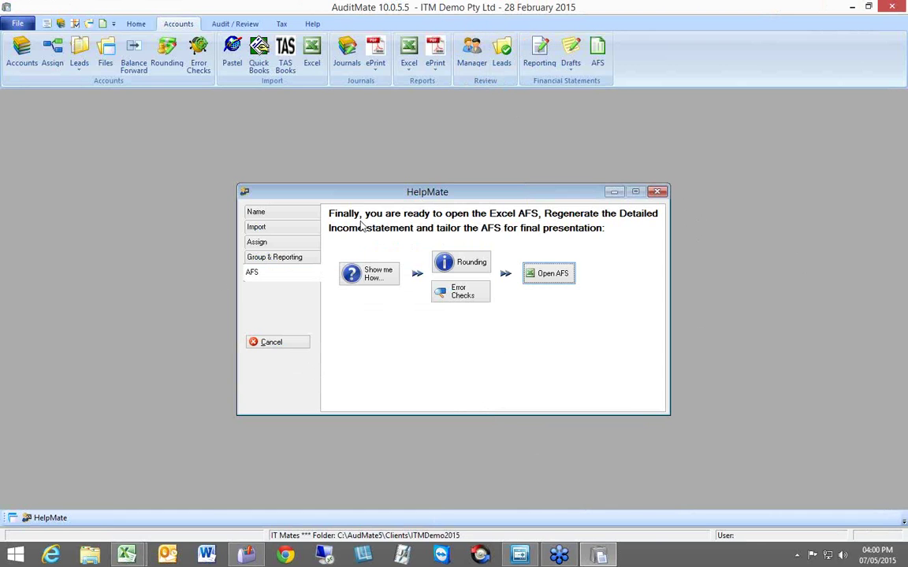
pyautogui.click(257, 258)
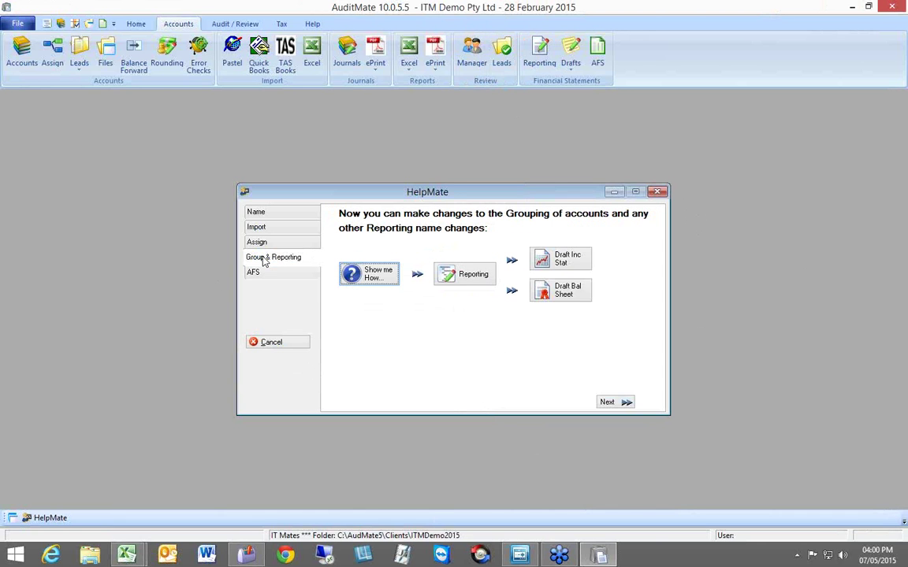
pyautogui.click(564, 293)
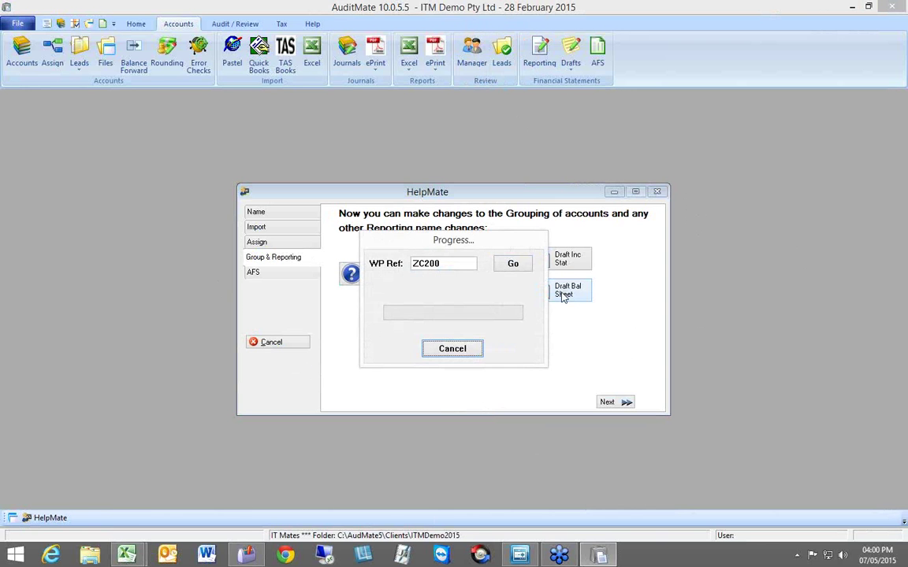
pyautogui.click(514, 265)
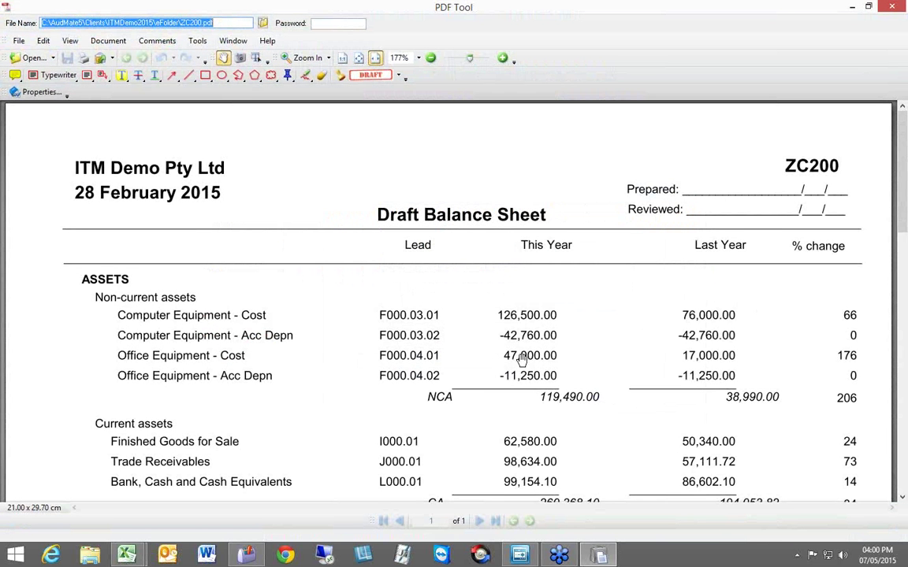
# - Examine the non-current, current and total asset amounts in the Draft Balance Sheet PDF
pyautogui.click(486, 348)
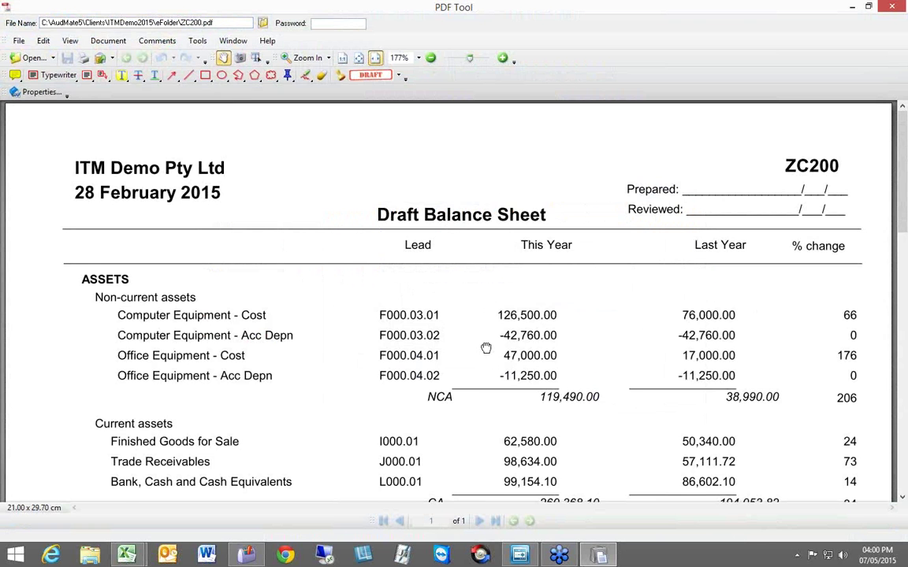
pyautogui.scroll(-2, 479, 273)
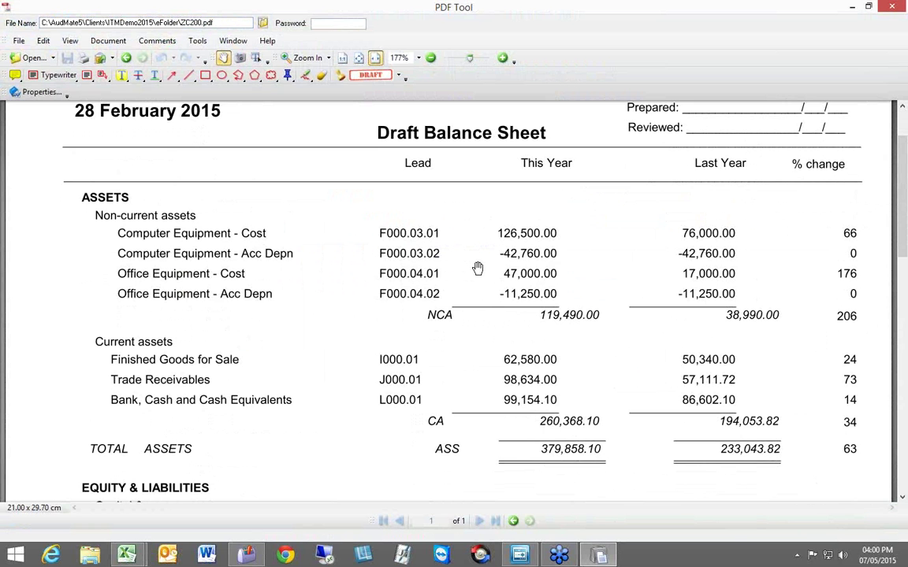
pyautogui.moveTo(477, 271); pyautogui.dragTo(476, 235)
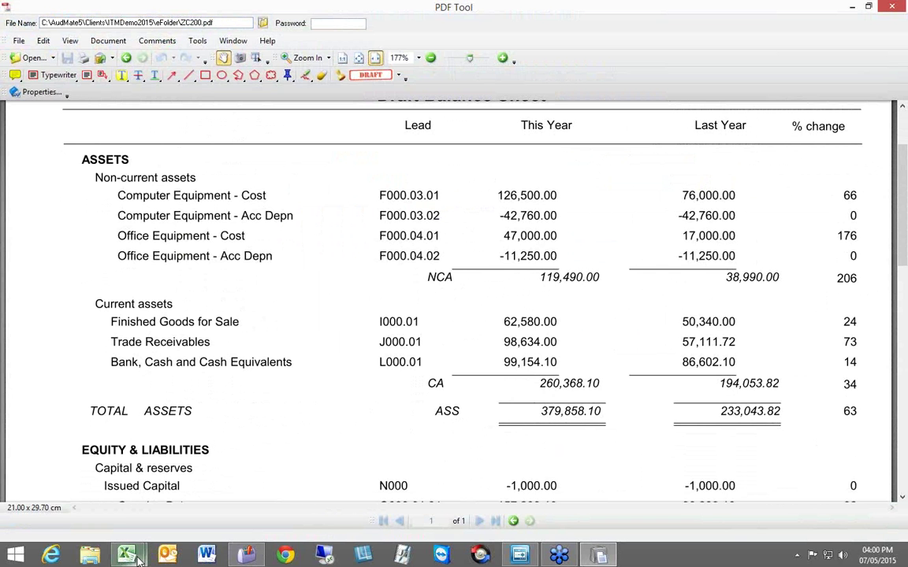
# - Switch to the AFS workbook in Excel and compare its current and total assets with the Draft Balance Sheet PDF
pyautogui.moveTo(138, 558)
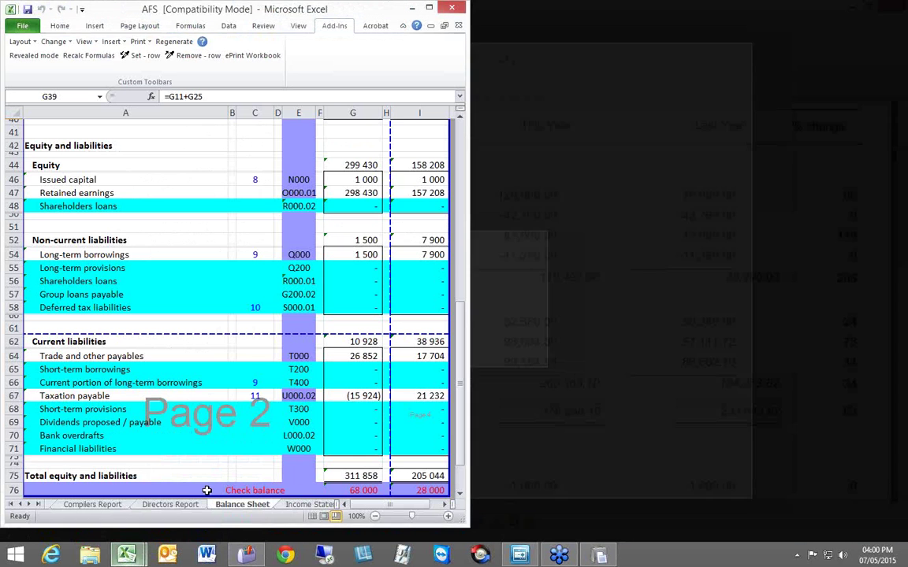
pyautogui.click(208, 490)
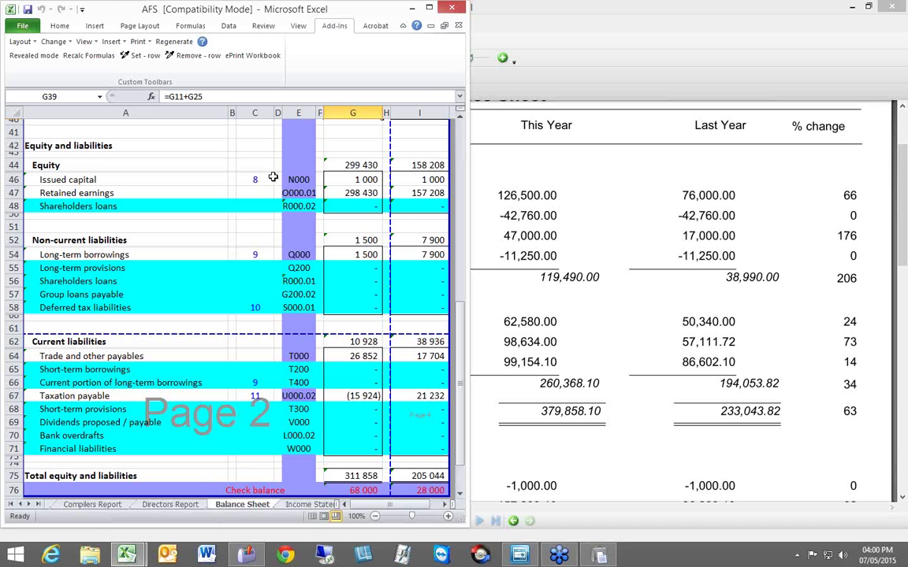
pyautogui.scroll(2, 273, 178)
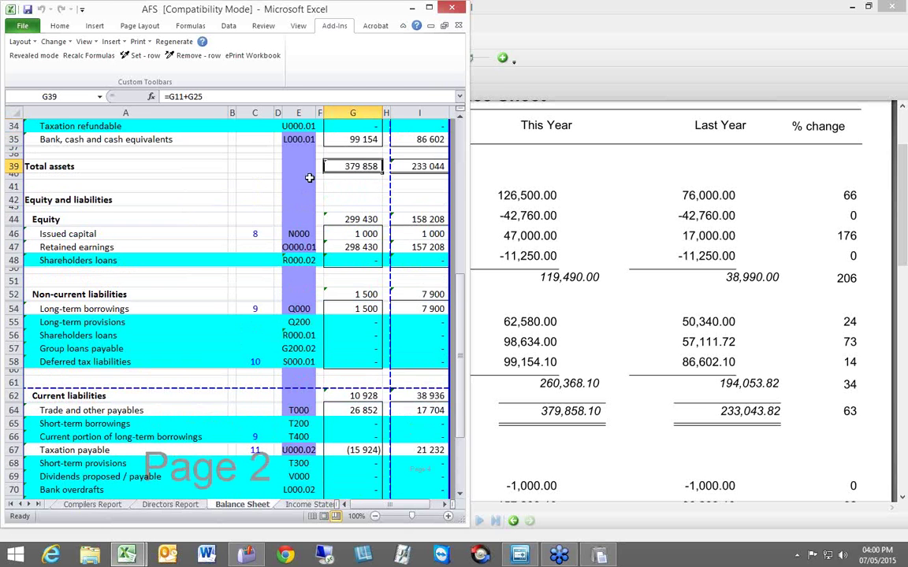
pyautogui.scroll(3, 305, 173)
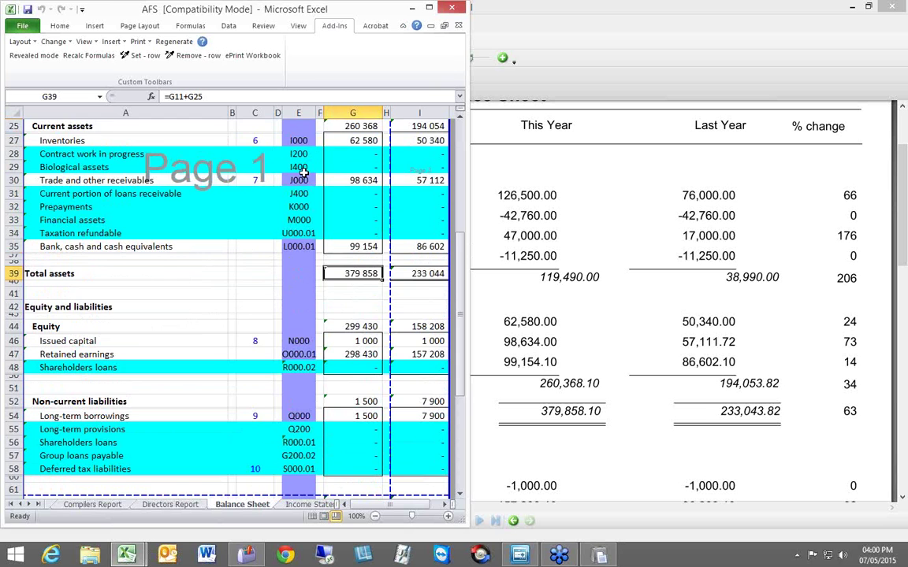
# - Recheck the total assets and equity in the AFS Balance Sheet, and examine the equity and liabilities section of the Draft Balance Sheet PDF
pyautogui.scroll(3, 303, 171)
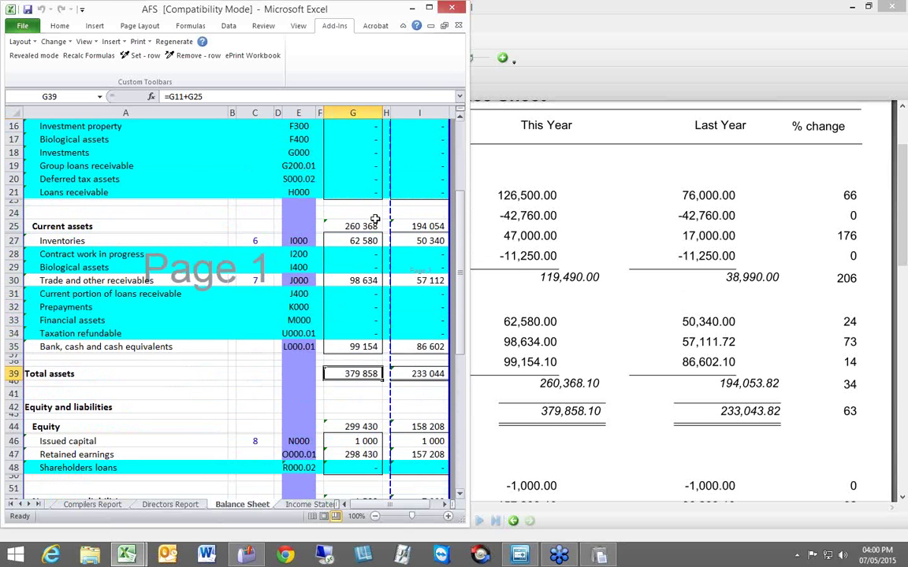
pyautogui.scroll(2, 330, 266)
pyautogui.scroll(-5, 334, 268)
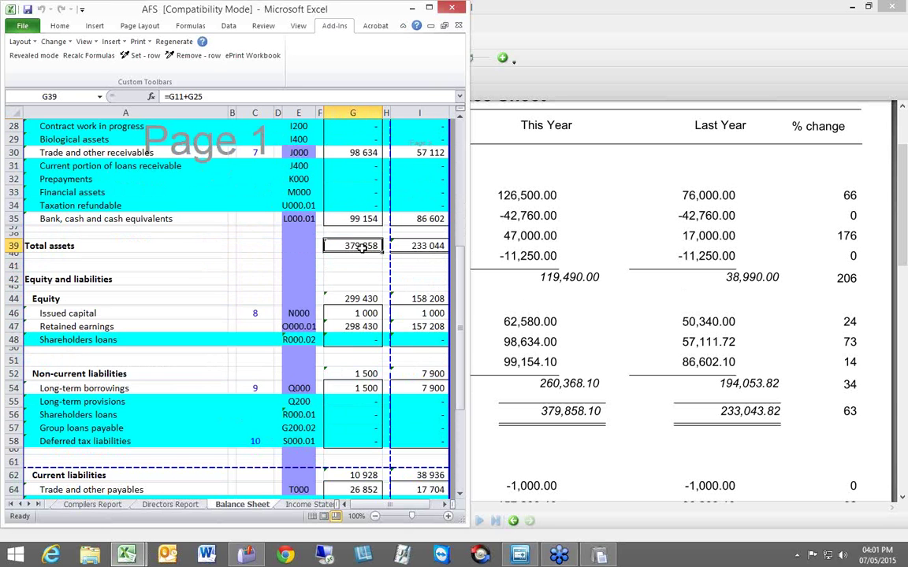
pyautogui.moveTo(338, 299); pyautogui.dragTo(339, 246)
pyautogui.click(280, 277)
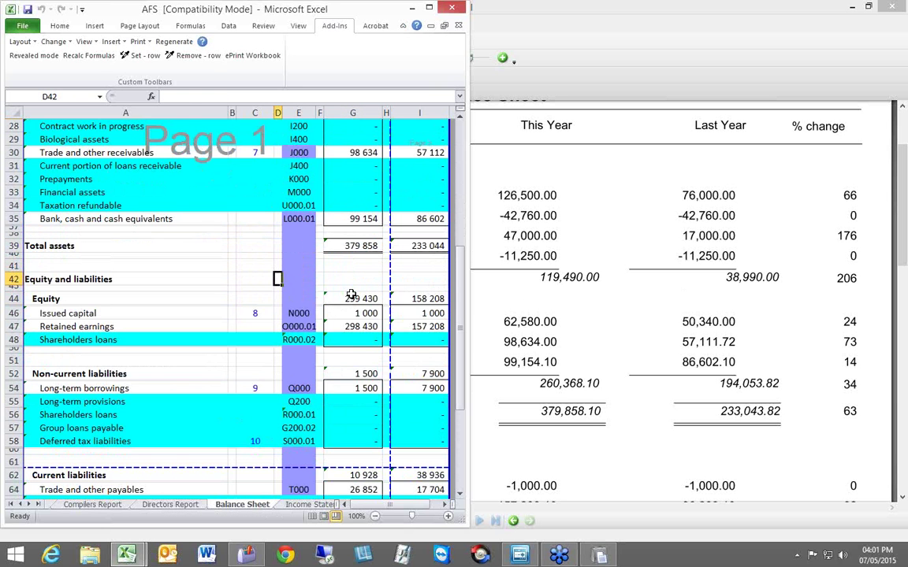
pyautogui.click(903, 499)
pyautogui.scroll(-3, 903, 499)
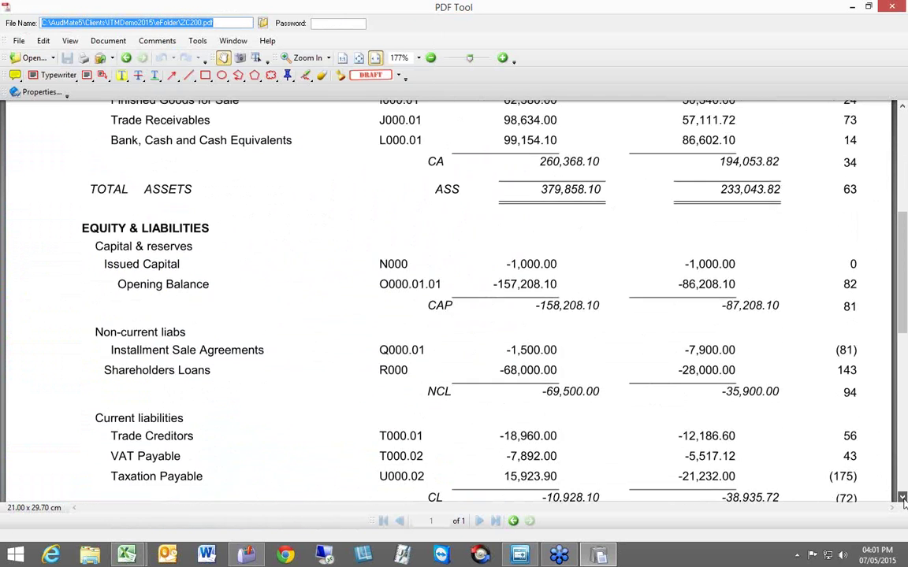
pyautogui.scroll(-3, 903, 499)
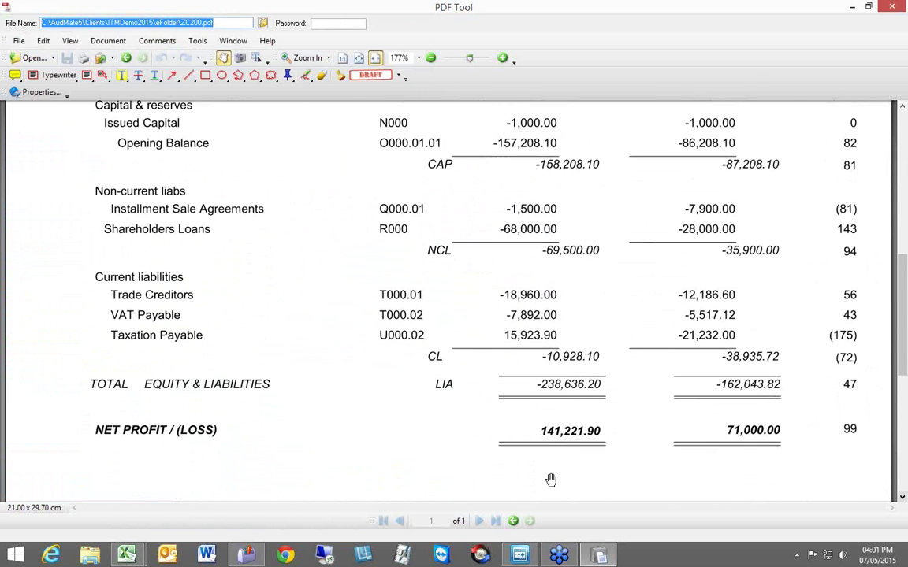
# - Close the Tax Calc workbook in Excel, saving its changes
pyautogui.moveTo(127, 556)
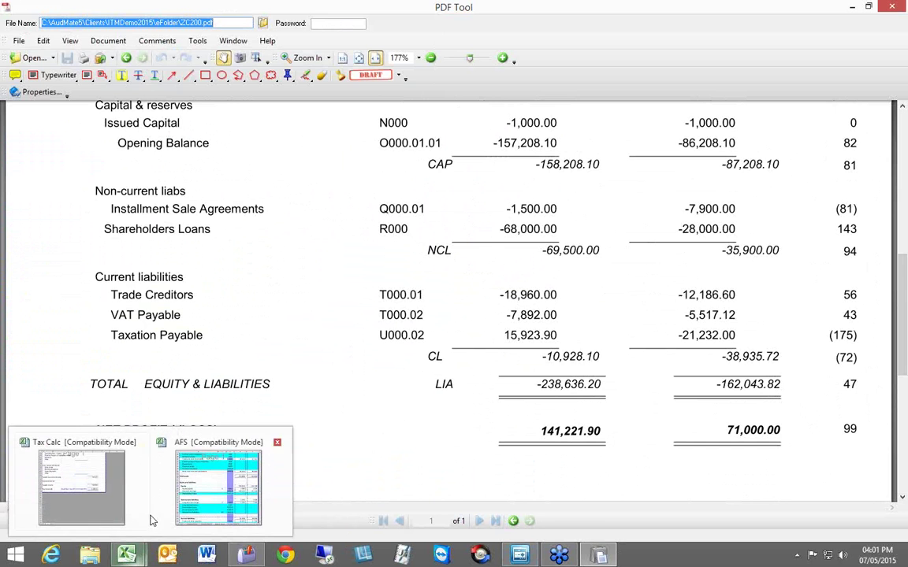
pyautogui.moveTo(142, 447)
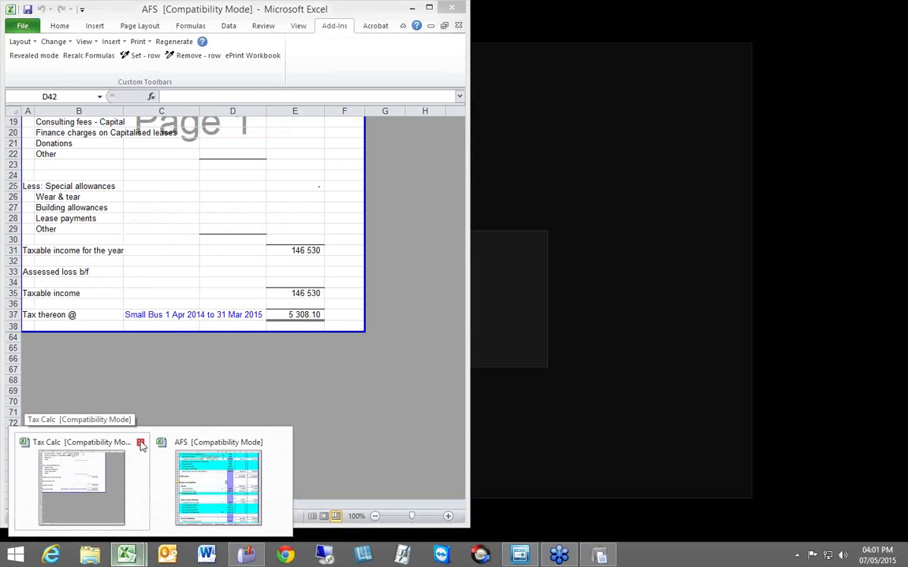
pyautogui.click(141, 445)
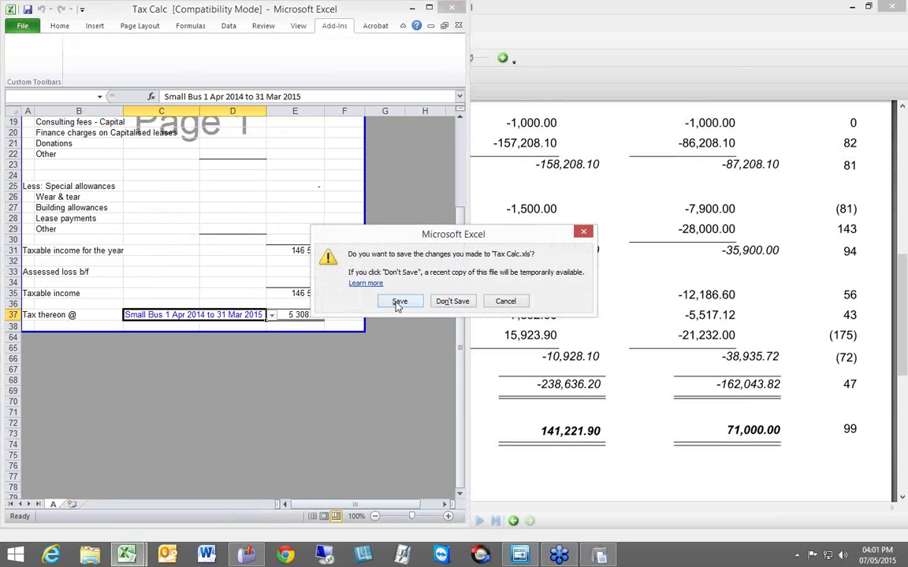
pyautogui.click(399, 302)
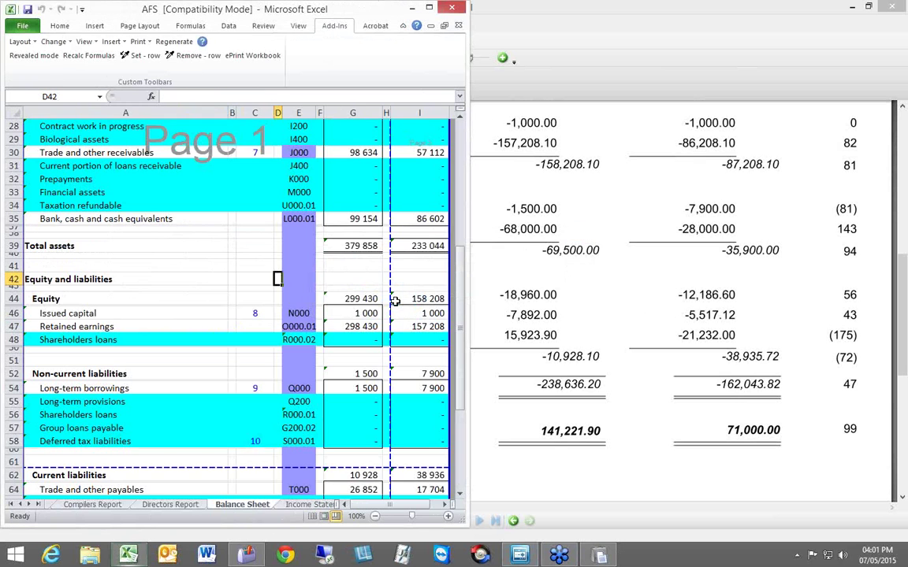
# - Compare the equity and liabilities amounts and the Shareholders loans lead codes between the AFS Balance Sheet and the Draft Balance Sheet PDF
pyautogui.click(228, 351)
pyautogui.scroll(-1, 229, 350)
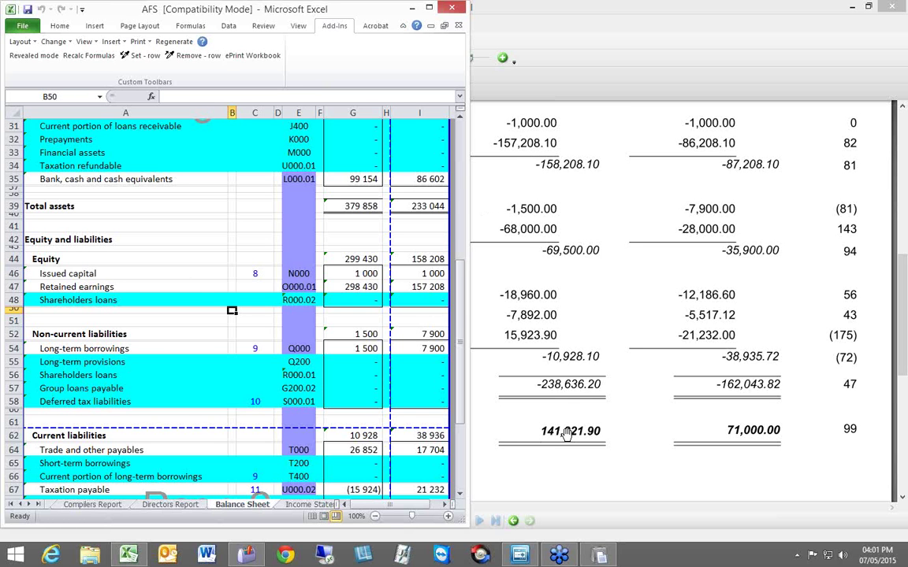
pyautogui.click(520, 228)
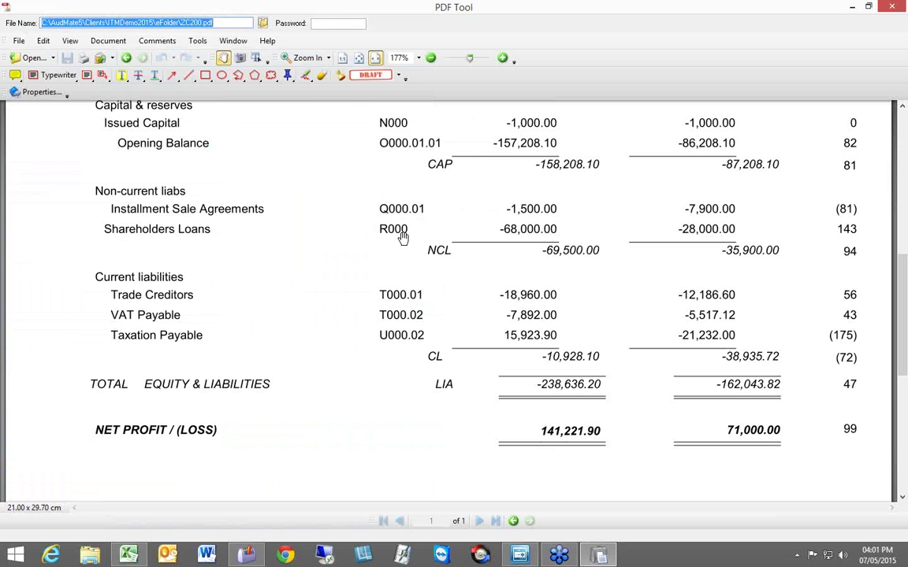
pyautogui.moveTo(129, 555)
pyautogui.click(138, 505)
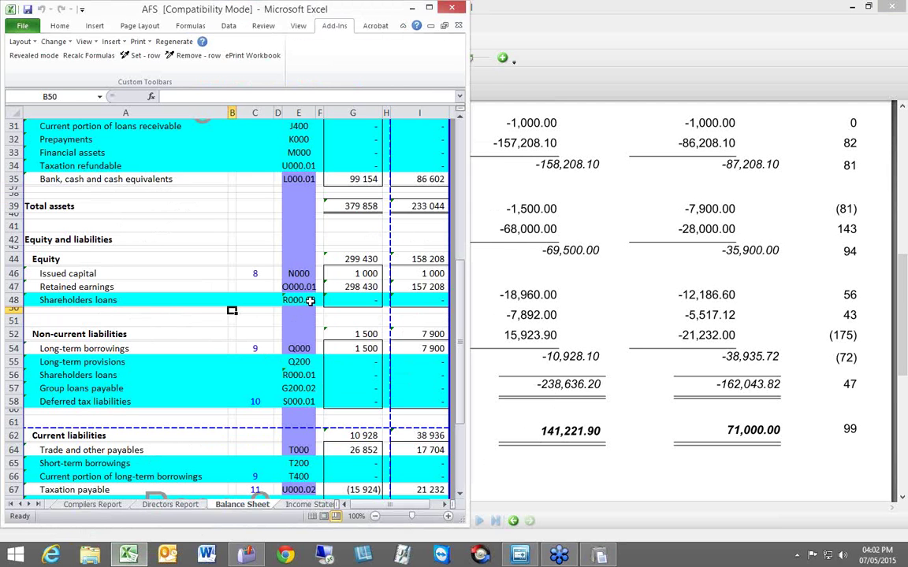
pyautogui.click(201, 376)
pyautogui.click(292, 373)
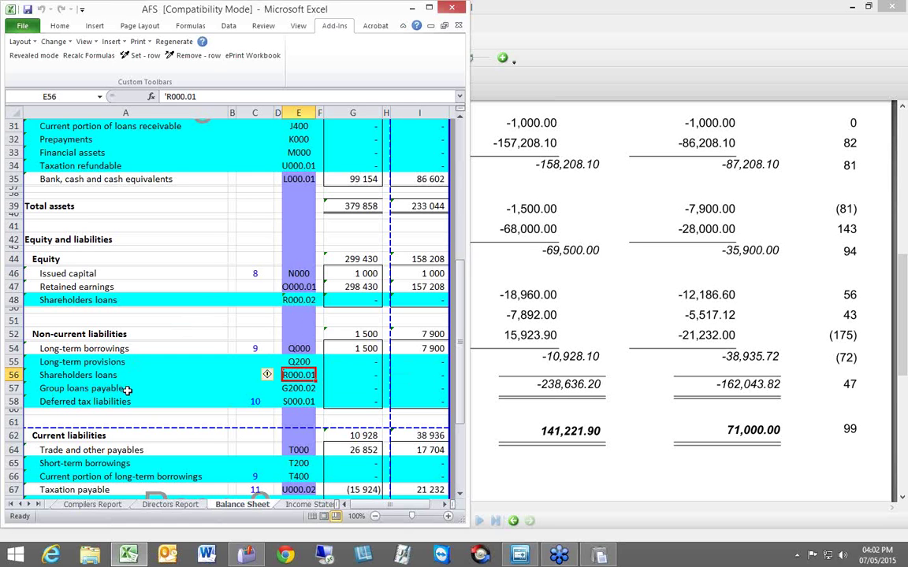
pyautogui.click(67, 375)
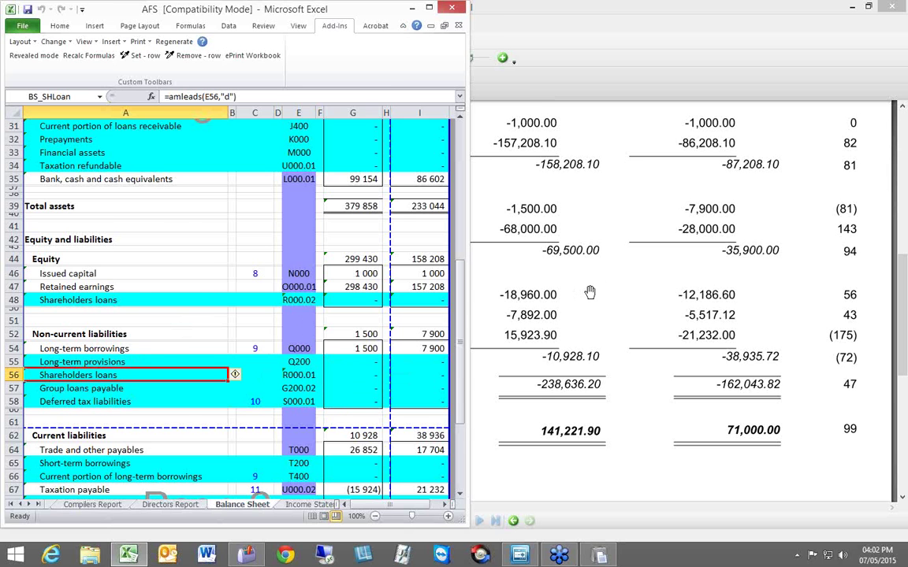
pyautogui.click(524, 265)
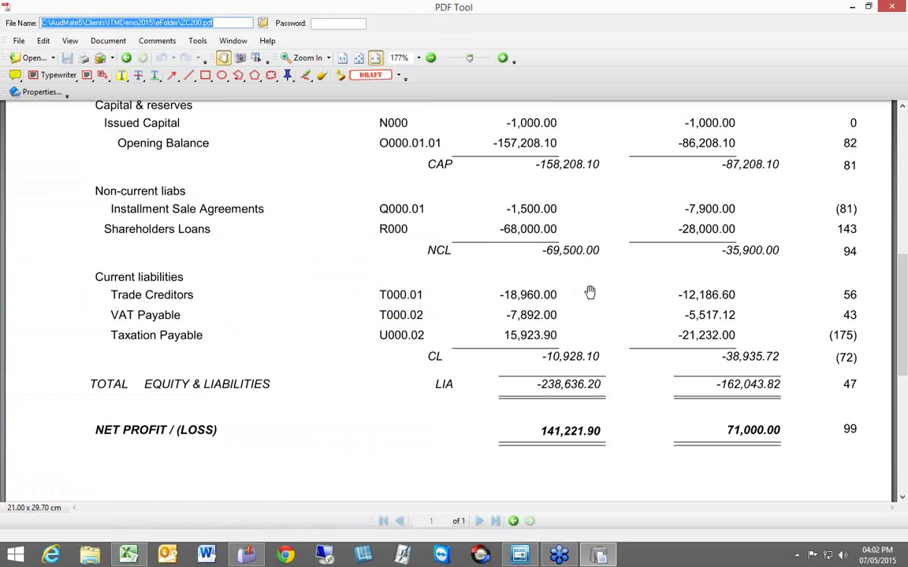
# - Close the Draft Balance Sheet PDF, open AuditMate's Accounts list and locate the Share Holders/ Directors/ Members Loans account by sorting on account name
pyautogui.click(895, 6)
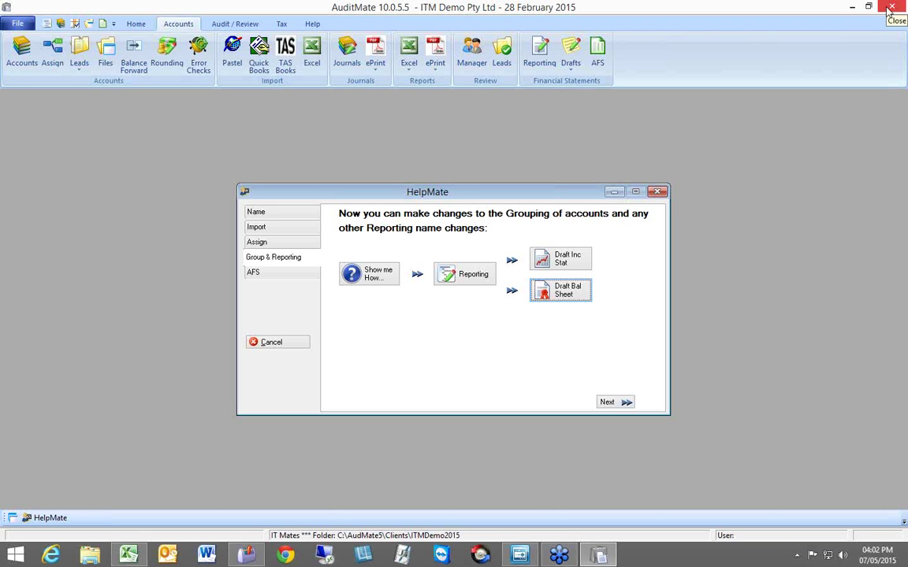
pyautogui.click(60, 25)
pyautogui.scroll(-20, 235, 259)
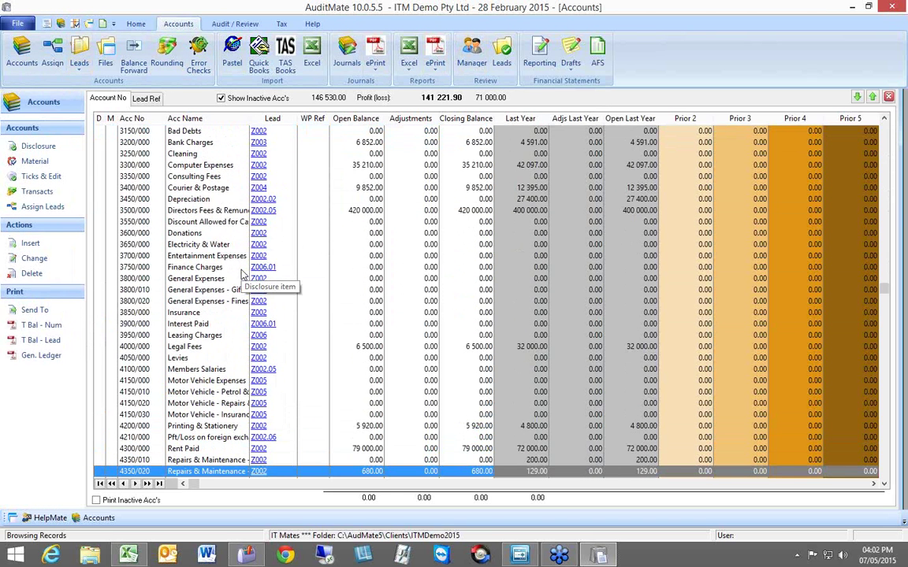
pyautogui.scroll(-7, 242, 272)
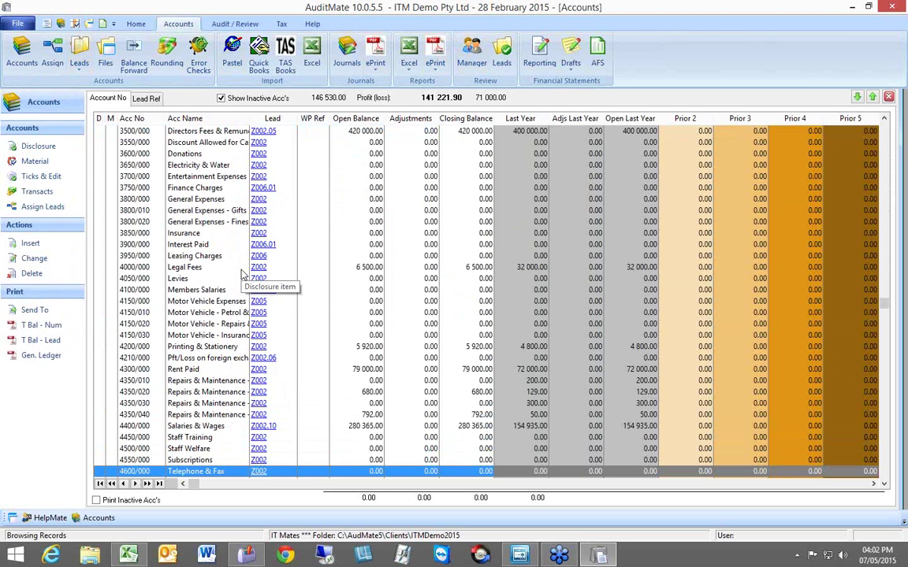
pyautogui.click(178, 119)
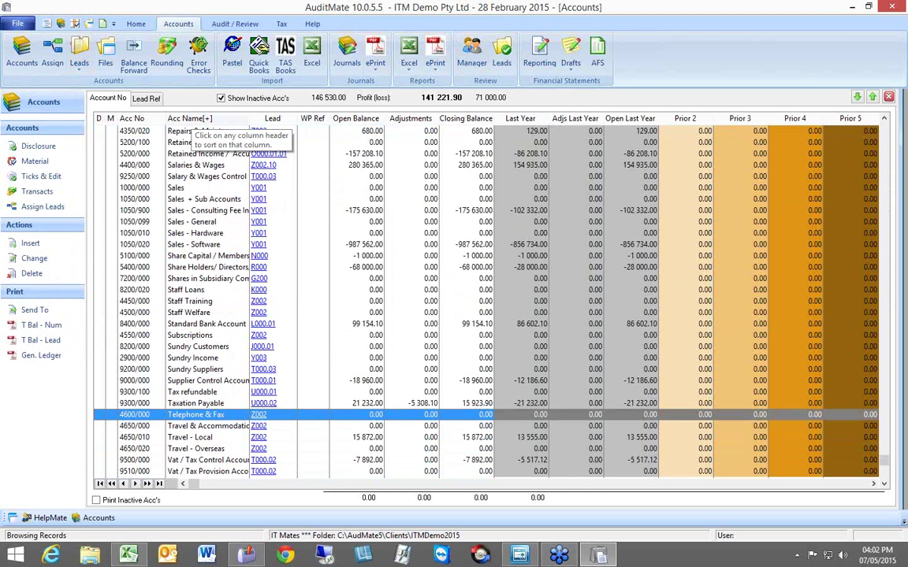
pyautogui.click(186, 166)
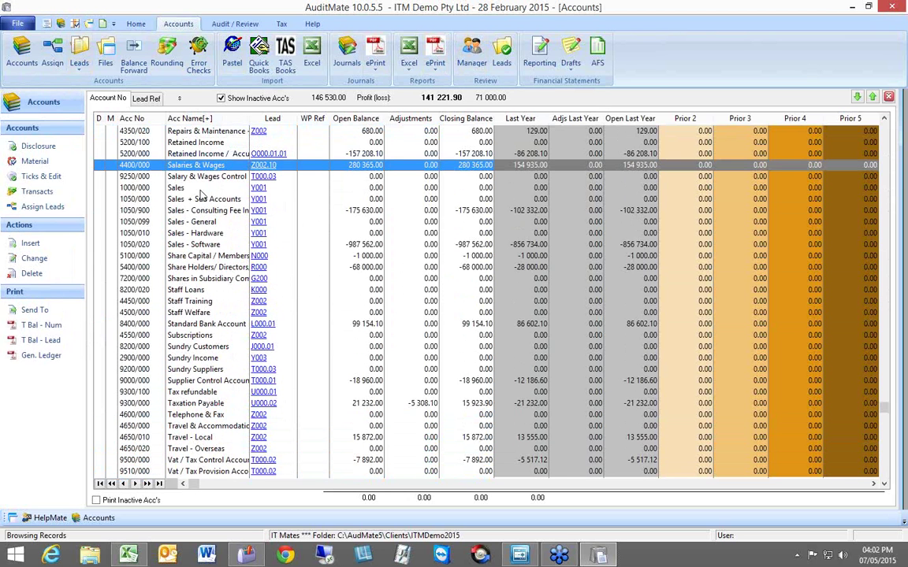
pyautogui.click(192, 268)
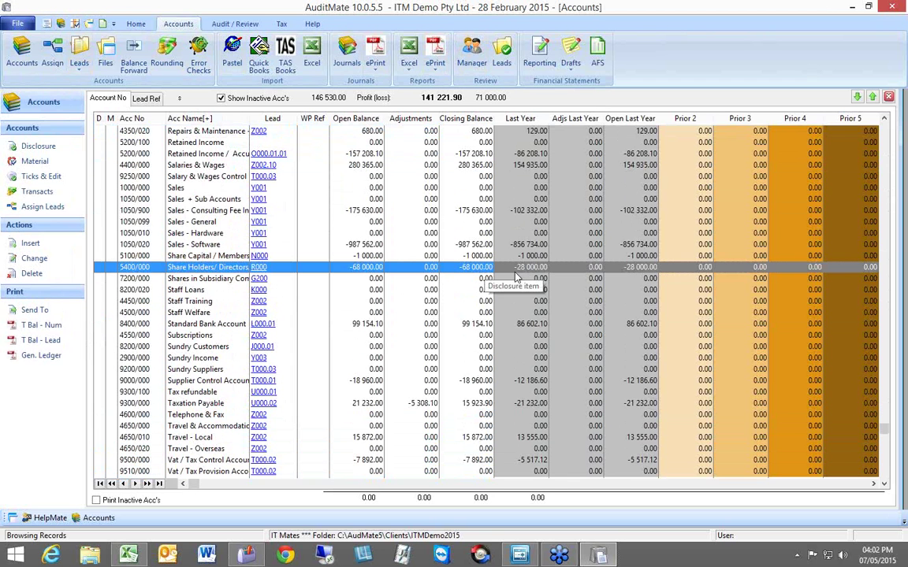
# - Sort the accounts by closing balance and change the Share Holders/ Directors/ Members Loans account's lead to R000.01, Shareholders Loans - Non-current
pyautogui.click(473, 120)
pyautogui.scroll(1, 486, 169)
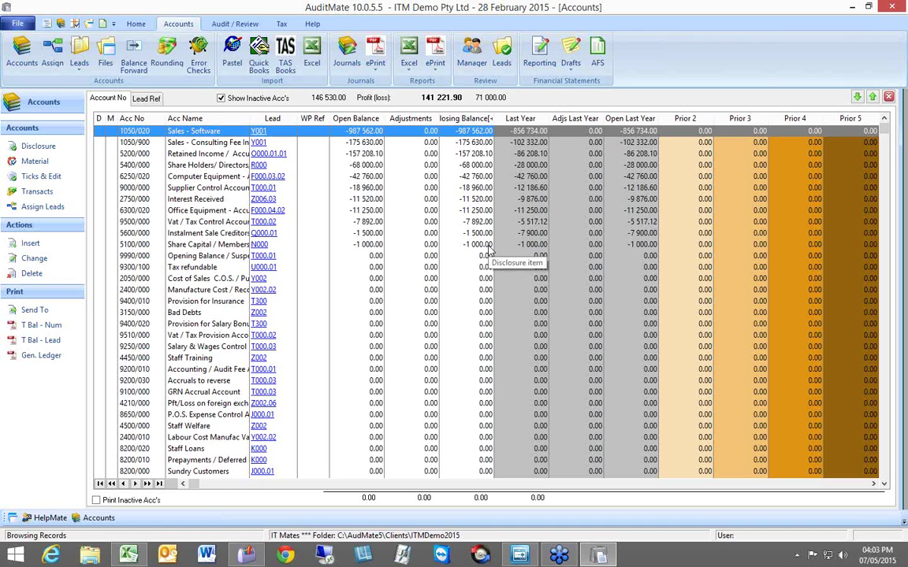
pyautogui.click(471, 166)
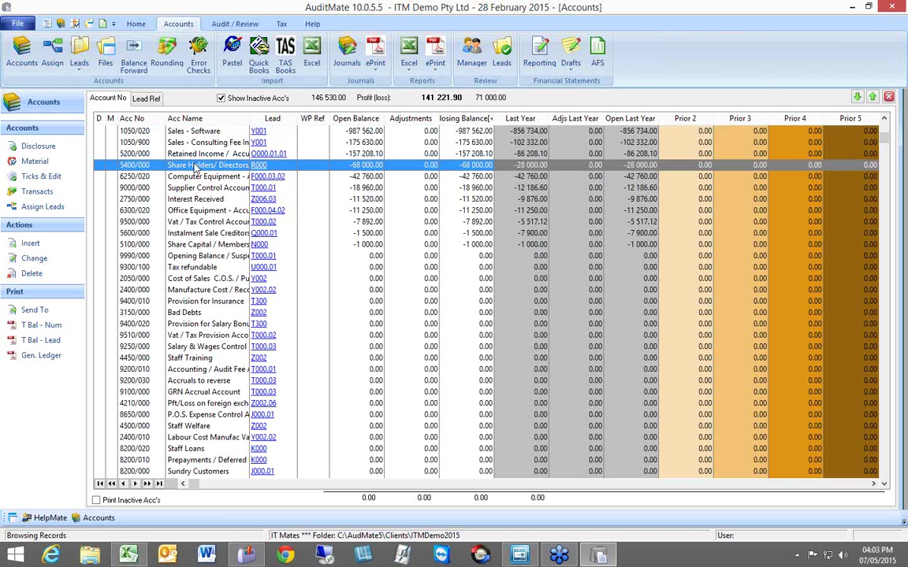
pyautogui.click(41, 178)
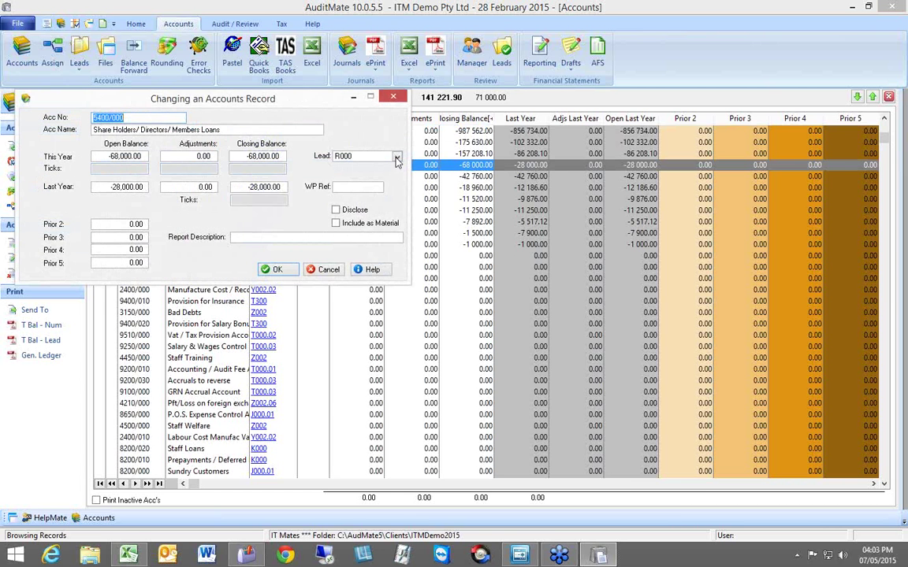
pyautogui.click(397, 157)
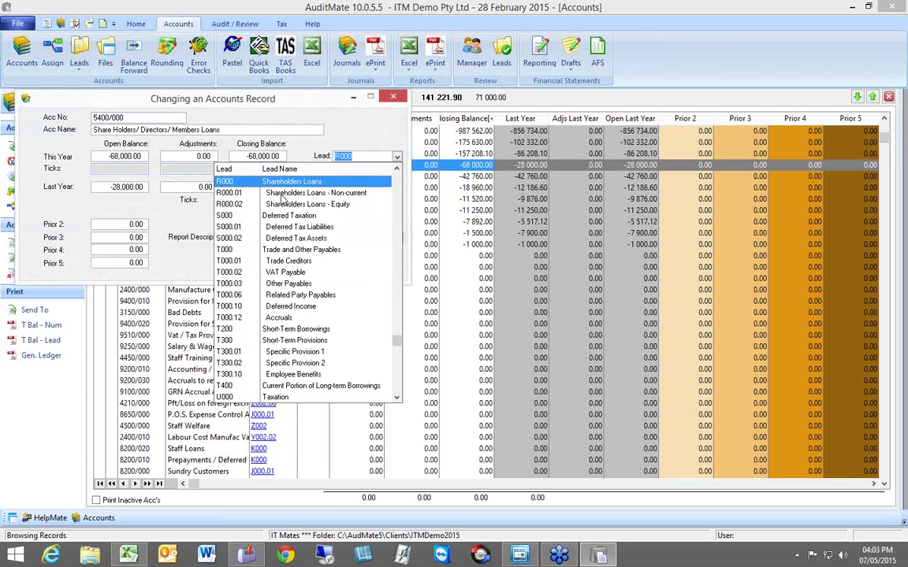
pyautogui.click(256, 192)
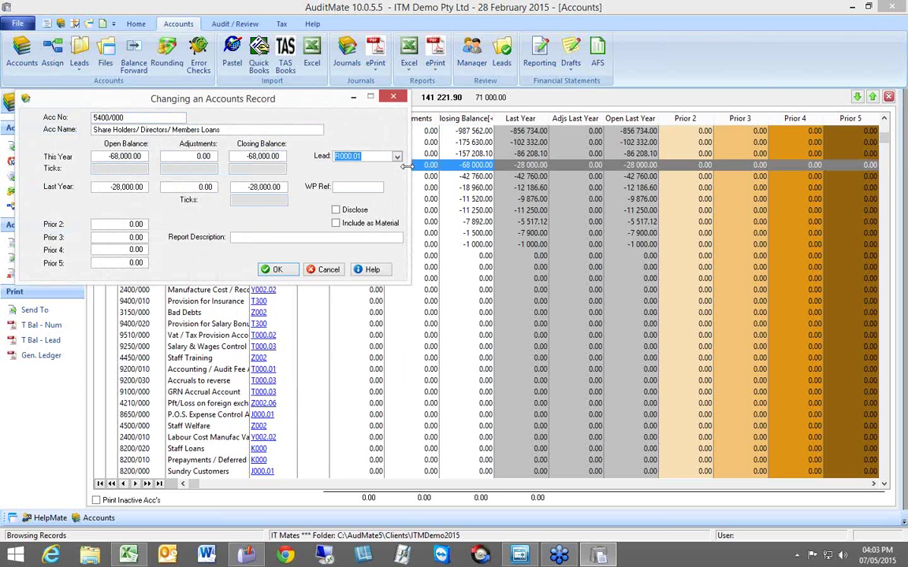
pyautogui.click(273, 270)
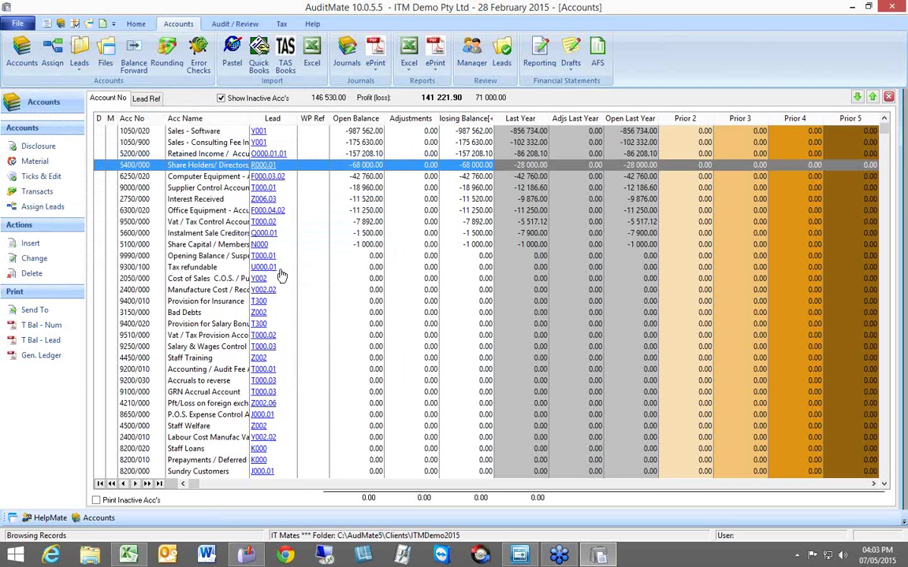
pyautogui.click(273, 167)
# - Switch to the AFS workbook and try to recalculate its formulas to update the non-current Shareholders loans amount in G56
pyautogui.click(129, 556)
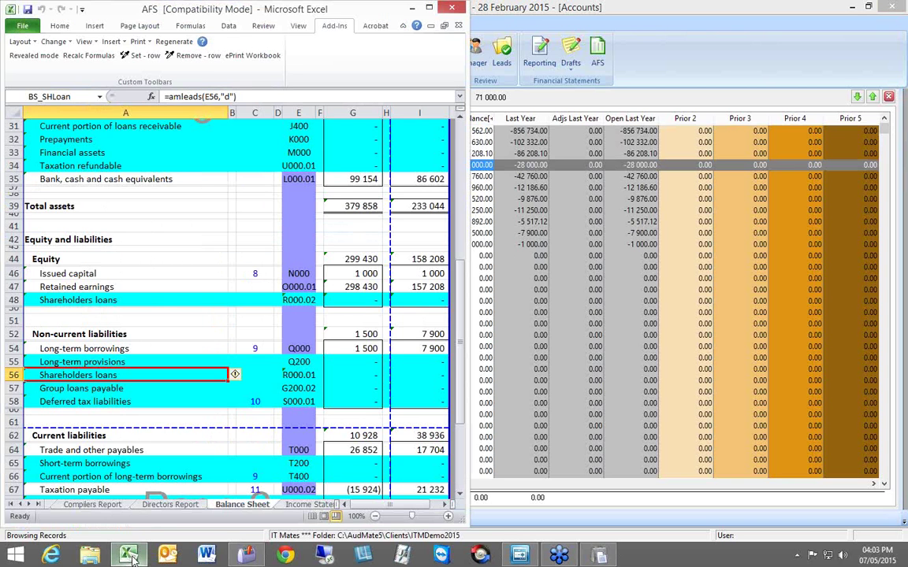
pyautogui.click(352, 376)
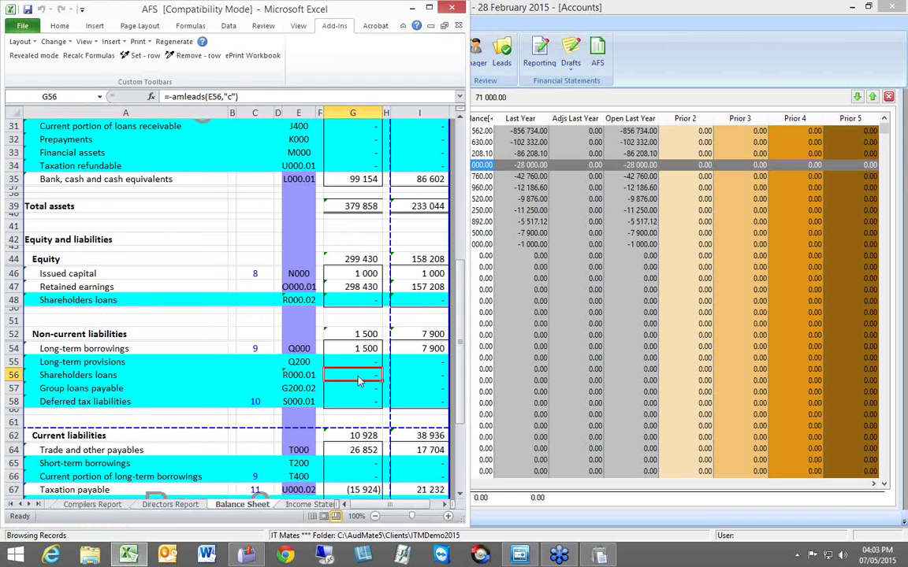
pyautogui.click(90, 56)
# - Close the Accounts list in AuditMate, return to the AFS workbook in Excel and recalculate its formulas
pyautogui.click(712, 105)
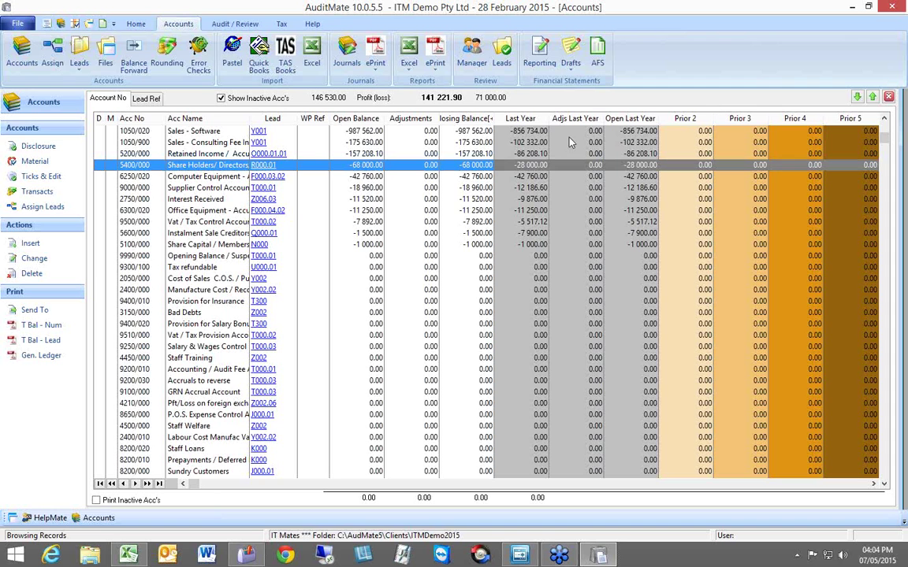
pyautogui.click(889, 96)
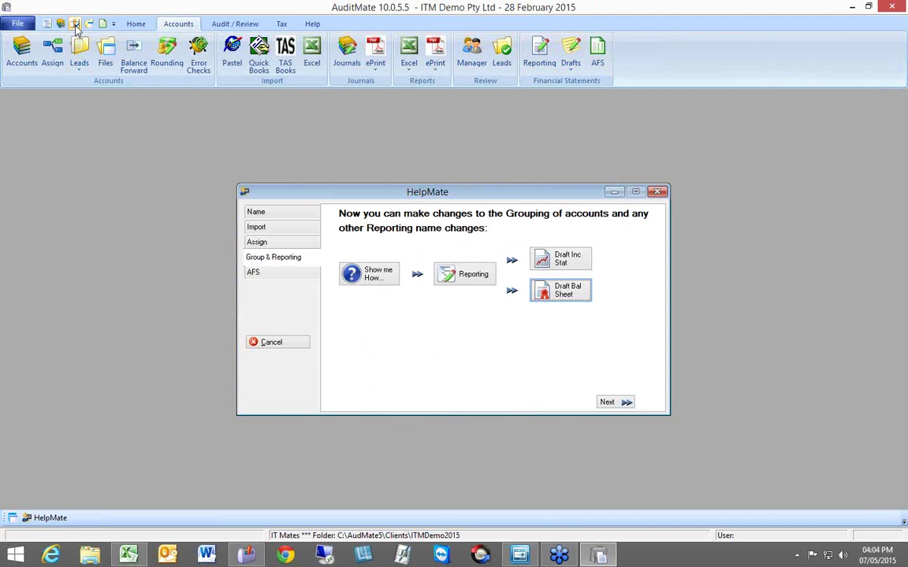
pyautogui.click(128, 555)
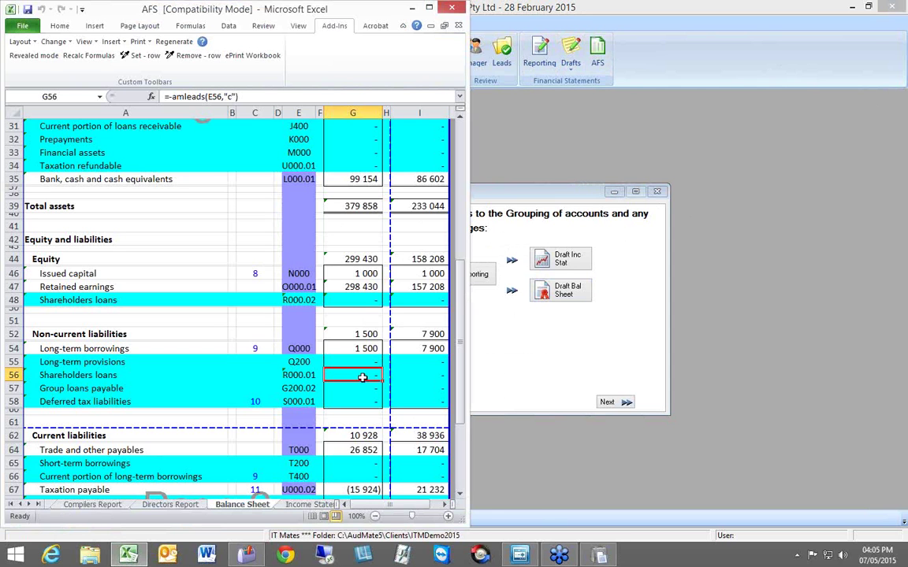
pyautogui.click(95, 59)
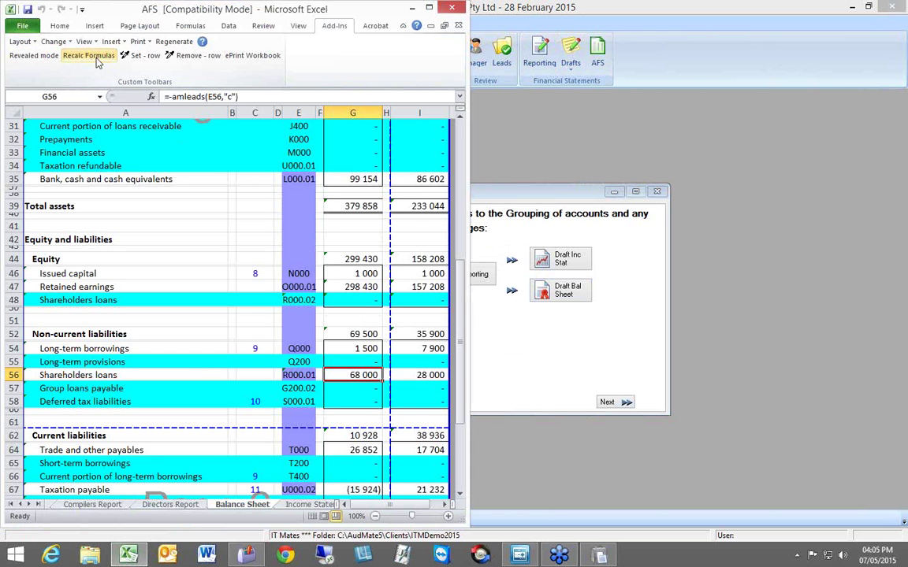
pyautogui.click(98, 62)
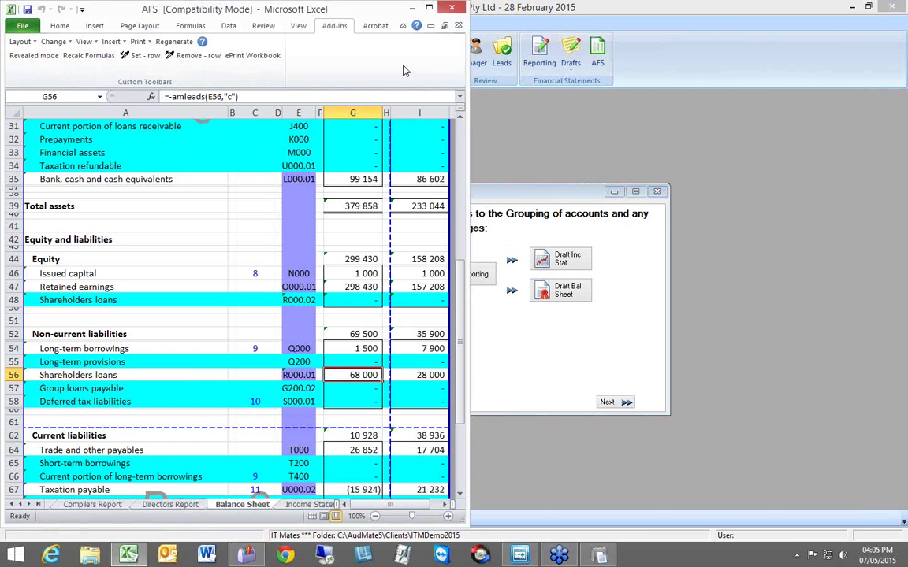
pyautogui.click(206, 322)
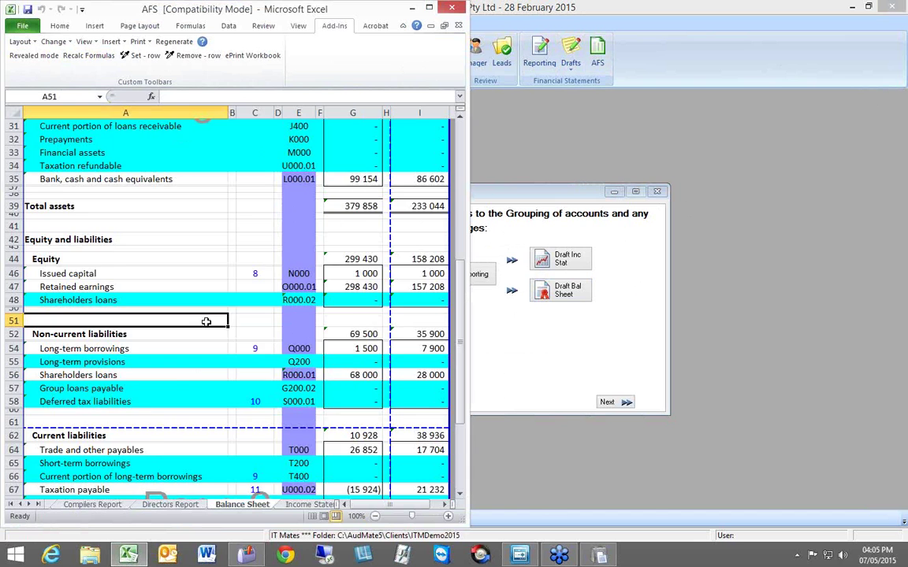
# - Check the check balance row of the Balance Sheet, maximize the workbook window and switch the sheet to hidden mode
pyautogui.scroll(-2, 206, 322)
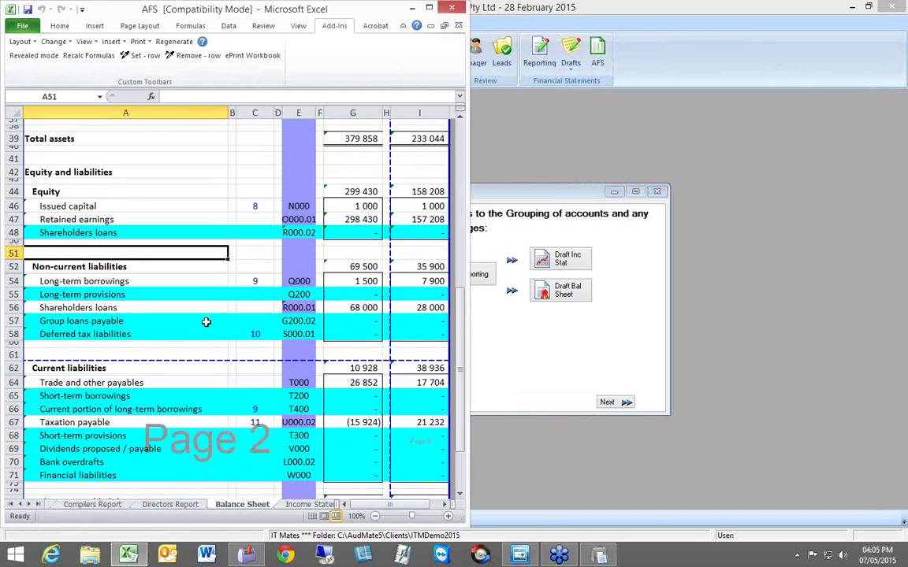
pyautogui.scroll(-3, 206, 322)
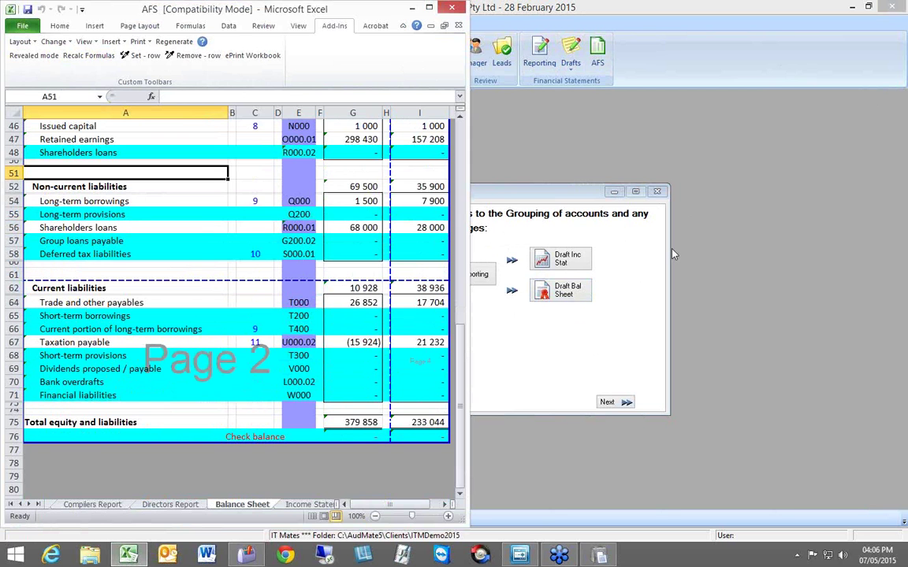
pyautogui.click(429, 8)
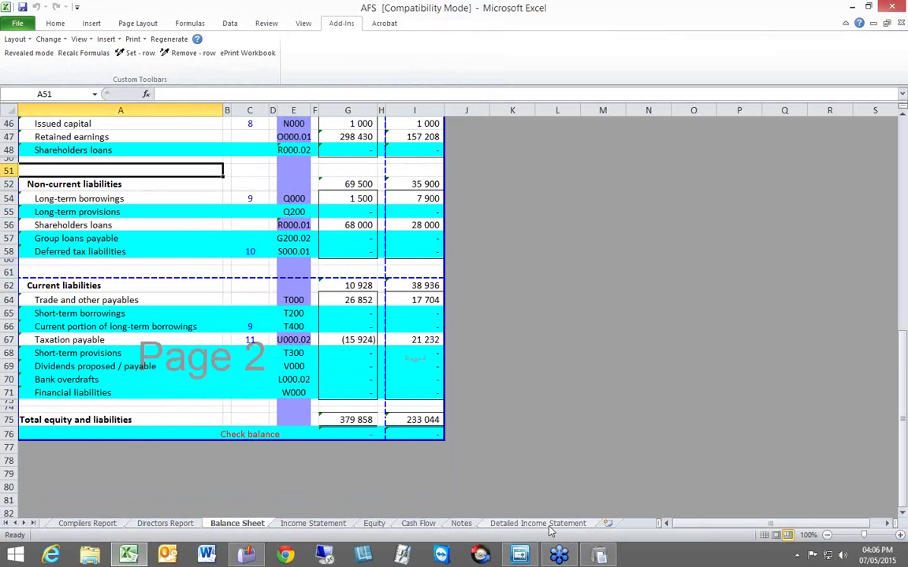
pyautogui.click(30, 52)
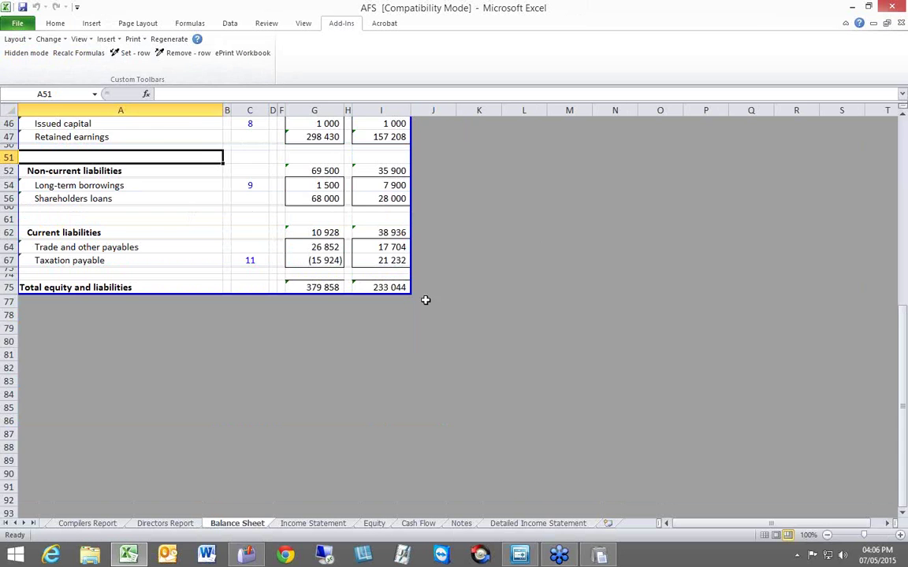
pyautogui.scroll(3, 399, 315)
pyautogui.scroll(5, 425, 323)
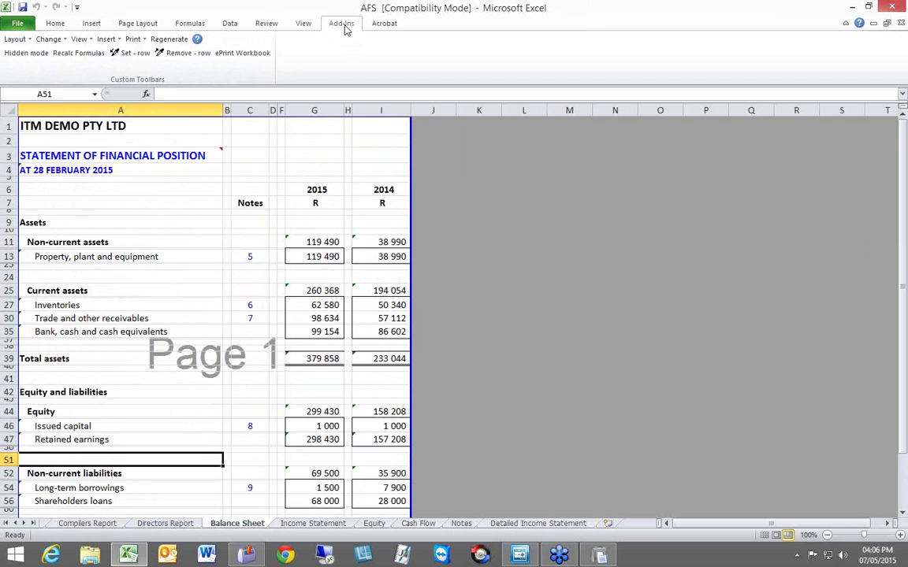
# - Generate a print preview of the entire AFS document
pyautogui.click(139, 41)
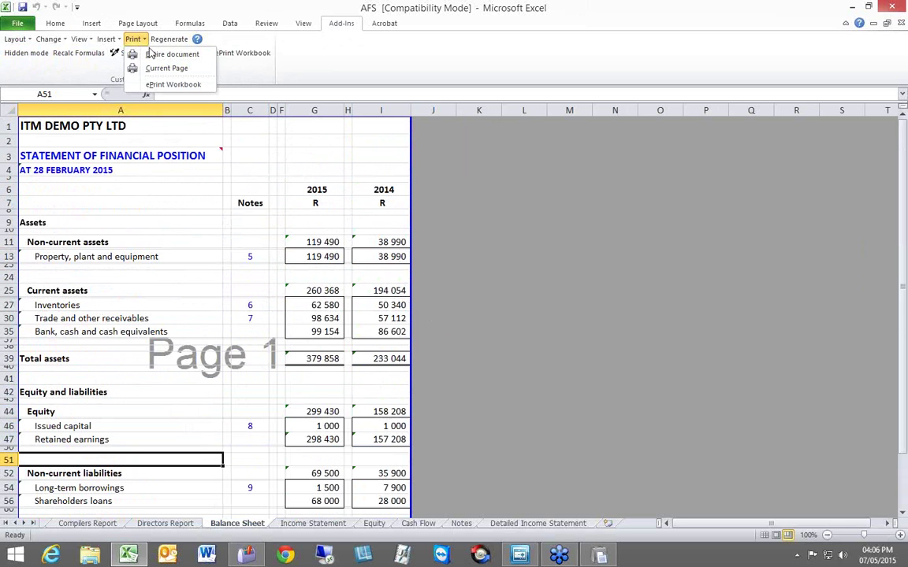
pyautogui.click(162, 54)
pyautogui.click(459, 347)
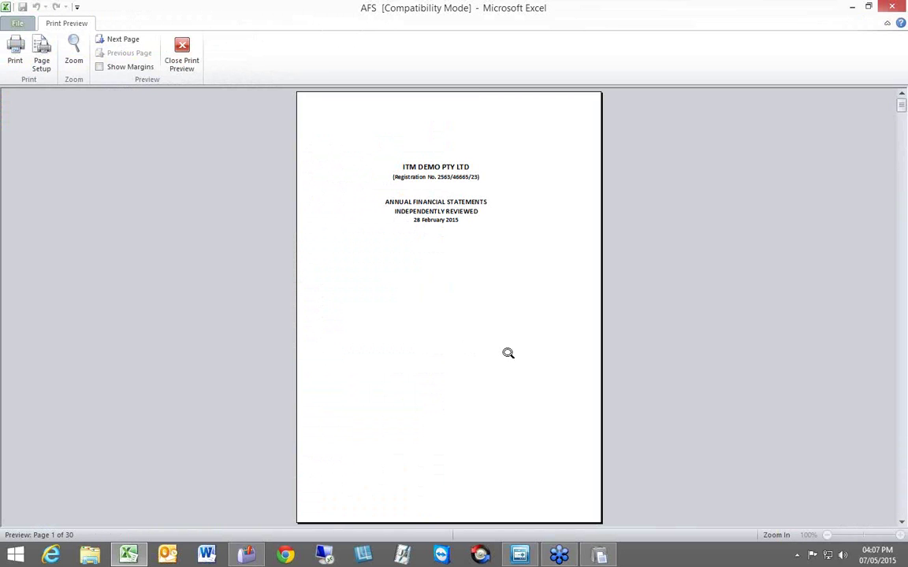
# - Examine the previewed pages from the cover through the general information and reports to the statement of financial position
pyautogui.click(115, 41)
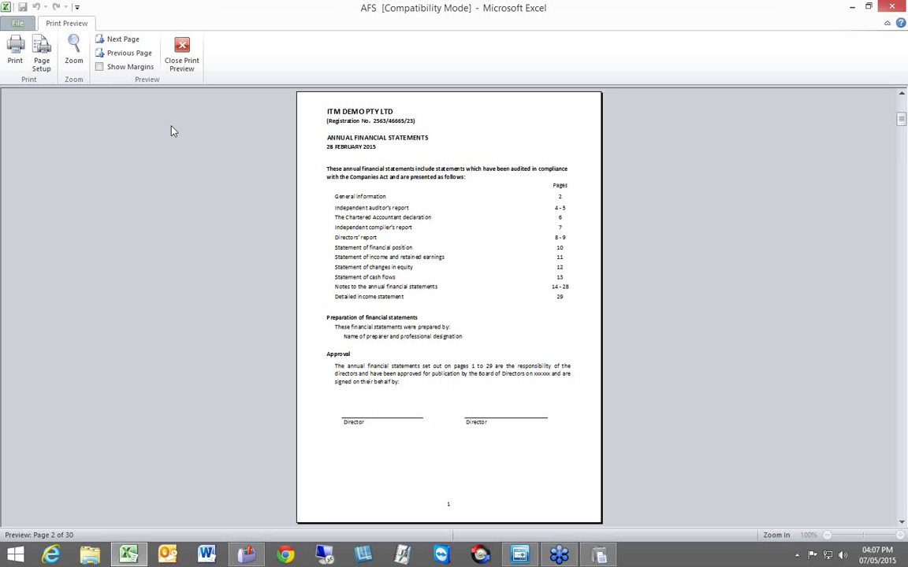
pyautogui.click(119, 41)
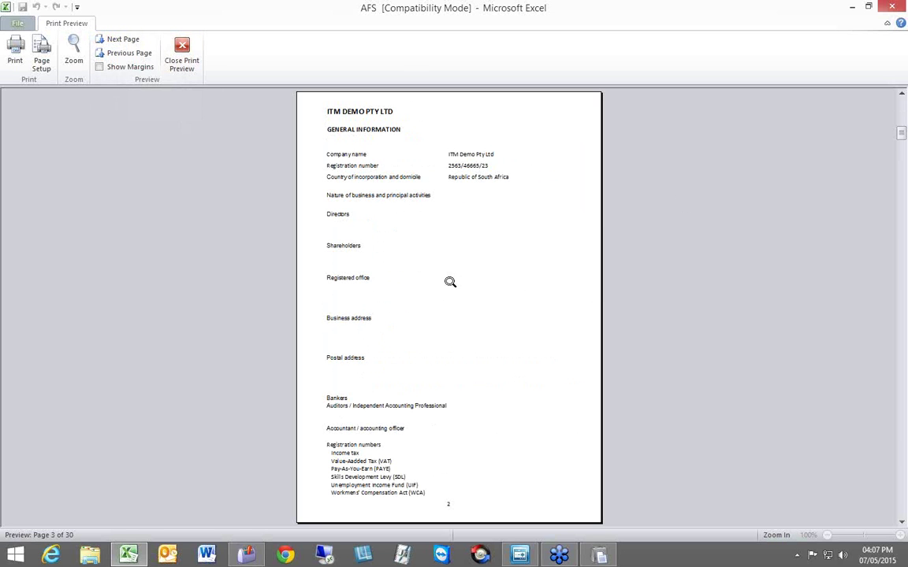
pyautogui.click(123, 41)
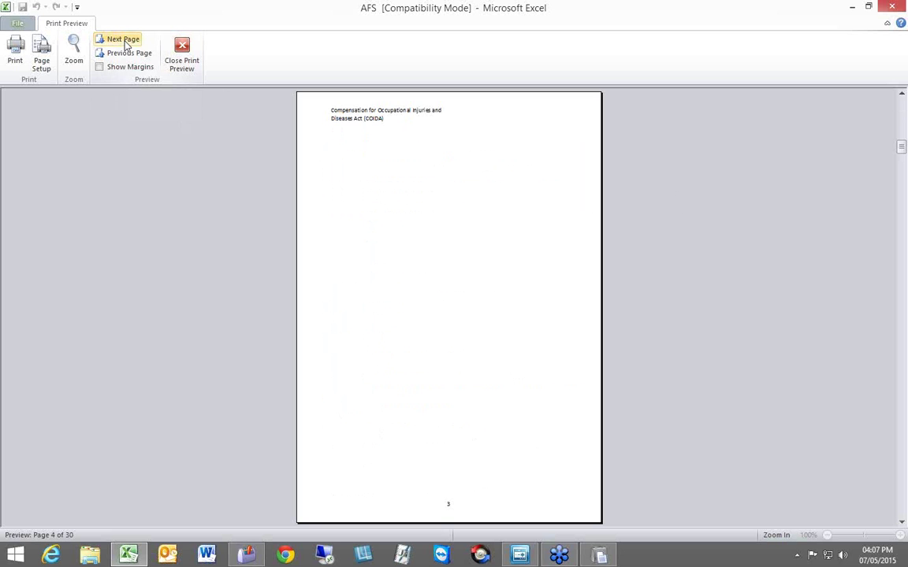
pyautogui.click(123, 42)
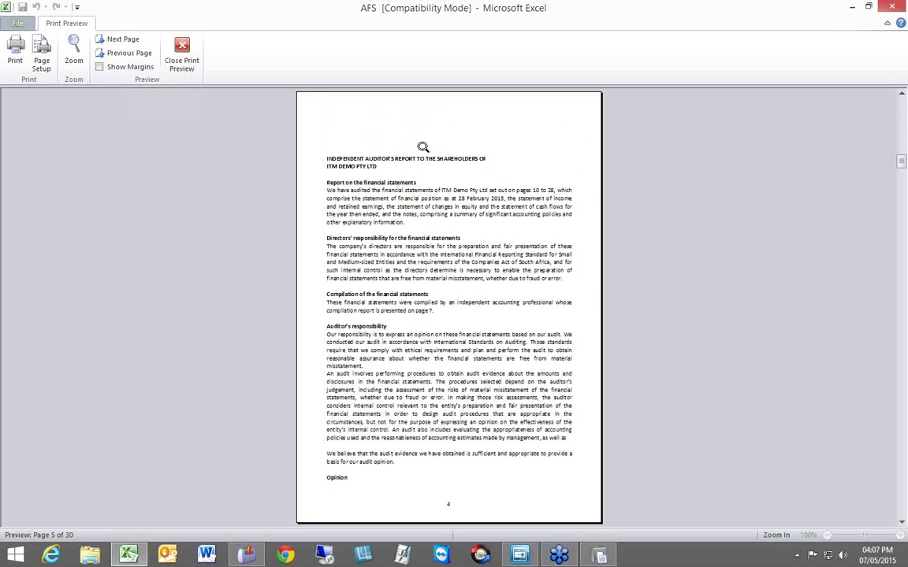
pyautogui.click(124, 41)
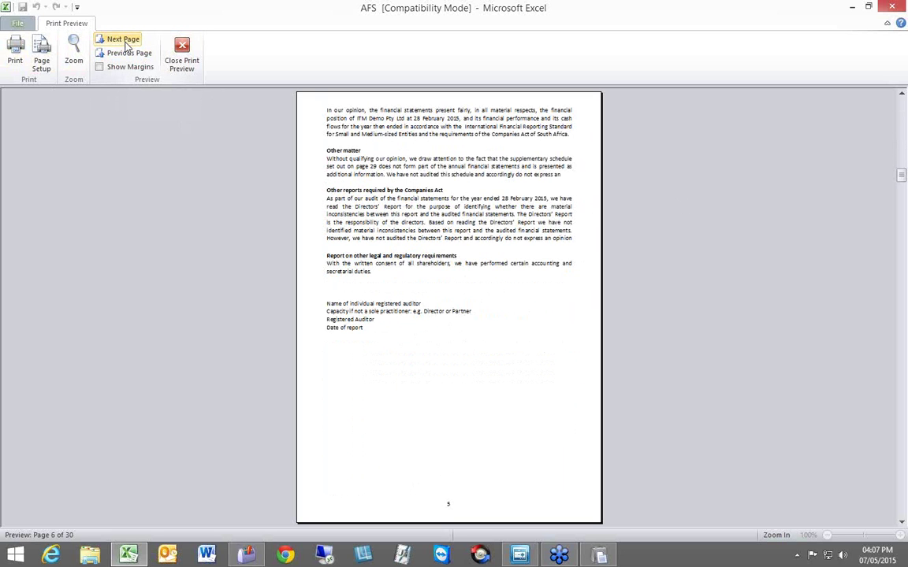
pyautogui.click(124, 41)
pyautogui.click(124, 41)
pyautogui.click(124, 41)
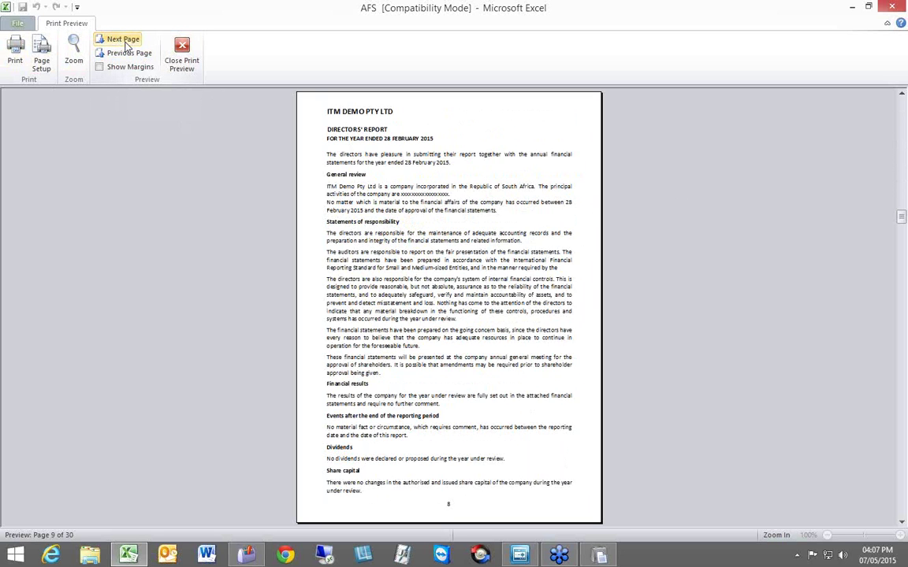
pyautogui.click(124, 41)
pyautogui.click(124, 41)
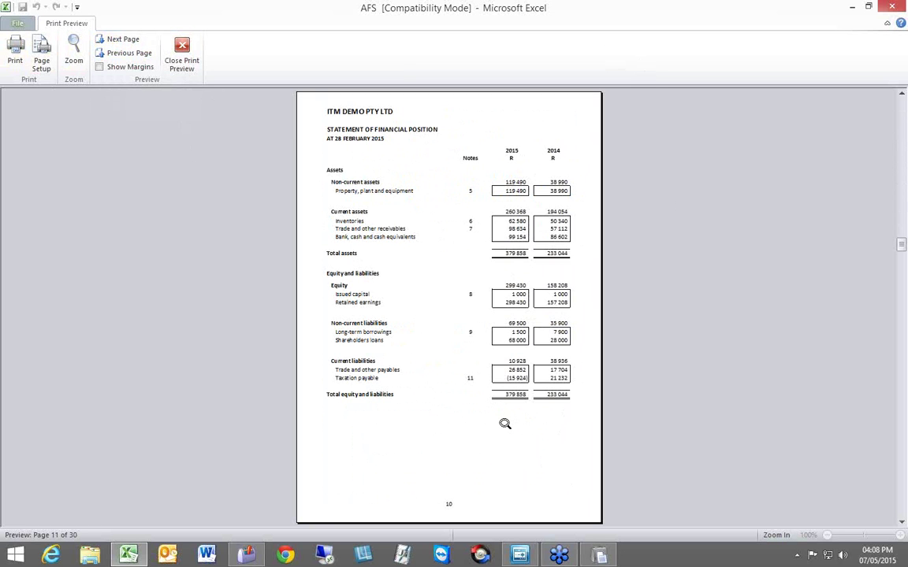
# - Show margins in the preview and widen the Total column of the Statement of Changes in Equity towards the outer margin
pyautogui.click(123, 39)
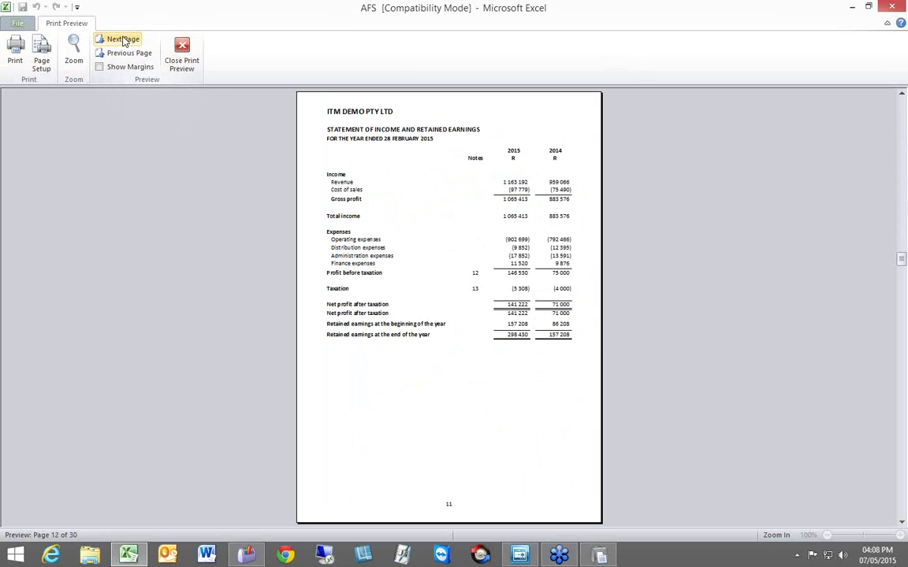
pyautogui.click(122, 55)
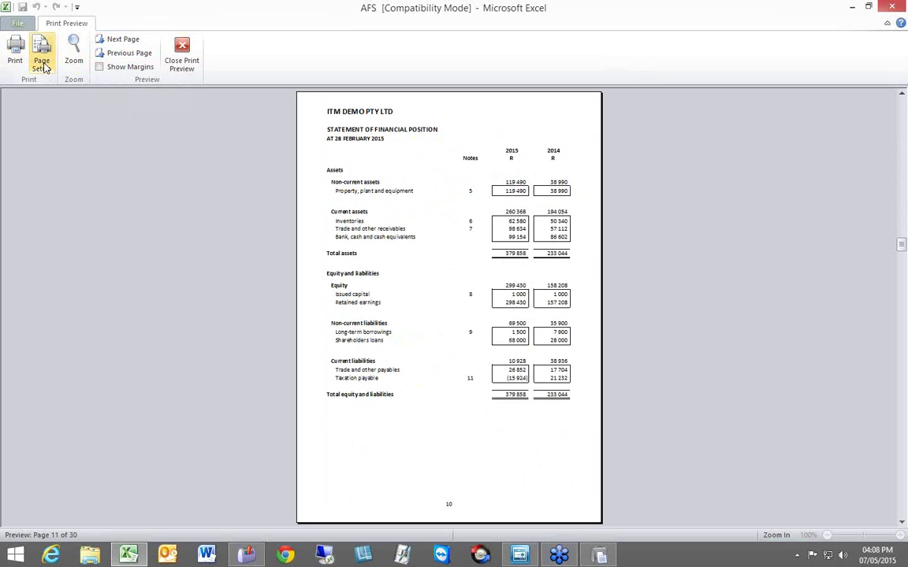
pyautogui.click(100, 68)
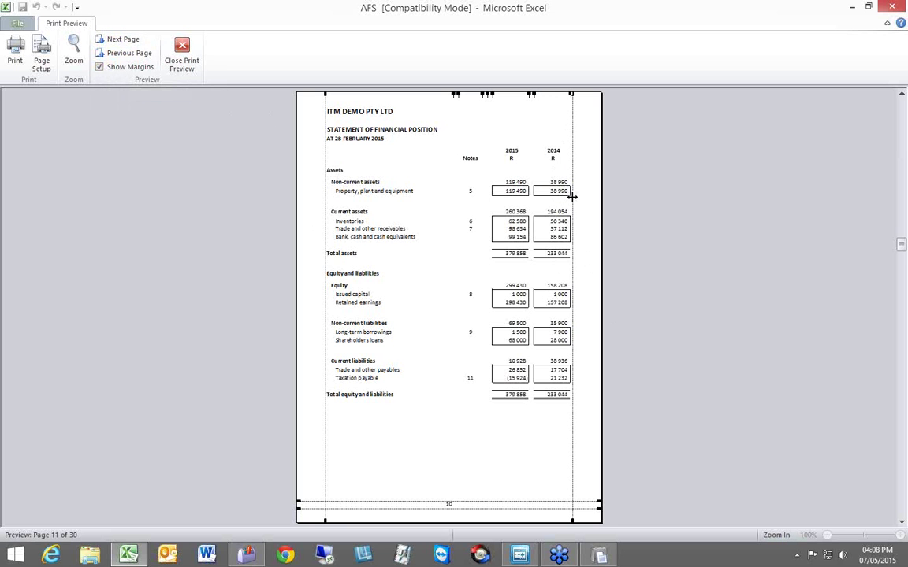
pyautogui.click(122, 40)
pyautogui.click(122, 41)
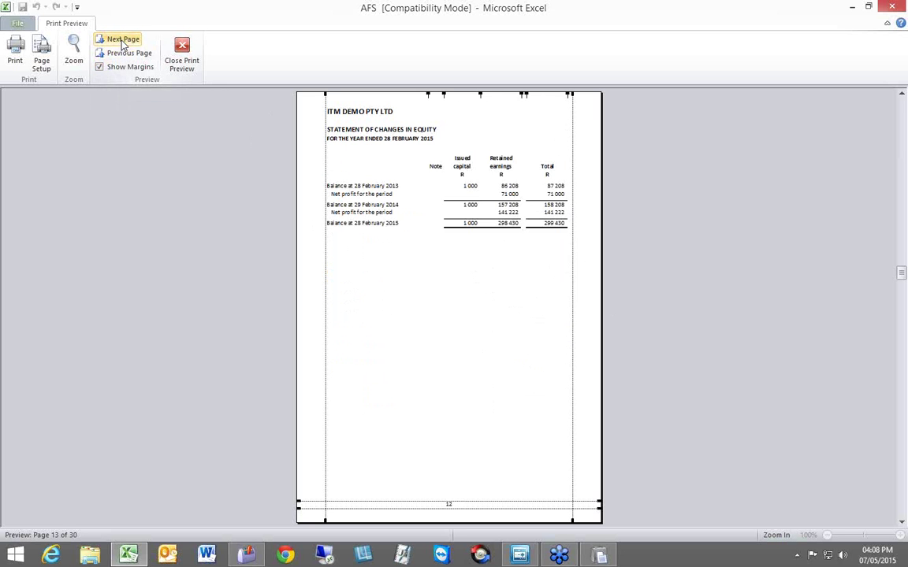
pyautogui.click(122, 40)
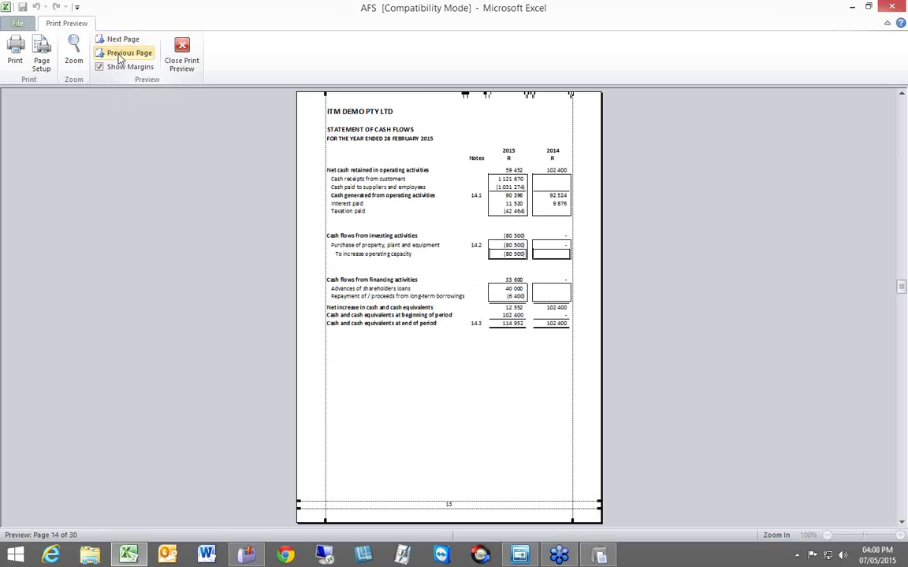
pyautogui.click(120, 53)
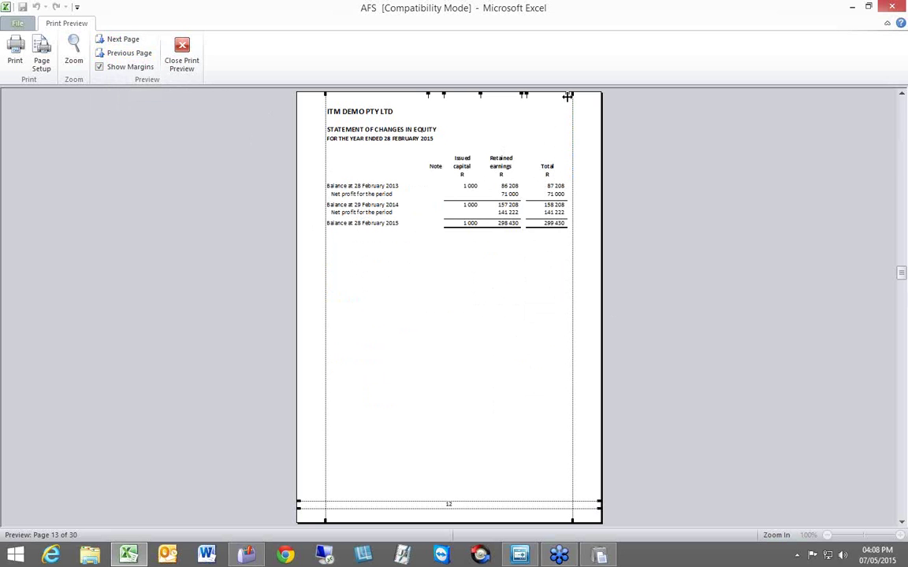
pyautogui.moveTo(568, 97); pyautogui.dragTo(571, 96)
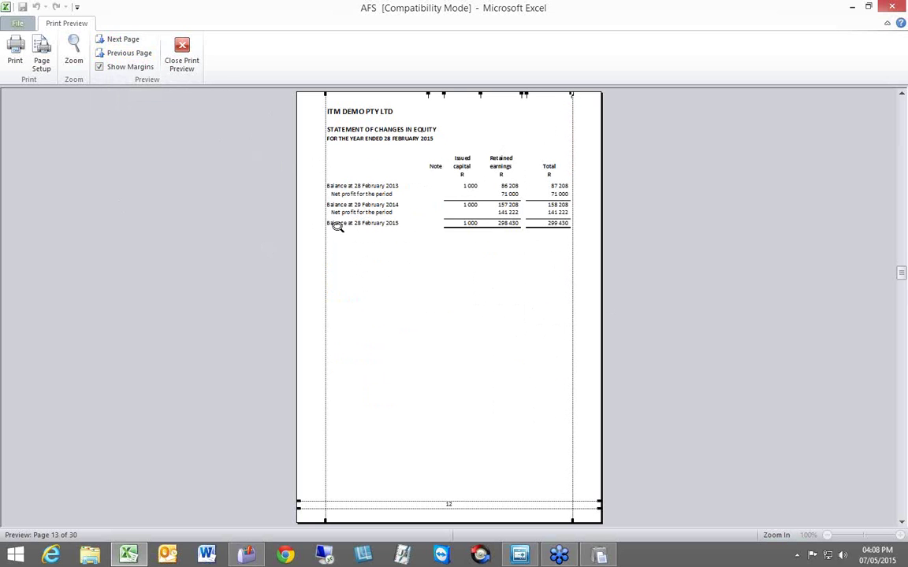
# - Examine the statement of cash flows and the notes in the preview, and close the print preview
pyautogui.click(121, 42)
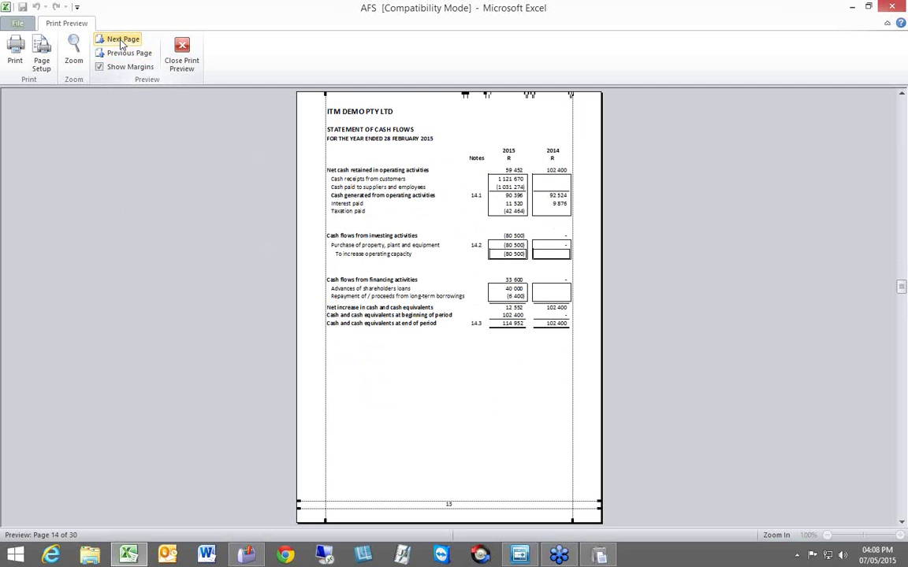
pyautogui.click(122, 41)
pyautogui.click(121, 42)
pyautogui.click(121, 41)
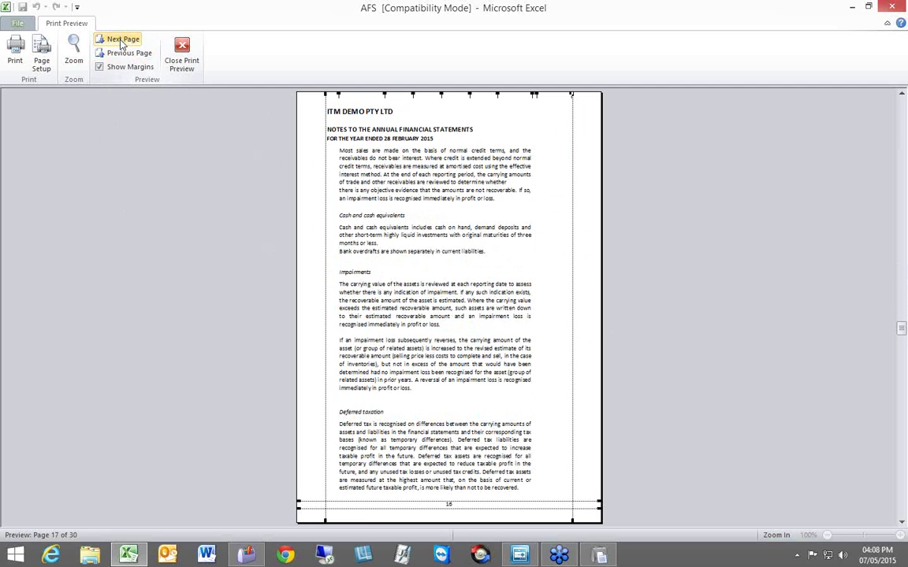
pyautogui.click(122, 41)
pyautogui.click(121, 42)
pyautogui.doubleClick(122, 42)
pyautogui.tripleClick(121, 41)
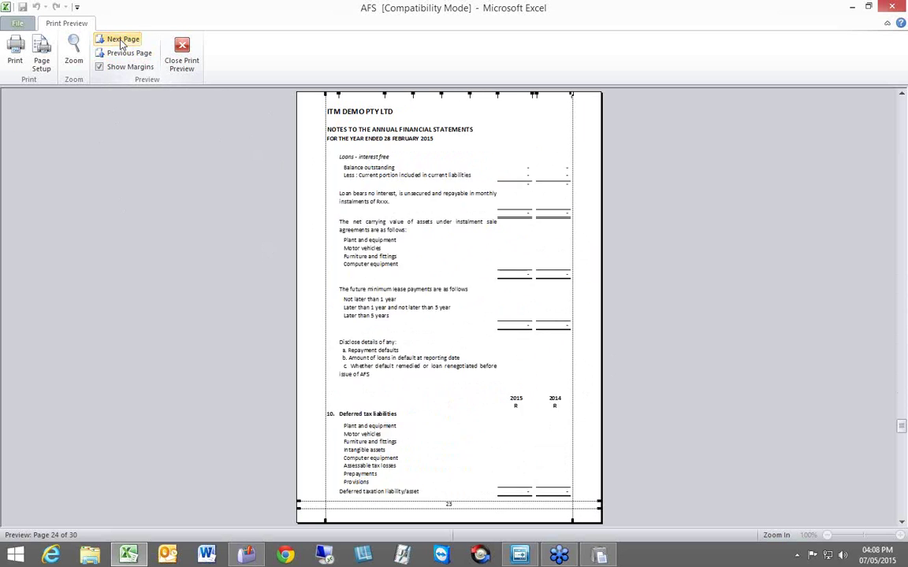
pyautogui.tripleClick(123, 42)
pyautogui.click(122, 42)
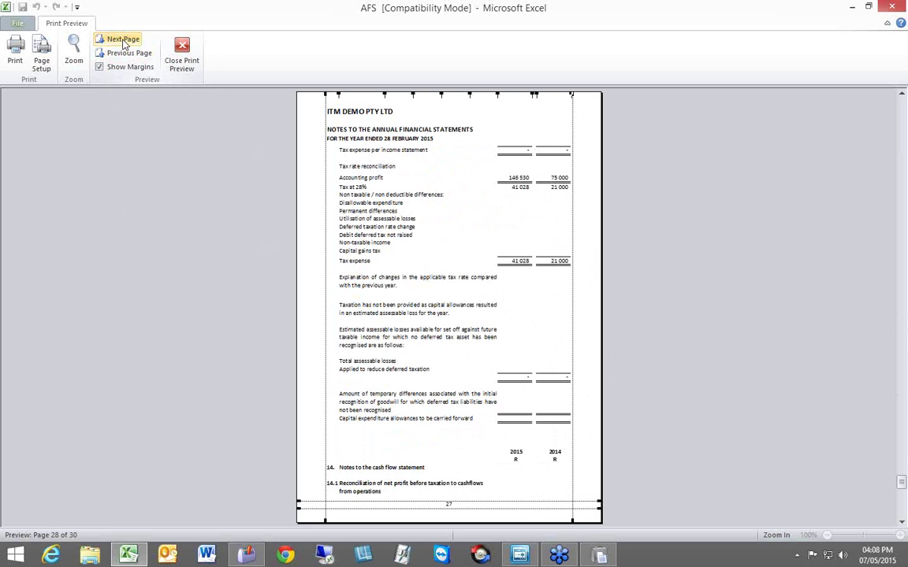
pyautogui.click(183, 53)
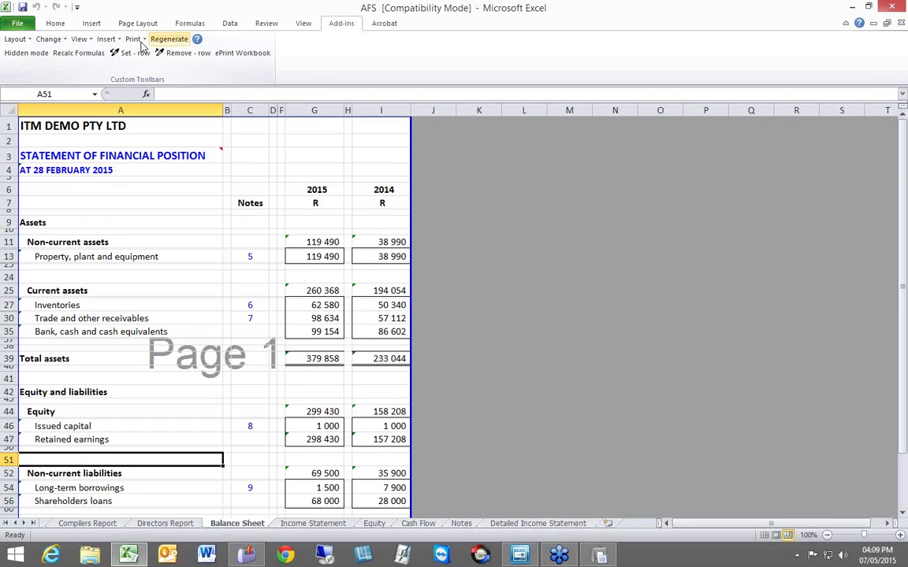
# - Return the workbook to revealed mode and open the current sheet's section selection for the Notes sheet
pyautogui.click(27, 53)
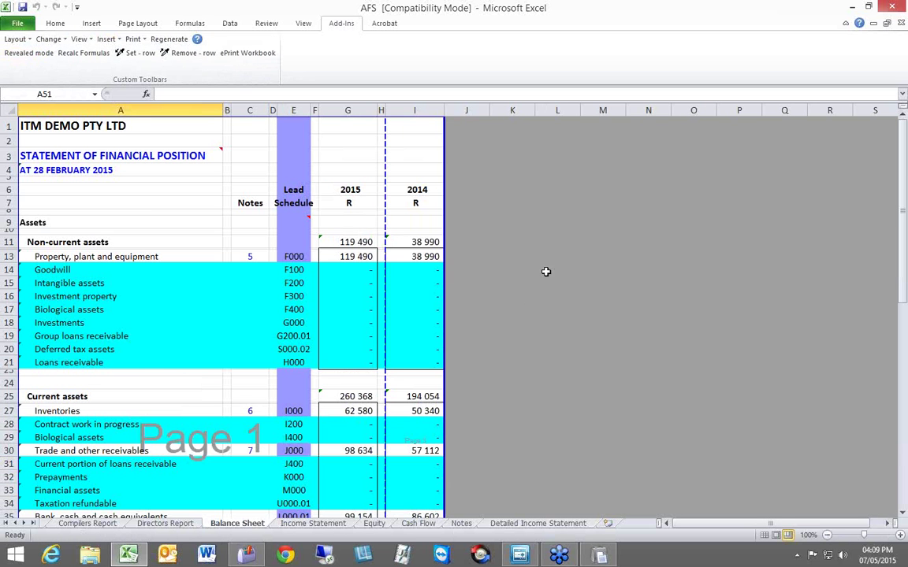
pyautogui.click(463, 525)
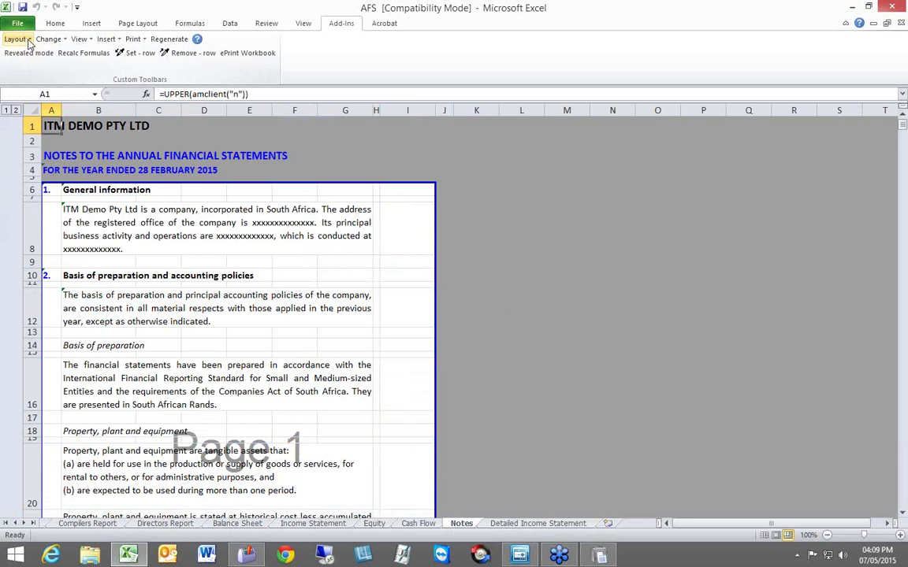
pyautogui.click(28, 42)
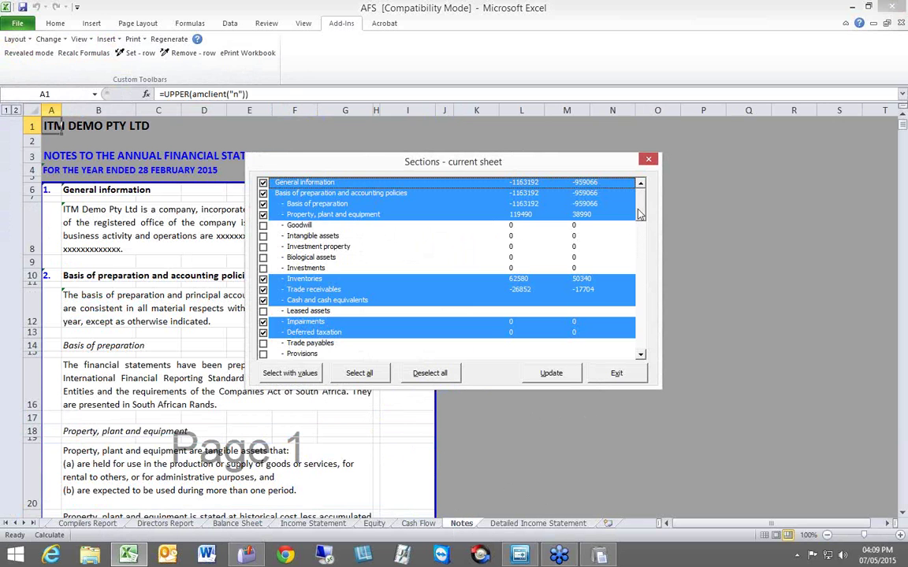
# - Exclude the main Property, plant and equipment note from the Notes sheet's sections and include it again
pyautogui.moveTo(641, 210)
pyautogui.mouseDown()
pyautogui.moveTo(651, 346)
pyautogui.moveTo(651, 207)
pyautogui.mouseUp()
pyautogui.click(641, 355)
pyautogui.click(641, 356)
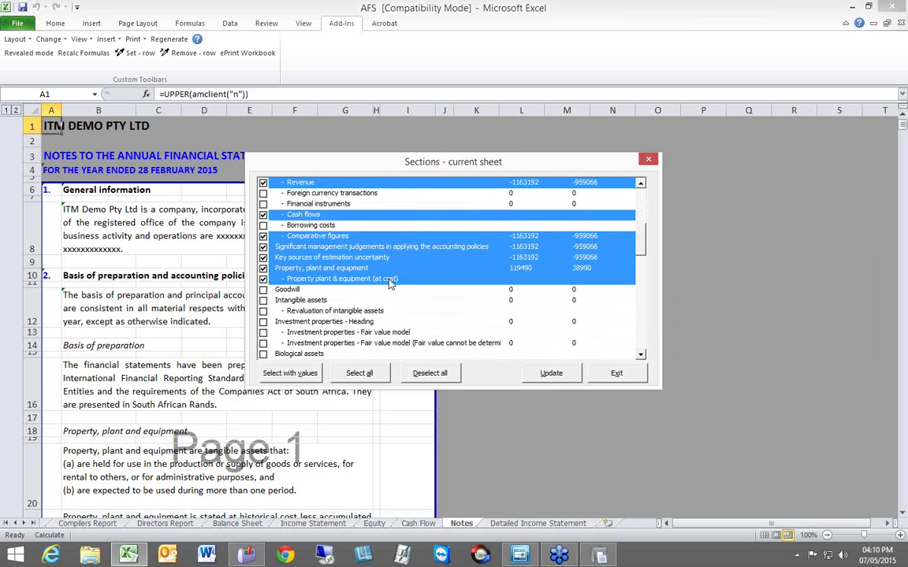
pyautogui.click(281, 271)
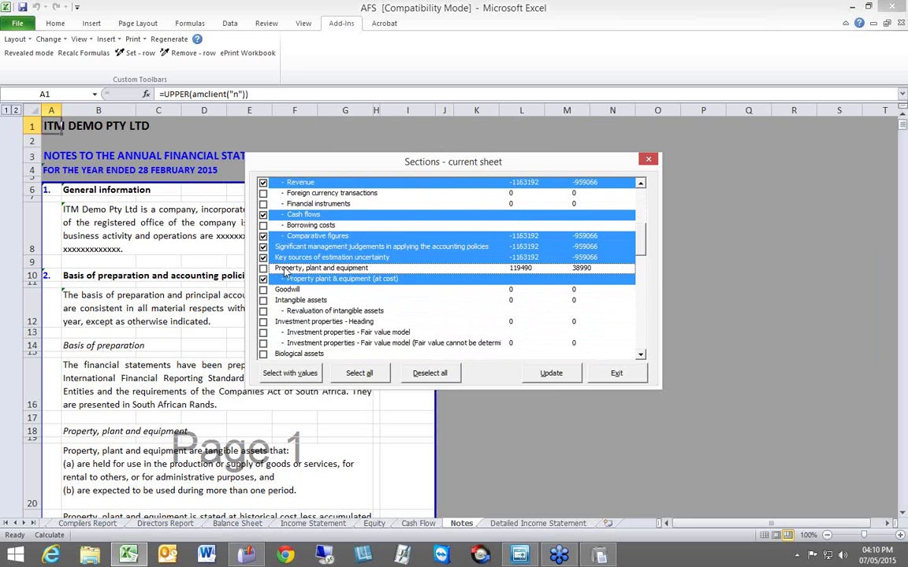
pyautogui.click(284, 270)
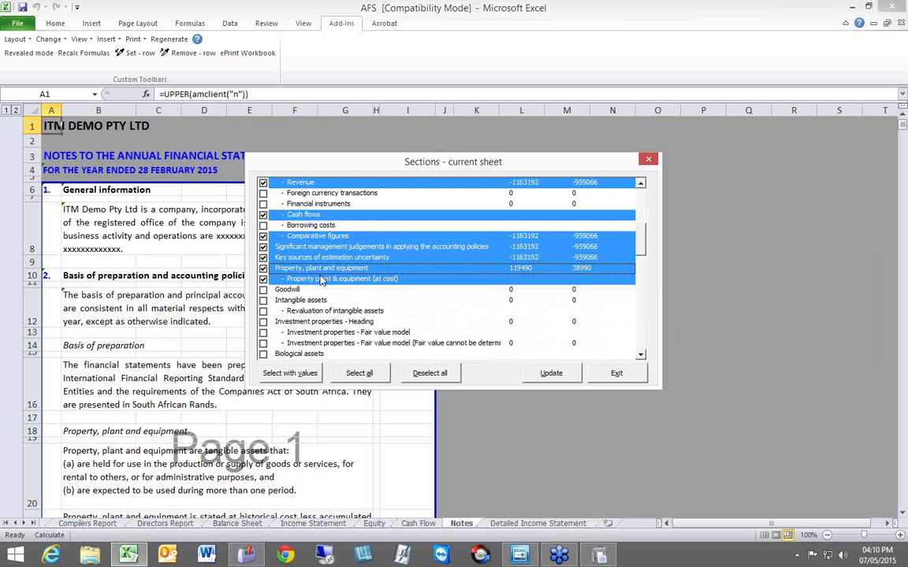
pyautogui.scroll(5, 580, 213)
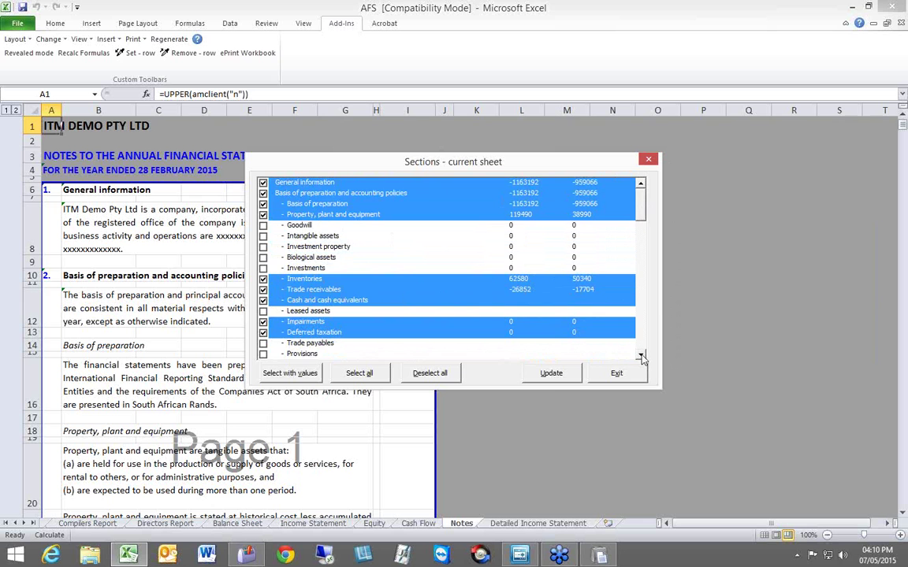
# - Include the Shareholders/Members loans - Non-Current section in the Notes sheet
pyautogui.moveTo(642, 357); pyautogui.dragTo(642, 357)
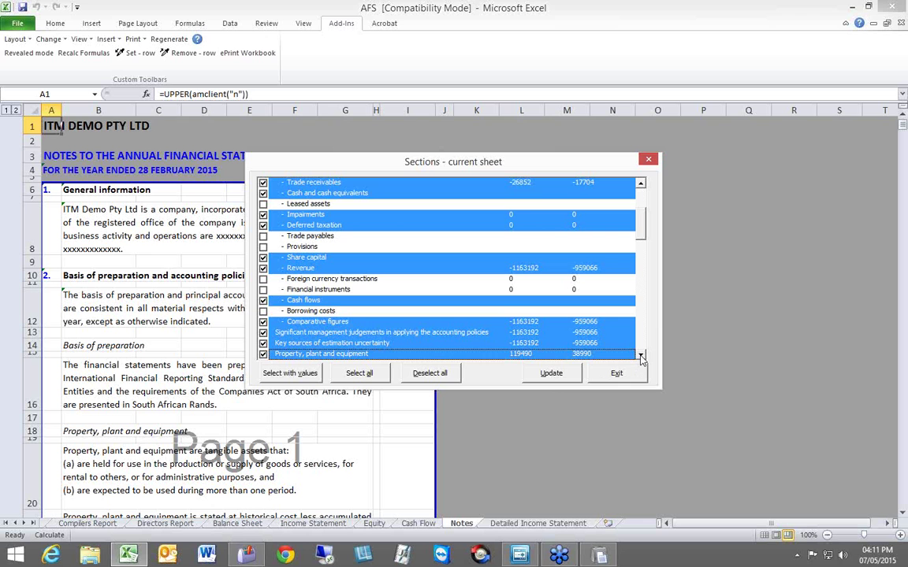
pyautogui.scroll(-5, 307, 225)
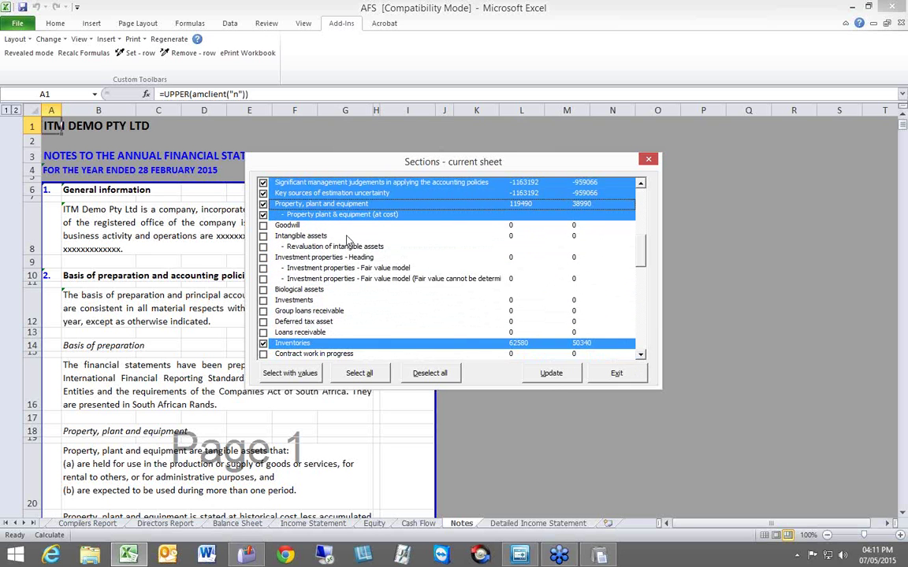
pyautogui.scroll(-4, 644, 358)
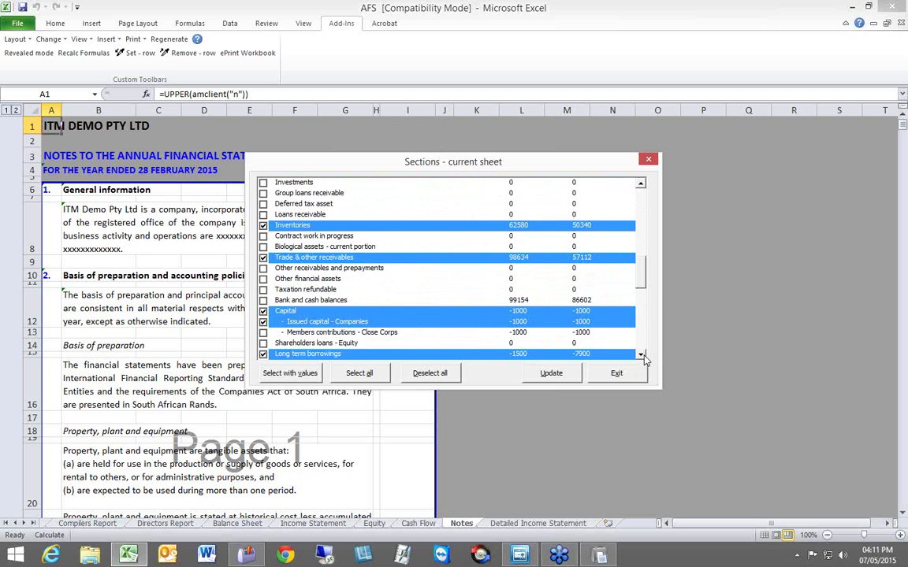
pyautogui.scroll(-2, 644, 358)
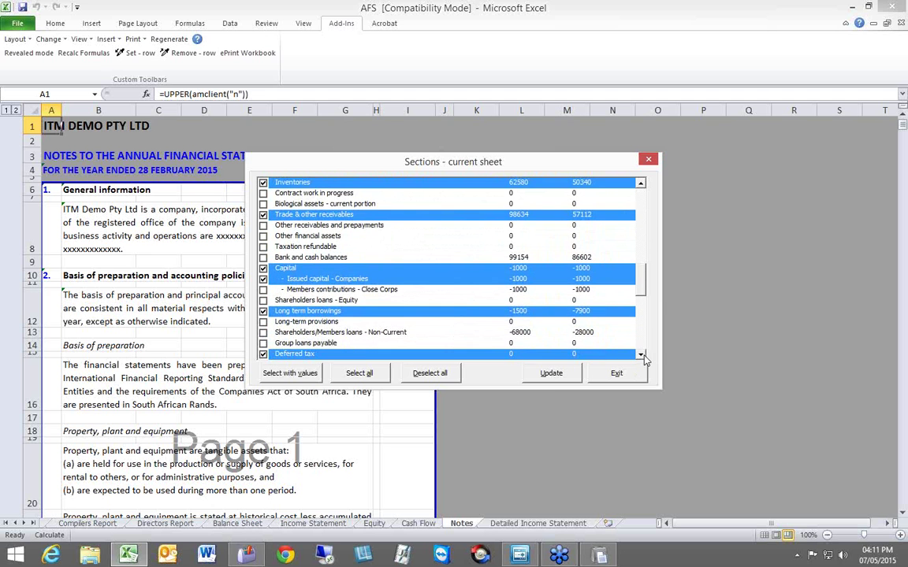
pyautogui.scroll(-3, 643, 358)
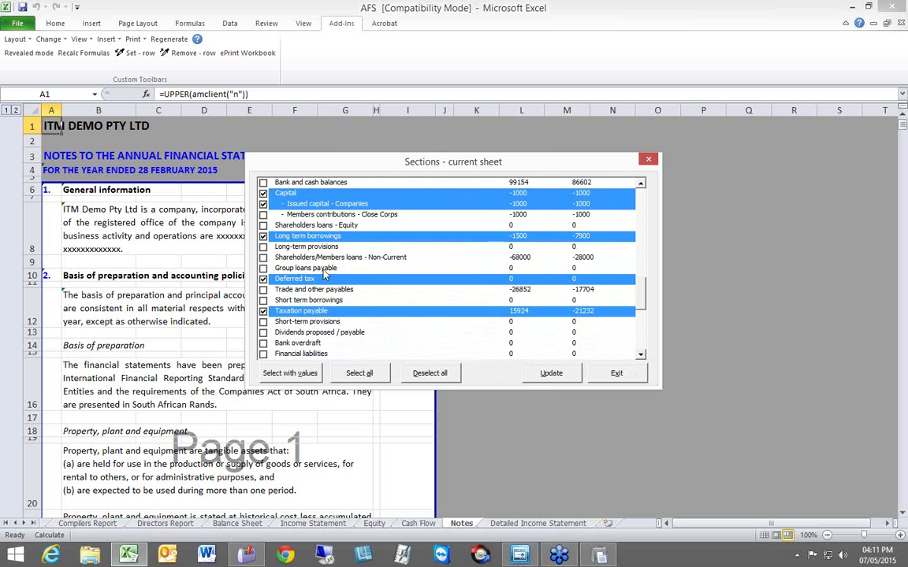
pyautogui.click(263, 257)
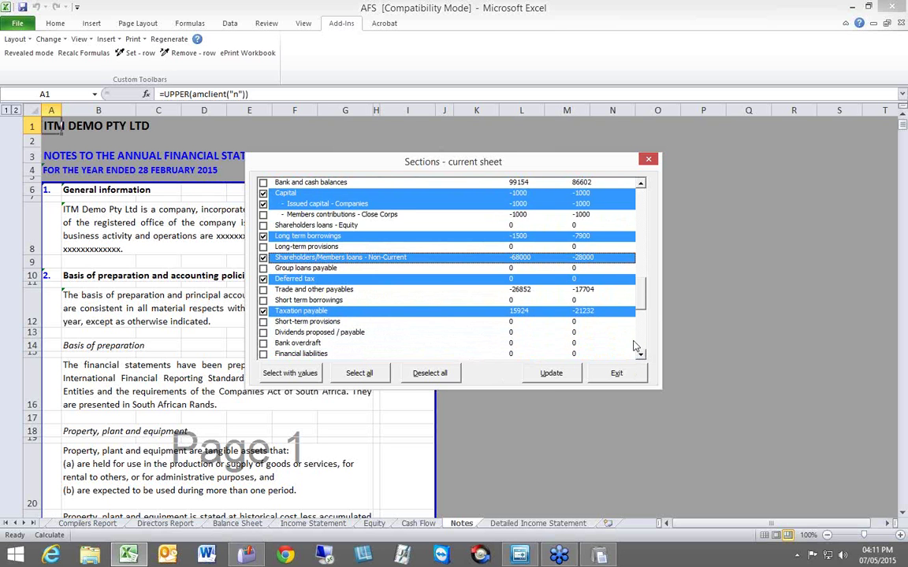
# - Include the Finance expenses section and update the Notes sheet with the chosen sections
pyautogui.scroll(-3, 642, 357)
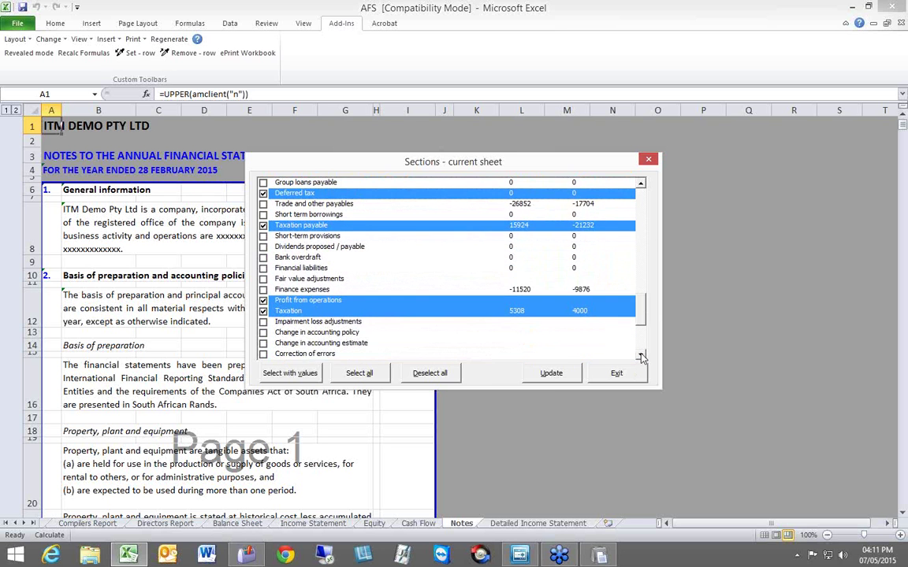
pyautogui.click(264, 289)
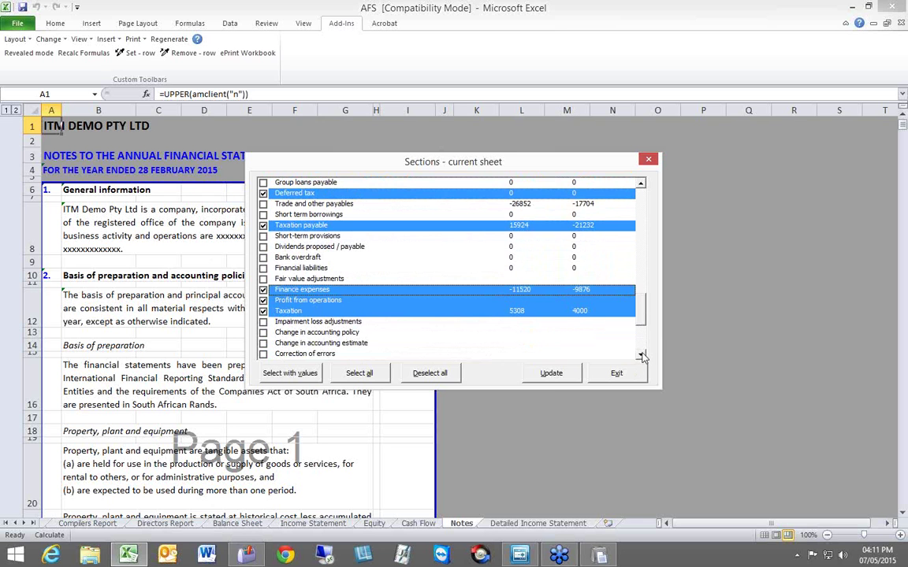
pyautogui.scroll(-3, 642, 357)
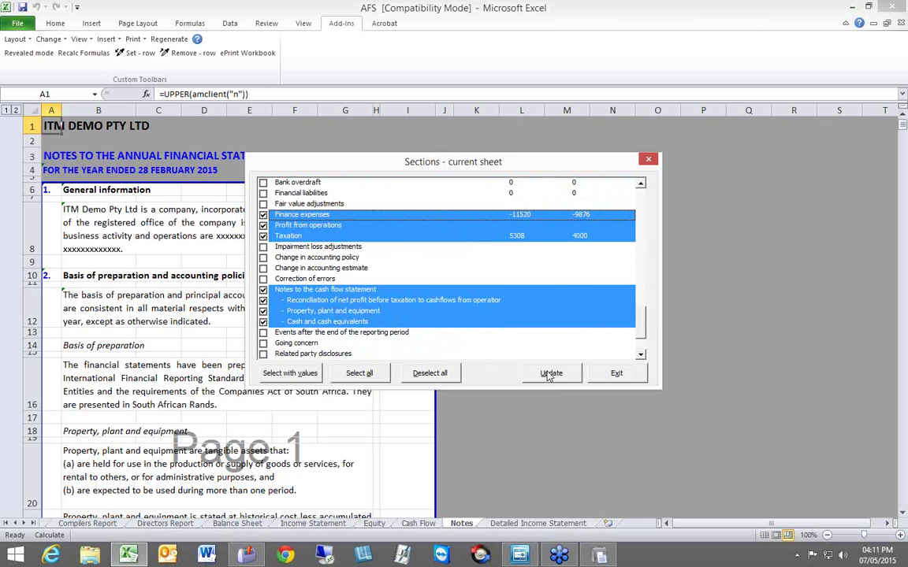
pyautogui.click(641, 355)
pyautogui.click(641, 356)
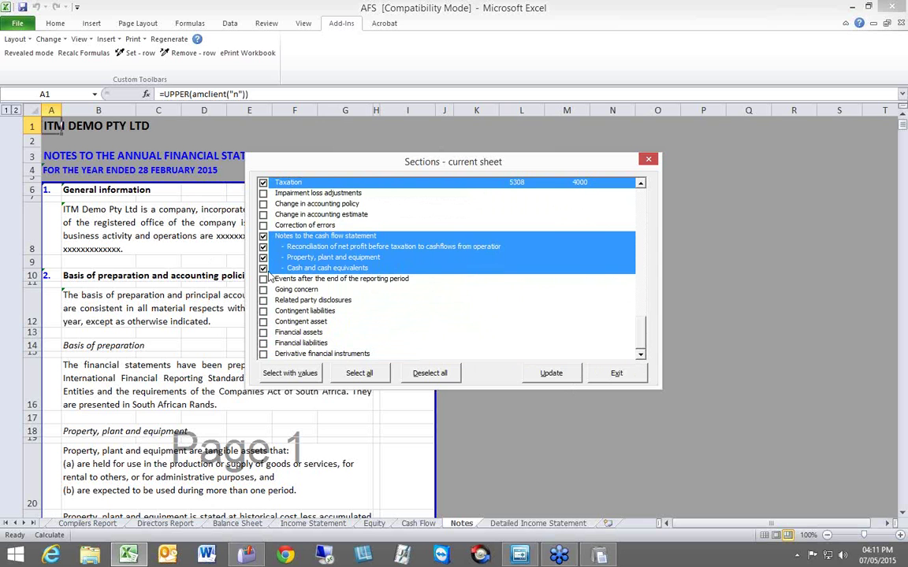
pyautogui.click(551, 374)
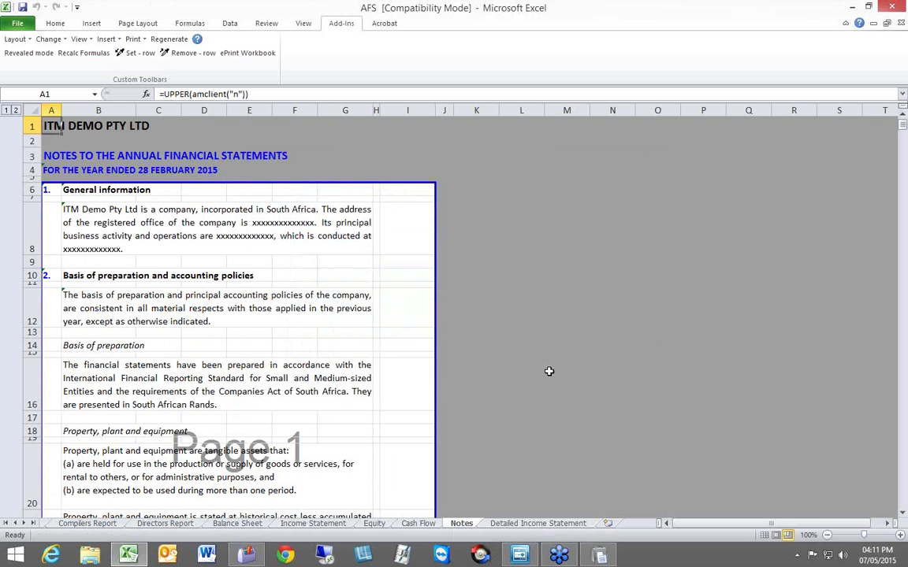
# - Examine the accounting policy notes, including blank row 37 between the property, plant and equipment and research cost paragraphs
pyautogui.scroll(-4, 367, 362)
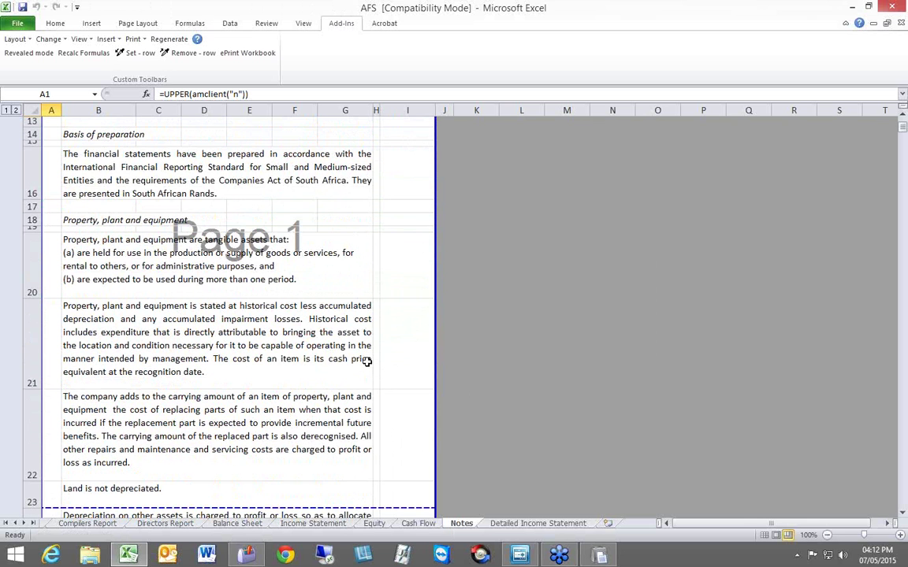
pyautogui.scroll(-4, 367, 362)
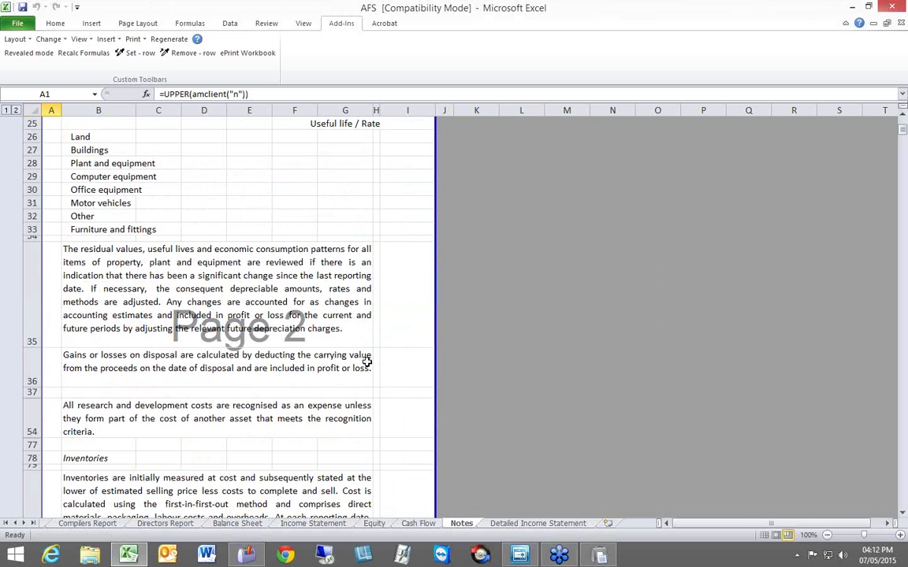
pyautogui.scroll(-1, 367, 362)
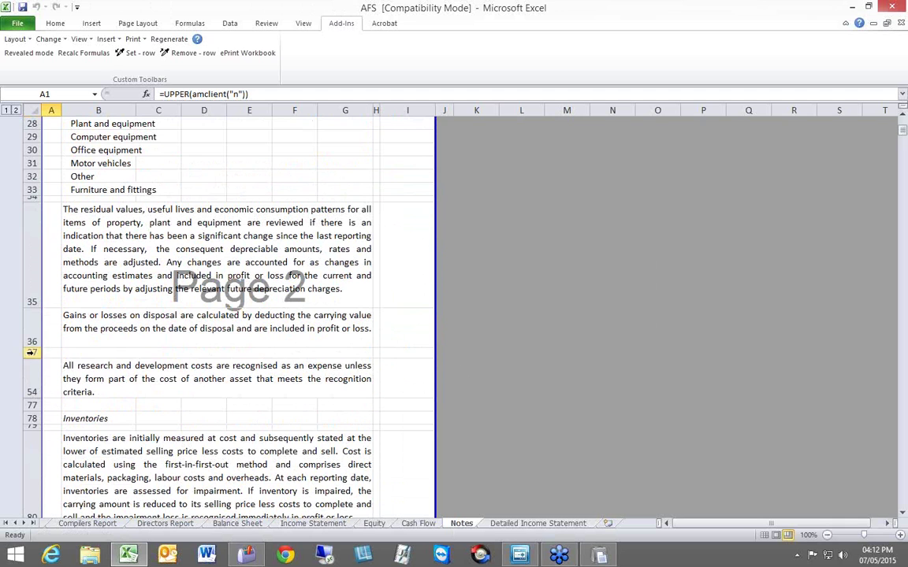
pyautogui.click(74, 353)
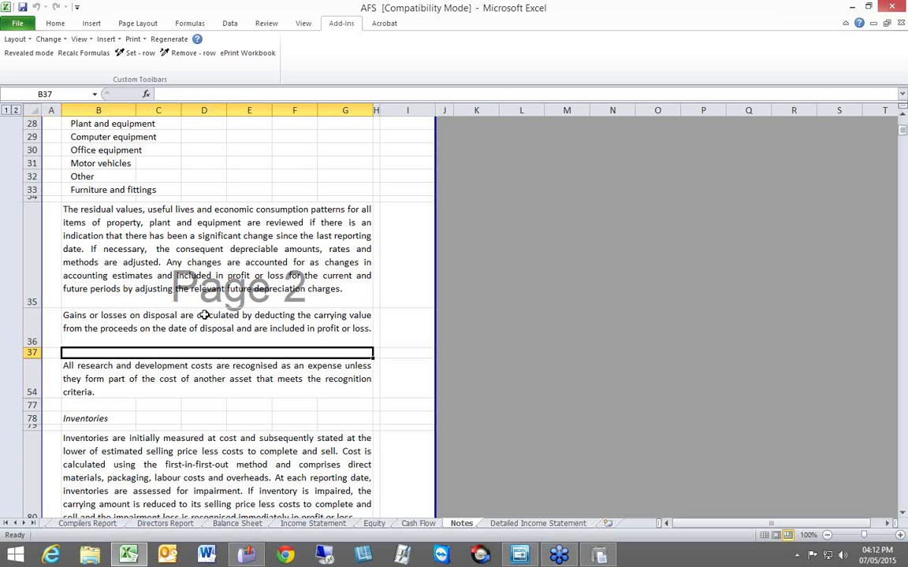
pyautogui.scroll(9, 203, 314)
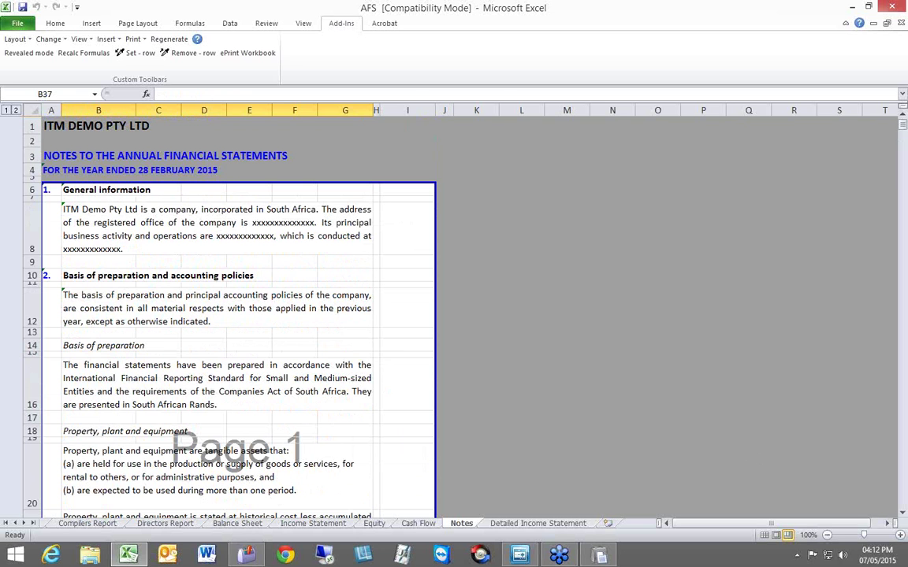
# - Examine the property, plant and equipment and inventories notes, including the formula for the 2015 Finished goods for sale amount
pyautogui.click(902, 509)
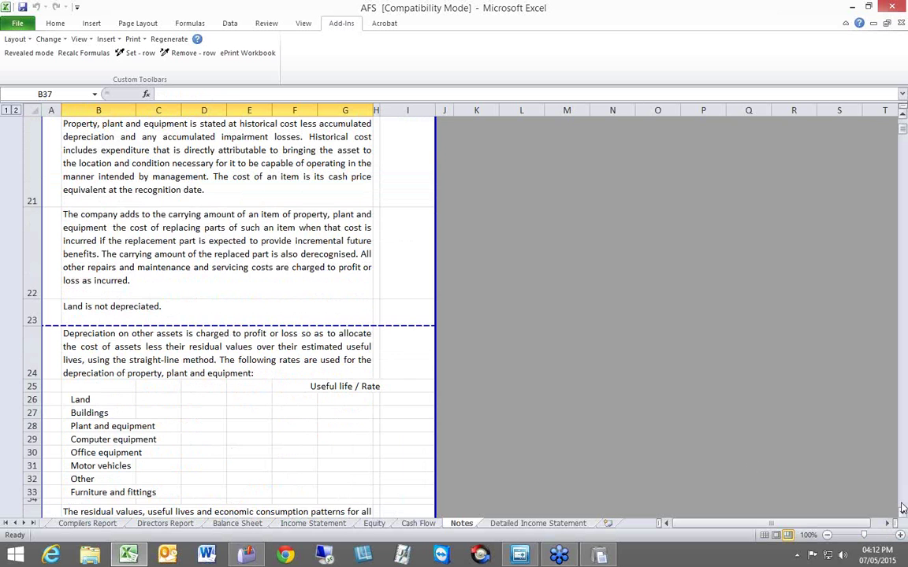
pyautogui.moveTo(902, 509); pyautogui.dragTo(902, 509)
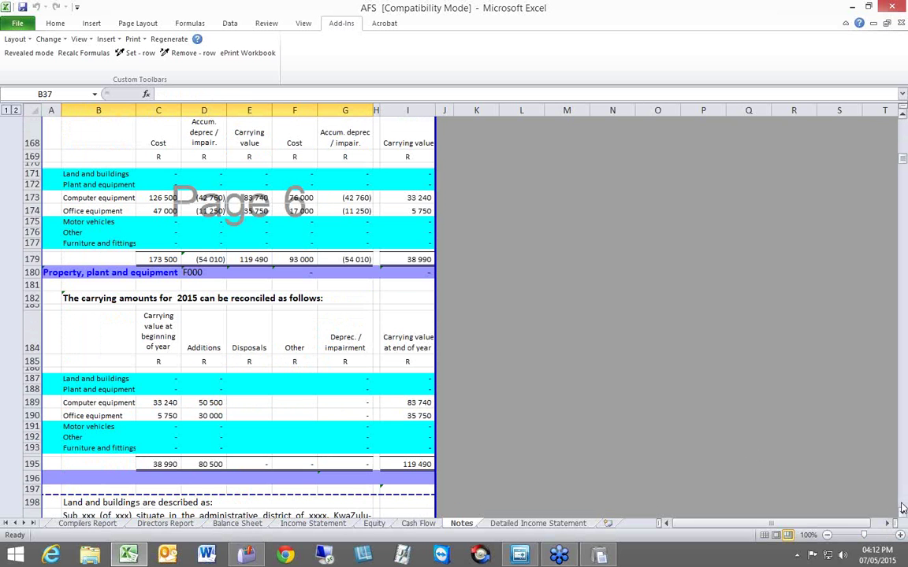
pyautogui.scroll(1, 611, 412)
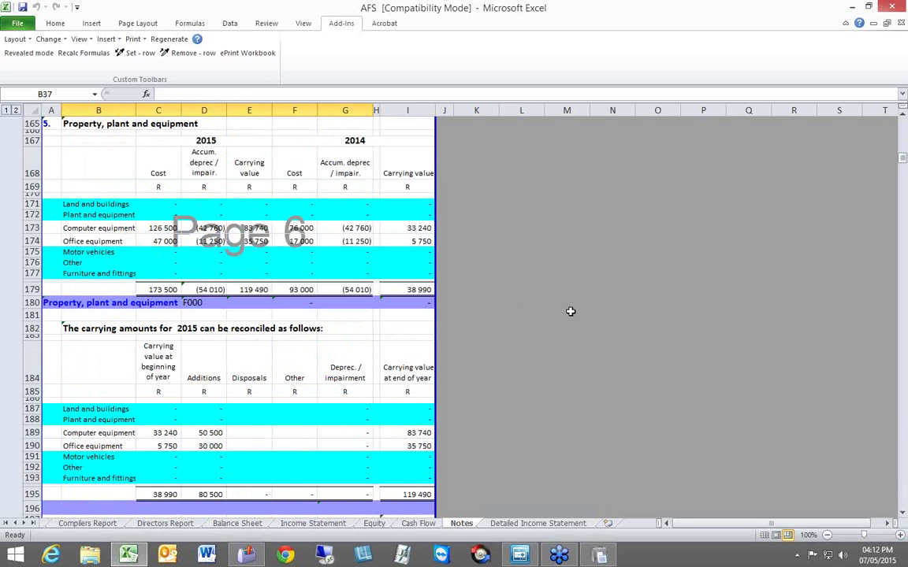
pyautogui.scroll(-7, 569, 311)
pyautogui.scroll(-6, 570, 312)
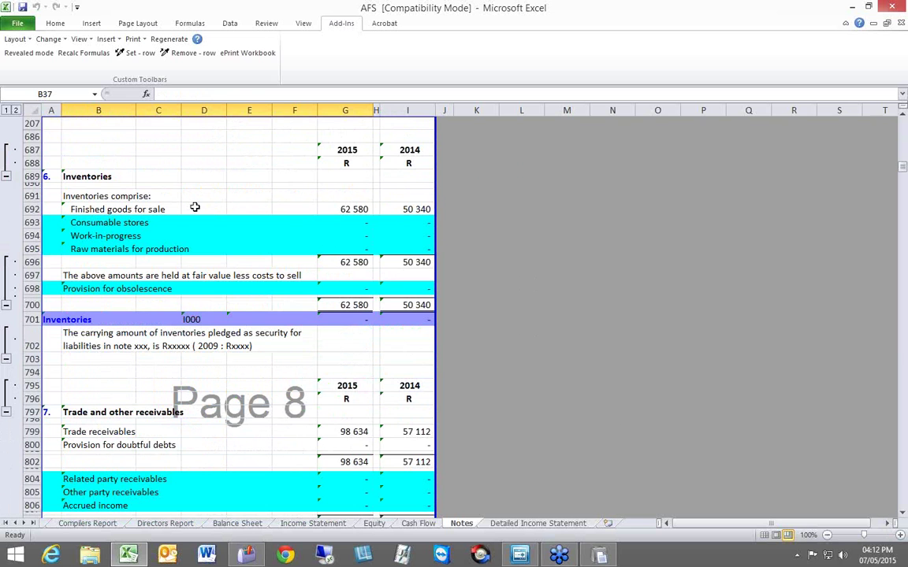
pyautogui.click(345, 209)
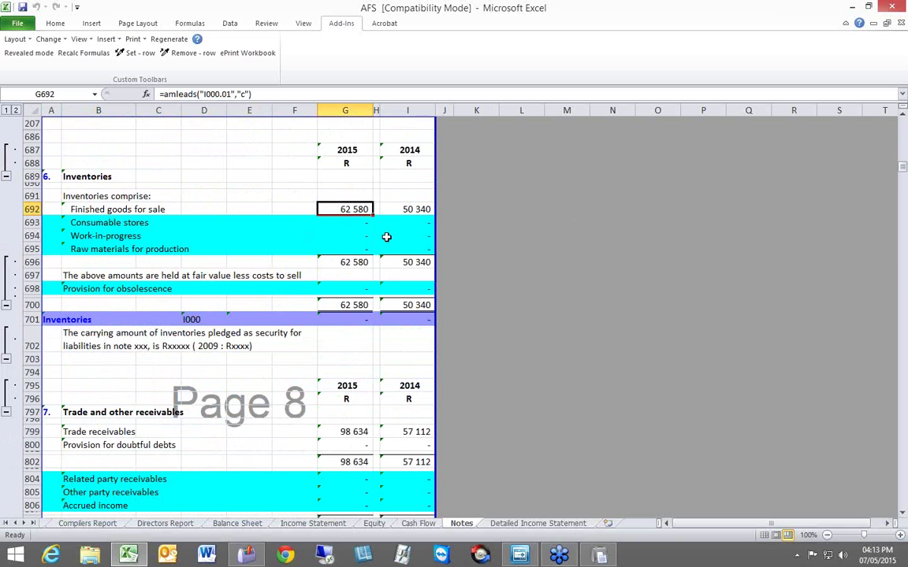
# - Set the Provision for doubtful debts row in the Trade and other receivables note as hidden, and switch the workbook to hidden mode
pyautogui.scroll(-6, 386, 236)
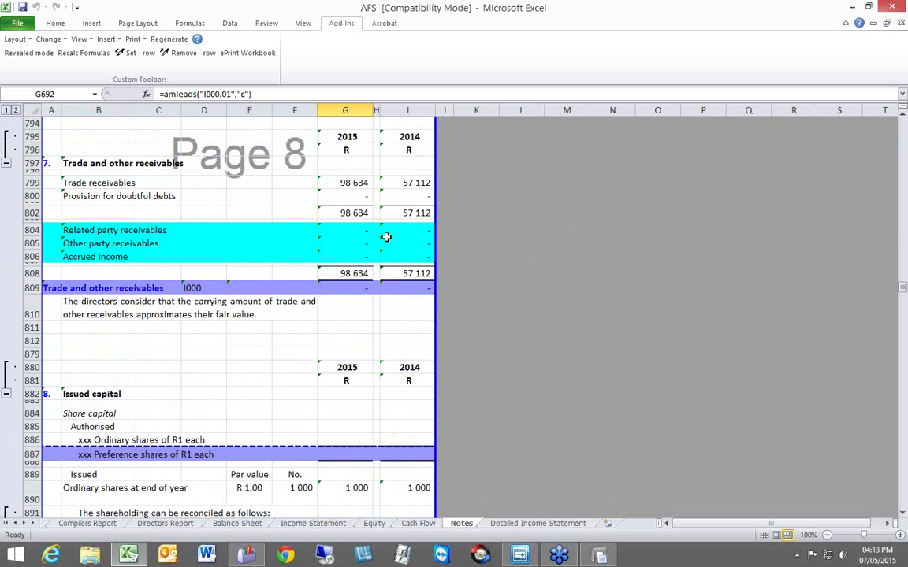
pyautogui.scroll(3, 387, 237)
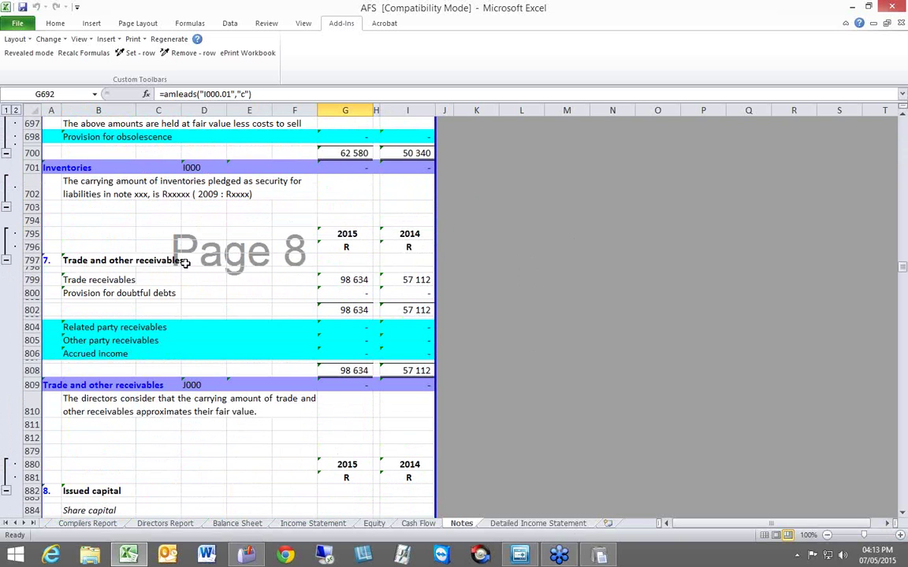
pyautogui.click(71, 293)
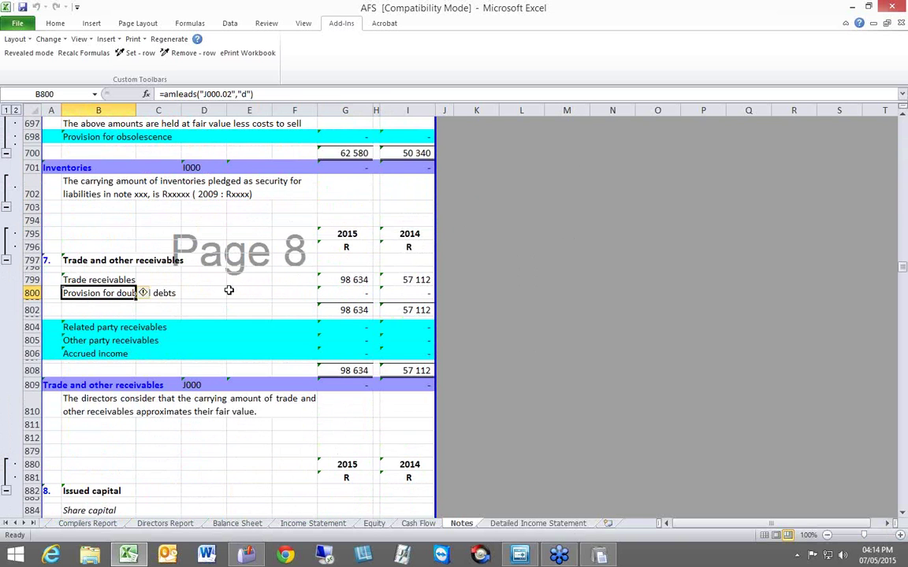
pyautogui.click(136, 60)
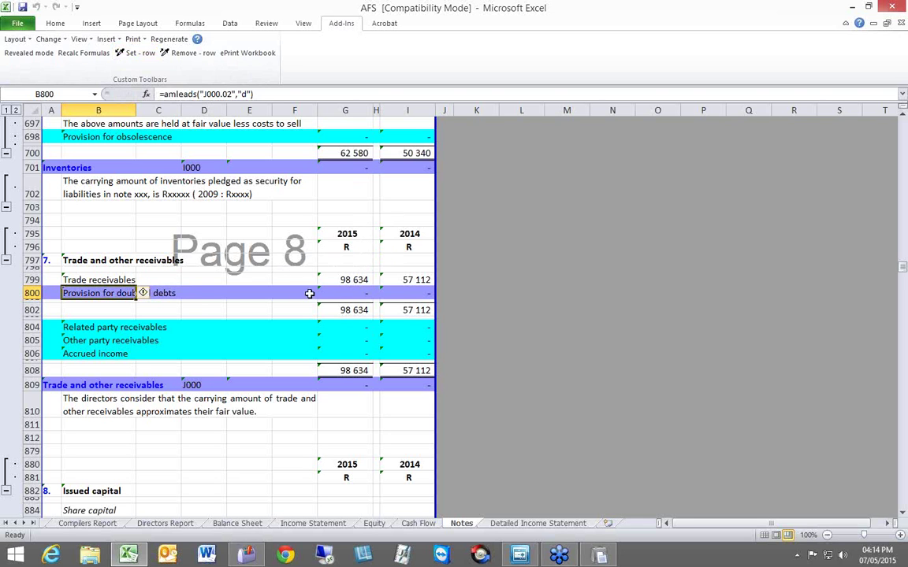
pyautogui.click(42, 53)
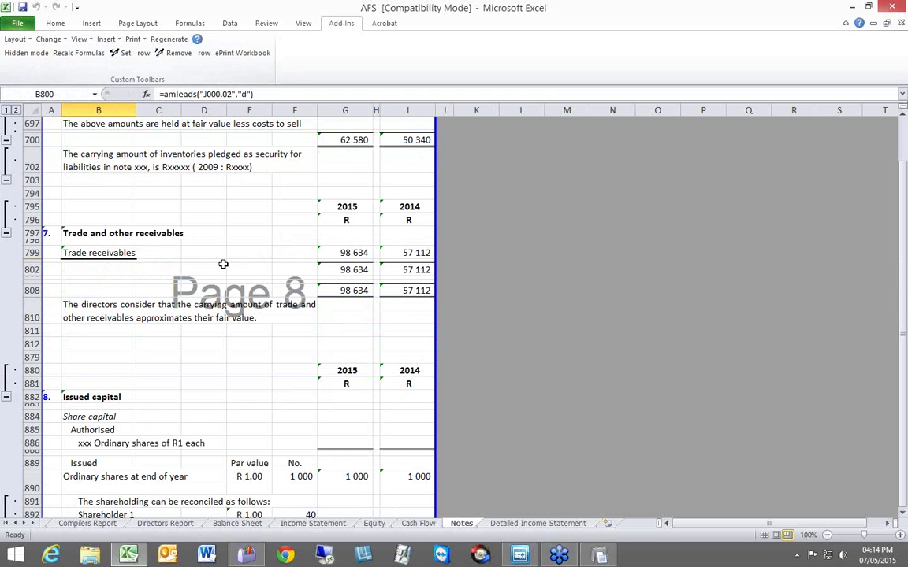
# - Set subtotal row 802 in the Trade and other receivables note as hidden
pyautogui.click(249, 253)
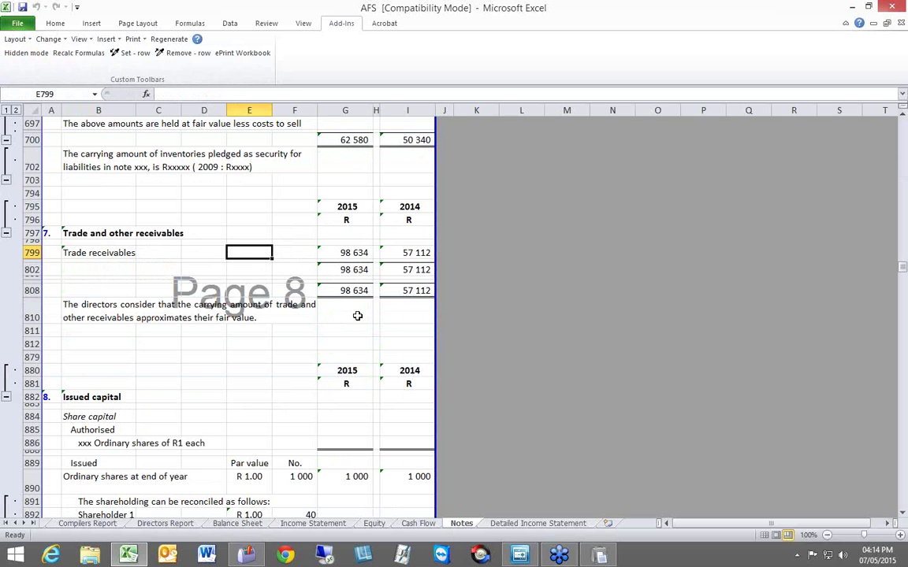
pyautogui.click(106, 268)
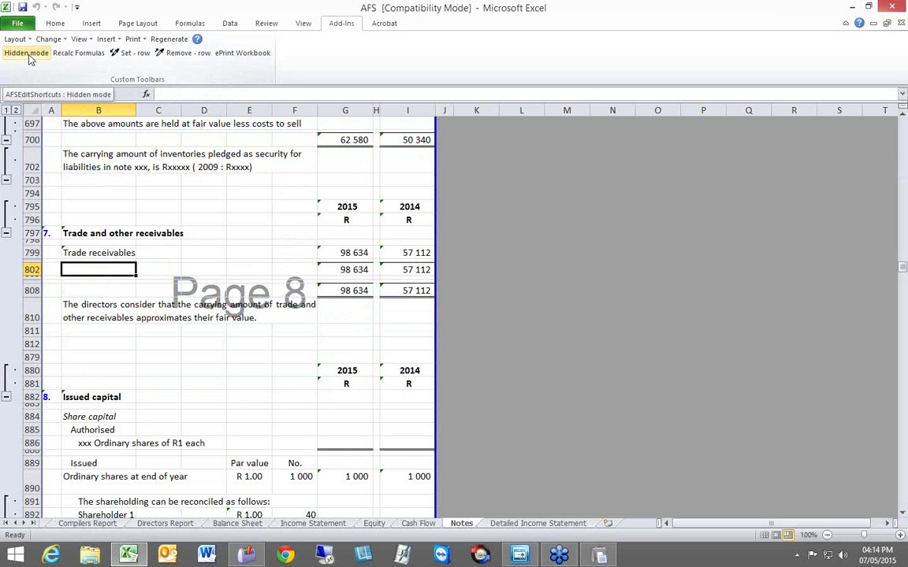
pyautogui.click(133, 54)
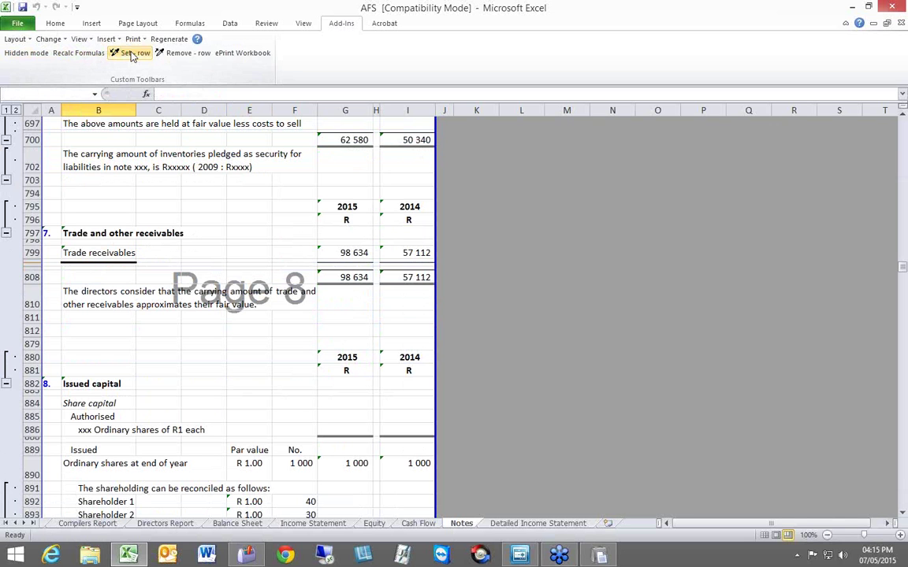
# - Set the thin underline row 801 in the Trade and other receivables note as hidden, and switch the workbook to revealed mode
pyautogui.click(324, 261)
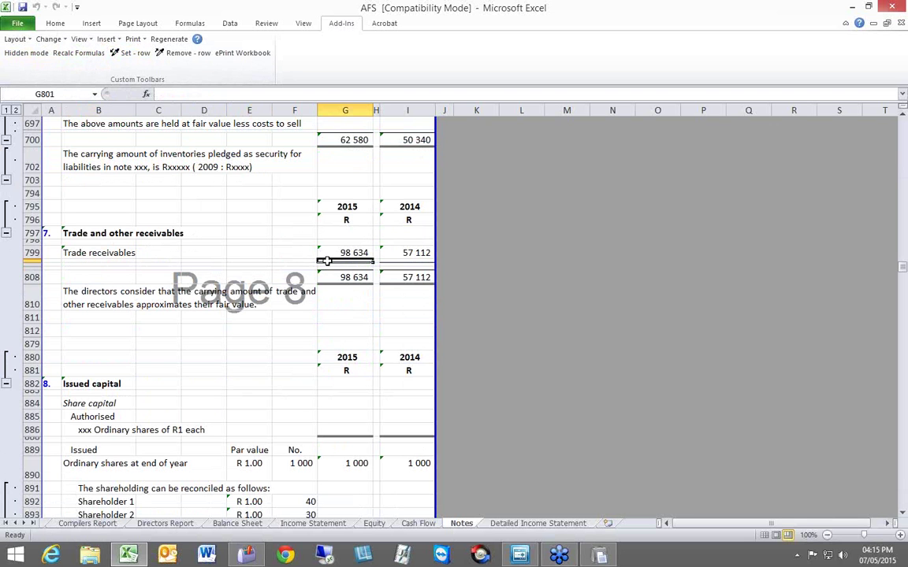
pyautogui.click(55, 23)
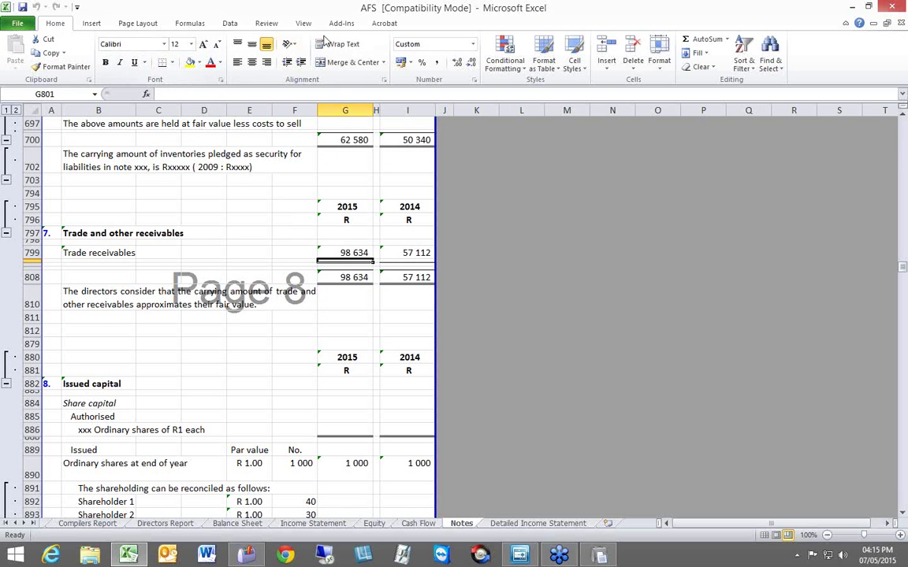
pyautogui.click(341, 24)
pyautogui.click(127, 54)
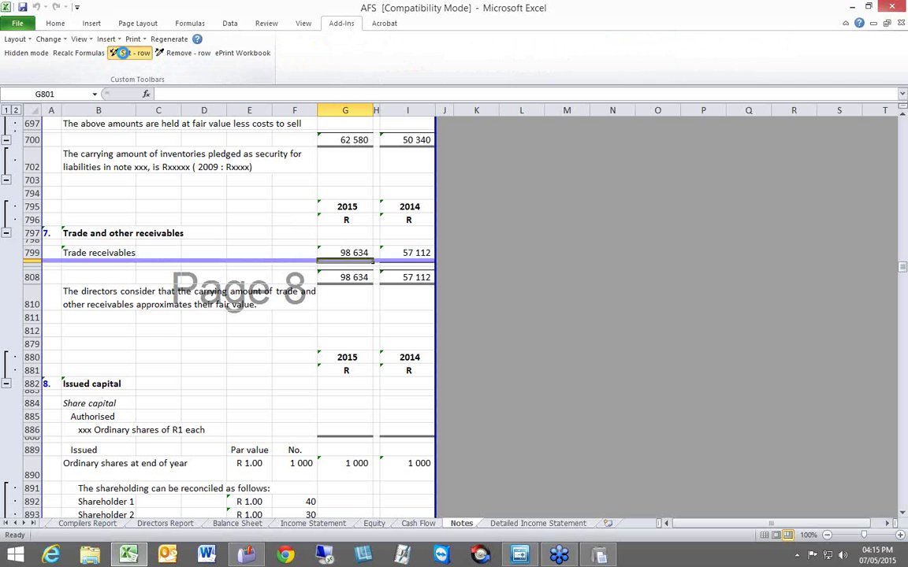
pyautogui.click(163, 330)
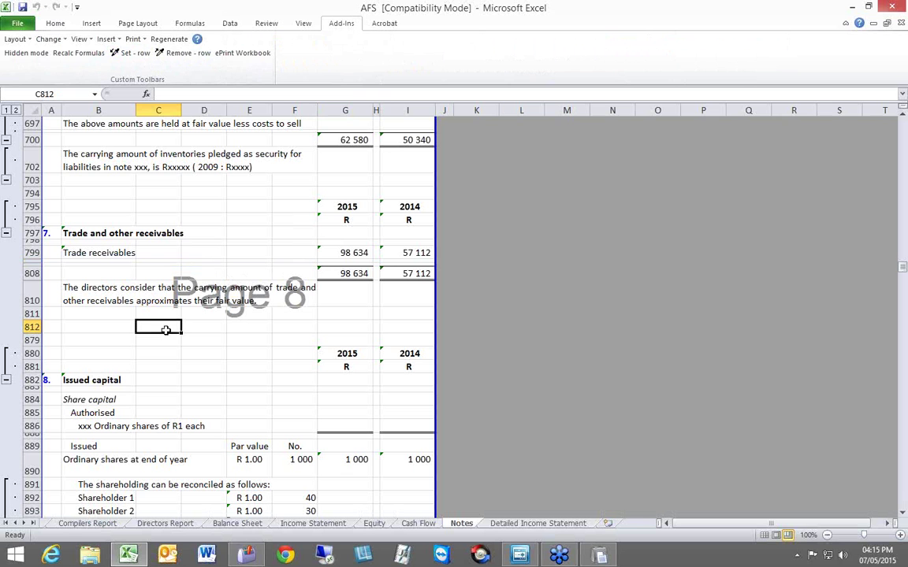
pyautogui.click(11, 51)
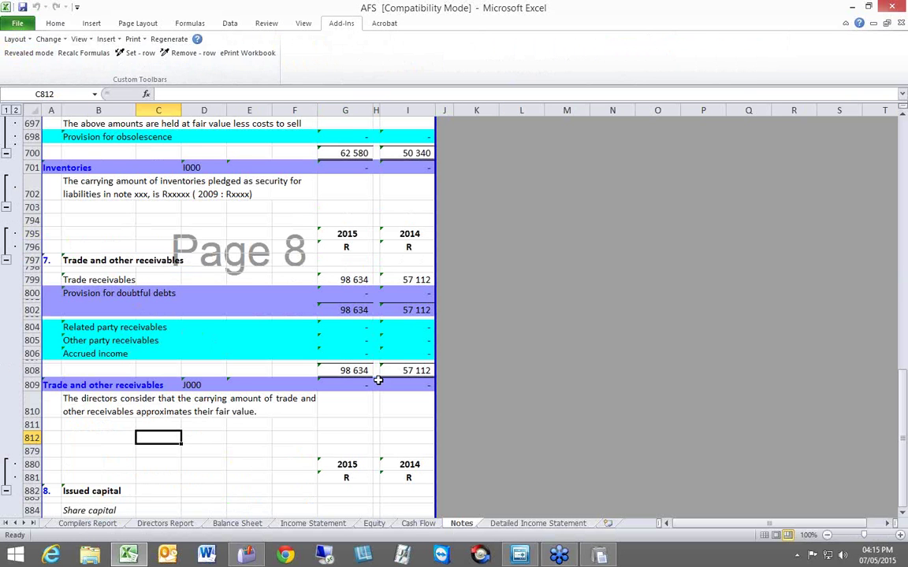
# - Examine the Issued capital, Long-term borrowings and Shareholders loans notes, including their out-of-balance check rows
pyautogui.scroll(-2, 378, 380)
pyautogui.scroll(-4, 378, 380)
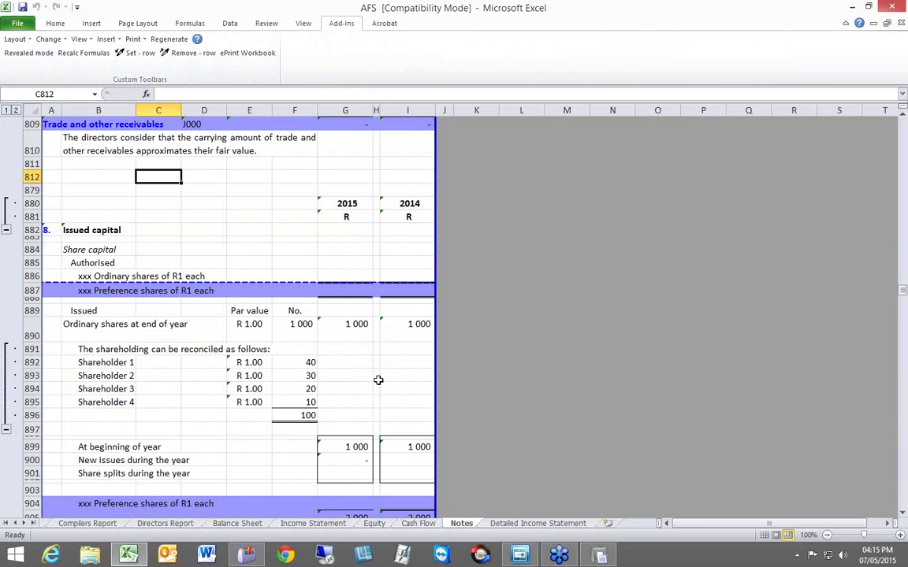
pyautogui.scroll(-10, 379, 381)
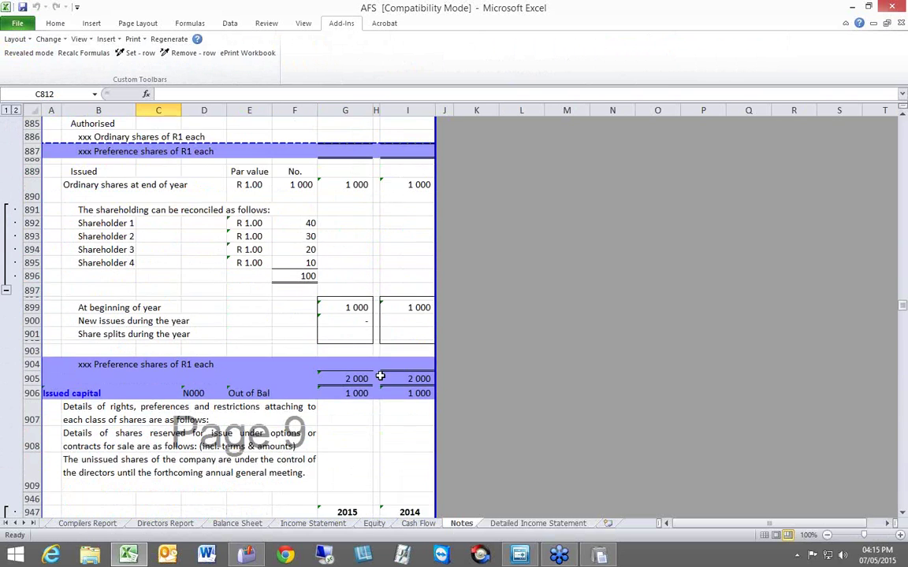
pyautogui.scroll(-3, 380, 376)
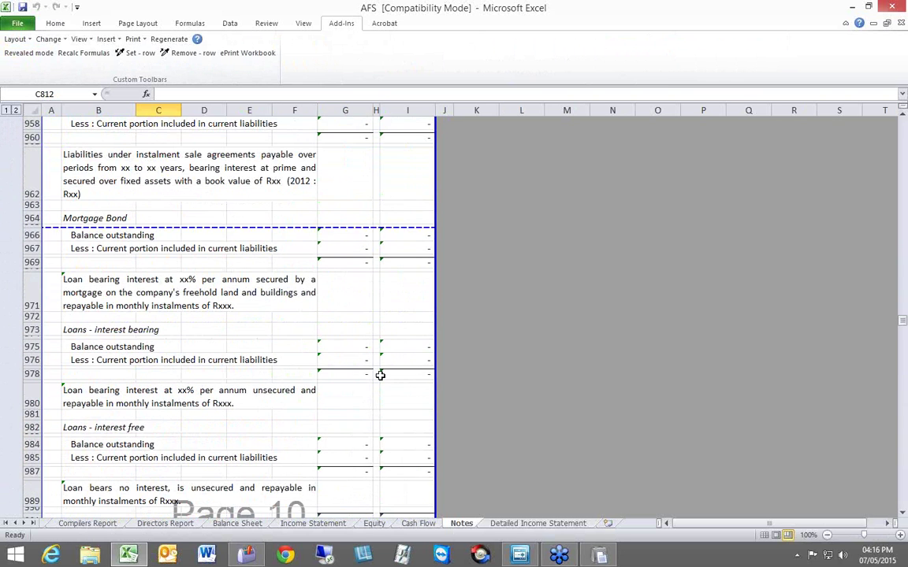
pyautogui.scroll(-5, 272, 335)
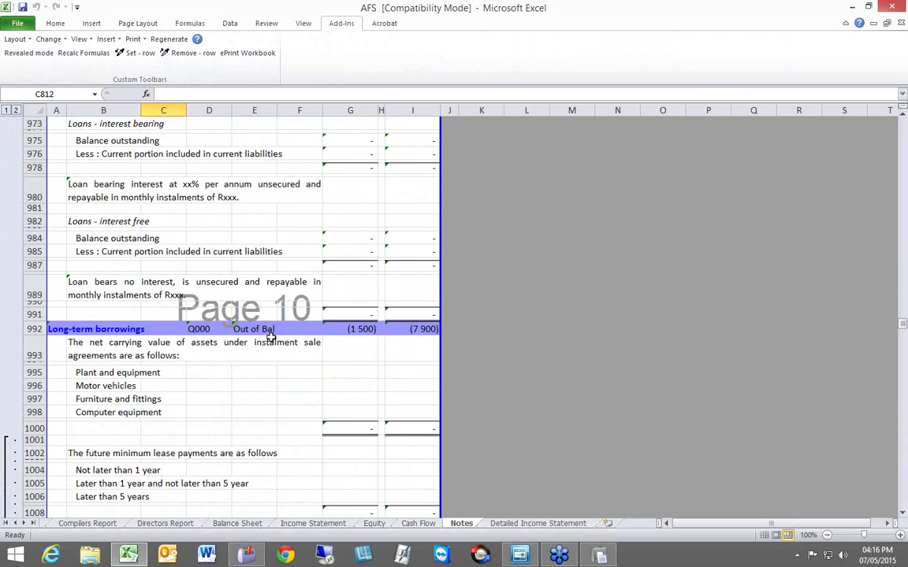
pyautogui.scroll(-7, 272, 339)
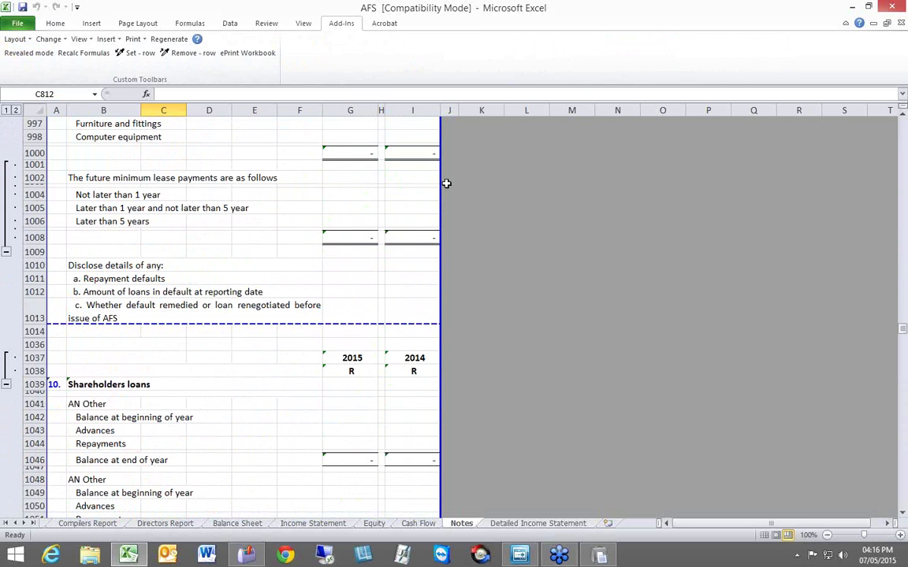
pyautogui.click(486, 229)
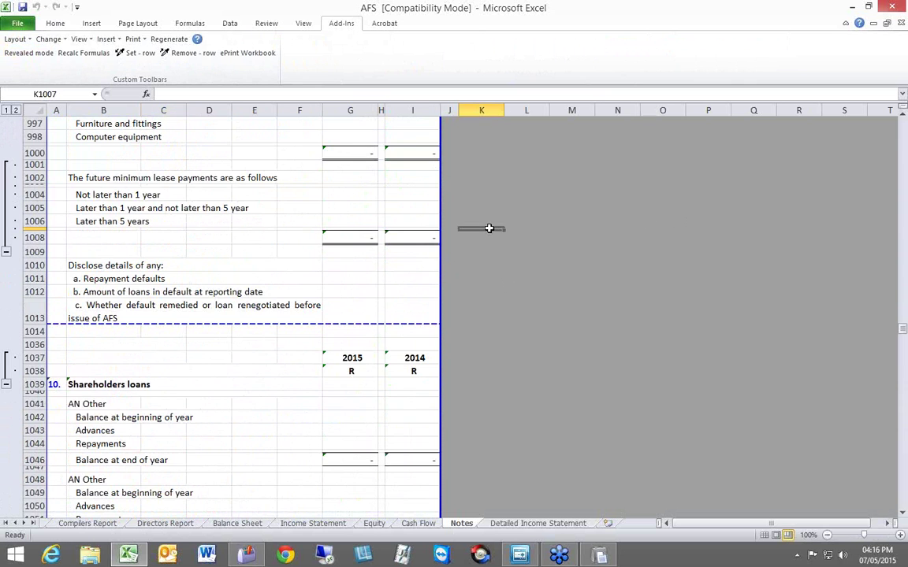
pyautogui.scroll(-5, 488, 228)
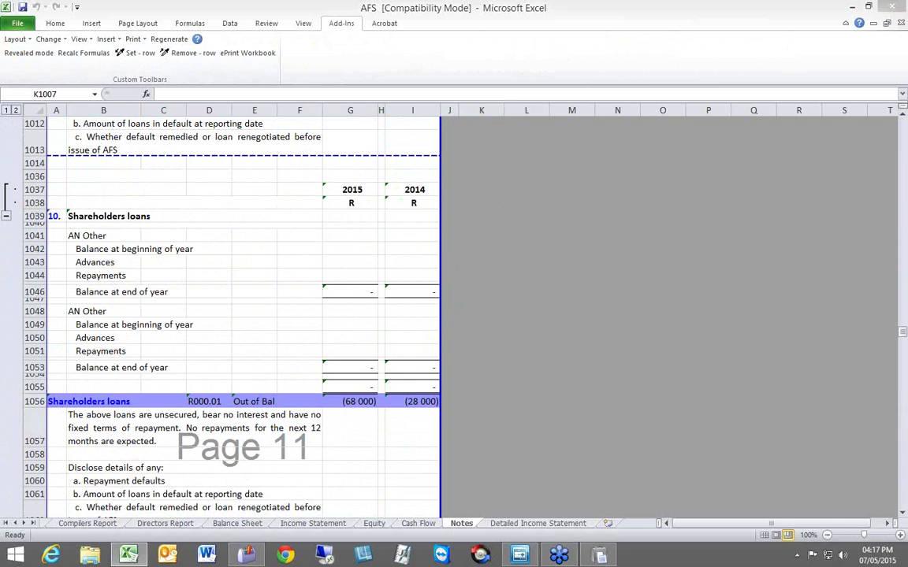
# - Close the AFS workbook with its changes saved, and close the HelpMate window in AuditMate
pyautogui.click(891, 7)
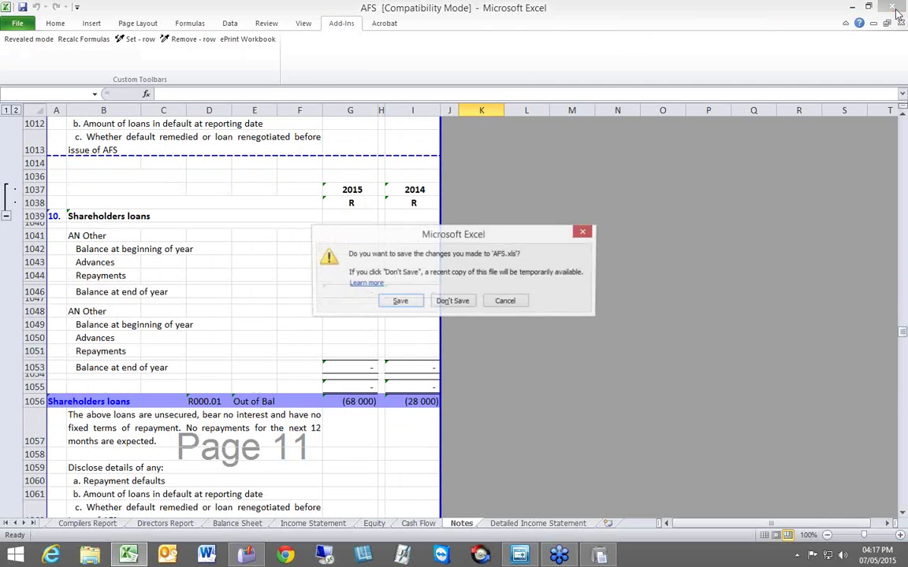
pyautogui.click(400, 301)
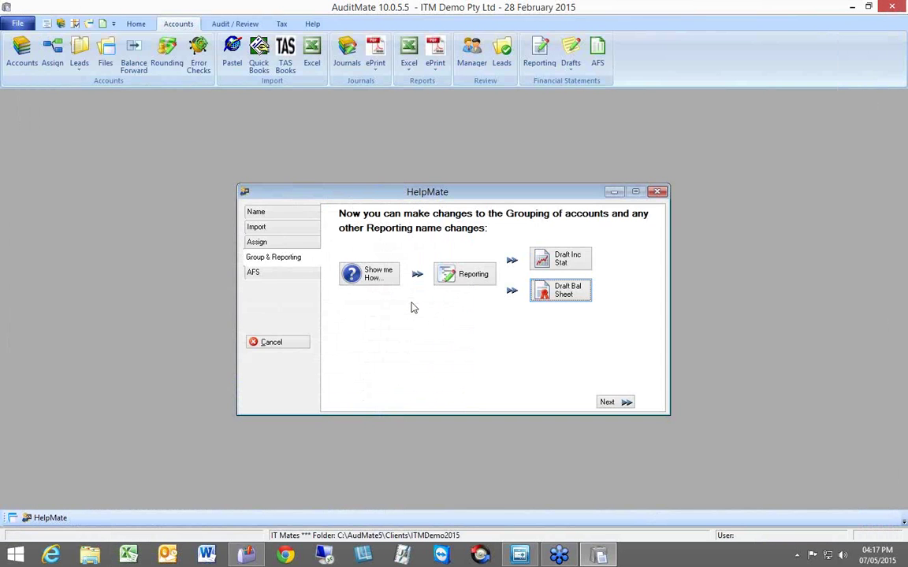
pyautogui.click(657, 192)
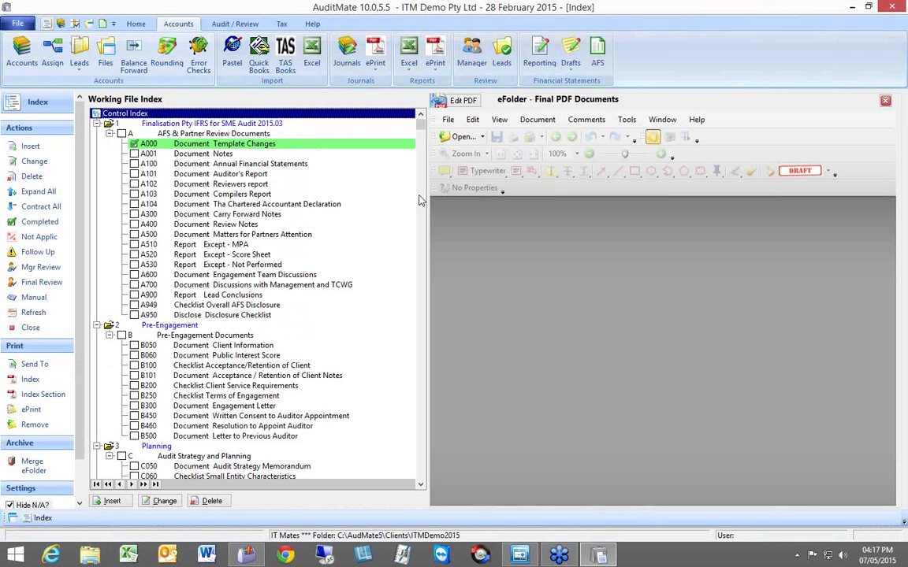
# - Check the template version heading in the Working File Index and locate the 2015-Pty-IFRS-SME-Audit folder among the AudMate5 templates
pyautogui.click(199, 126)
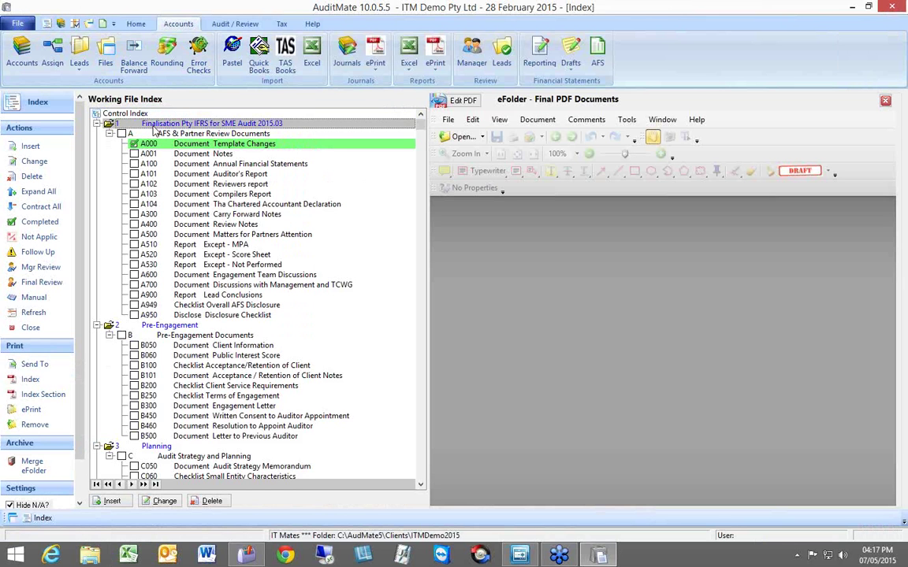
pyautogui.click(280, 134)
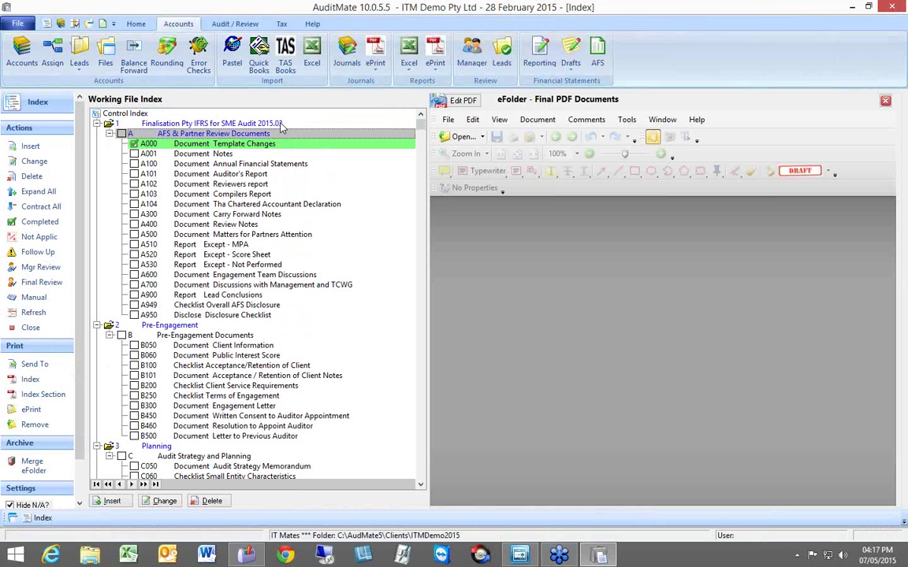
pyautogui.click(282, 124)
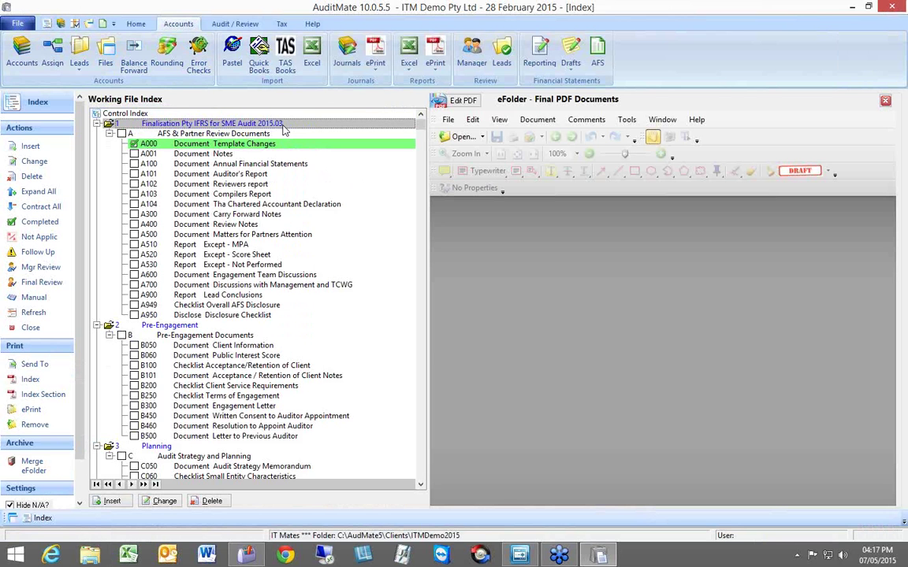
pyautogui.click(90, 24)
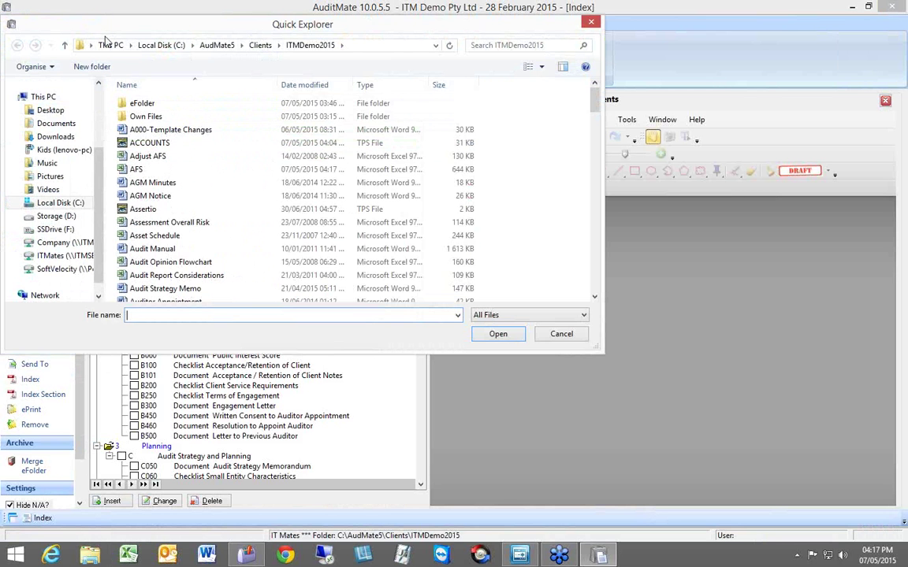
pyautogui.click(217, 45)
pyautogui.click(149, 225)
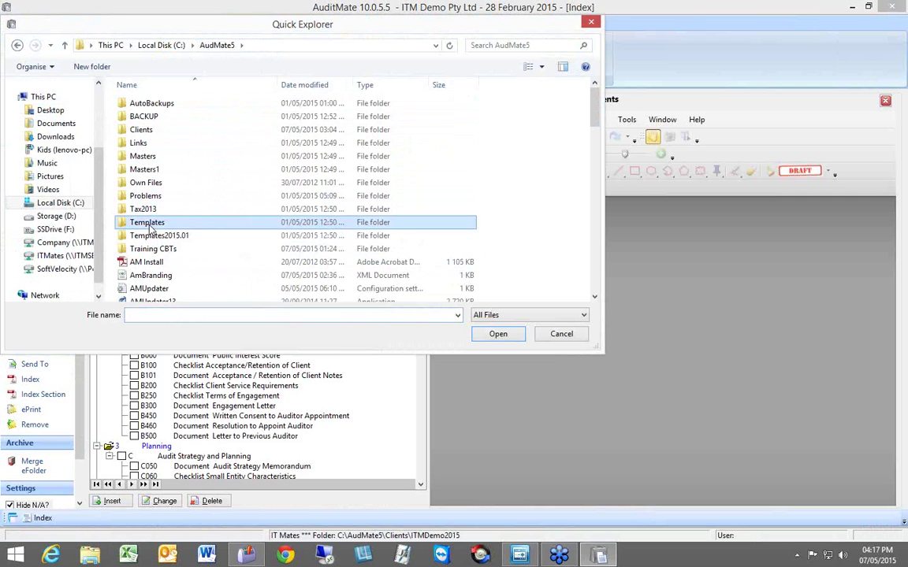
pyautogui.doubleClick(150, 226)
pyautogui.click(139, 143)
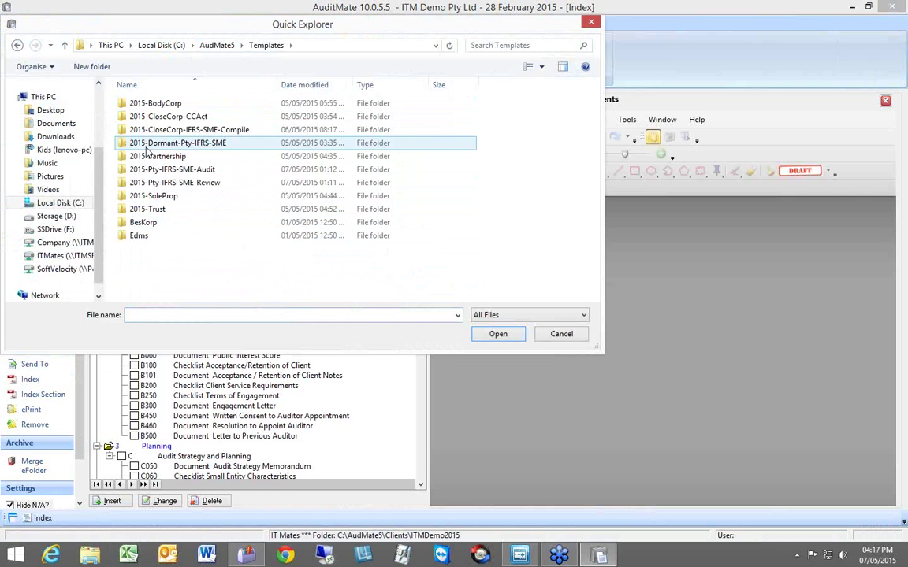
pyautogui.click(155, 169)
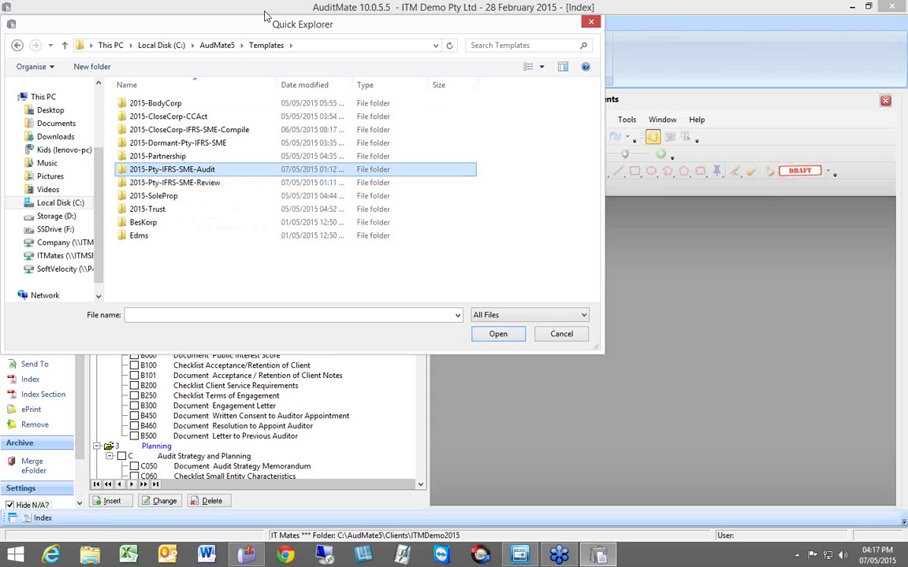
pyautogui.moveTo(319, 30); pyautogui.dragTo(466, 176)
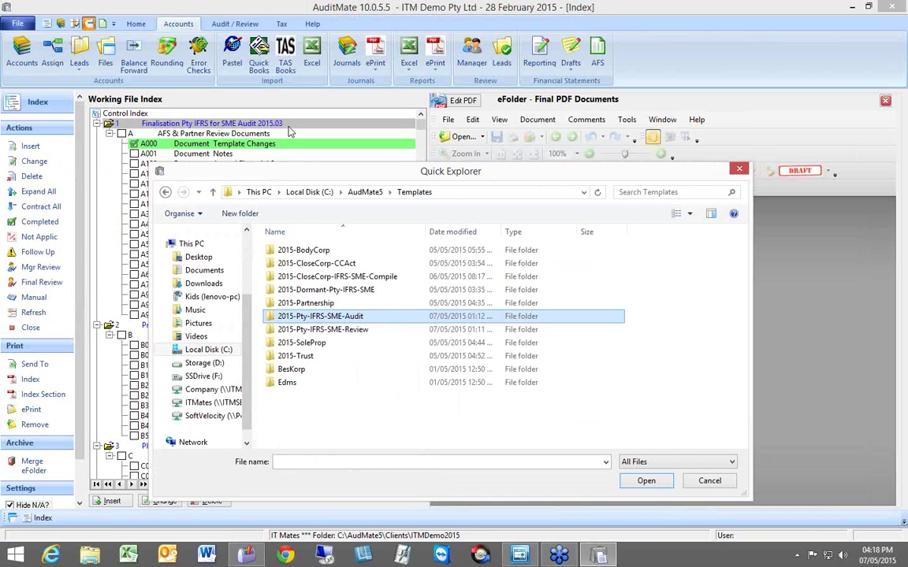
pyautogui.click(742, 173)
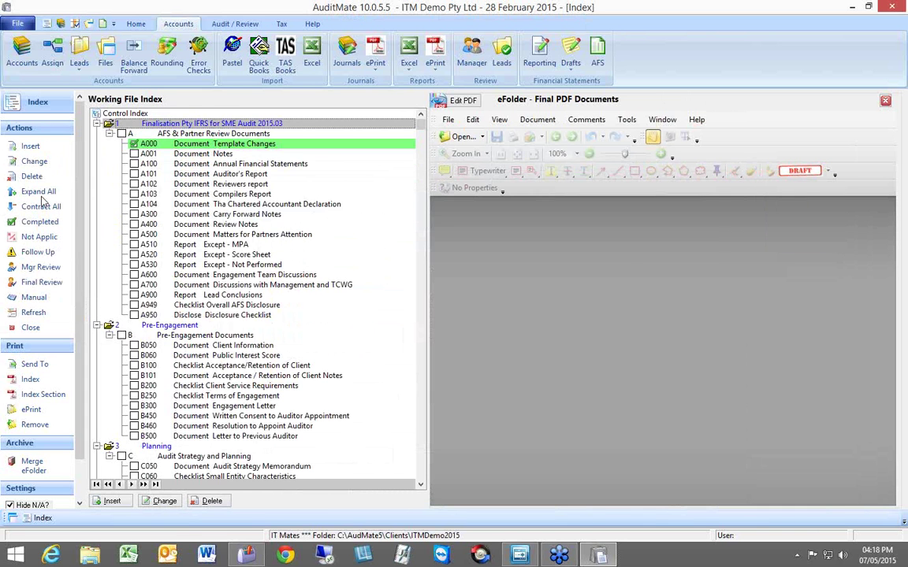
# - Read the A000 Template Changes document, covering the changes listed for template versions 2015.03 and 2015.02
pyautogui.click(206, 143)
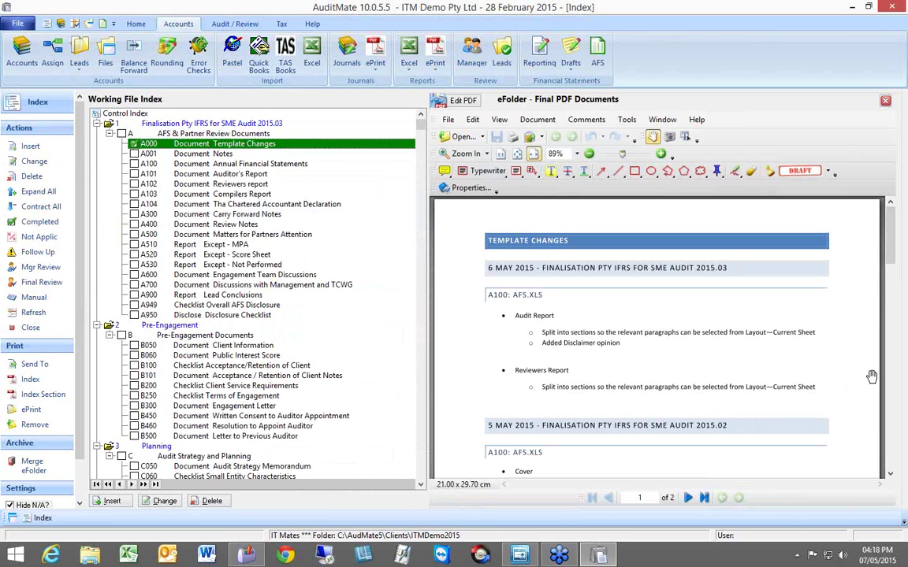
pyautogui.scroll(-1, 762, 404)
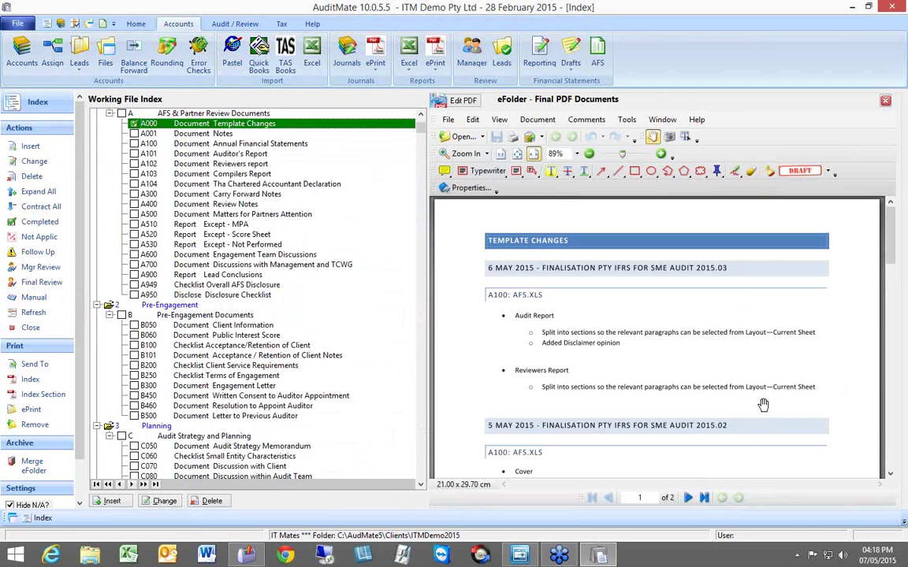
pyautogui.scroll(1, 763, 404)
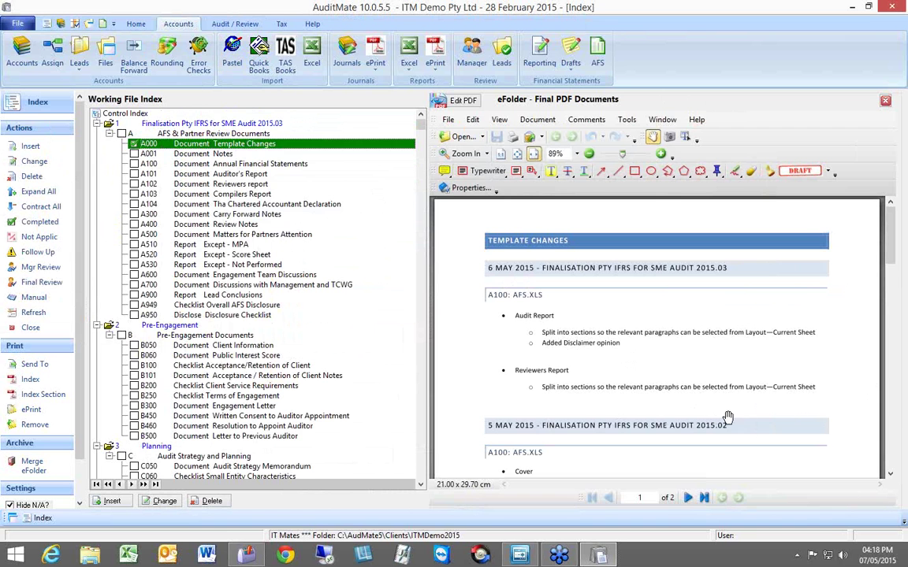
pyautogui.scroll(-3, 733, 424)
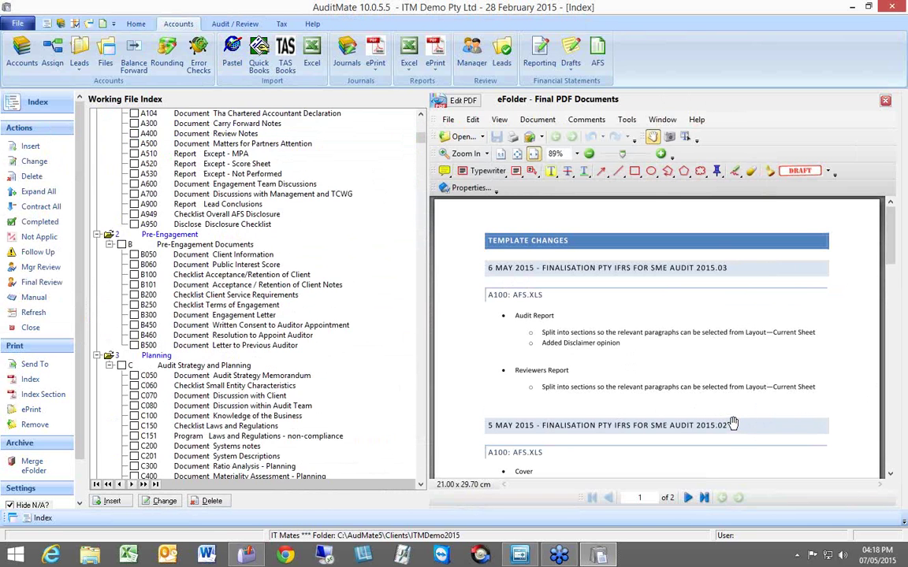
pyautogui.moveTo(774, 441); pyautogui.dragTo(801, 234)
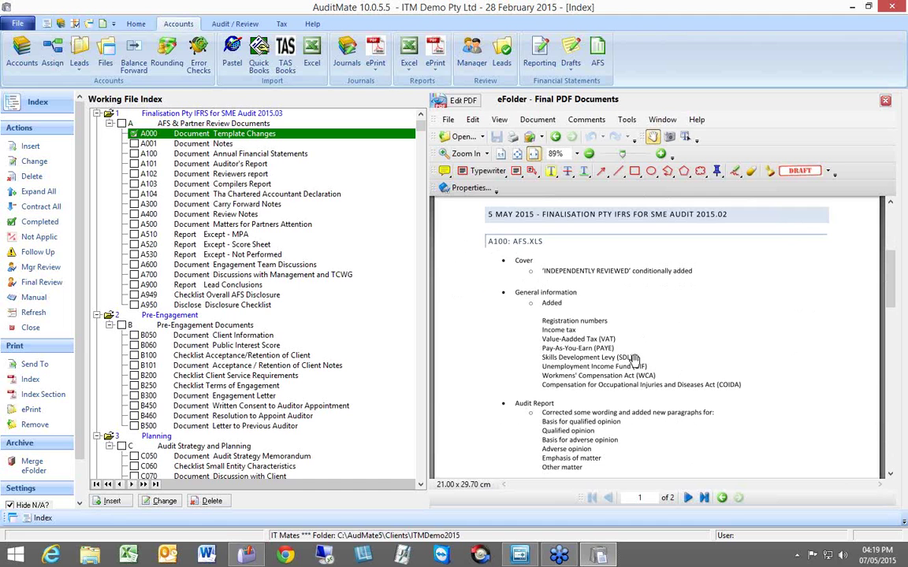
pyautogui.scroll(-2, 639, 346)
pyautogui.scroll(-3, 577, 379)
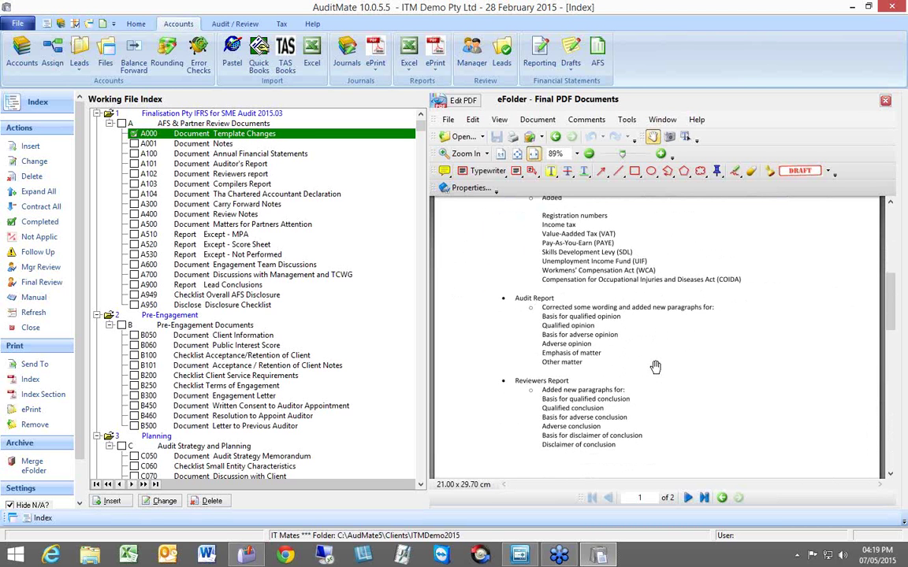
# - Open the A100 Annual Financial Statements workbook from the index and go to its Audit Report sheet
pyautogui.click(227, 153)
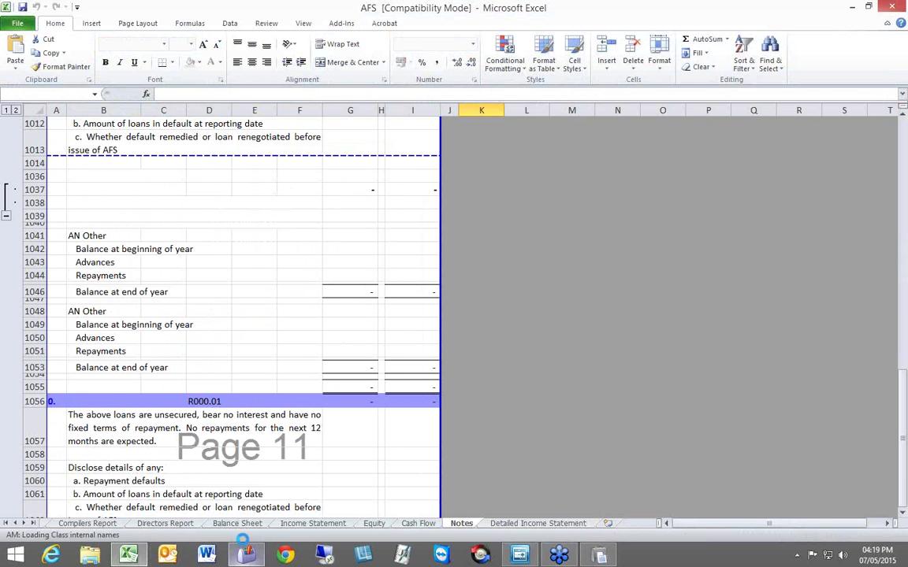
pyautogui.click(16, 524)
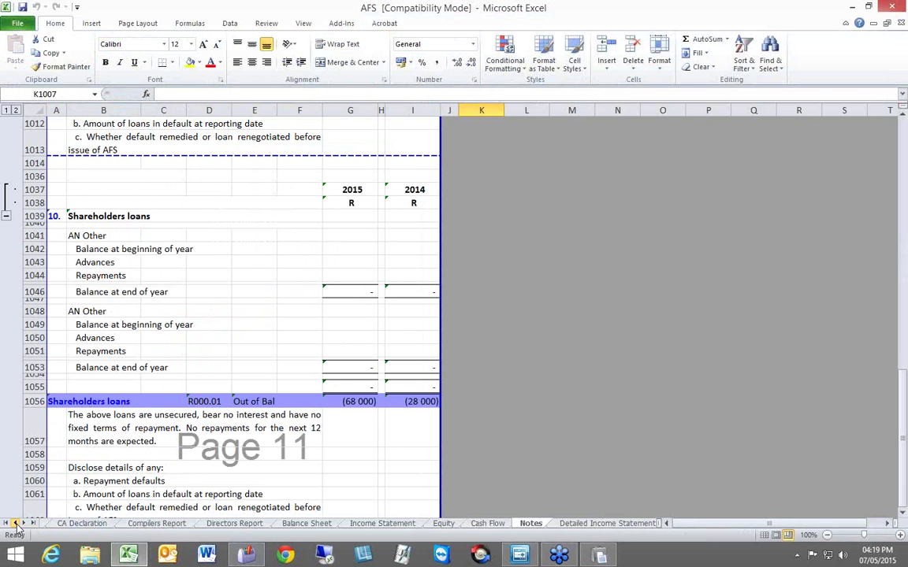
pyautogui.click(16, 525)
pyautogui.click(16, 524)
pyautogui.click(135, 524)
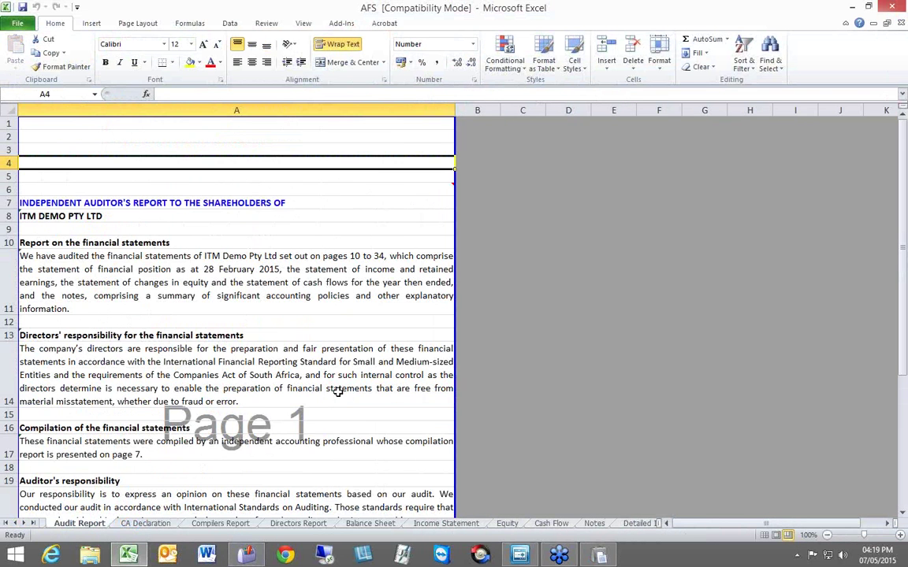
# - Replace the Opinion - Unqualified section with Qualified opinion on the Audit Report sheet, and check the basis and opinion paragraphs
pyautogui.click(330, 23)
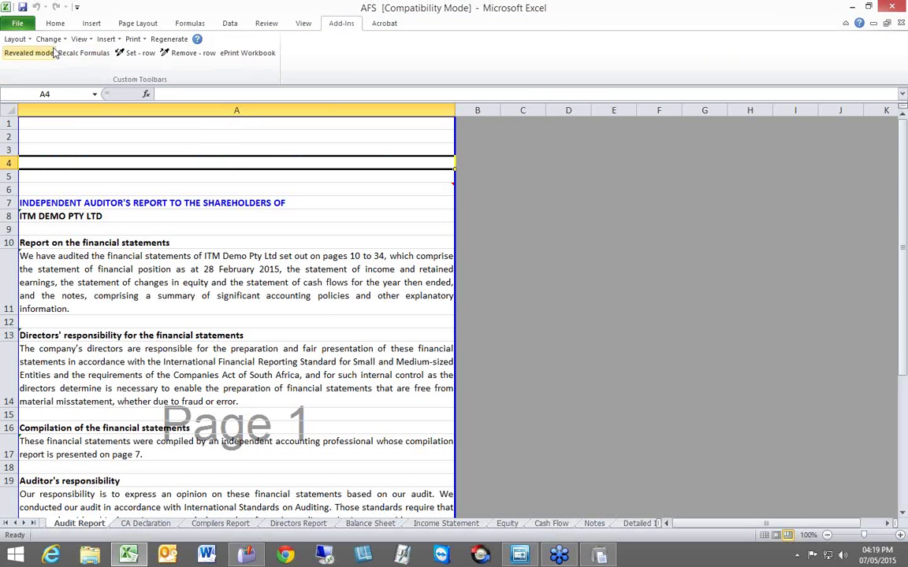
pyautogui.click(17, 39)
pyautogui.click(35, 64)
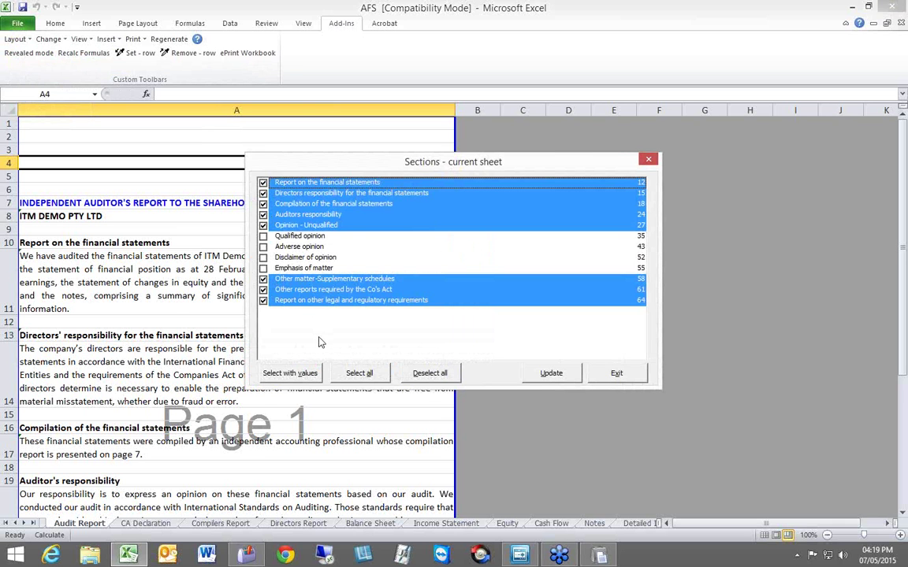
pyautogui.click(262, 236)
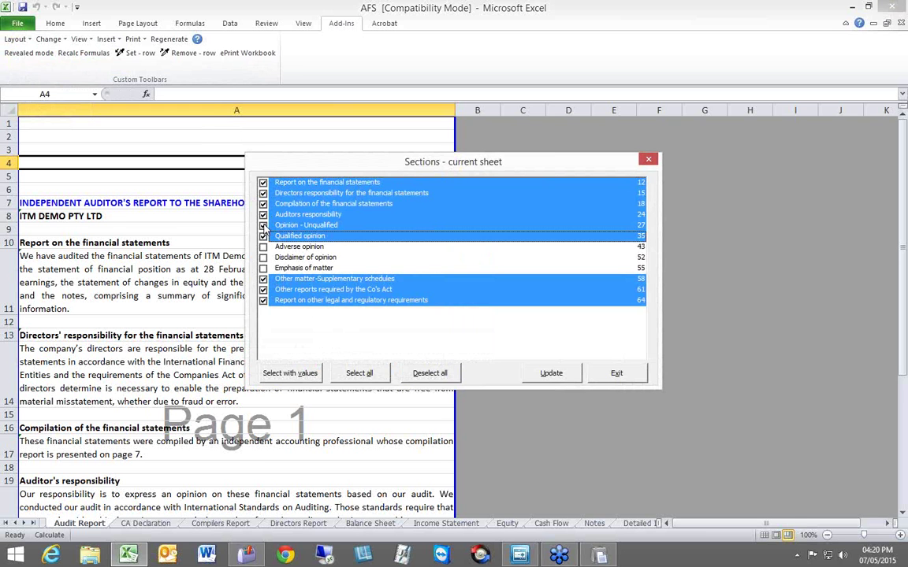
pyautogui.click(263, 225)
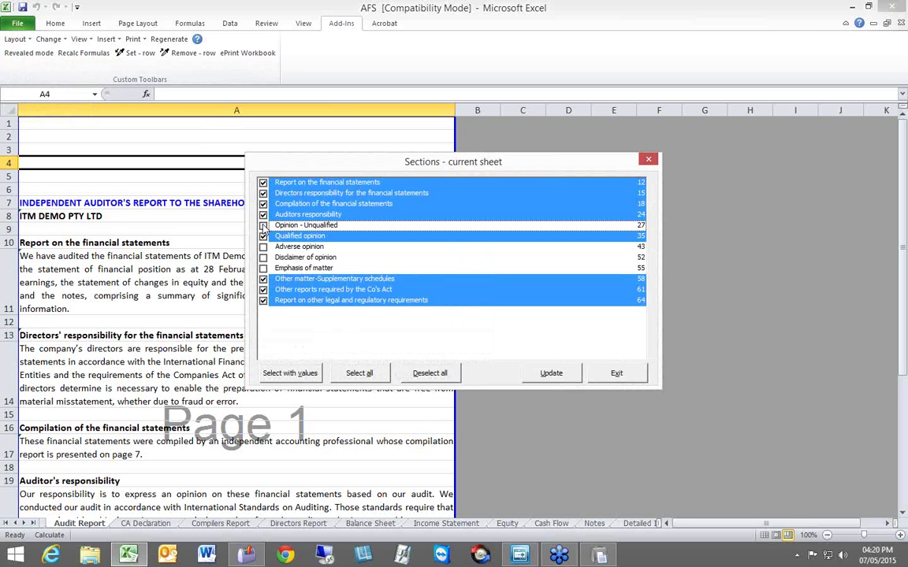
pyautogui.click(549, 373)
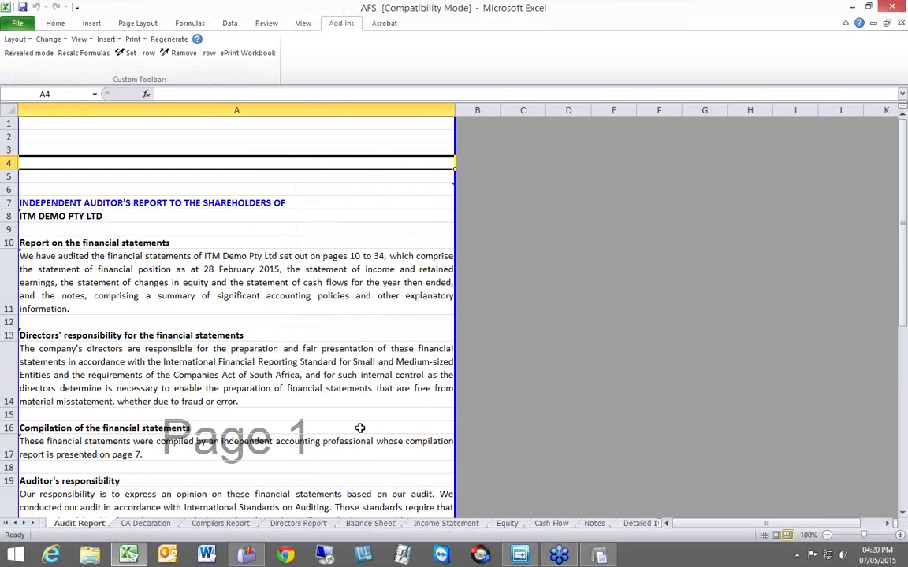
pyautogui.moveTo(362, 445); pyautogui.dragTo(463, 389)
pyautogui.click(550, 374)
pyautogui.scroll(-2, 530, 388)
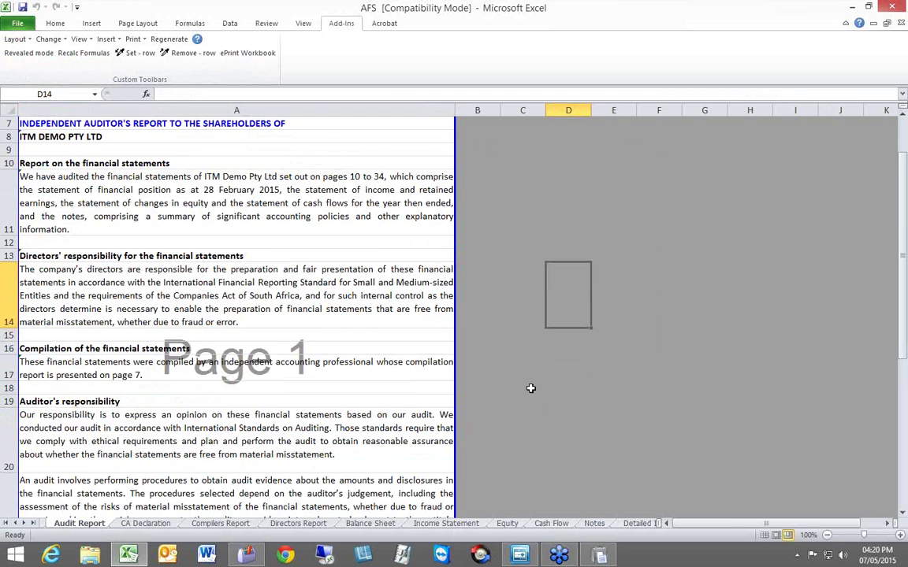
pyautogui.scroll(-5, 530, 388)
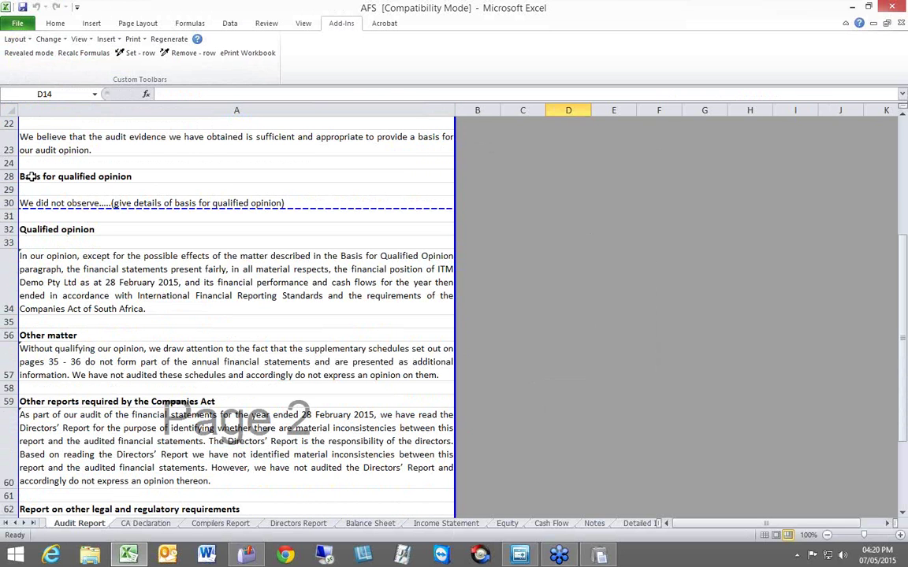
pyautogui.click(35, 205)
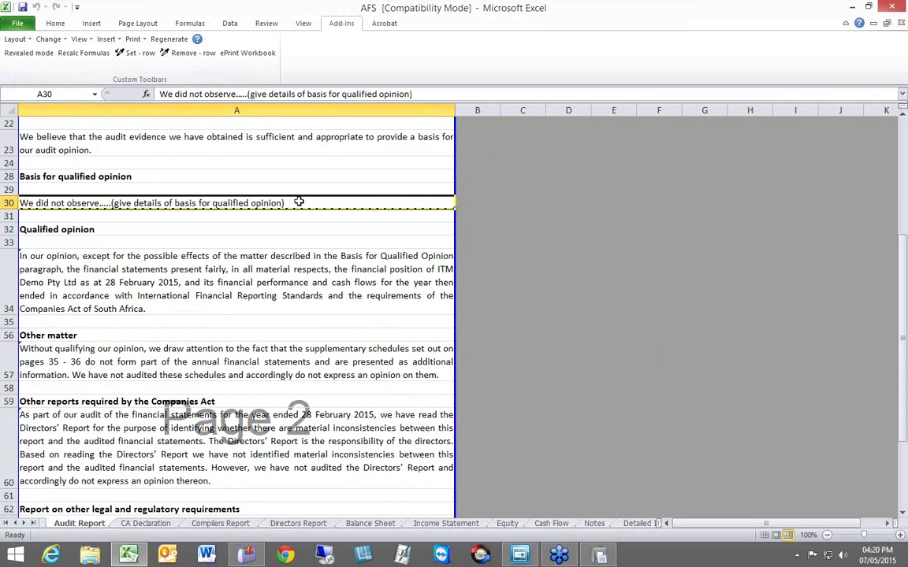
pyautogui.click(47, 278)
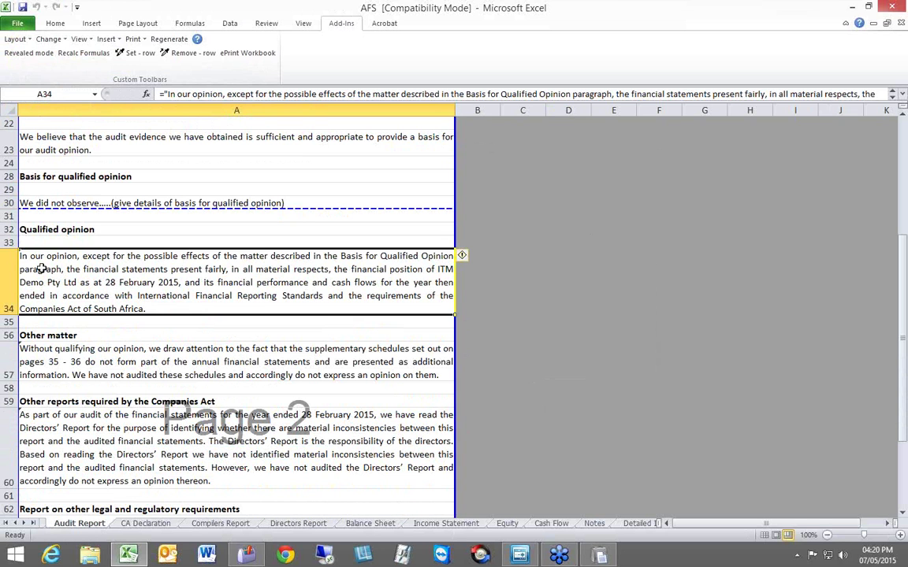
# - Reinstate the Opinion - Unqualified section in place of Qualified opinion on the Audit Report sheet, and close the AFS workbook
pyautogui.click(15, 39)
pyautogui.click(35, 71)
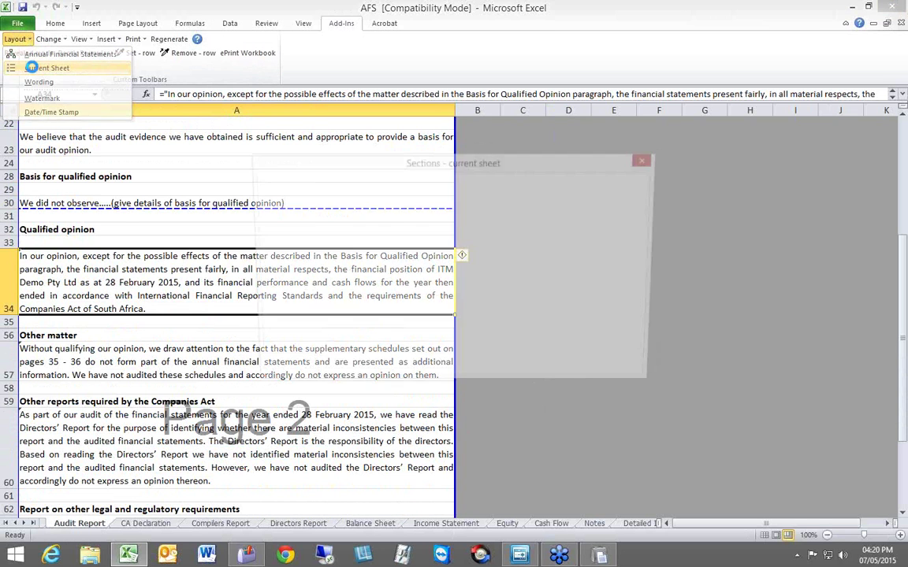
pyautogui.click(263, 236)
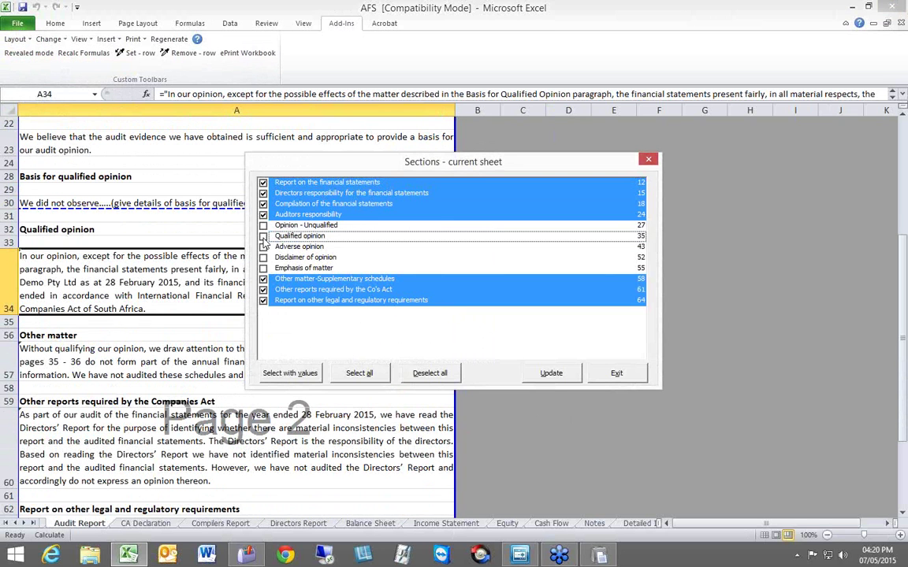
pyautogui.click(264, 225)
pyautogui.click(565, 374)
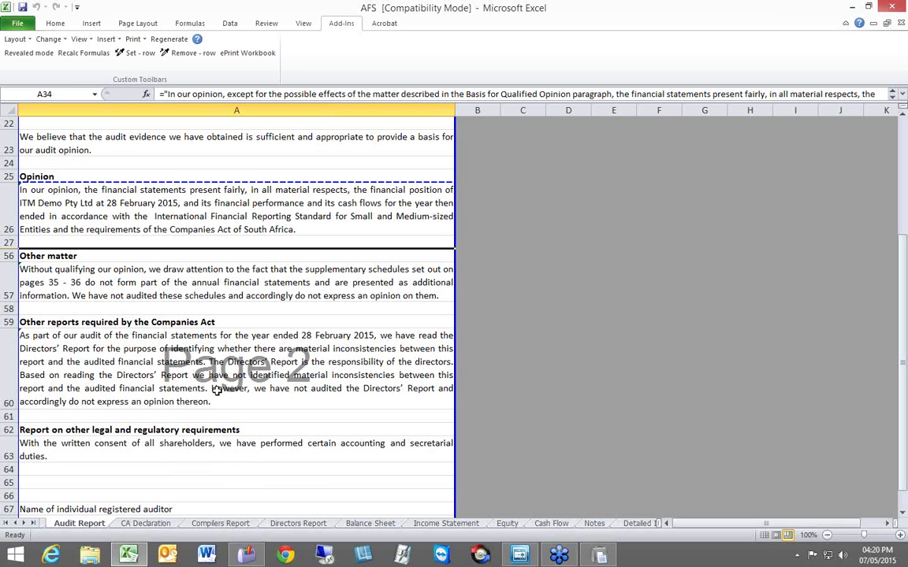
pyautogui.click(889, 8)
pyautogui.click(453, 291)
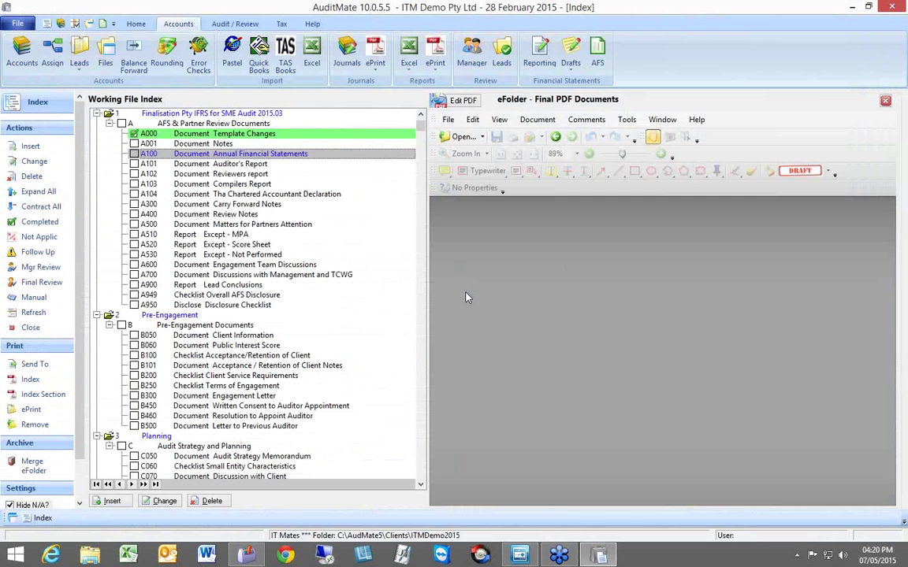
# - Read the A000 Template Changes document through to its Z350 and ZA200 entries, and return to the version 2015.03 heading
pyautogui.click(230, 133)
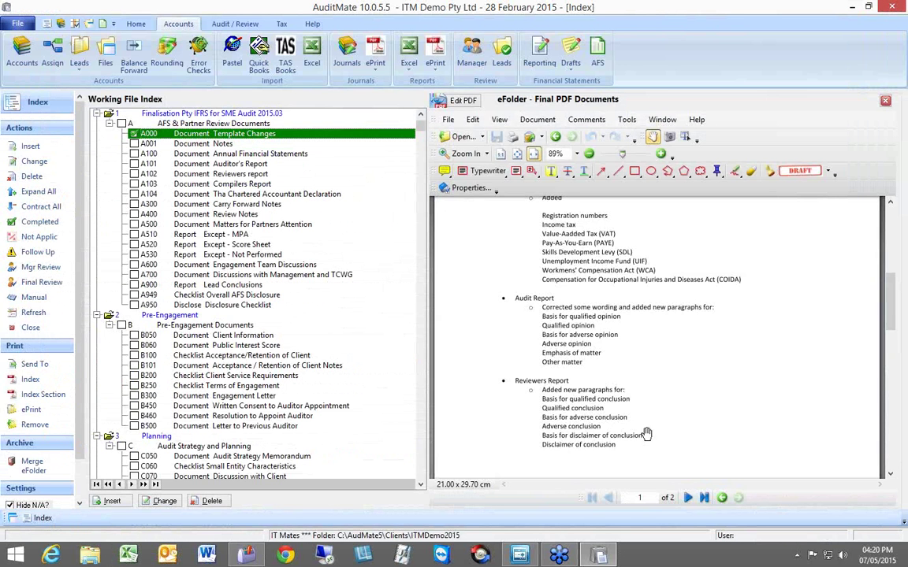
pyautogui.scroll(-1, 653, 383)
pyautogui.scroll(-10, 653, 384)
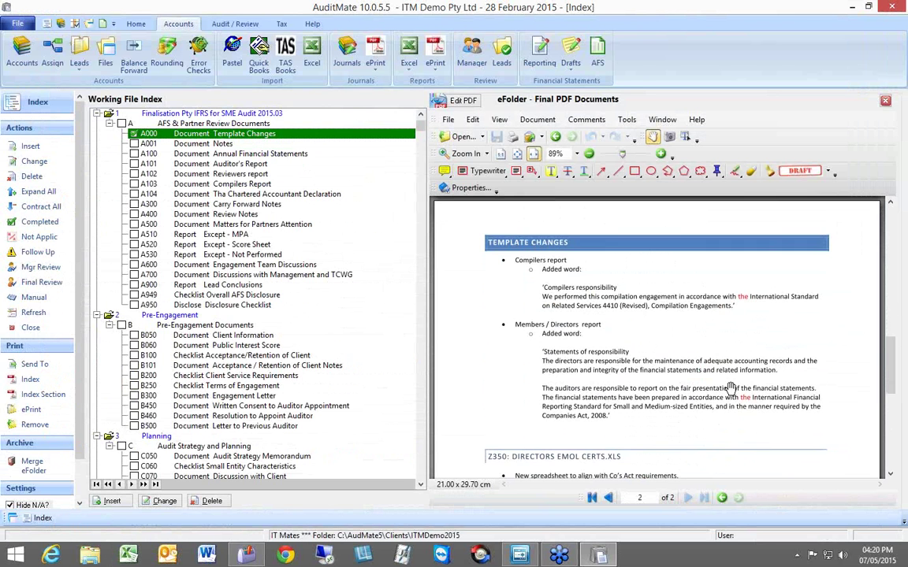
pyautogui.scroll(-1, 737, 347)
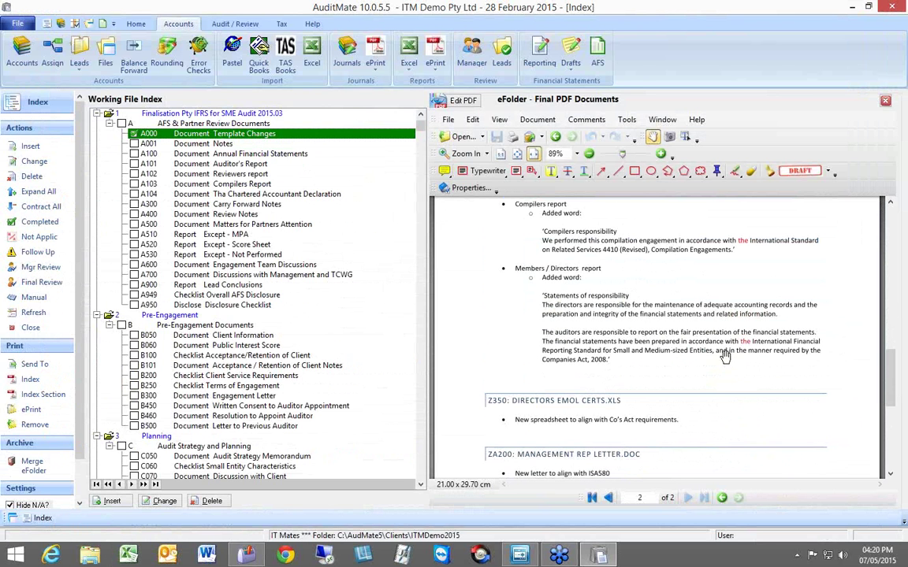
pyautogui.scroll(-2, 654, 331)
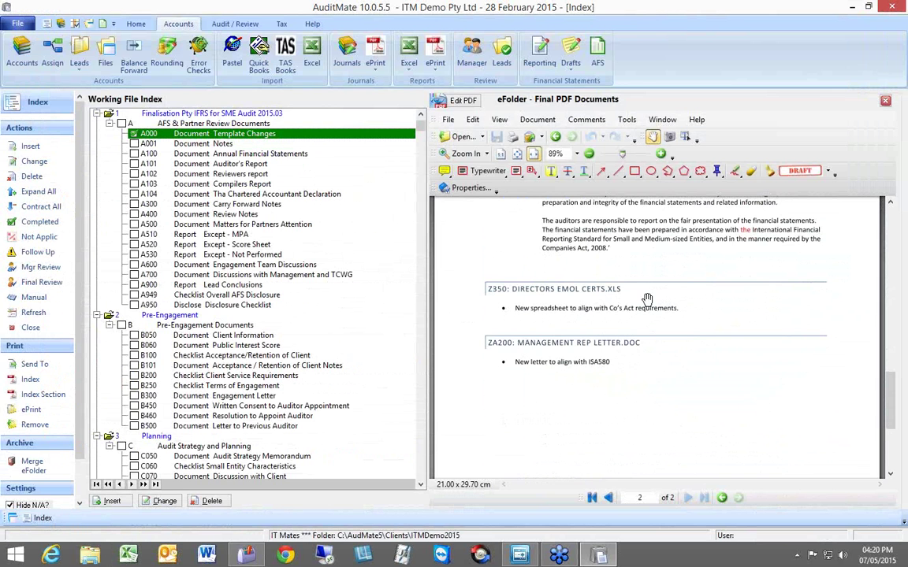
pyautogui.moveTo(584, 241); pyautogui.dragTo(671, 516)
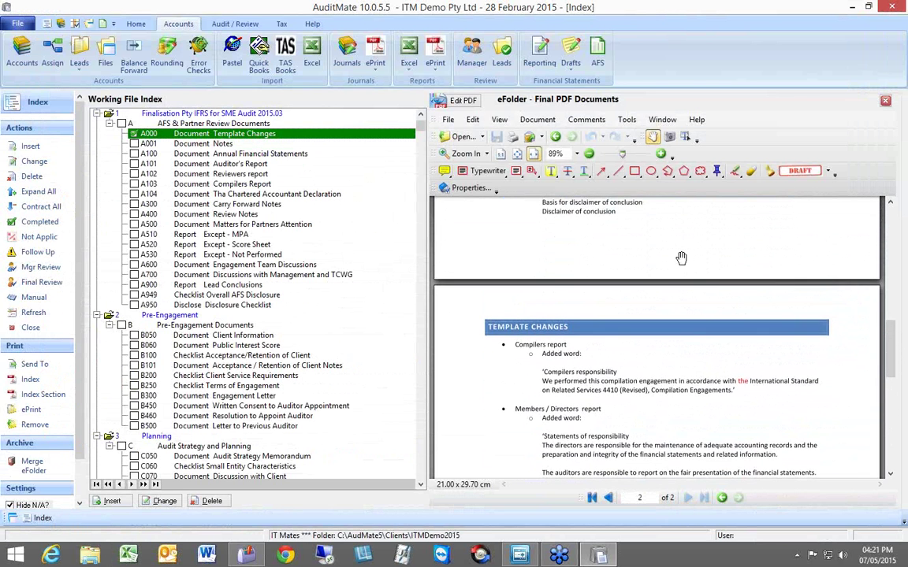
pyautogui.moveTo(681, 257); pyautogui.dragTo(710, 462)
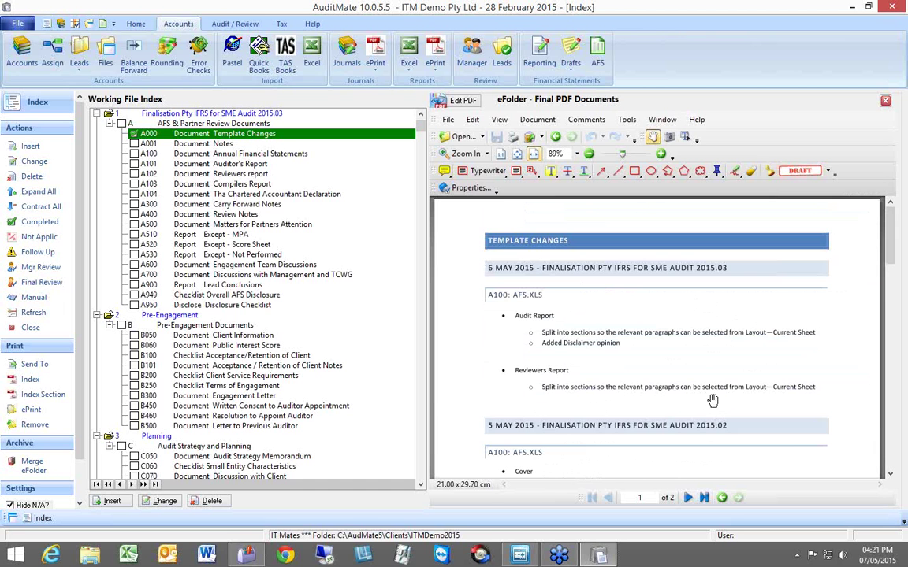
# - Review the template changes again, covering the version 2015.02 cover, general information and audit report entries and the compilers and directors reports
pyautogui.scroll(-5, 719, 390)
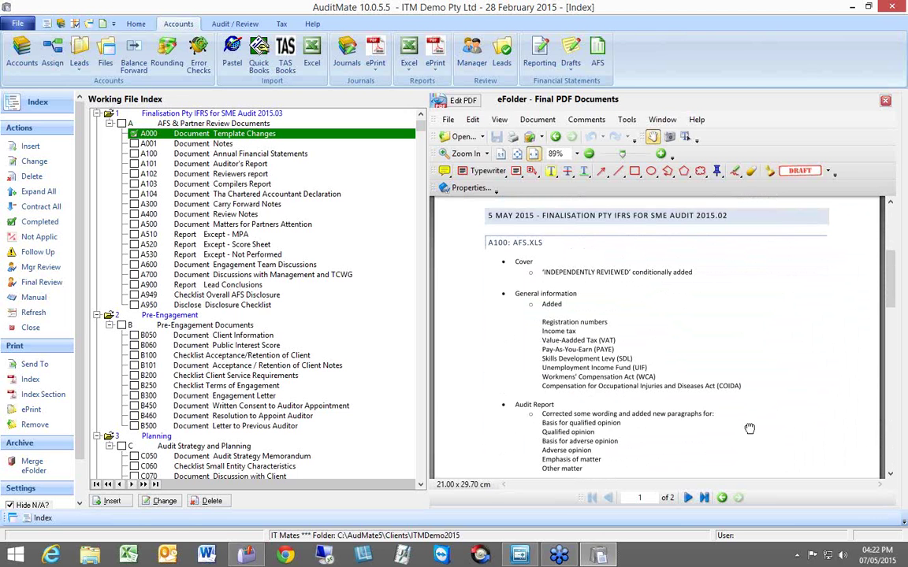
pyautogui.moveTo(748, 428); pyautogui.dragTo(726, 281)
pyautogui.moveTo(720, 408); pyautogui.dragTo(720, 231)
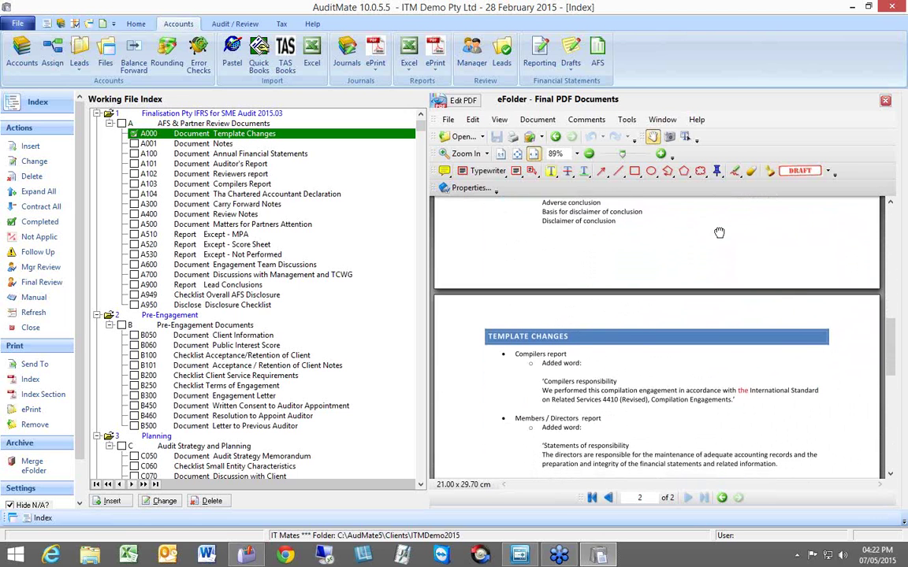
pyautogui.moveTo(739, 407); pyautogui.dragTo(734, 369)
pyautogui.scroll(-3, 734, 368)
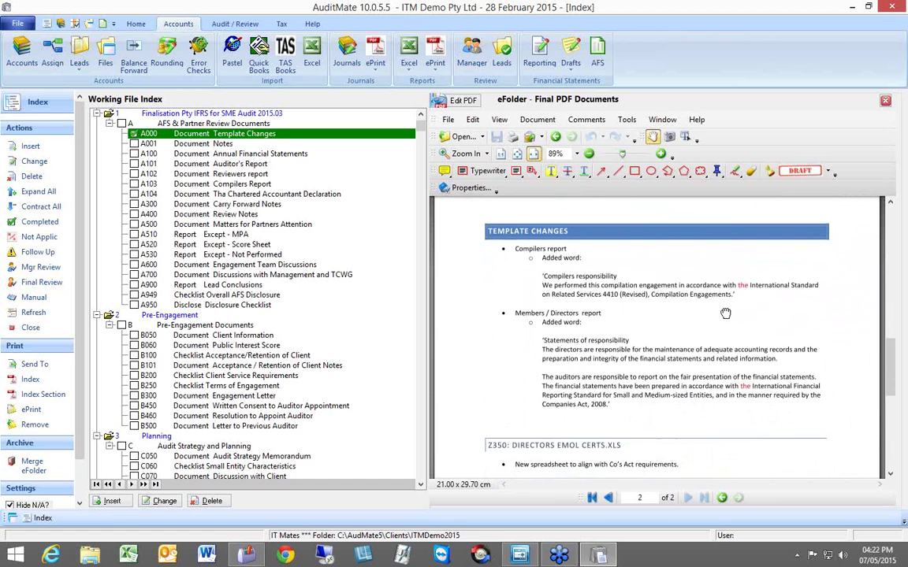
pyautogui.scroll(-2, 736, 384)
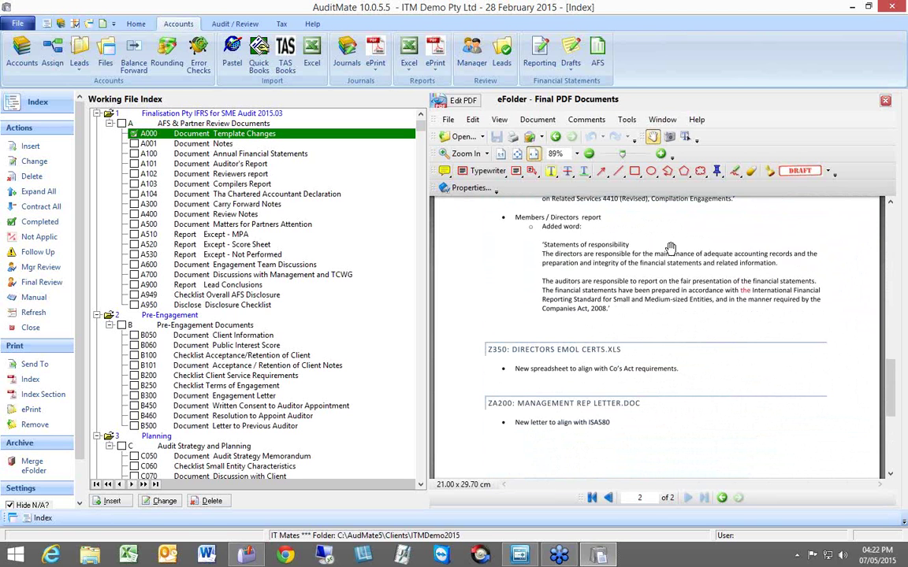
pyautogui.scroll(5, 630, 339)
pyautogui.scroll(-5, 679, 283)
pyautogui.scroll(3, 689, 288)
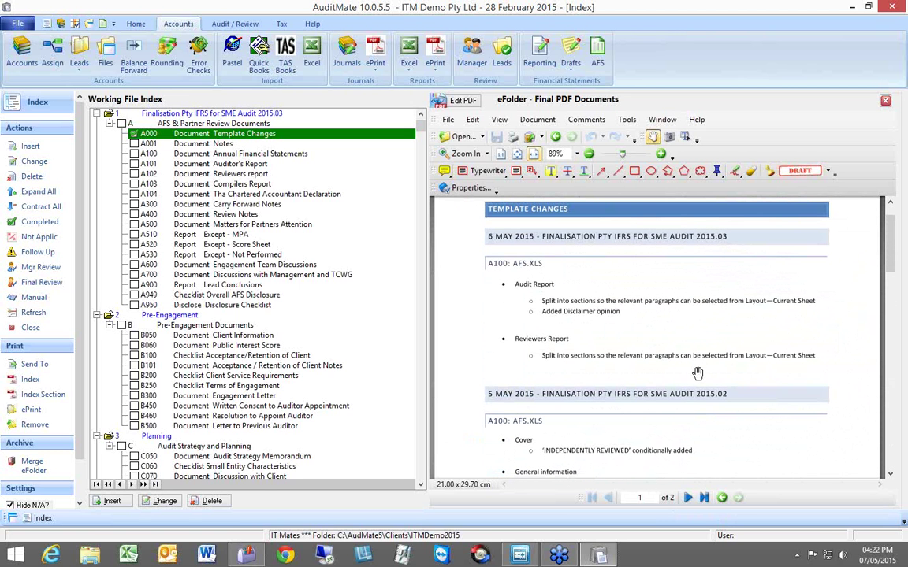
pyautogui.scroll(-3, 680, 304)
pyautogui.scroll(-10, 680, 304)
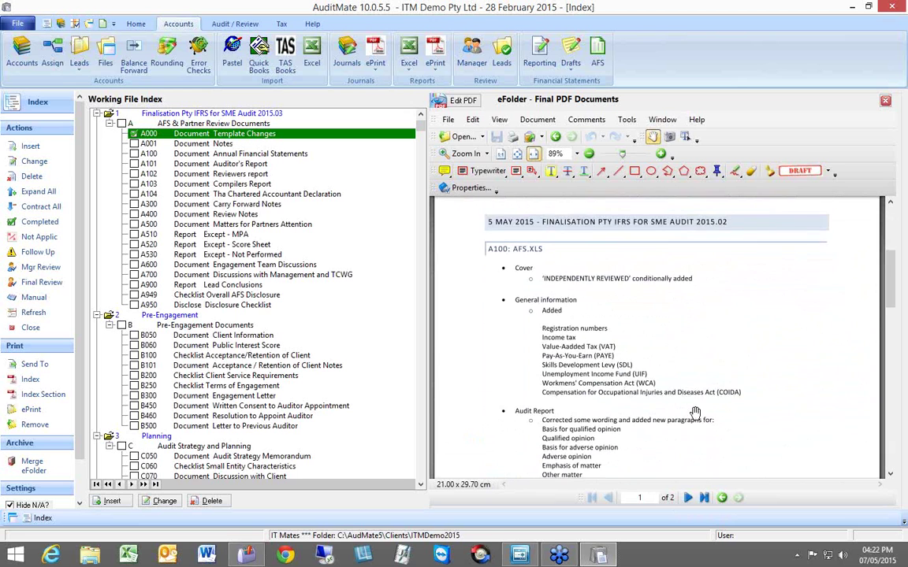
pyautogui.moveTo(753, 250); pyautogui.dragTo(753, 226)
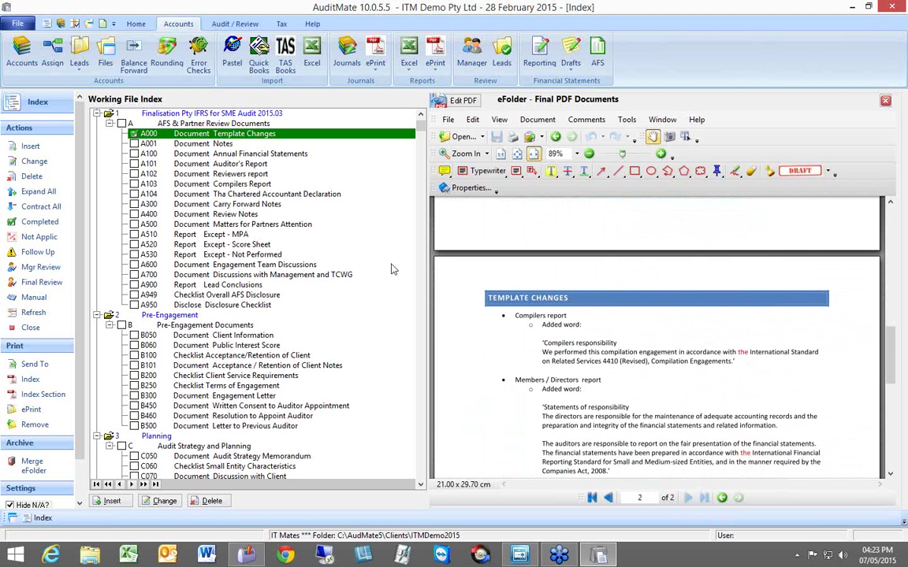
# - Close the current client file and open the ITMates Demo 2014 client folder from the AuditMate Launcher
pyautogui.click(886, 104)
pyautogui.click(454, 297)
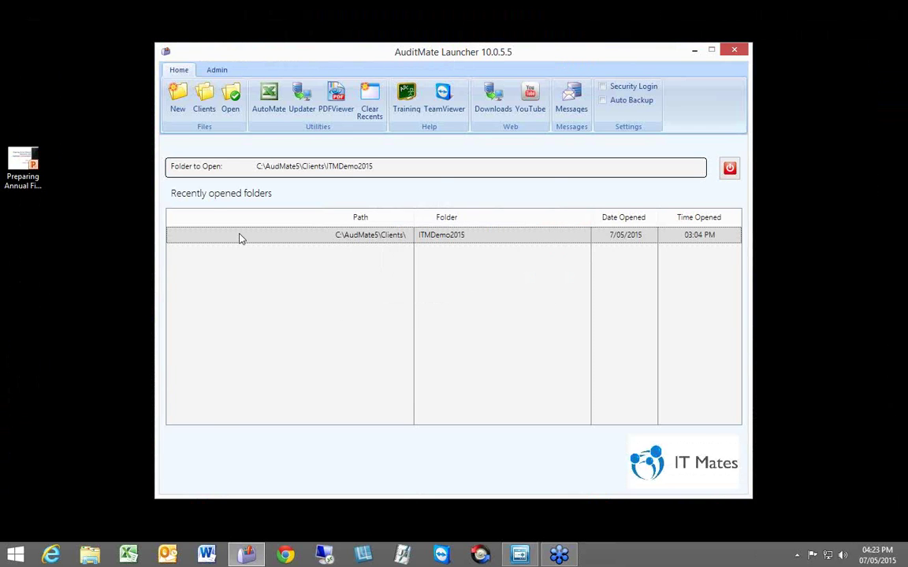
pyautogui.click(203, 107)
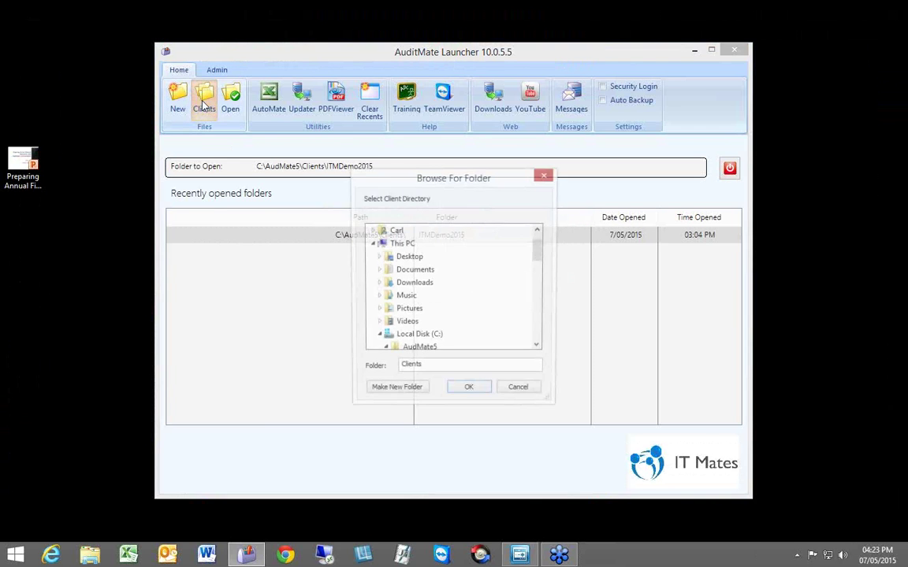
pyautogui.click(539, 347)
pyautogui.click(539, 348)
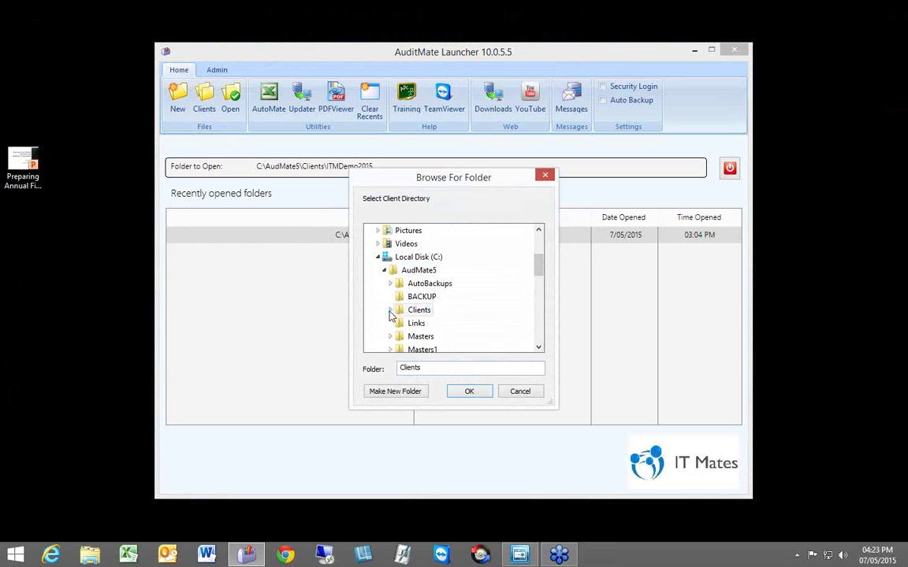
pyautogui.click(390, 310)
pyautogui.click(539, 347)
pyautogui.click(539, 347)
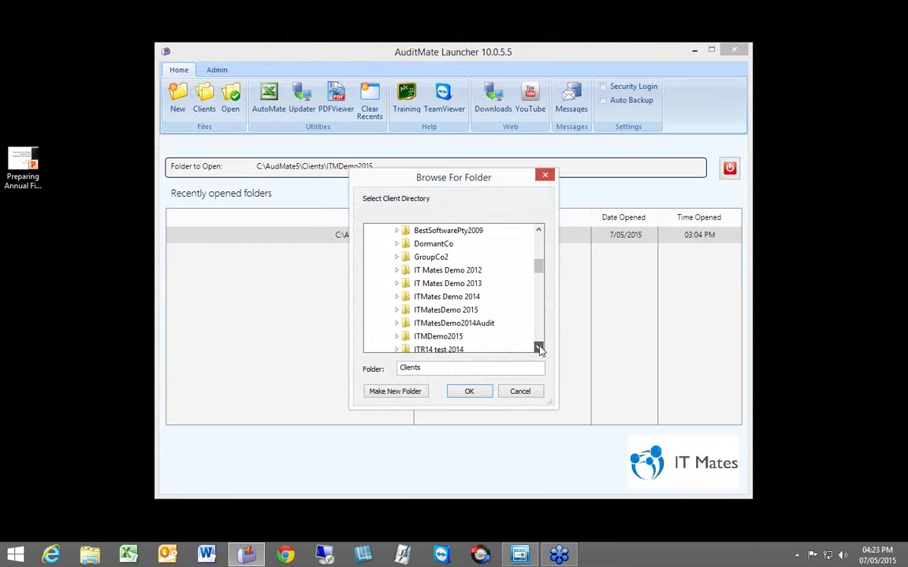
pyautogui.click(539, 348)
pyautogui.click(539, 348)
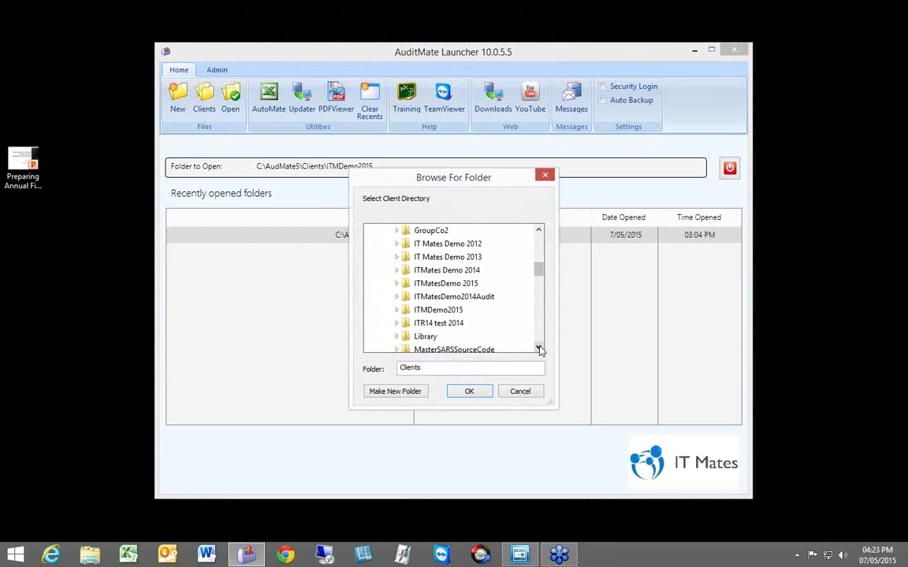
pyautogui.doubleClick(433, 271)
pyautogui.click(476, 396)
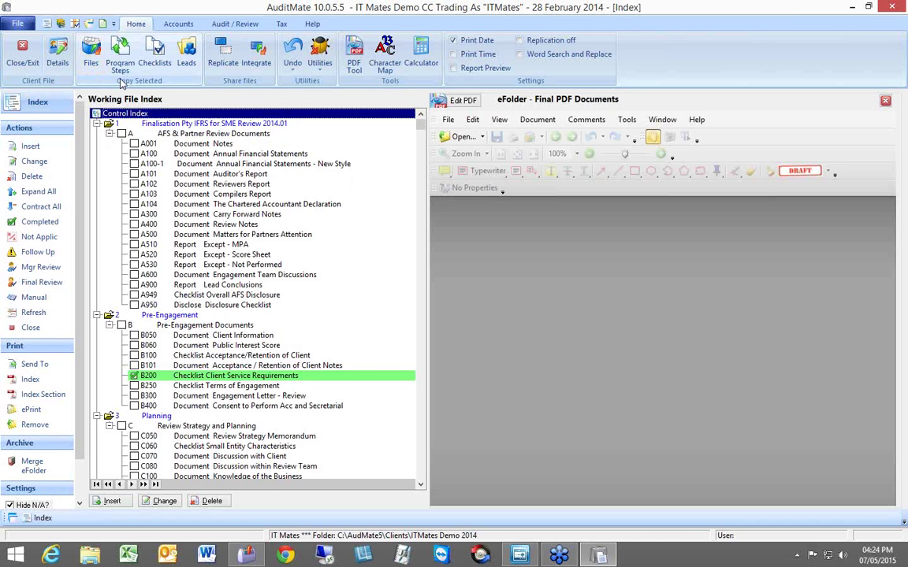
# - Examine the Copy Files options and the source folder selection, and leave the procedure without processing any files
pyautogui.click(93, 60)
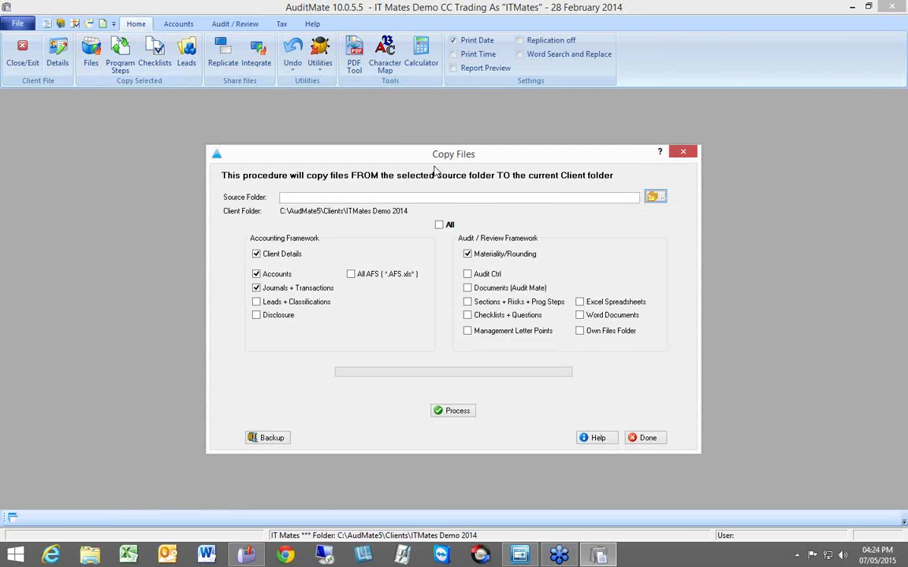
pyautogui.click(644, 197)
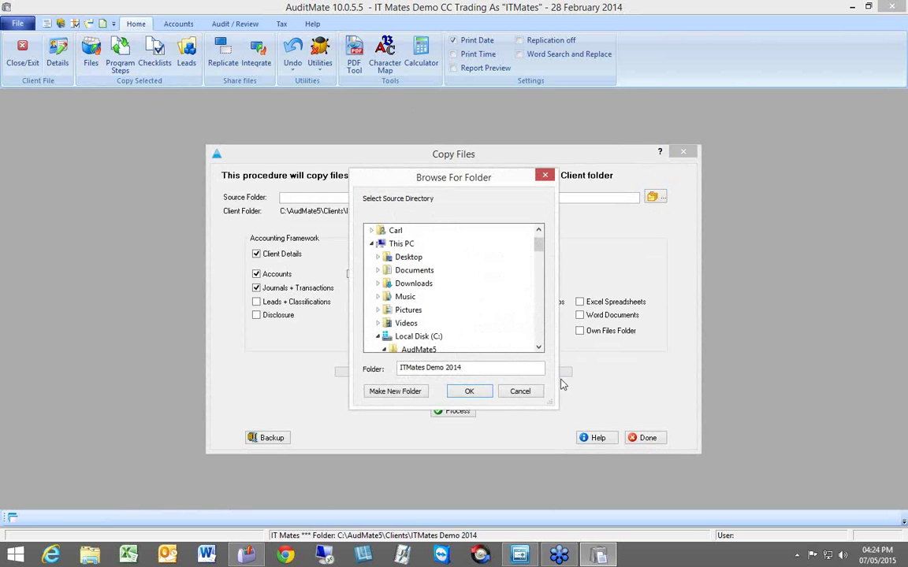
pyautogui.click(469, 390)
pyautogui.click(642, 438)
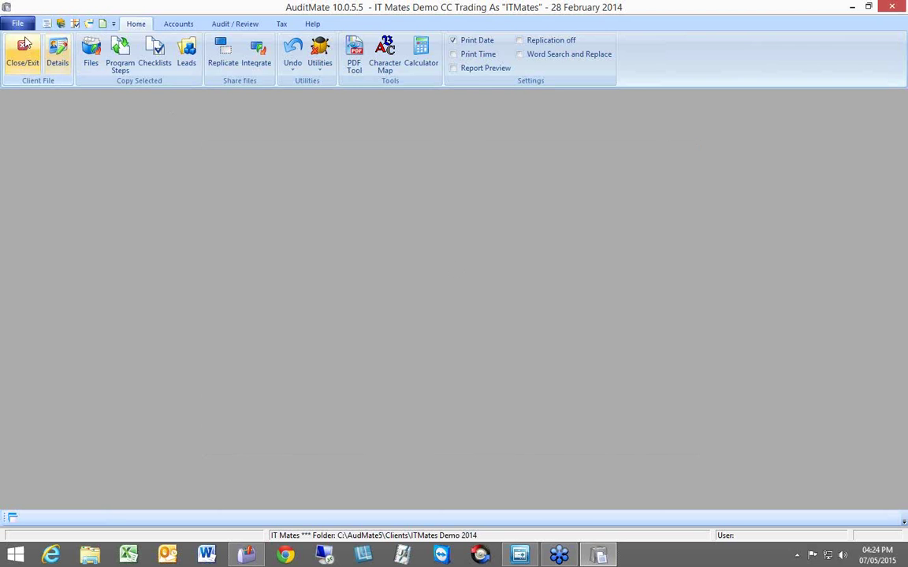
# - View the working file index, and set the Copy Files source folder to C:\AudMate5\Templates\2015-Pty-IFRS-SME-Review
pyautogui.click(46, 24)
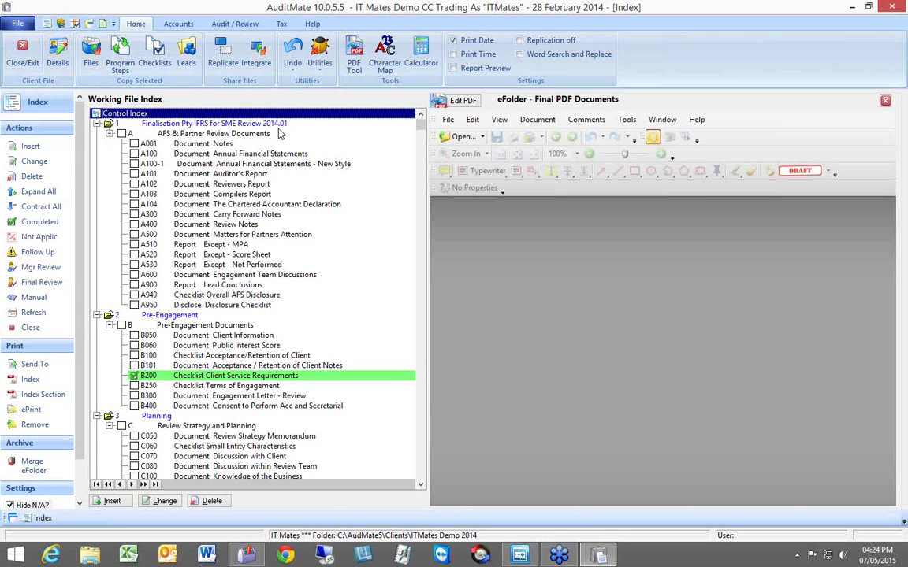
pyautogui.click(91, 57)
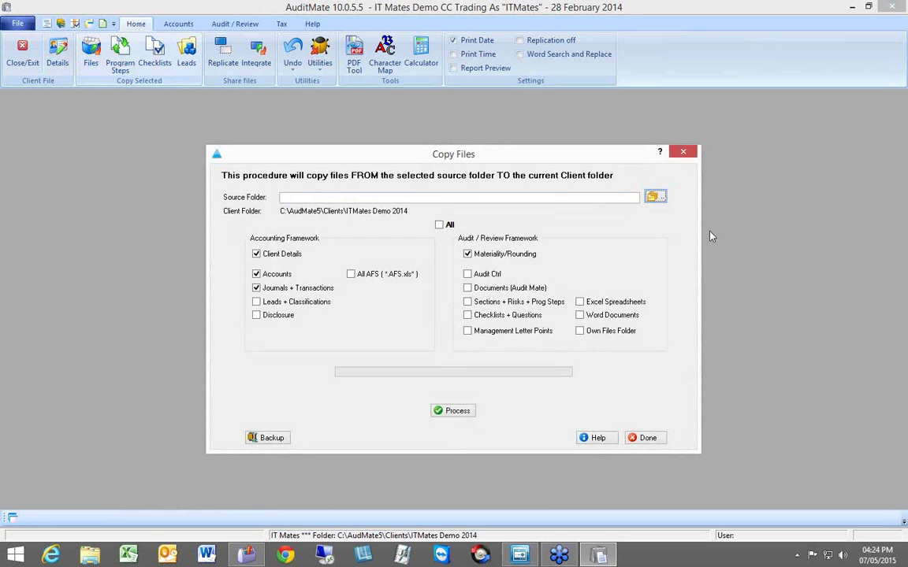
pyautogui.click(654, 196)
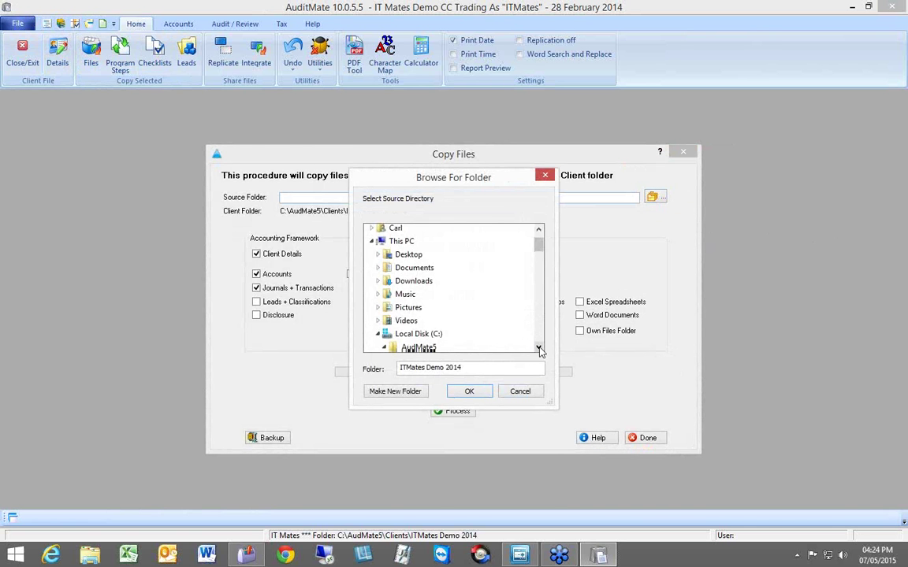
pyautogui.moveTo(539, 350); pyautogui.dragTo(539, 349)
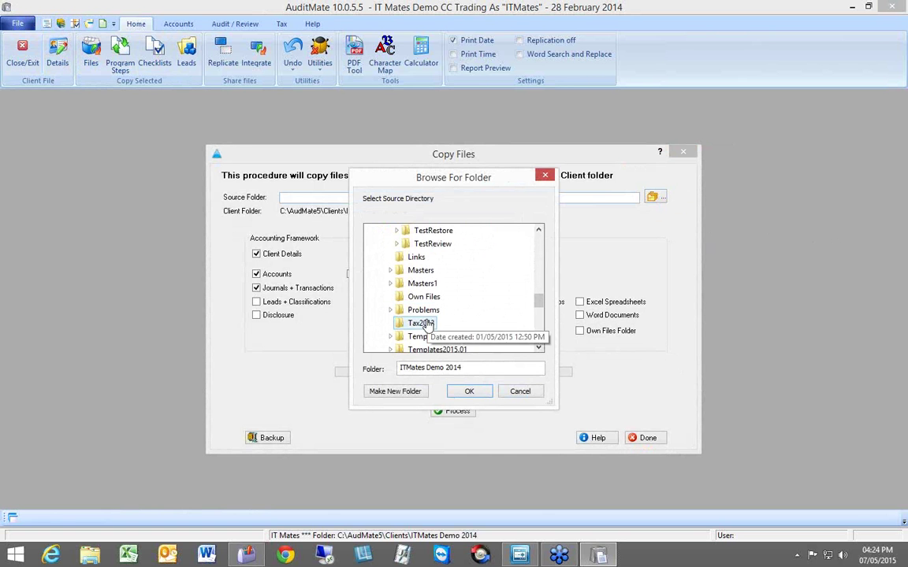
pyautogui.click(416, 336)
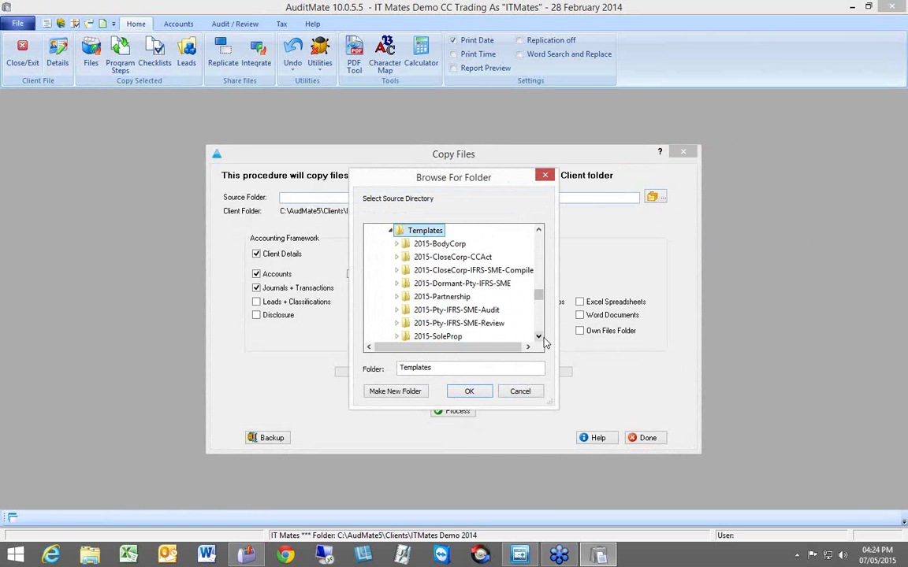
pyautogui.click(426, 323)
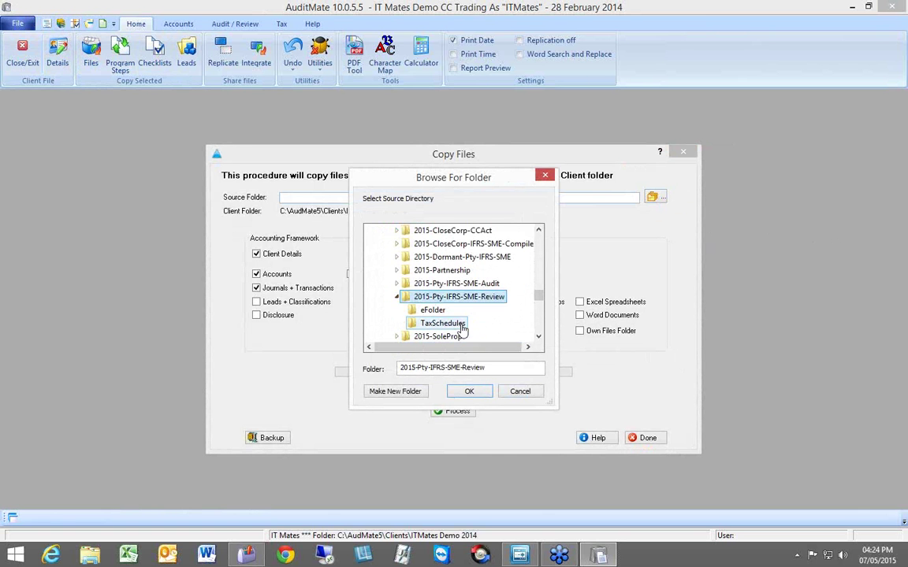
pyautogui.click(466, 392)
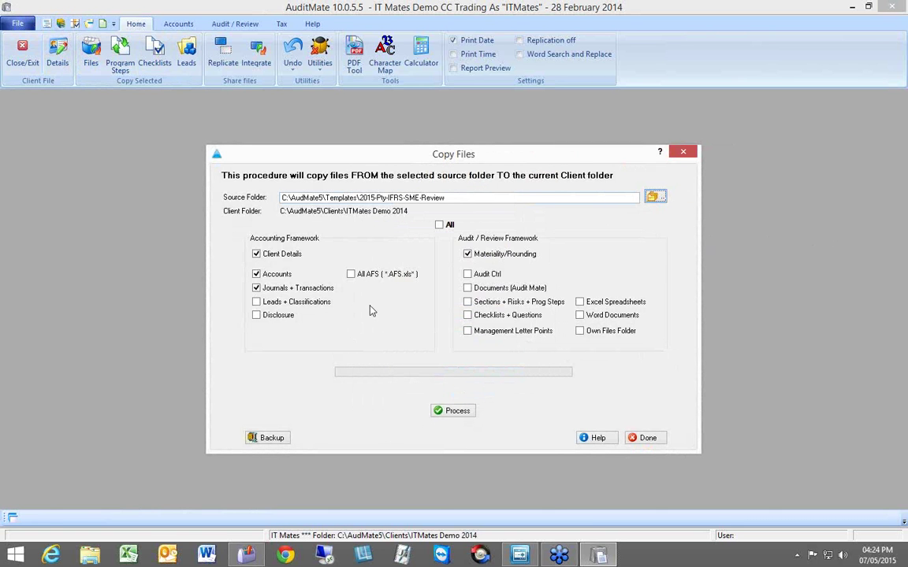
# - Deselect Client Details, Accounts, Journals + Transactions and Materiality/Rounding, and try out the All AFS copy option
pyautogui.click(256, 254)
pyautogui.click(256, 273)
pyautogui.click(256, 288)
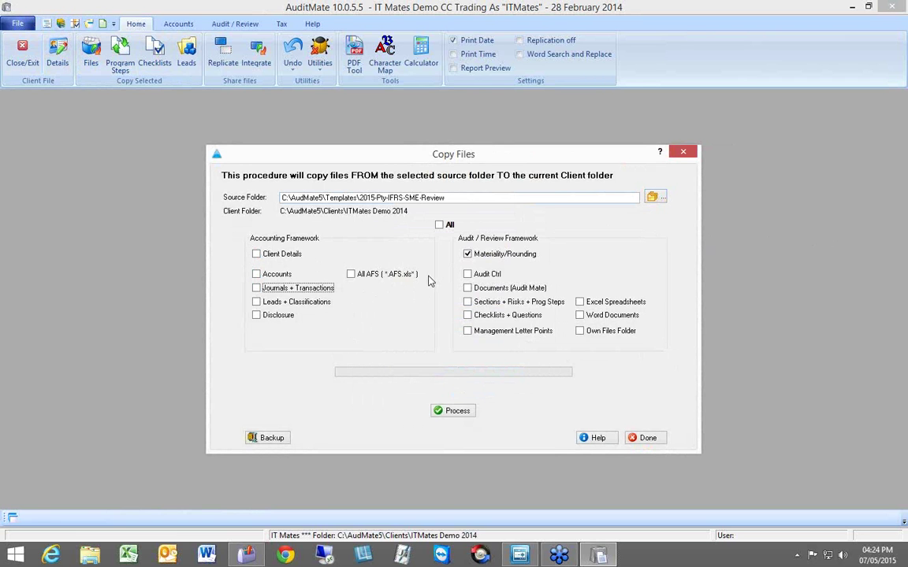
pyautogui.click(467, 253)
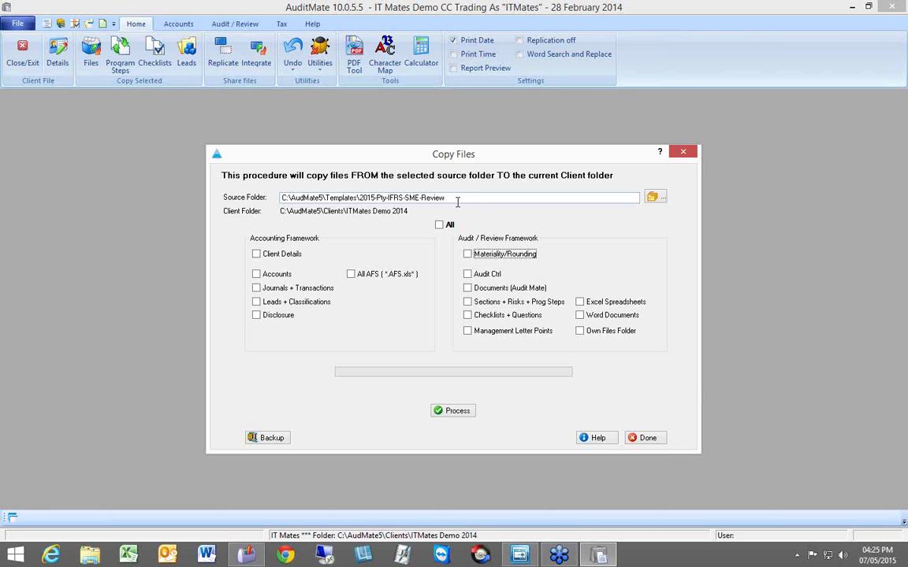
pyautogui.click(351, 275)
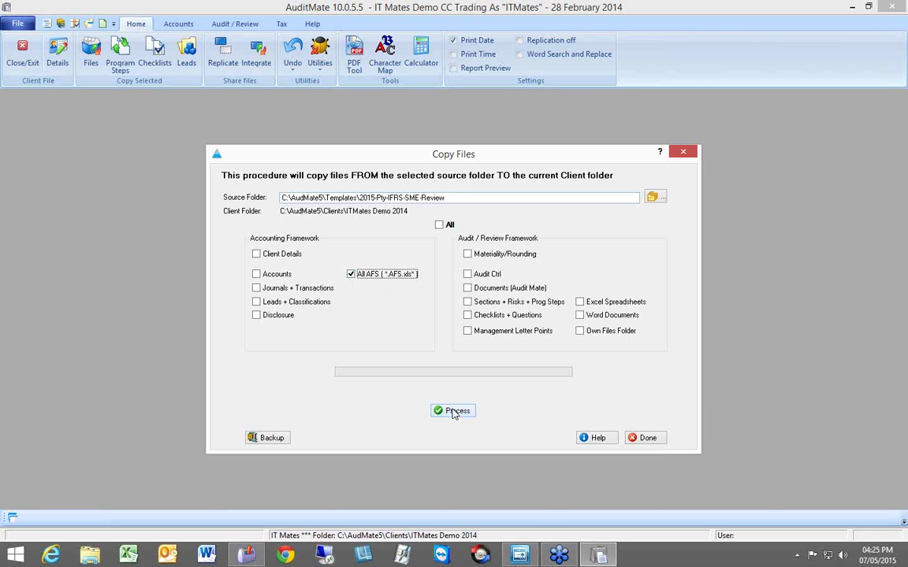
pyautogui.click(351, 275)
pyautogui.click(351, 275)
# - Try out the Checklists, Sections + Risks + Prog Steps, Excel Spreadsheets and Word Documents copy options, and leave Copy Files
pyautogui.click(467, 315)
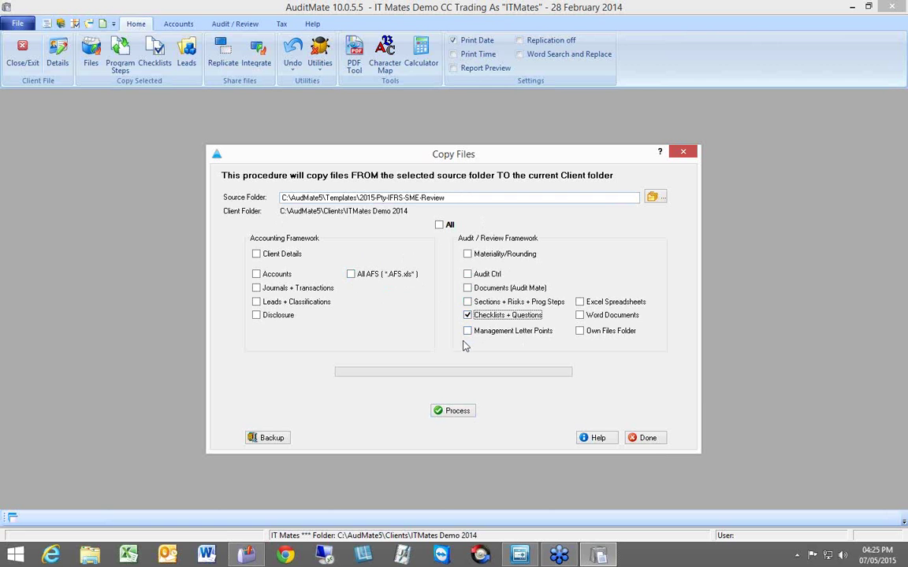
pyautogui.click(467, 301)
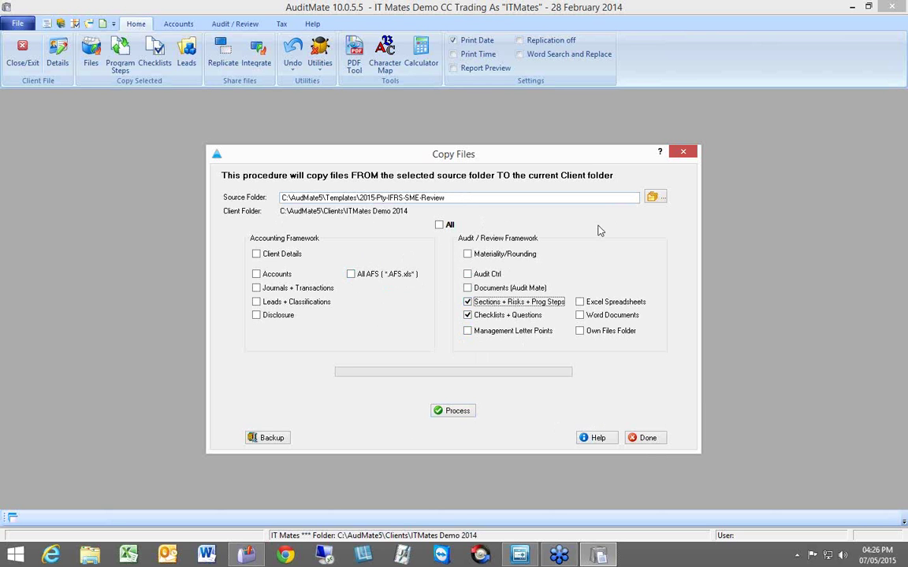
pyautogui.click(581, 302)
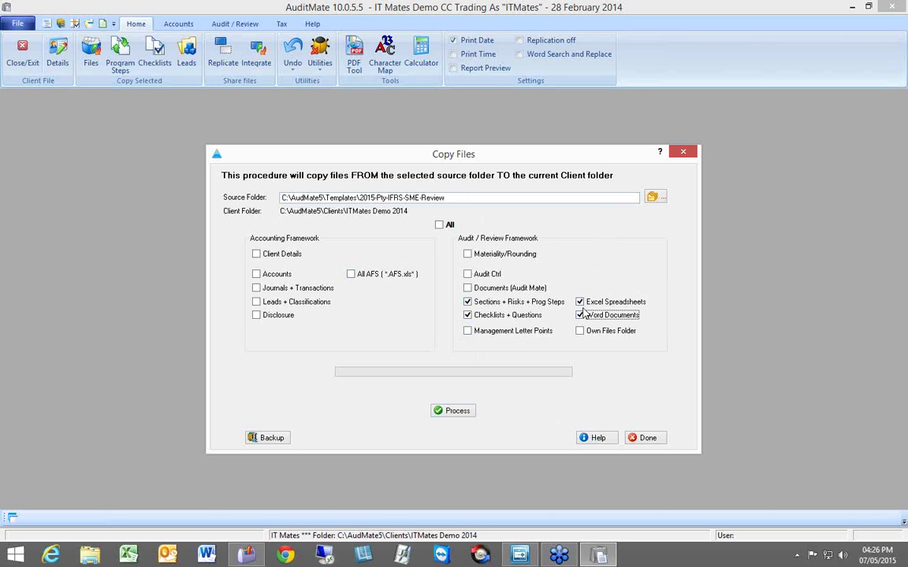
pyautogui.click(580, 302)
pyautogui.click(468, 302)
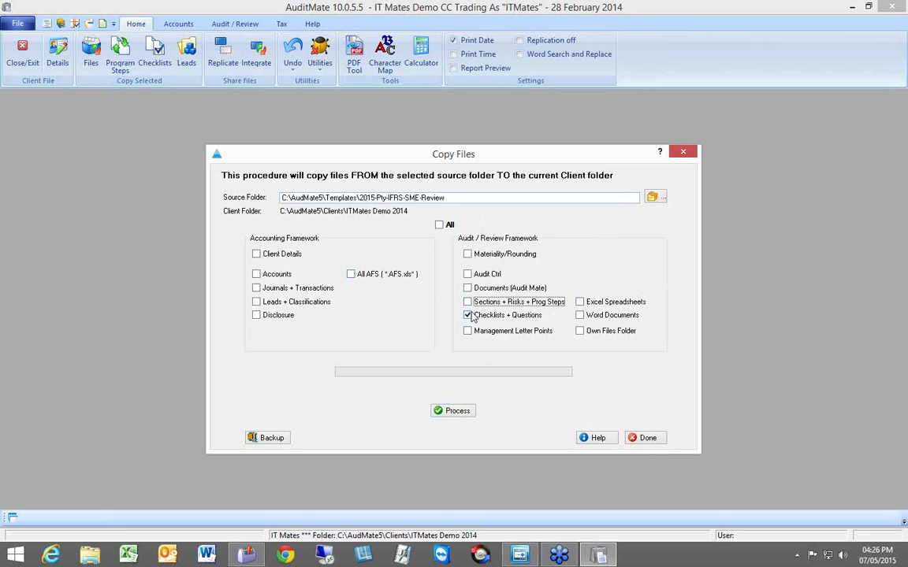
pyautogui.click(468, 315)
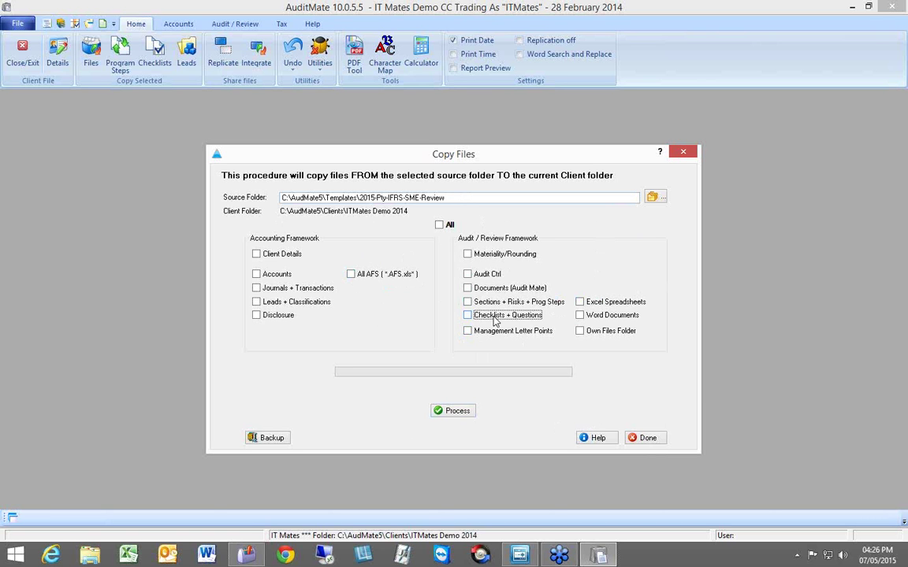
pyautogui.click(467, 302)
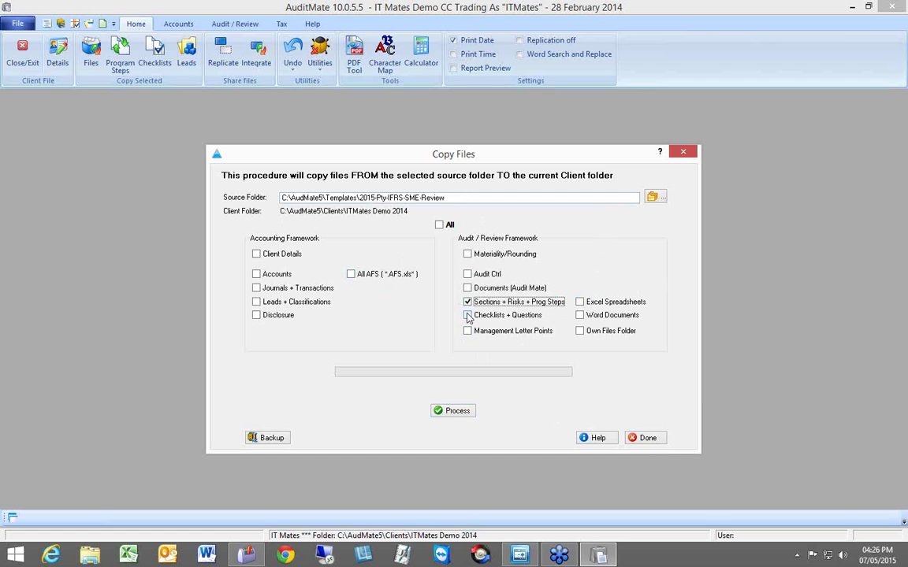
pyautogui.click(468, 315)
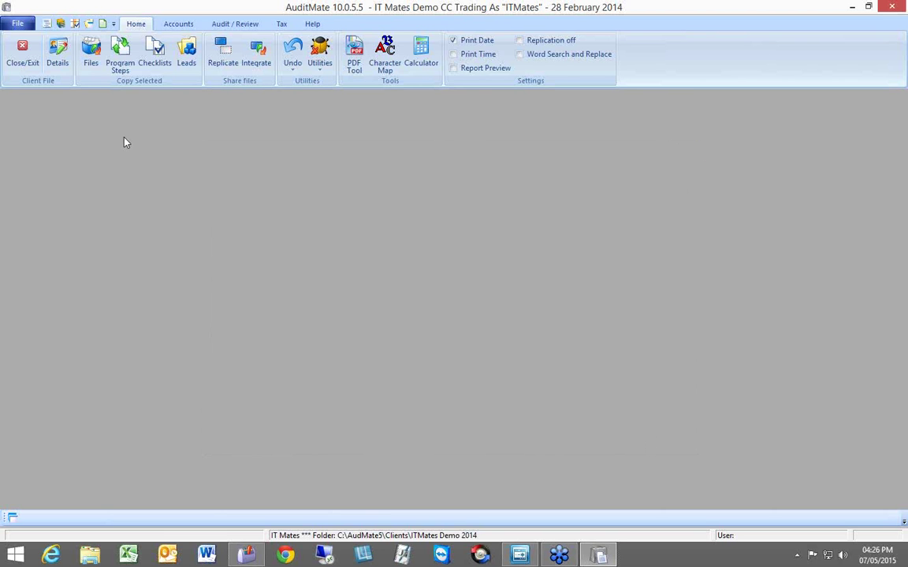
# - Start copying selected program steps, choosing client section F001 Property, Plant & Equipment and its step 6.00 on the register
pyautogui.click(122, 52)
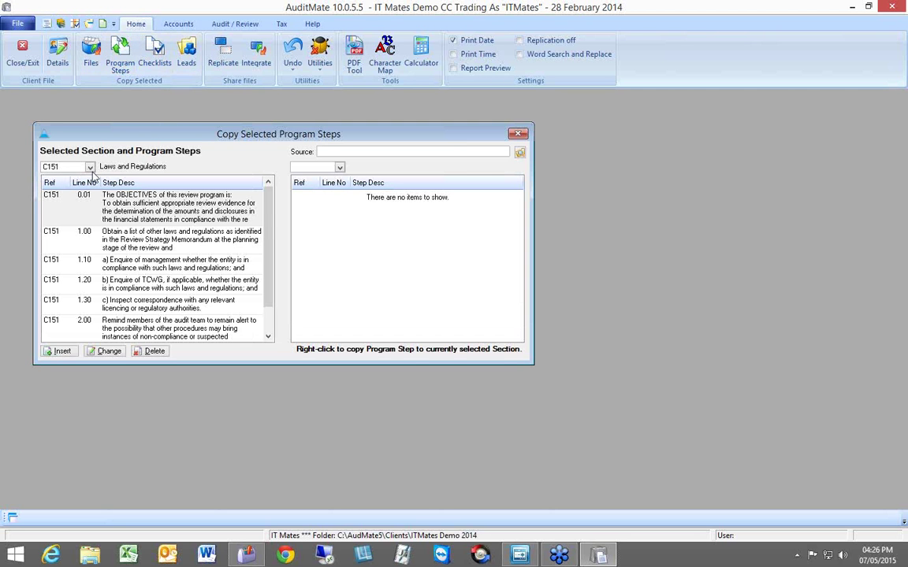
pyautogui.click(91, 168)
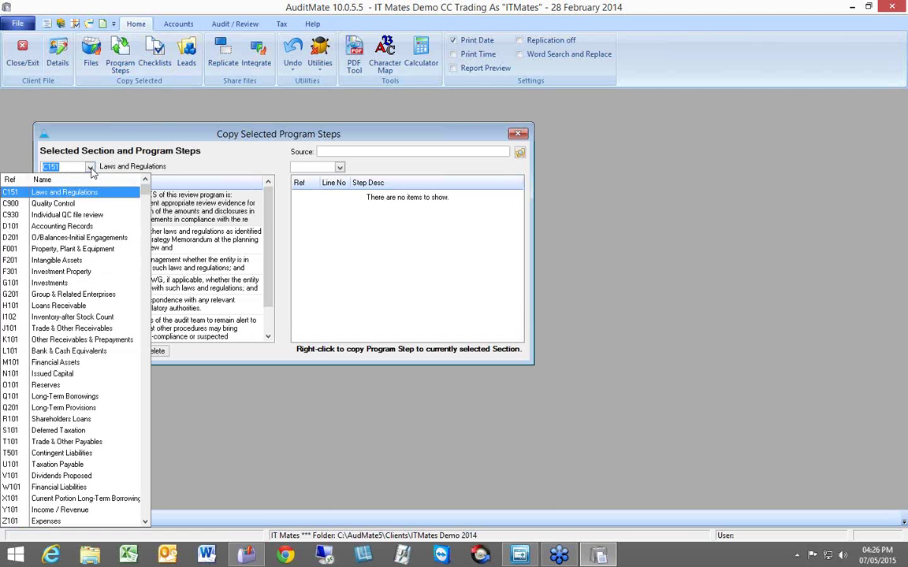
pyautogui.click(43, 248)
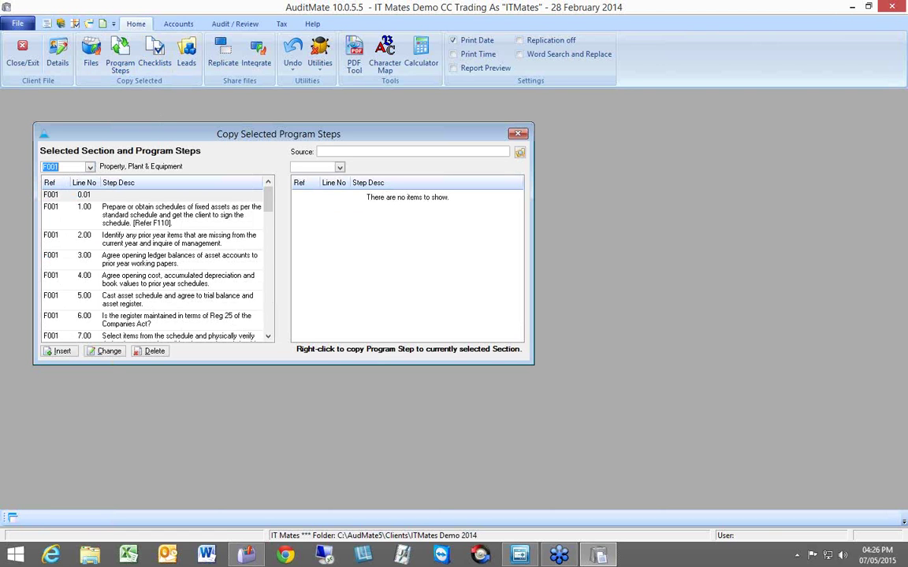
pyautogui.click(123, 321)
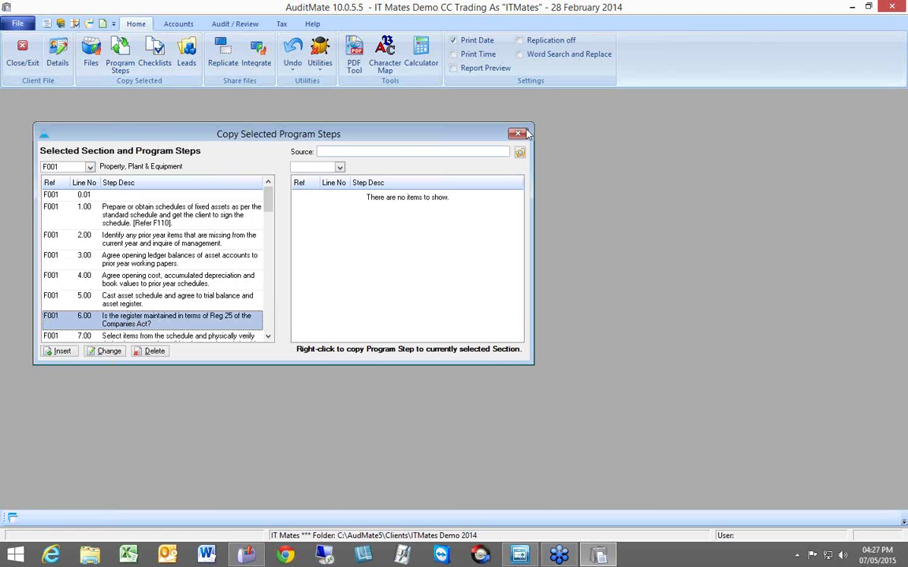
# - Set the program steps source to the 2015-Pty-IFRS-SME-Audit template folder and its section F001 Property, Plant & Equipment
pyautogui.click(520, 152)
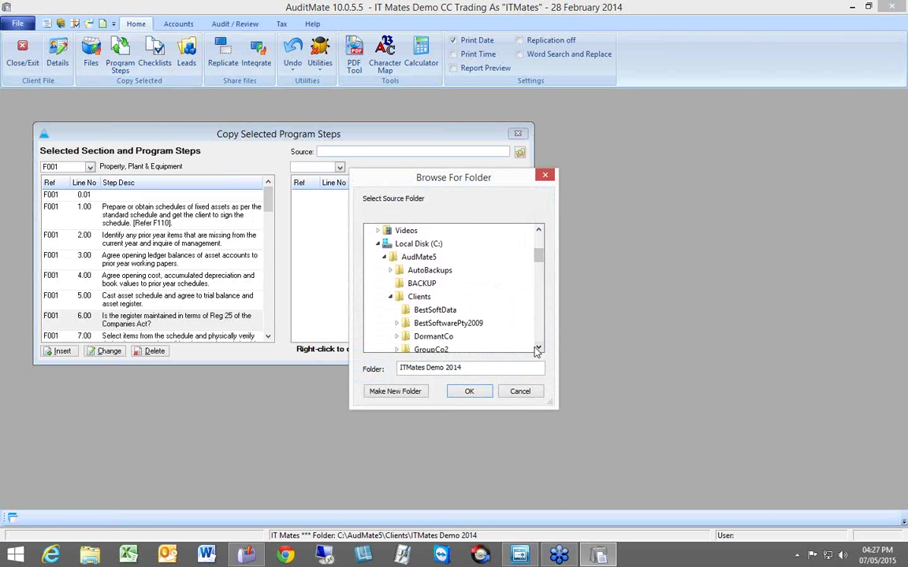
pyautogui.click(537, 349)
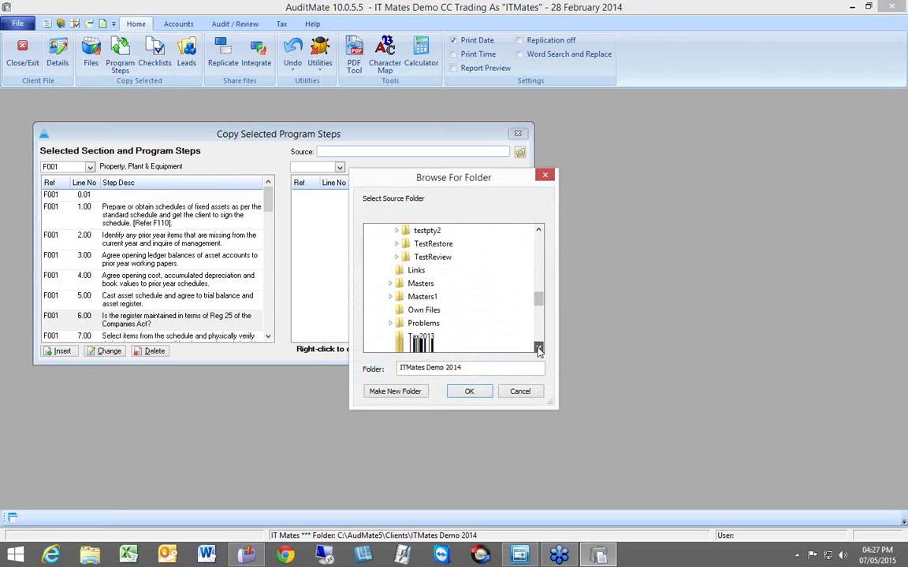
pyautogui.doubleClick(422, 301)
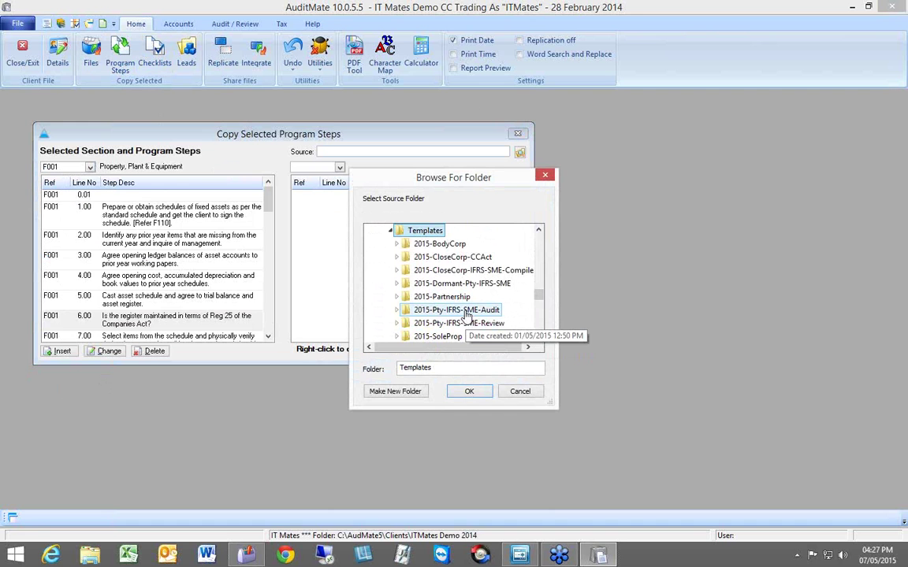
pyautogui.doubleClick(460, 311)
pyautogui.click(468, 391)
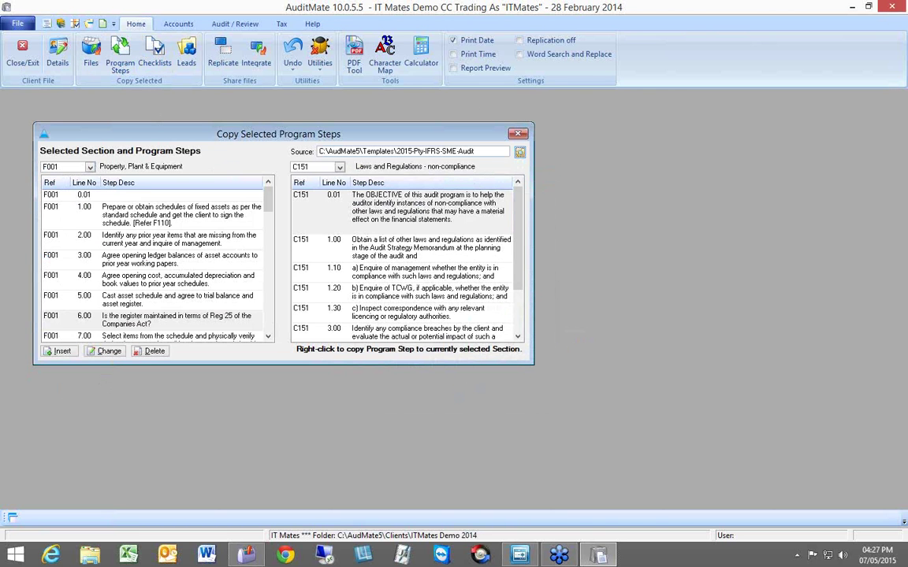
pyautogui.click(340, 167)
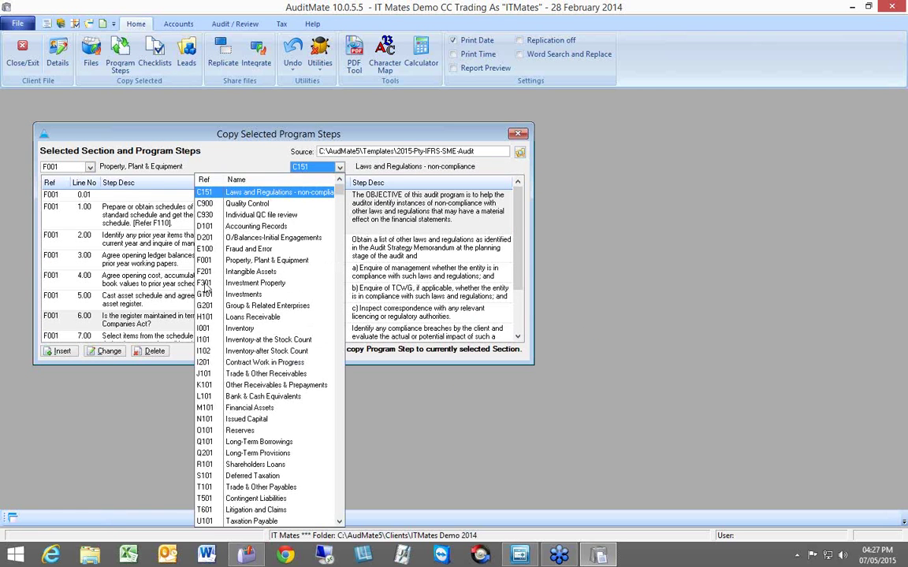
pyautogui.click(201, 261)
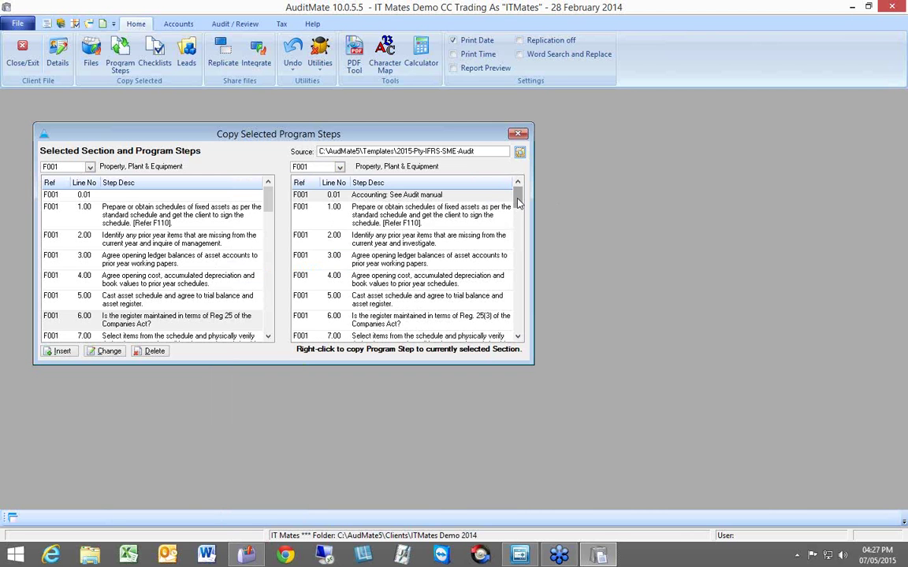
# - Copy the template's step 6.00 on Reg. 25(3) of the Companies Act into the client's F001 section
pyautogui.click(380, 319)
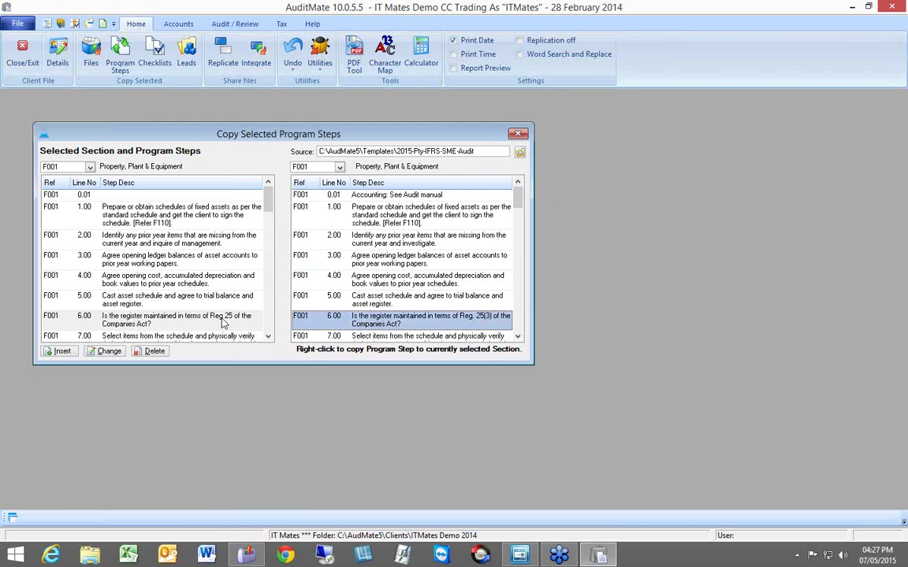
pyautogui.rightClick(407, 324)
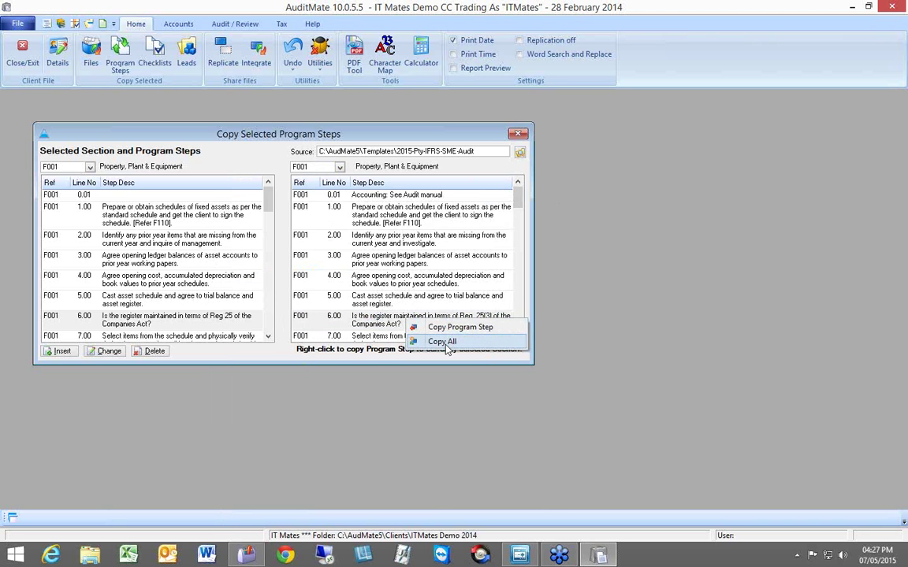
pyautogui.click(446, 330)
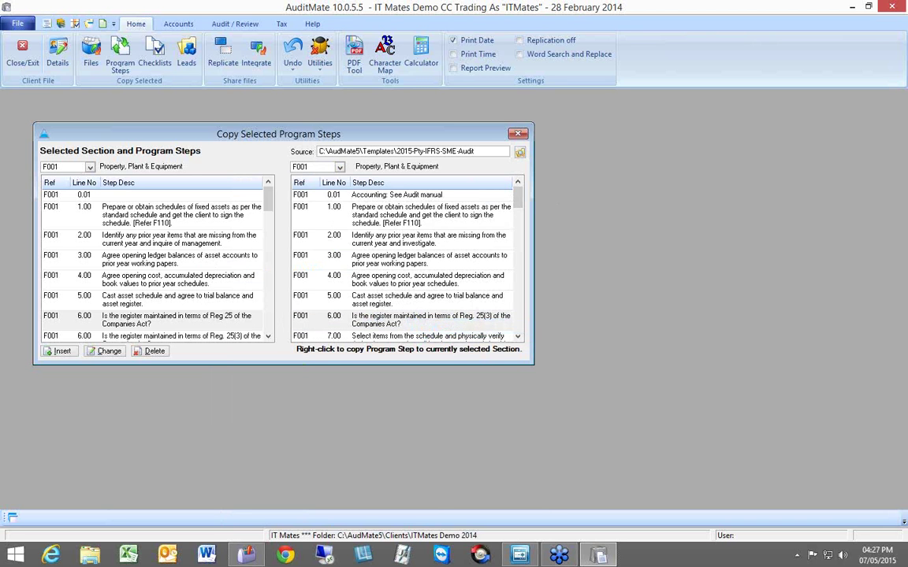
# - Delete the client's original F001 step 6.00 that refers to Reg 25, and close Copy Selected Program Steps
pyautogui.click(267, 336)
pyautogui.click(268, 336)
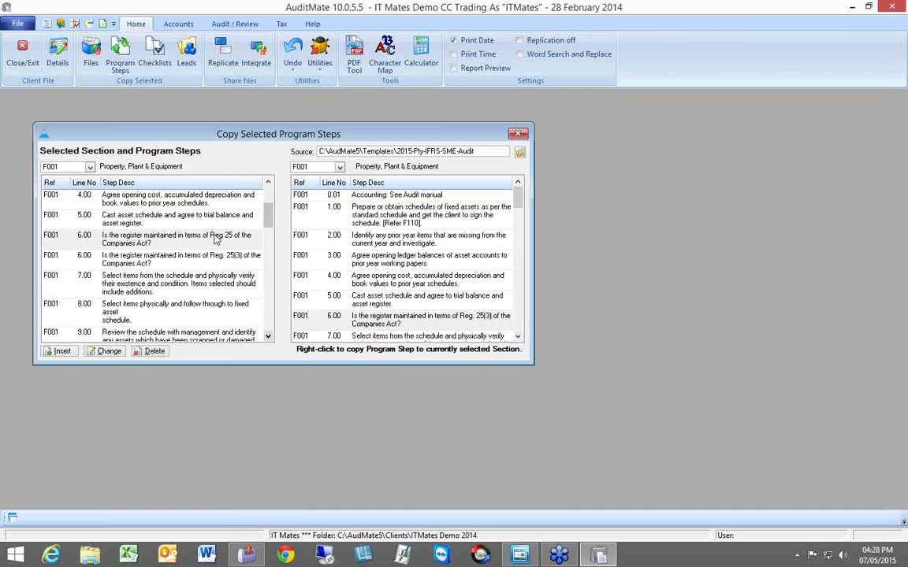
pyautogui.click(211, 260)
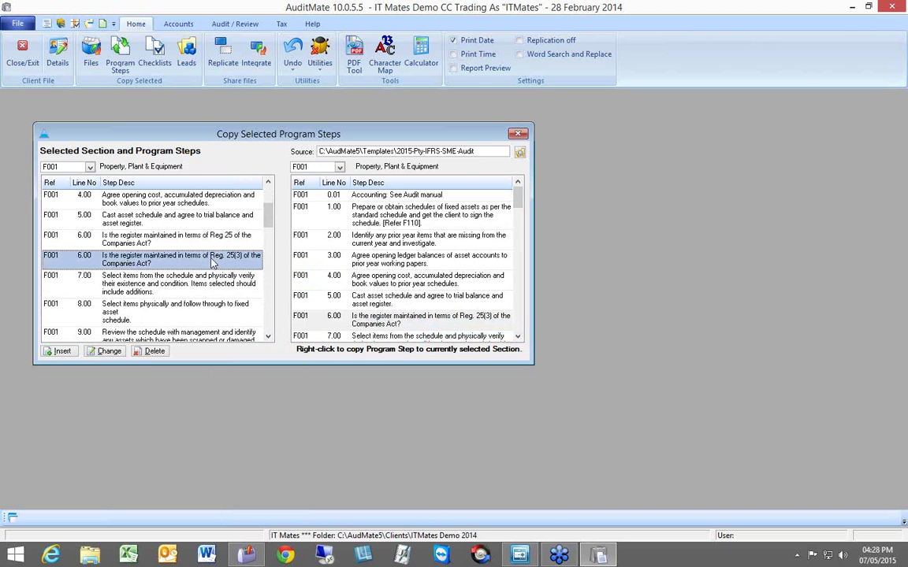
pyautogui.click(175, 235)
pyautogui.click(153, 352)
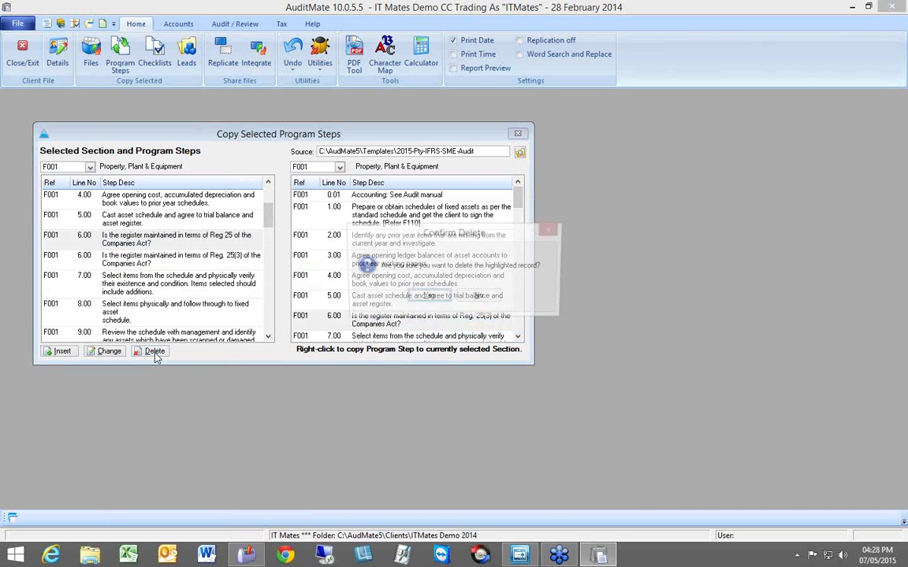
pyautogui.click(430, 297)
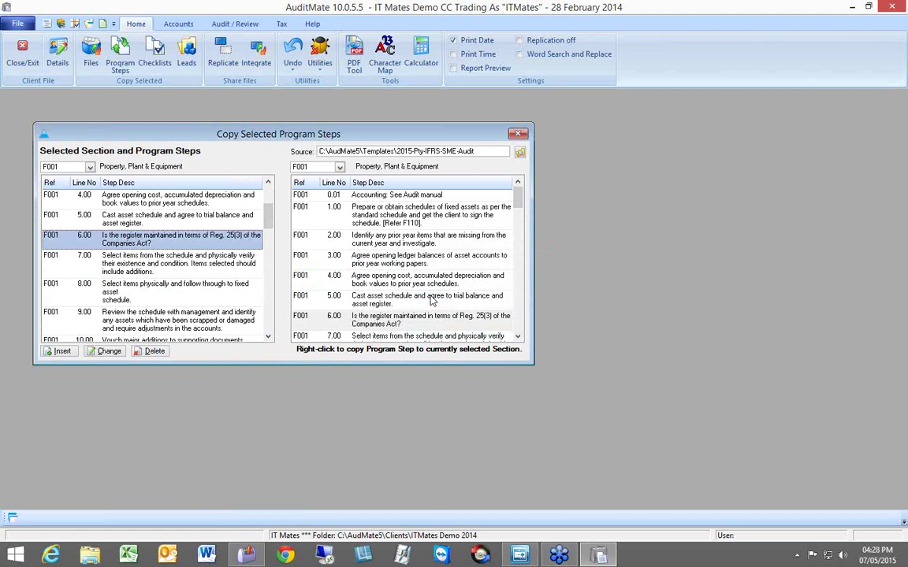
pyautogui.click(517, 133)
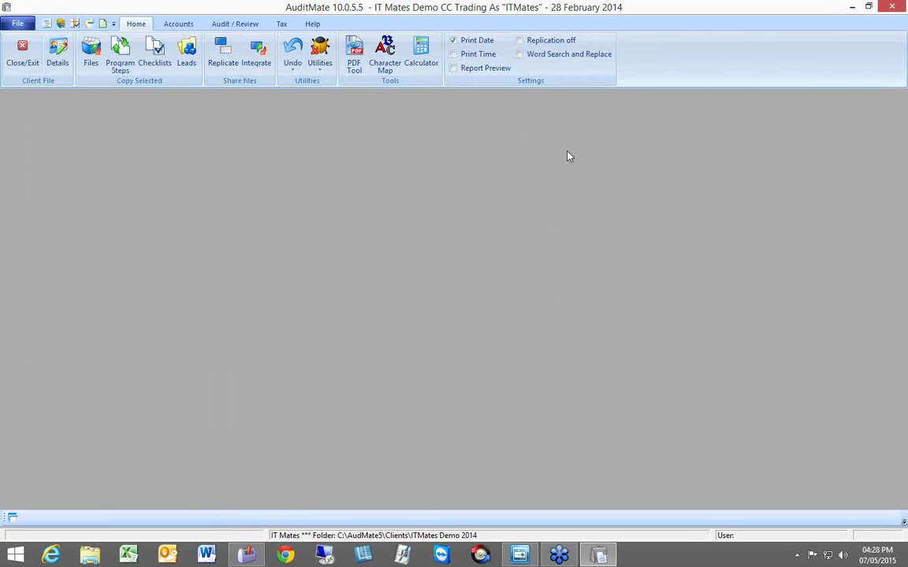
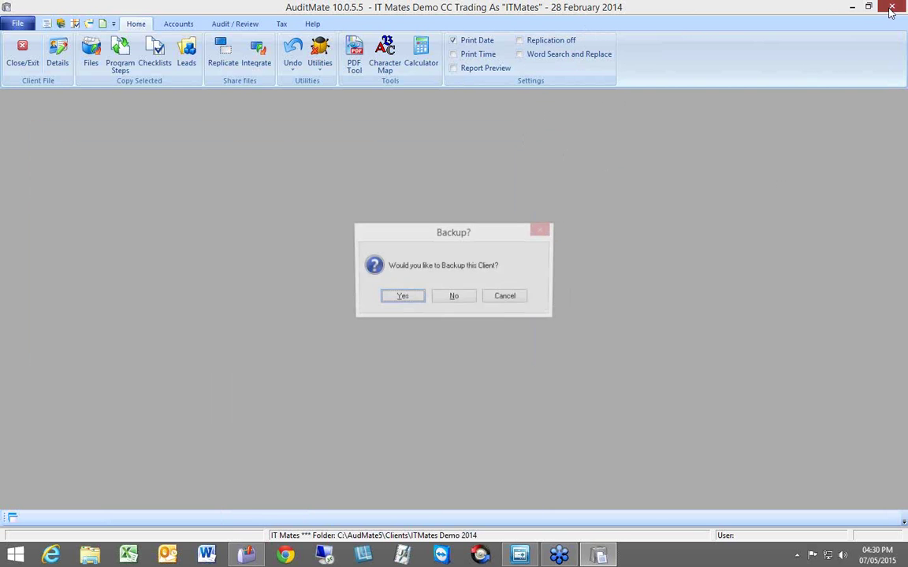
# - Exit the ITMates Demo 2014 client without a backup and create a new client folder named RollForward2015
pyautogui.click(464, 299)
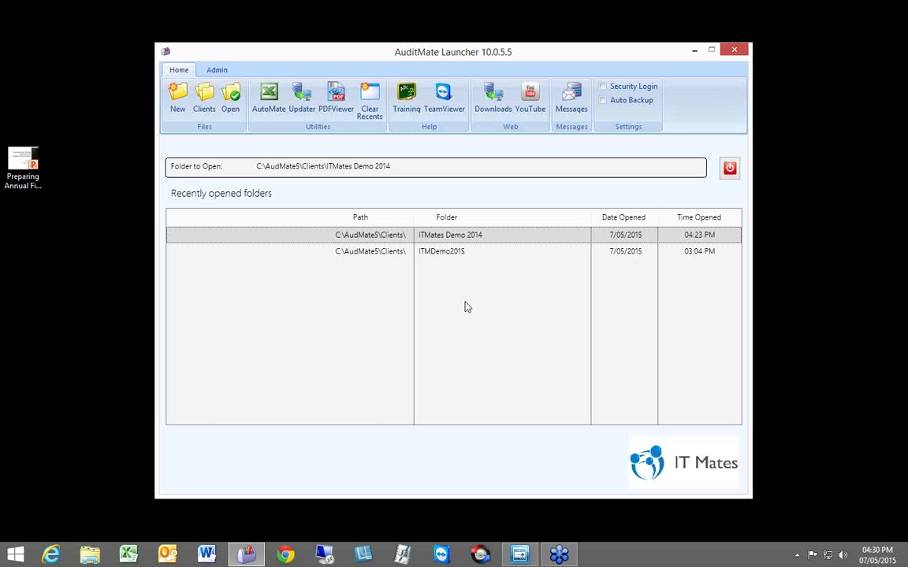
pyautogui.click(178, 101)
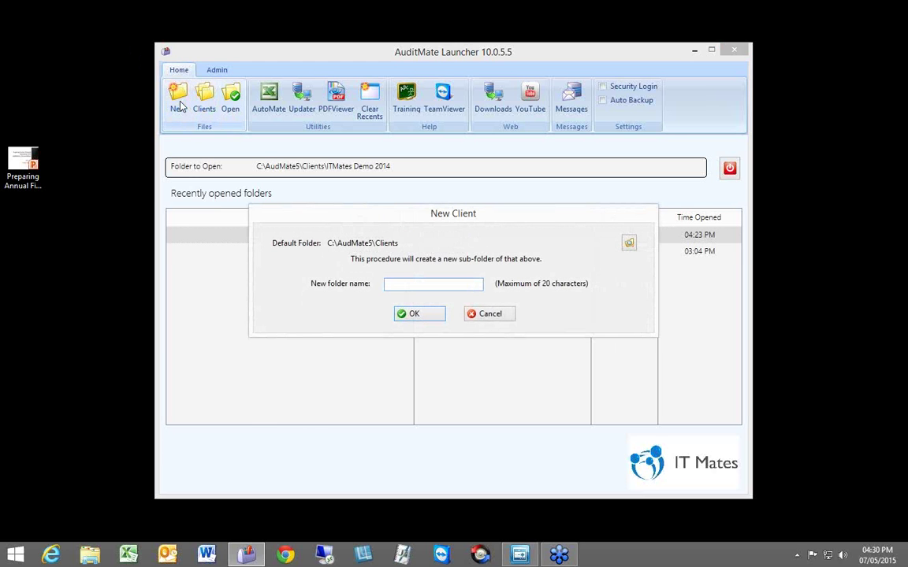
pyautogui.write('RollForward2015')
pyautogui.press('Return')
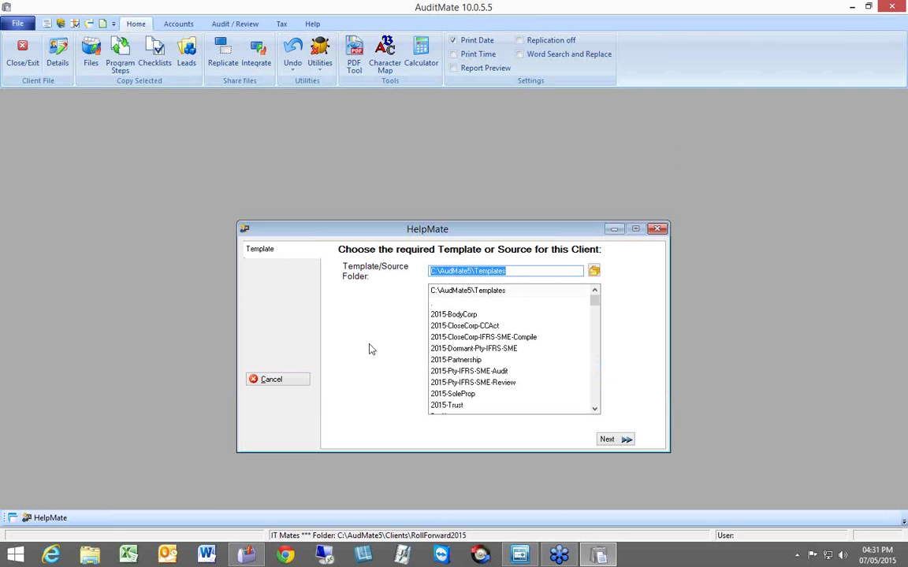
# - Set up the new client from the 2015-Pty-IFRS-SME-Audit template
pyautogui.click(469, 371)
pyautogui.click(619, 441)
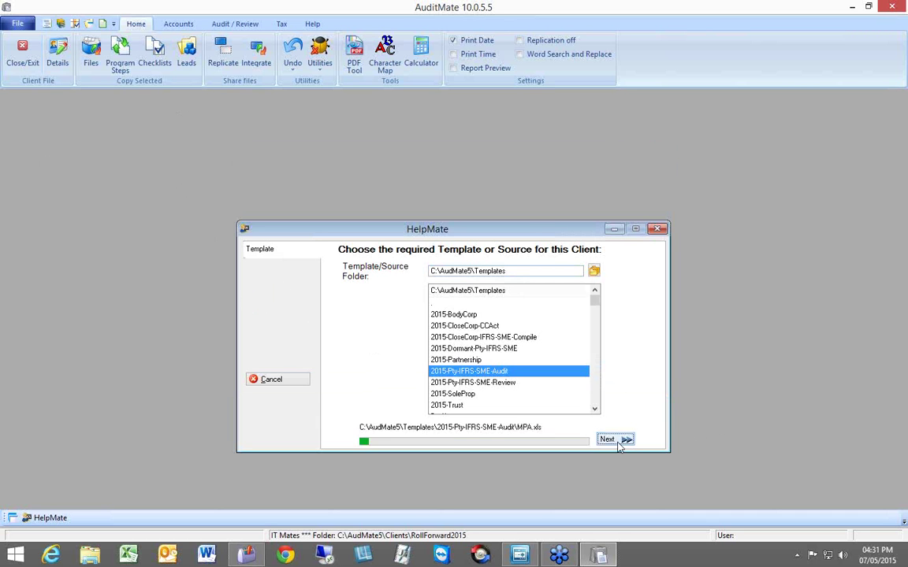
pyautogui.click(455, 300)
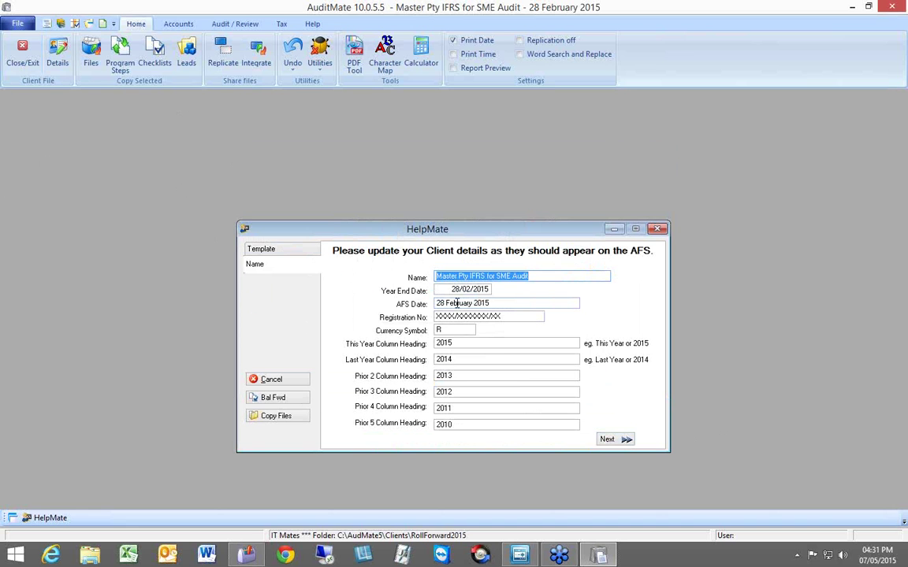
# - Start copying files into the new client, with the ITMates Demo 2014 folder under Clients as the source
pyautogui.click(276, 418)
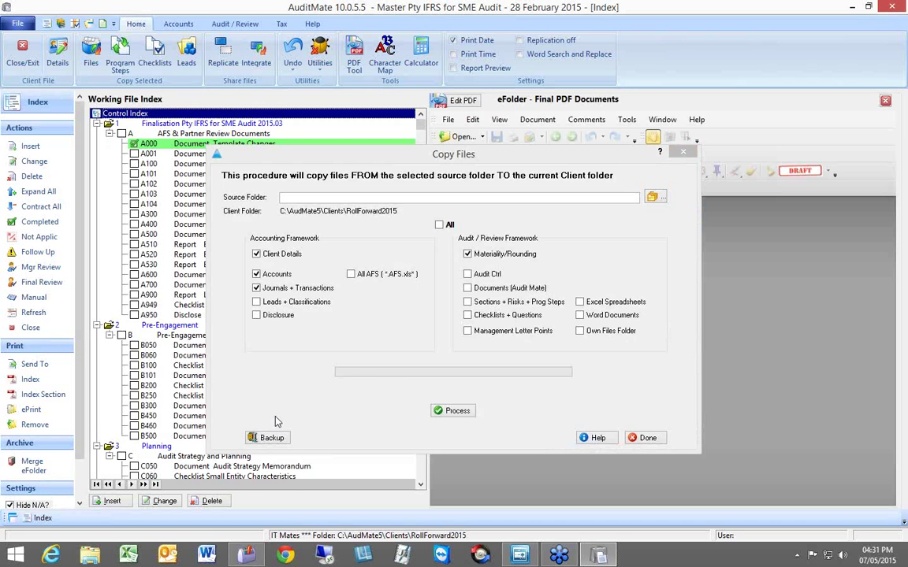
pyautogui.click(653, 197)
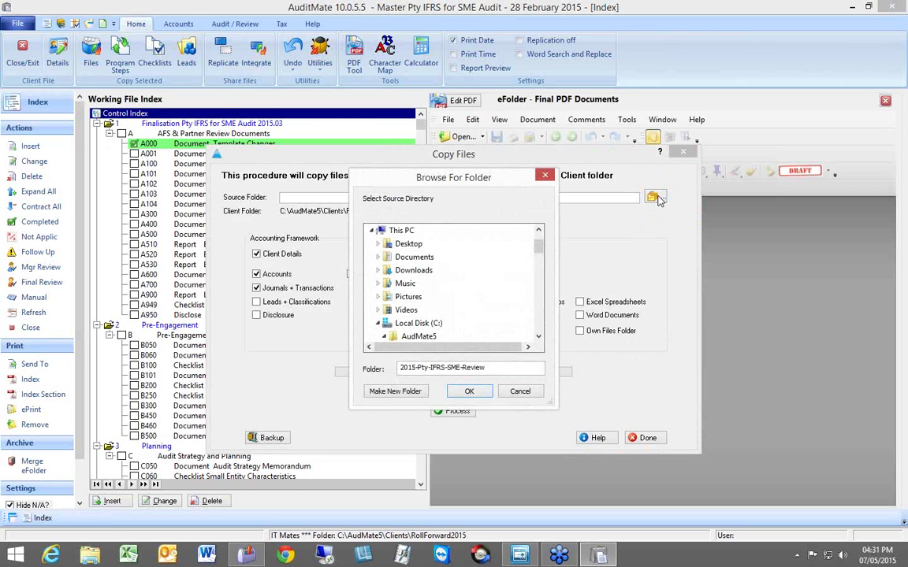
pyautogui.click(539, 337)
pyautogui.click(539, 337)
pyautogui.click(539, 337)
pyautogui.click(539, 337)
pyautogui.click(539, 337)
pyautogui.click(539, 337)
pyautogui.click(539, 338)
pyautogui.click(539, 337)
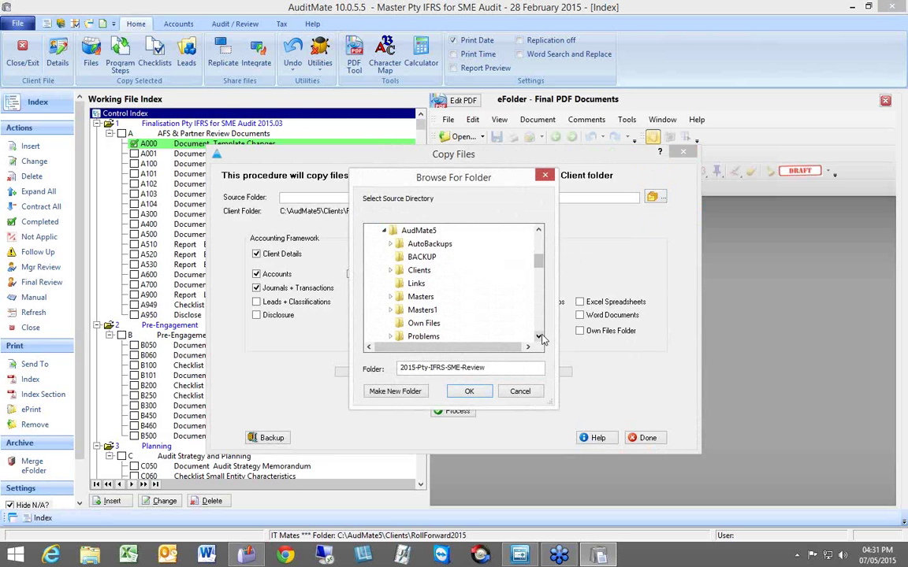
pyautogui.click(390, 270)
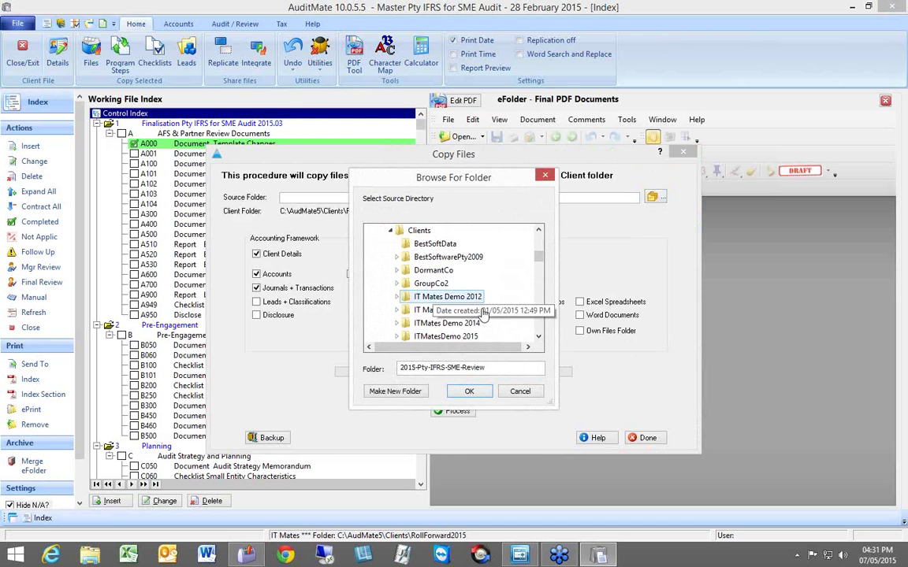
pyautogui.doubleClick(446, 323)
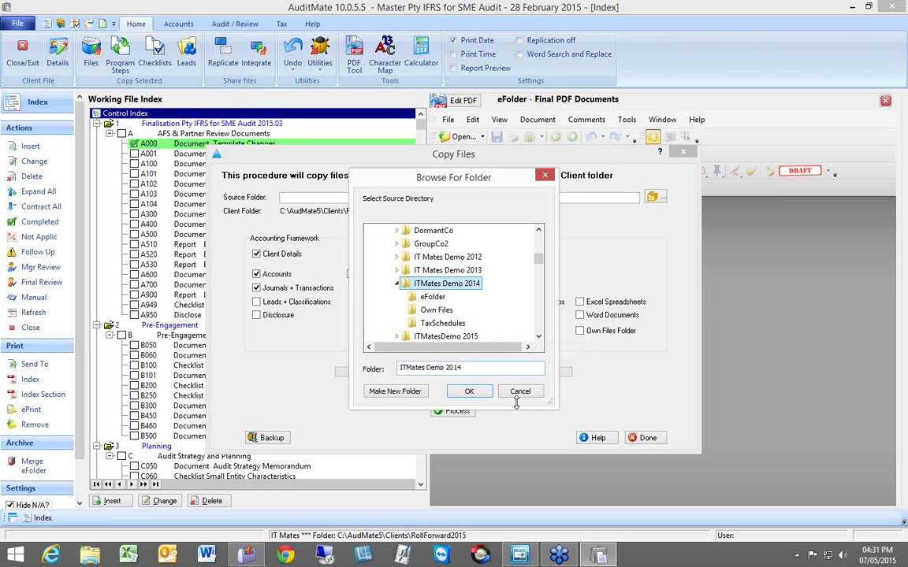
pyautogui.click(469, 392)
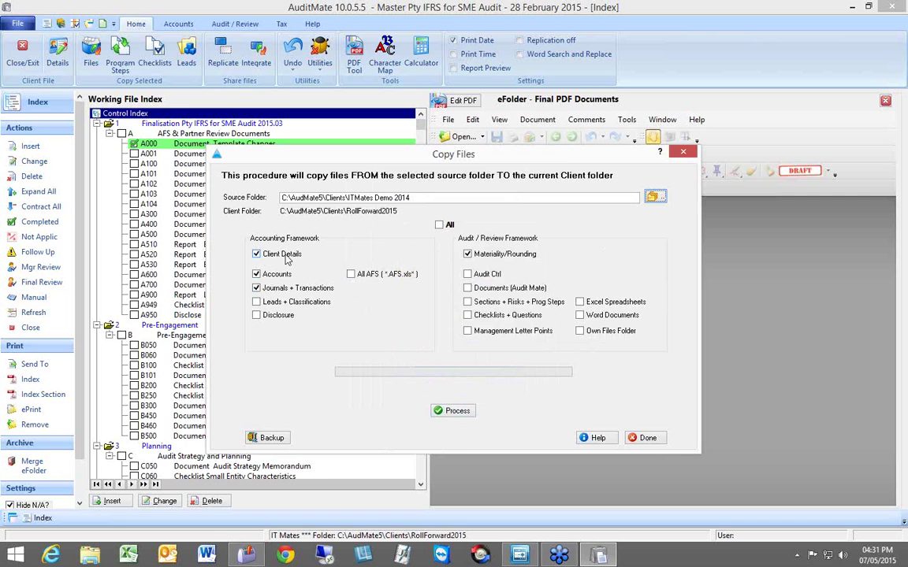
# - Copy the source's Client Details, Accounts, Journals + Transactions and Materiality/Rounding into the new client, and close Copy Files
pyautogui.click(453, 413)
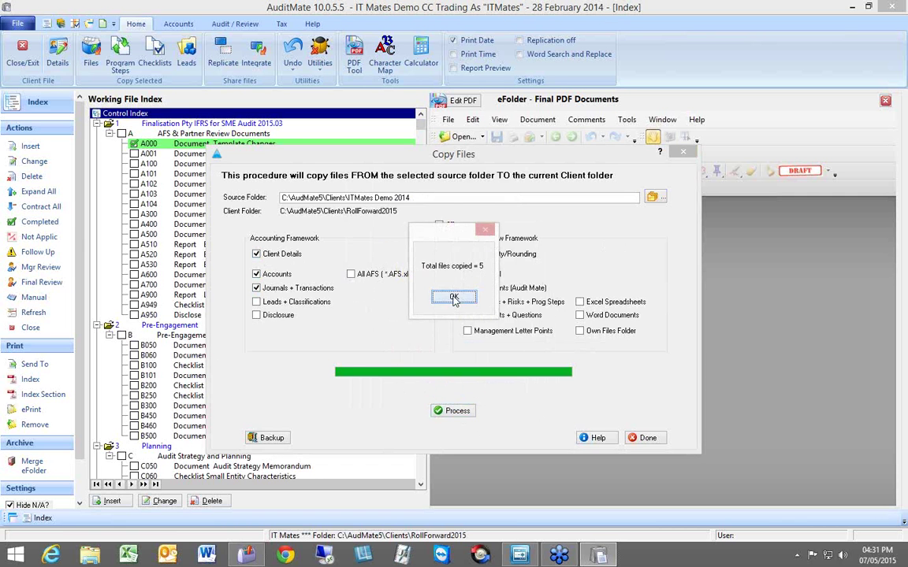
pyautogui.click(454, 297)
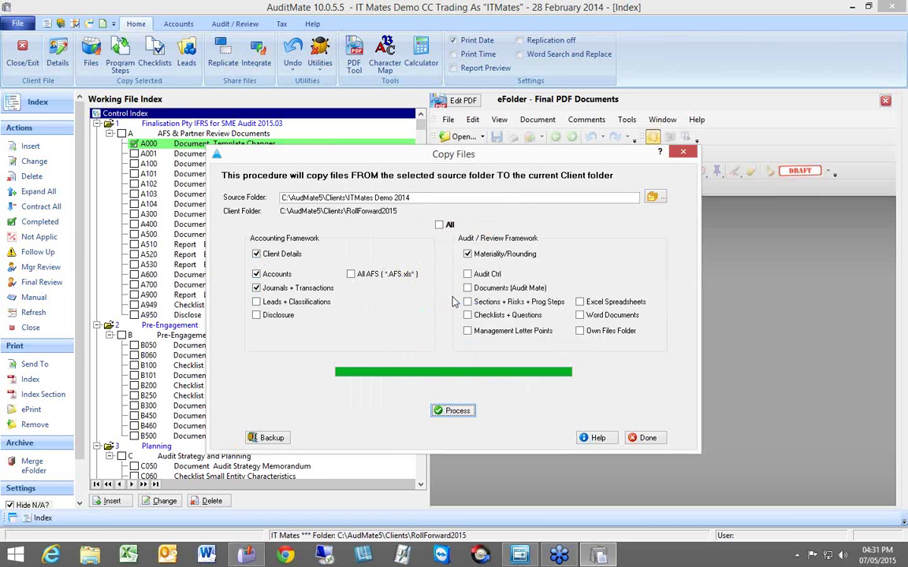
pyautogui.click(644, 439)
# - Examine the copied account balances and the client's name, year end and column headings without changing them
pyautogui.click(63, 49)
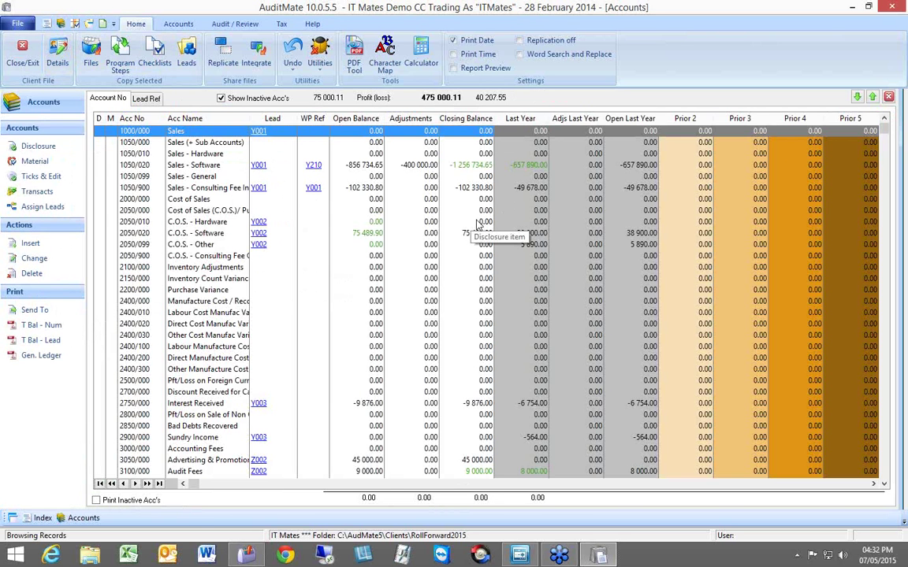
pyautogui.click(889, 96)
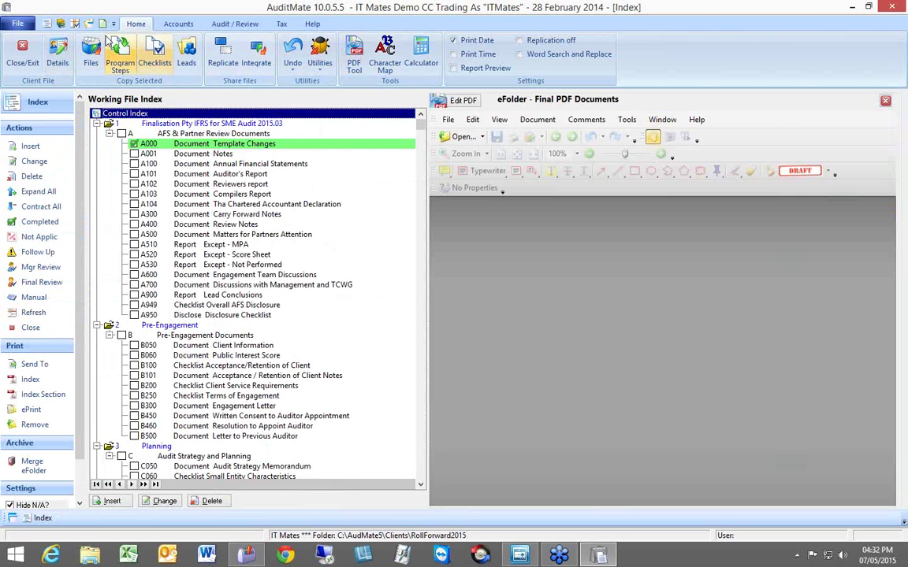
pyautogui.click(57, 53)
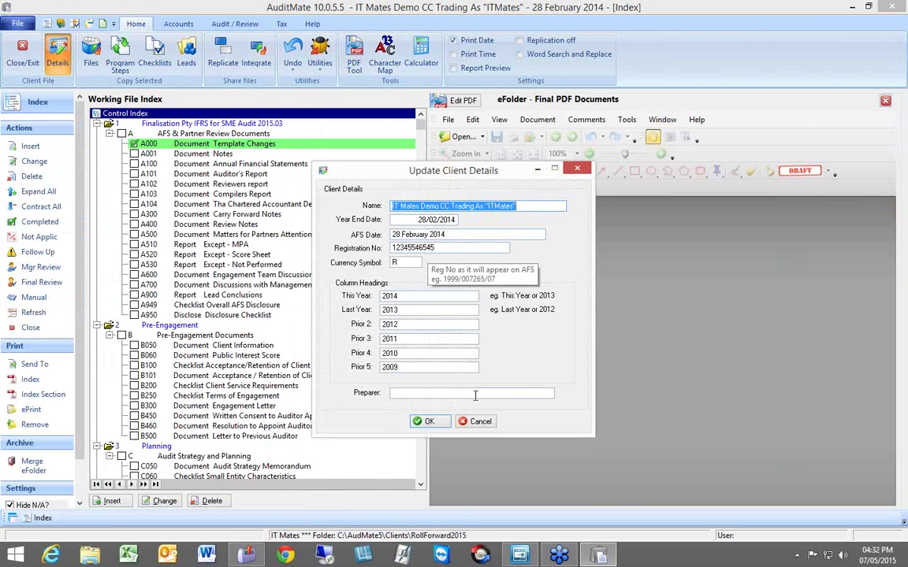
pyautogui.click(476, 420)
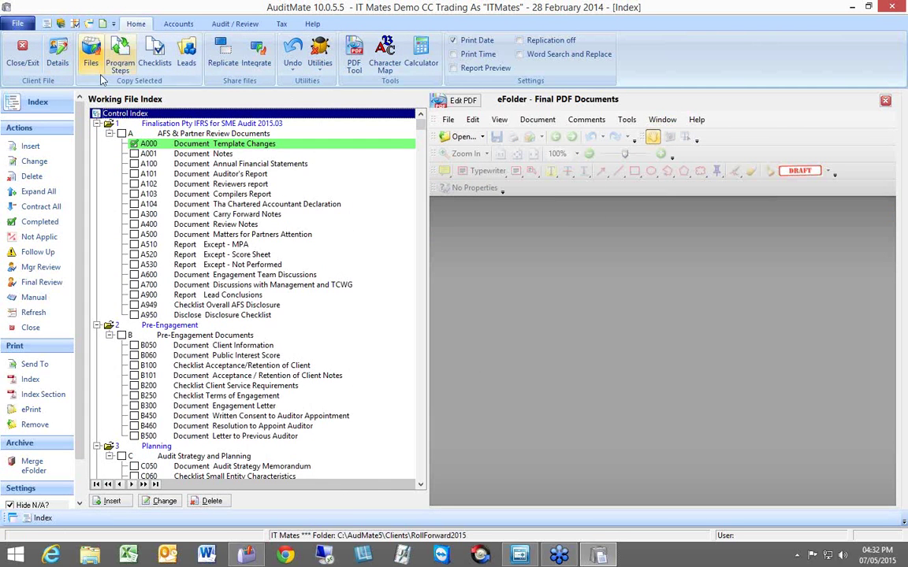
# - Balance the accounts forward to the new year end date 28/02/2015 and accept the updated client details
pyautogui.click(176, 24)
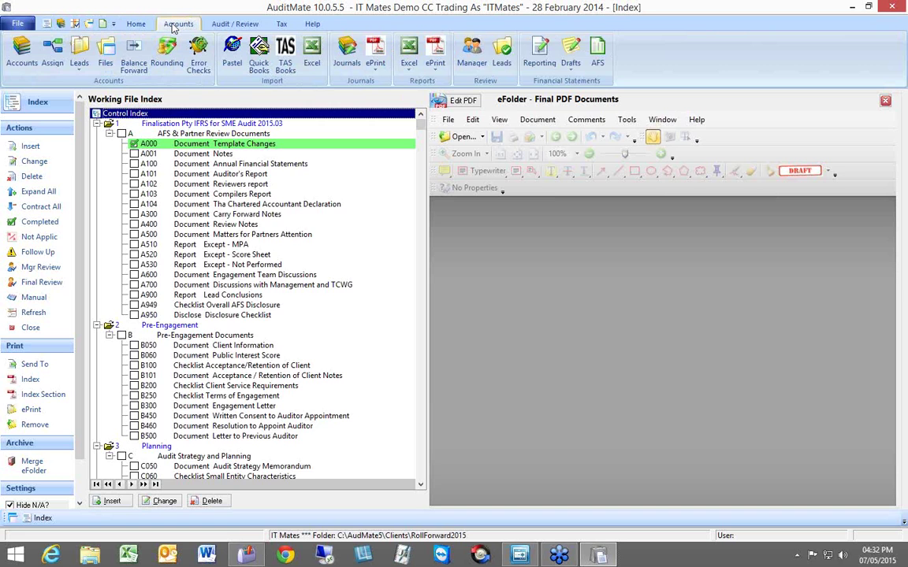
pyautogui.click(134, 52)
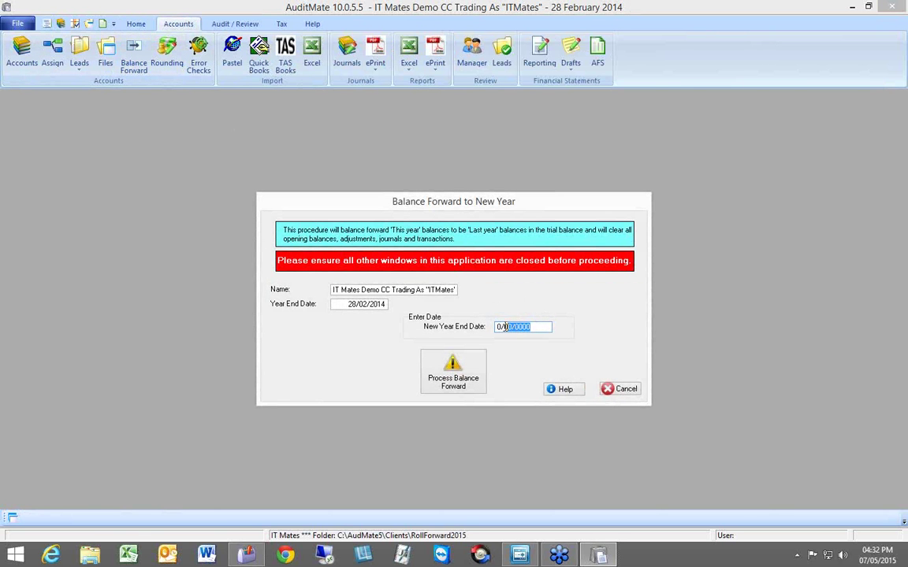
pyautogui.write('28022015')
pyautogui.press('Tab')
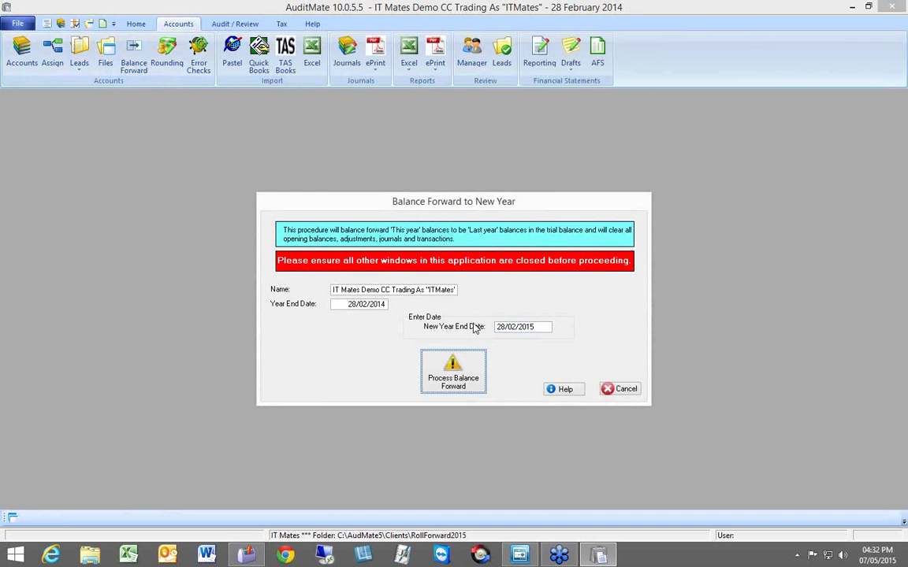
pyautogui.click(465, 369)
pyautogui.click(405, 381)
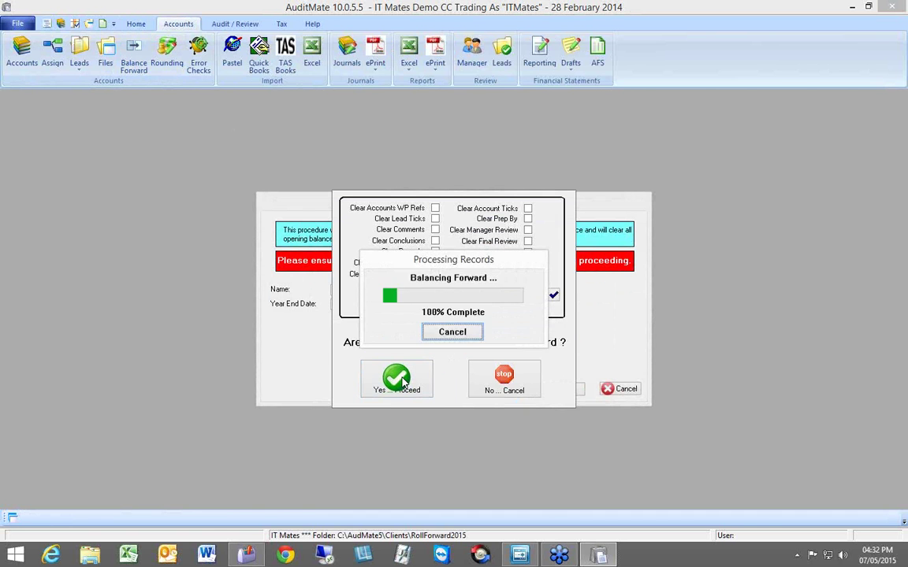
pyautogui.click(454, 327)
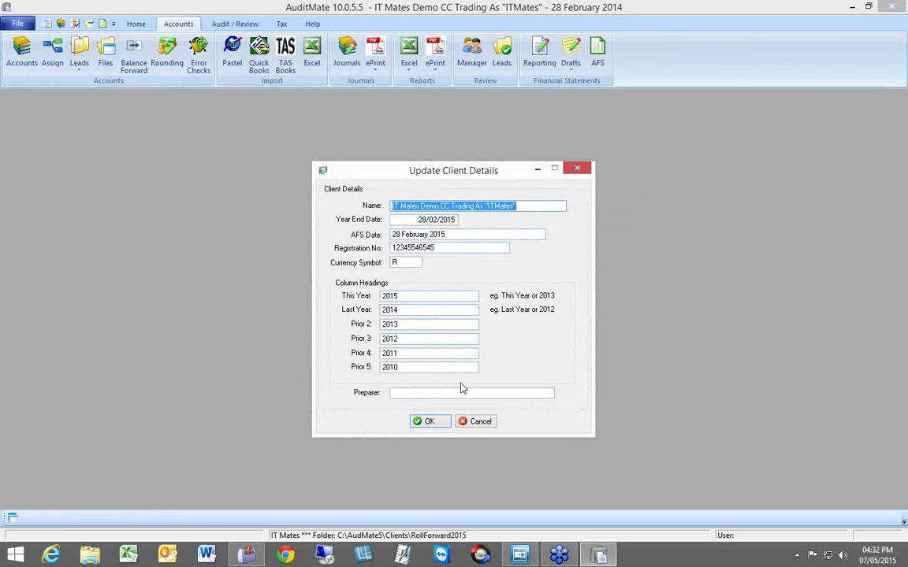
pyautogui.click(422, 421)
# - Check the rolled-forward This Year, Last Year and Prior 2 account balances, and exit the client without a backup
pyautogui.click(61, 25)
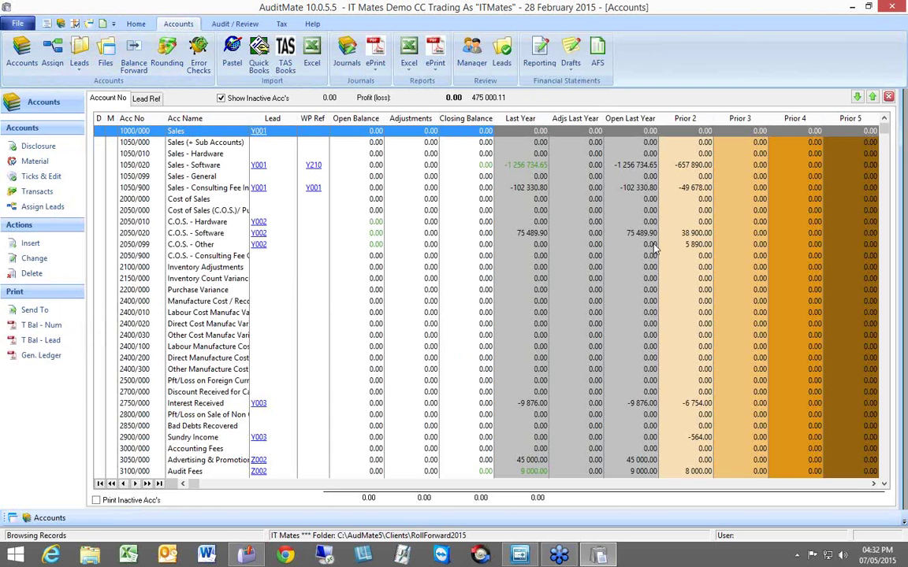
pyautogui.click(883, 94)
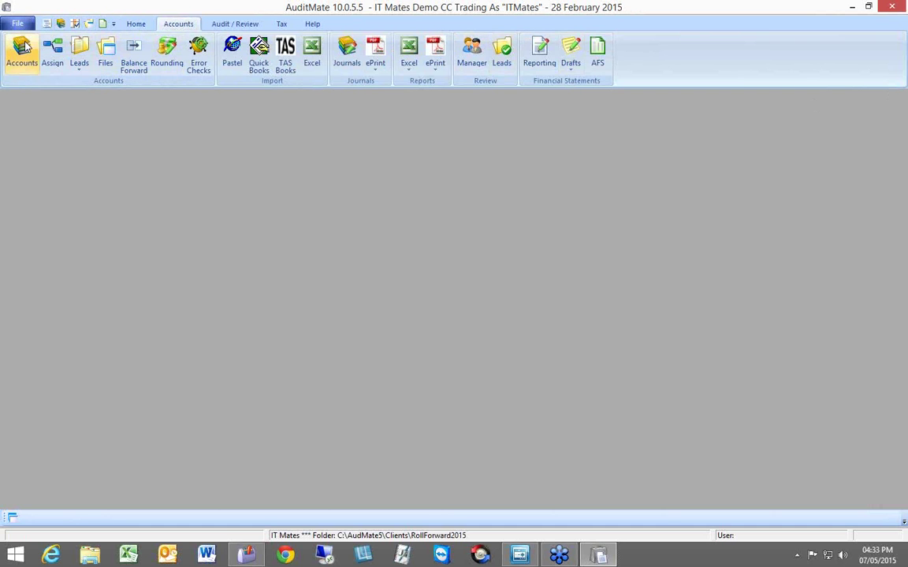
pyautogui.click(885, 8)
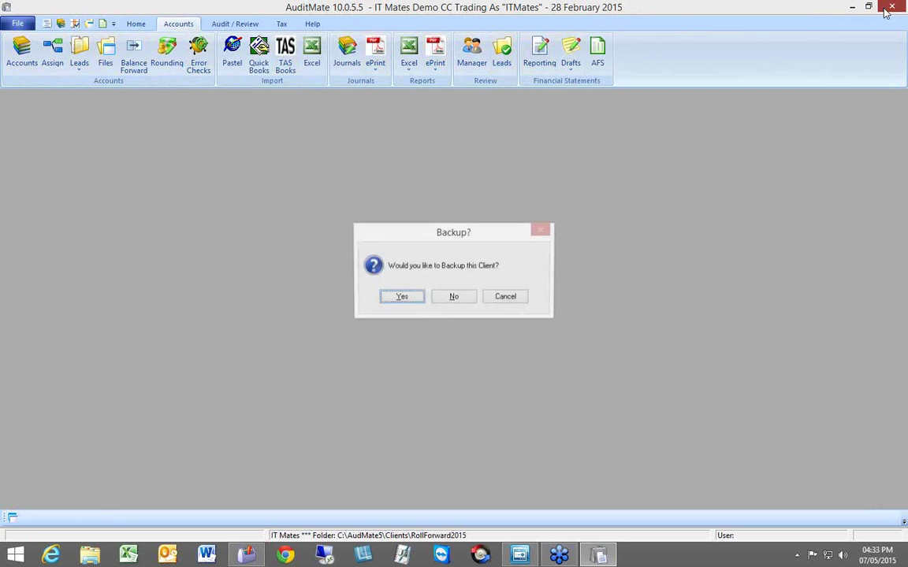
pyautogui.click(461, 300)
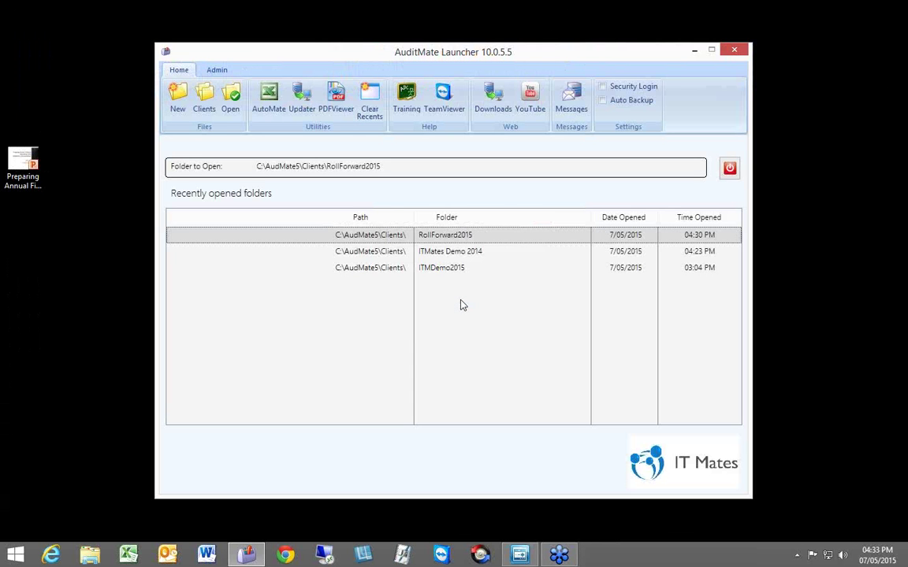